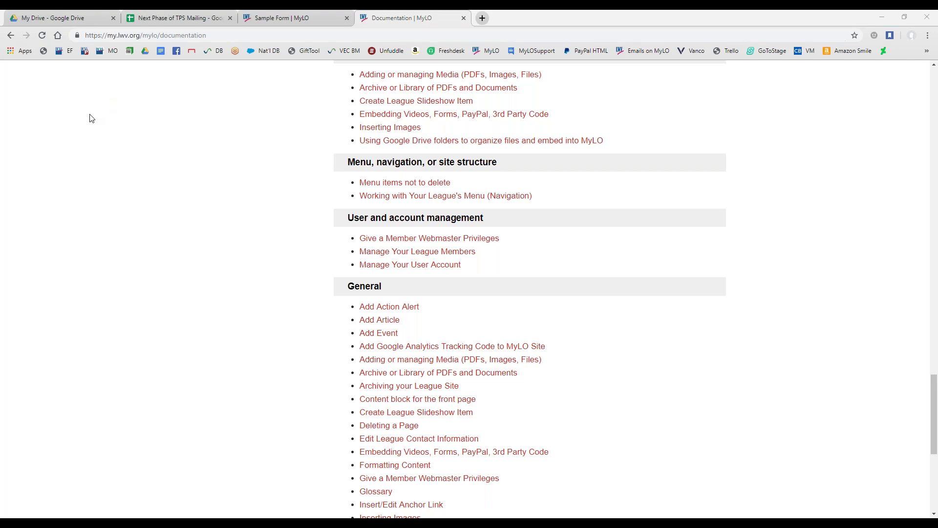
Go back from the Documentation page to the MyLO home page with Alt+Left
key(alt+Left)
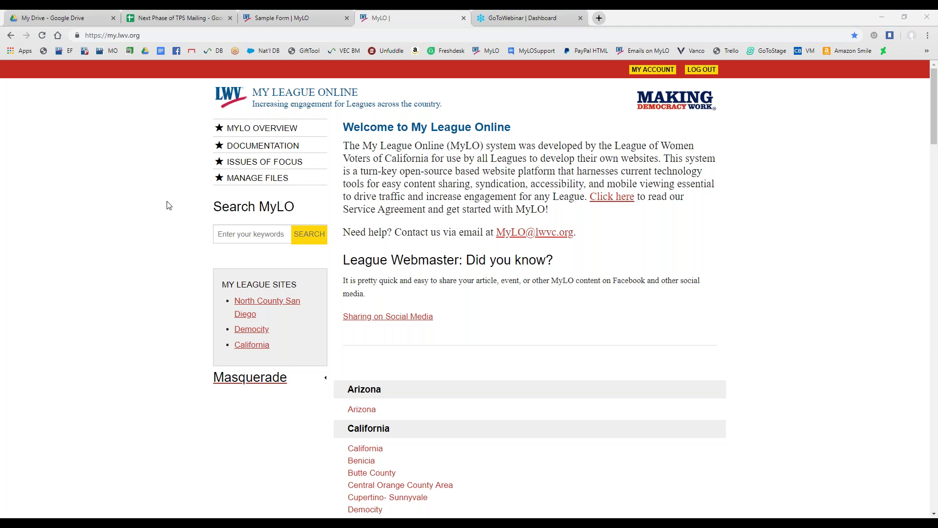
Switch to the Sample Form page and close the green already-submitted banner
click(289, 18)
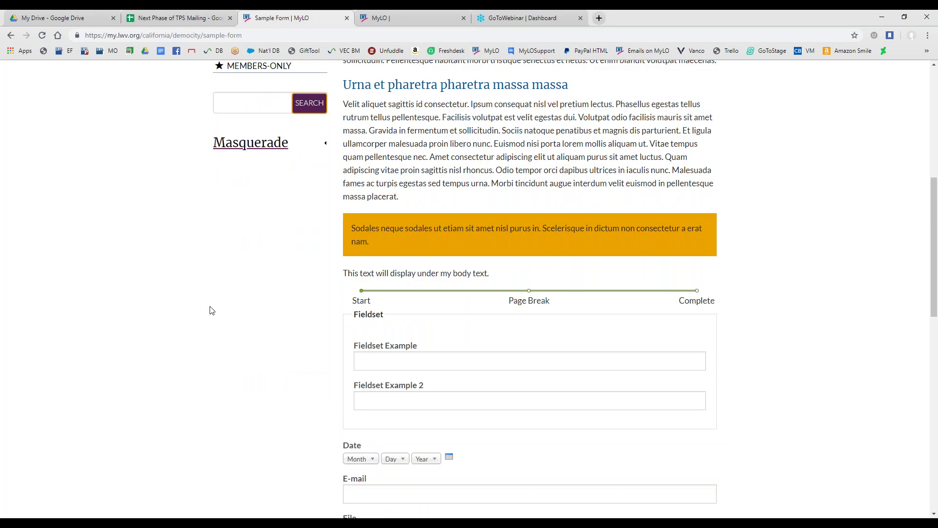
scroll(211, 313, up, 5)
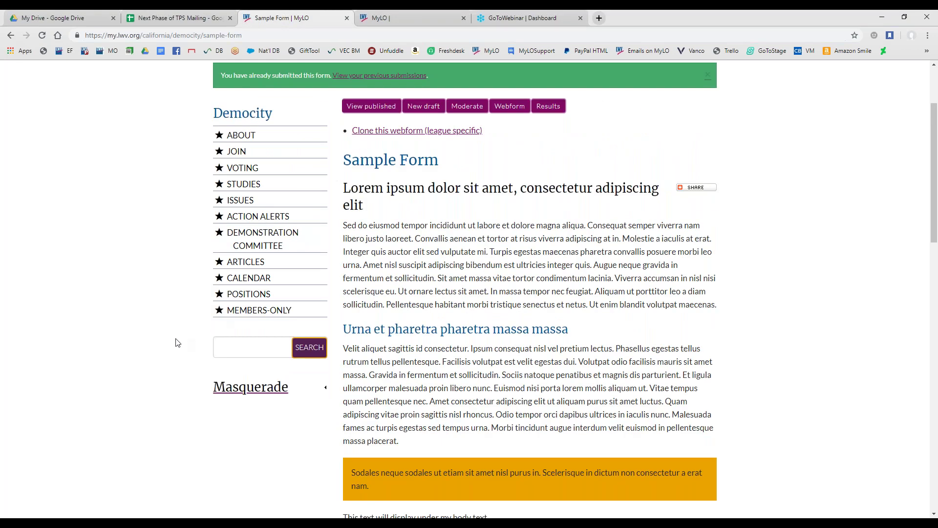
scroll(178, 342, up, 2)
click(707, 173)
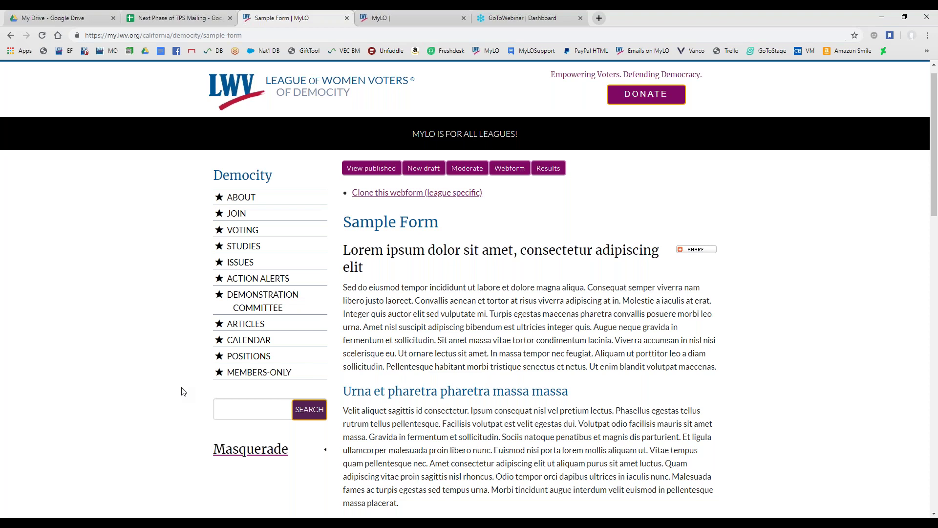
Read through the form's yellow callout box and progress steps
scroll(185, 381, down, 1)
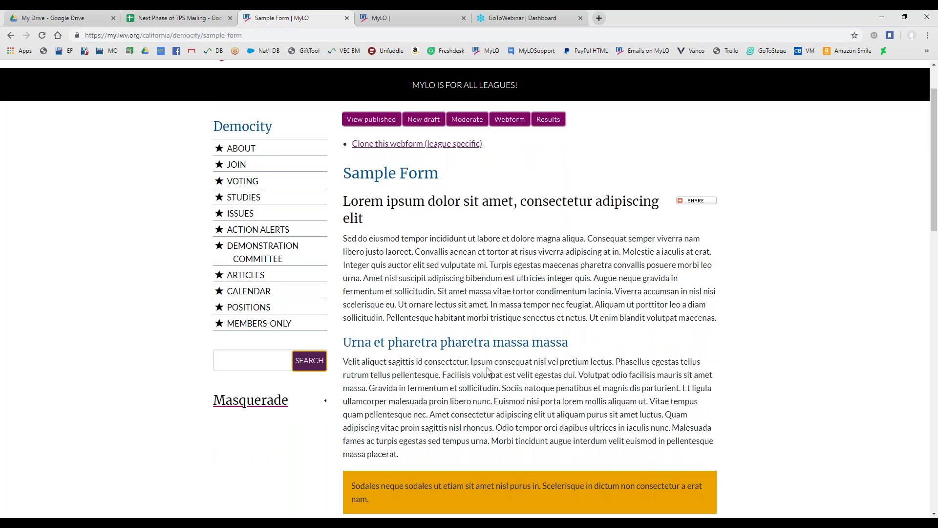
scroll(508, 367, down, 1)
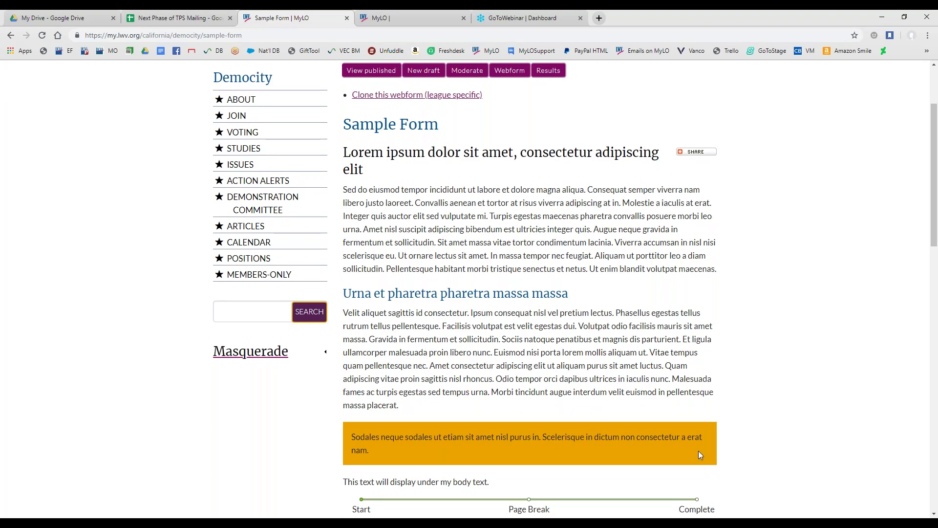
drag(420, 448, 344, 142)
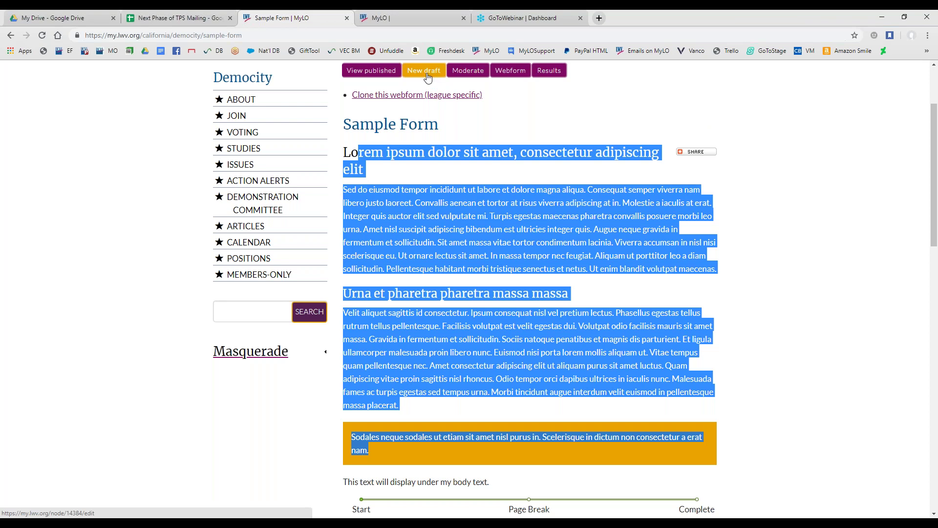
scroll(398, 383, down, 4)
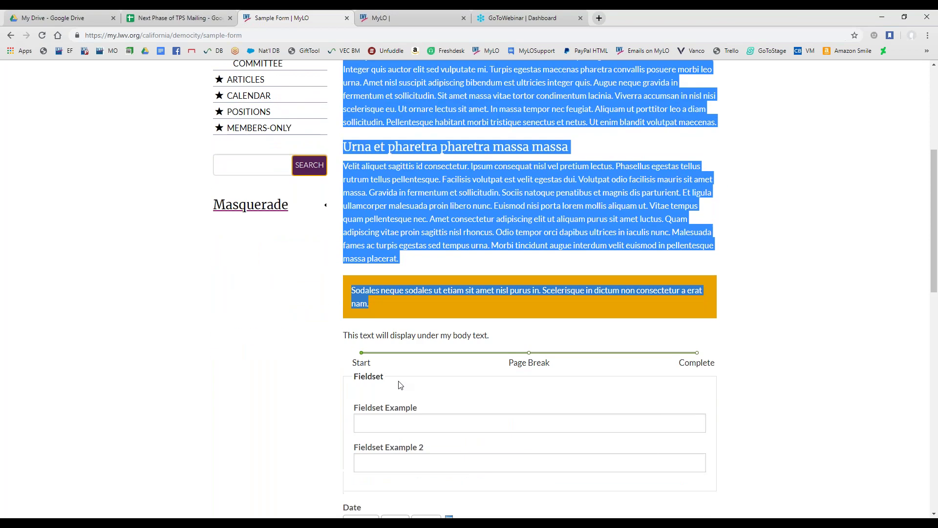
click(327, 334)
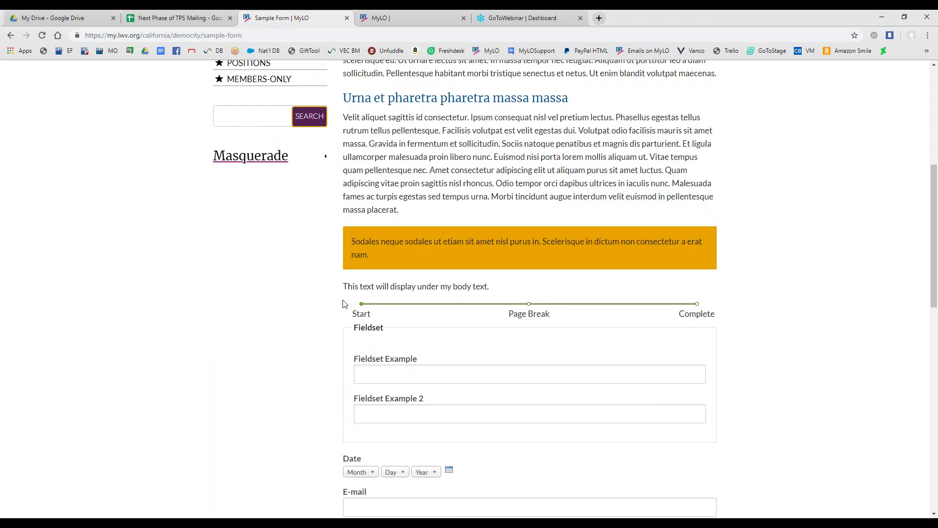
scroll(340, 312, down, 1)
drag(360, 264, 425, 262)
click(421, 261)
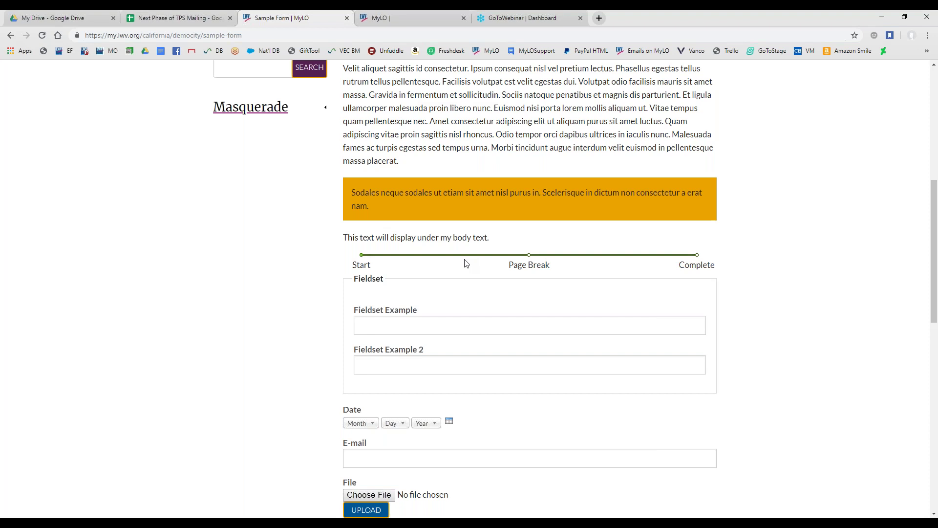
Review the rest of Sample Form and start a new draft of it
scroll(465, 263, down, 4)
scroll(466, 268, down, 1)
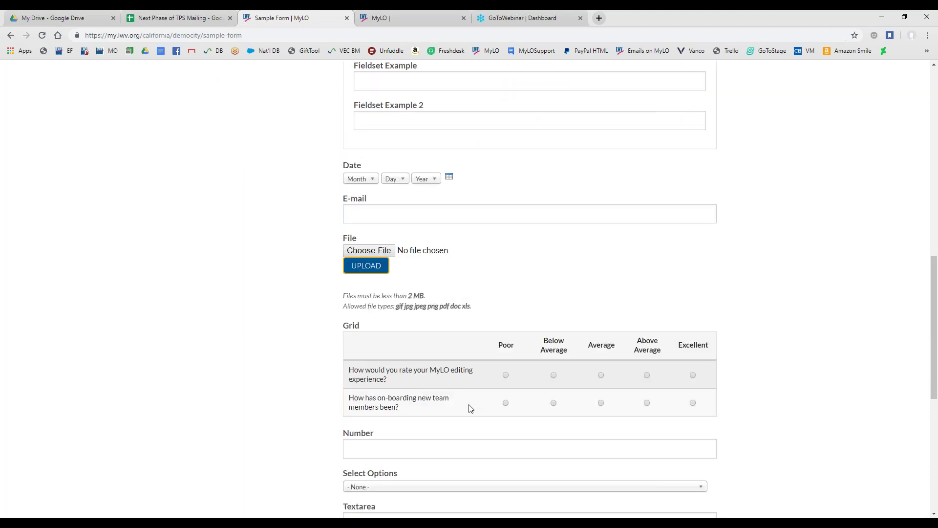
scroll(469, 406, down, 3)
scroll(469, 404, down, 4)
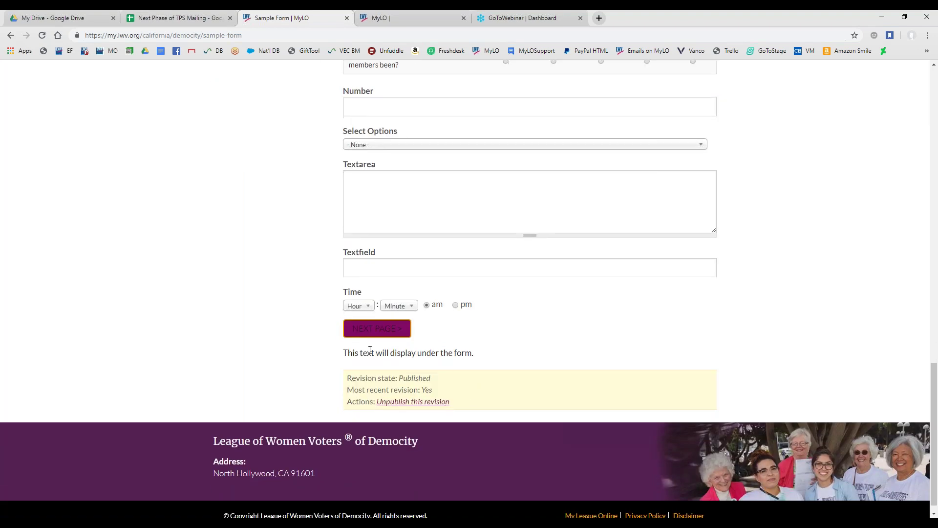
scroll(370, 350, up, 16)
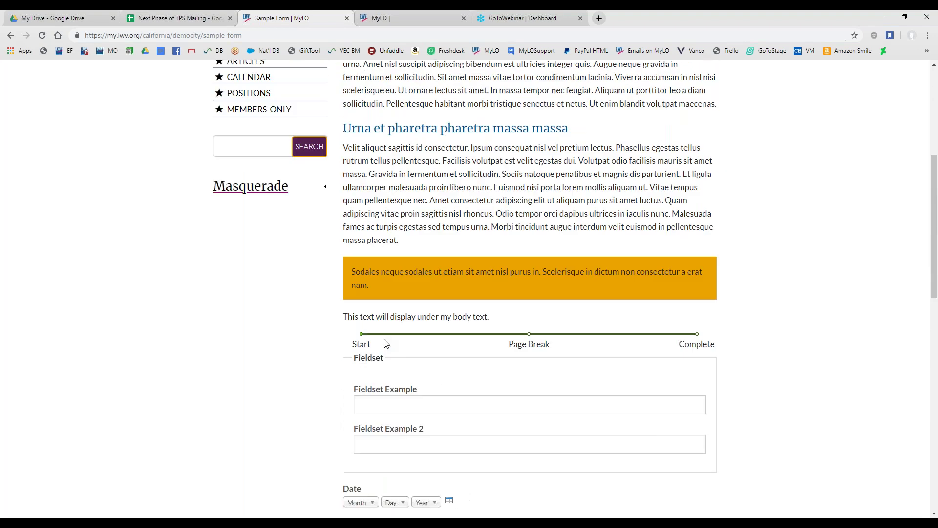
scroll(391, 160, up, 2)
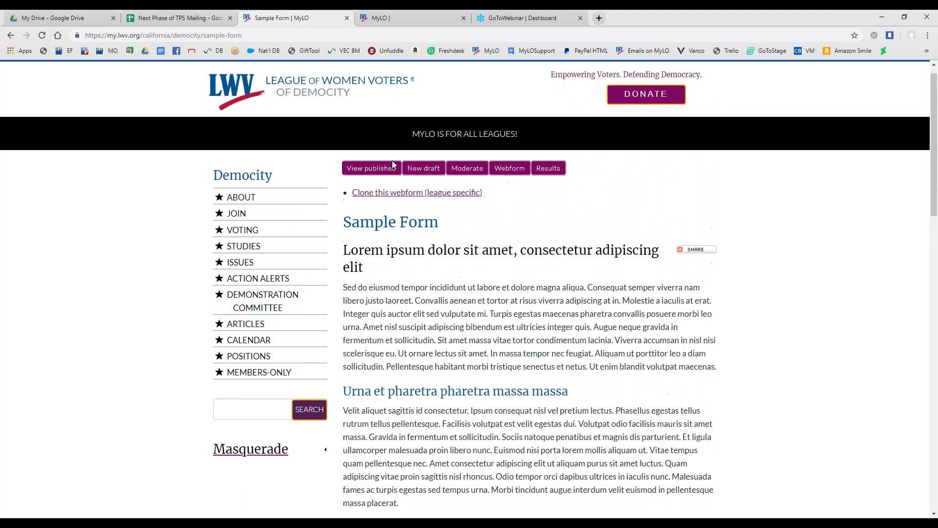
click(428, 177)
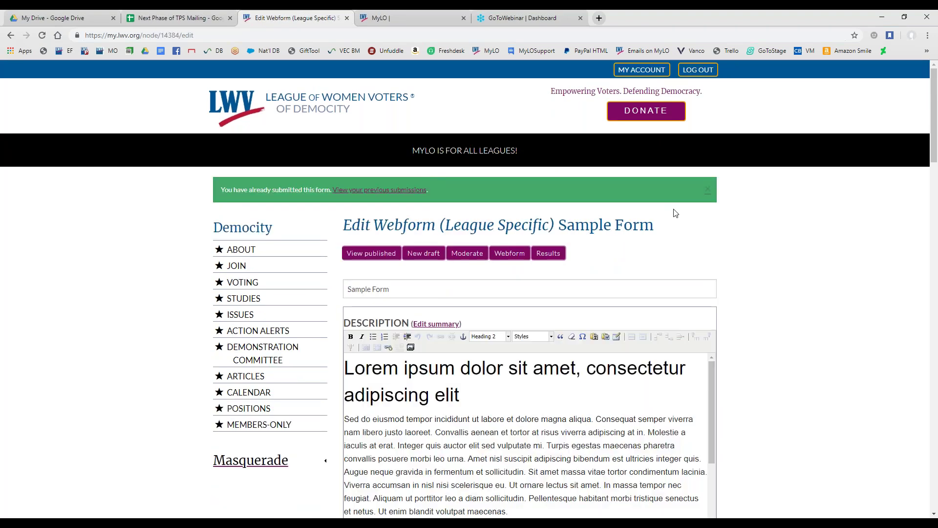
click(708, 189)
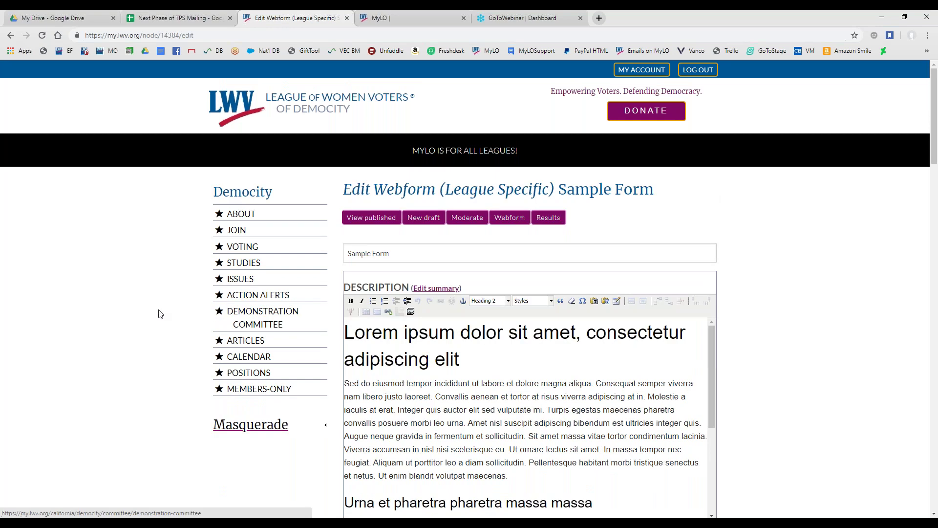
scroll(161, 317, down, 2)
scroll(162, 317, down, 2)
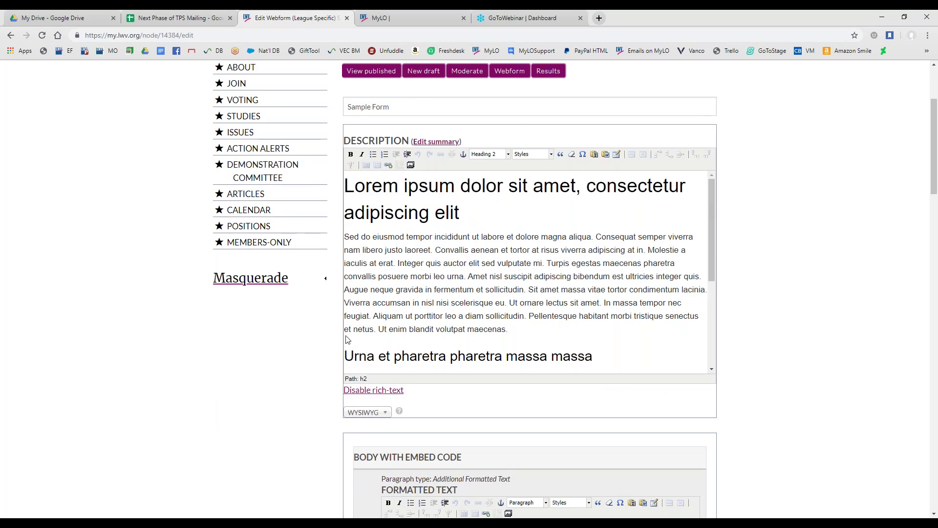
drag(347, 106, 415, 137)
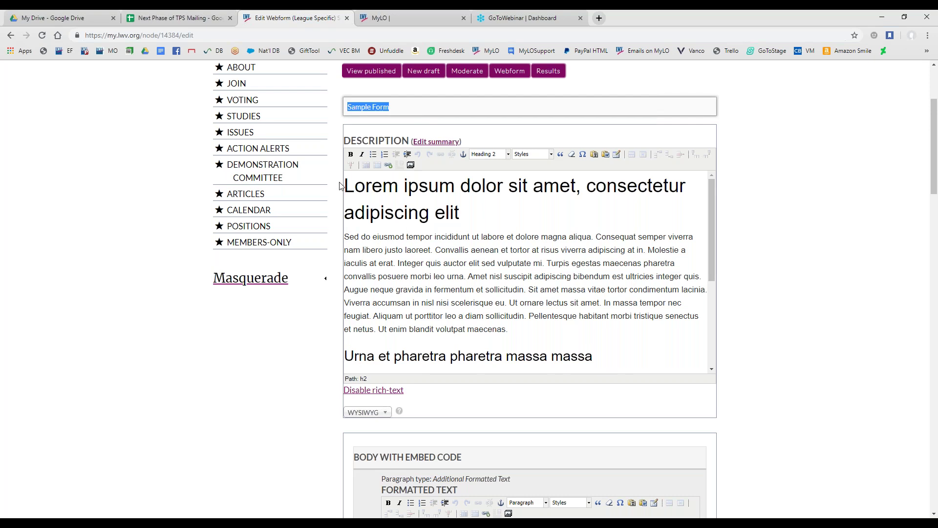
drag(344, 185, 482, 329)
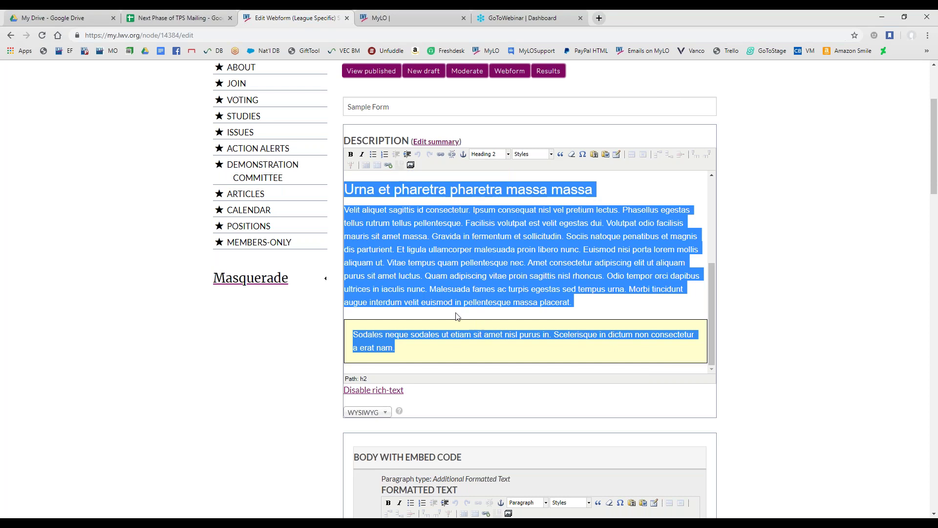
scroll(456, 316, down, 4)
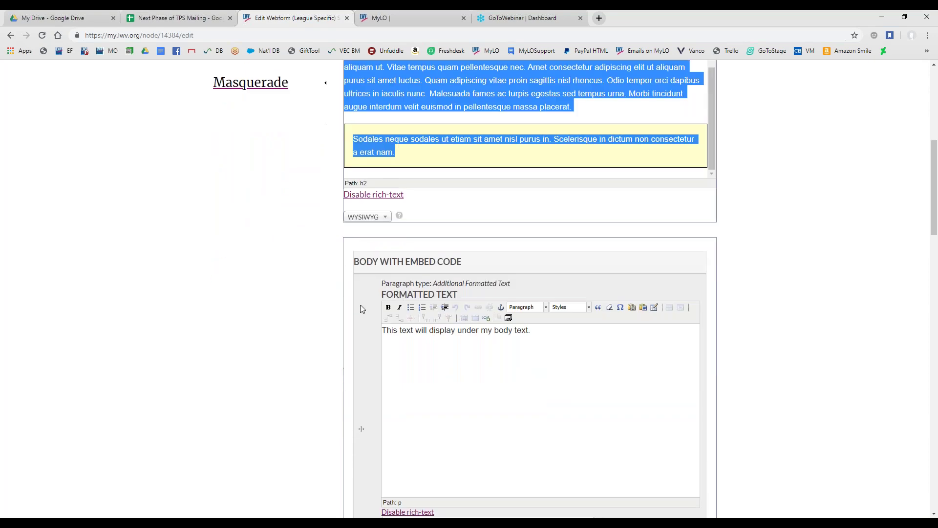
scroll(323, 314, down, 1)
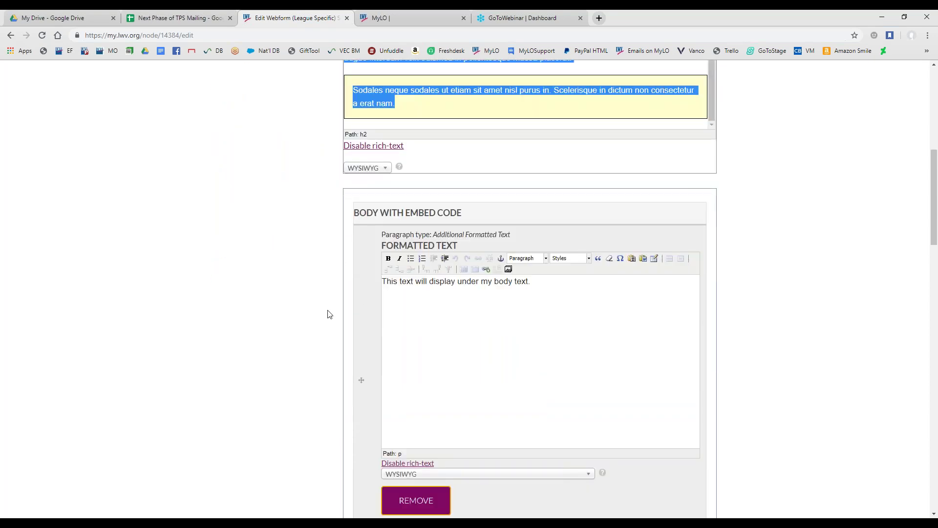
scroll(320, 318, up, 2)
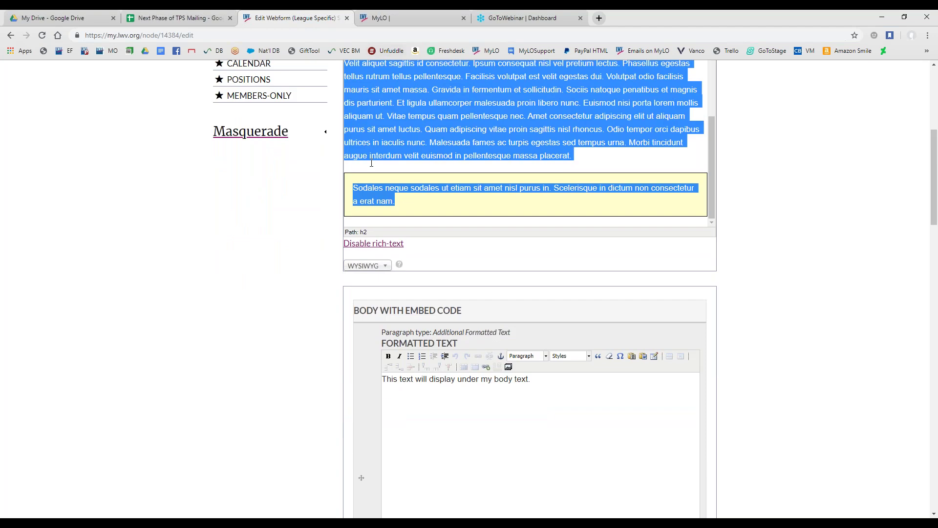
scroll(364, 172, down, 6)
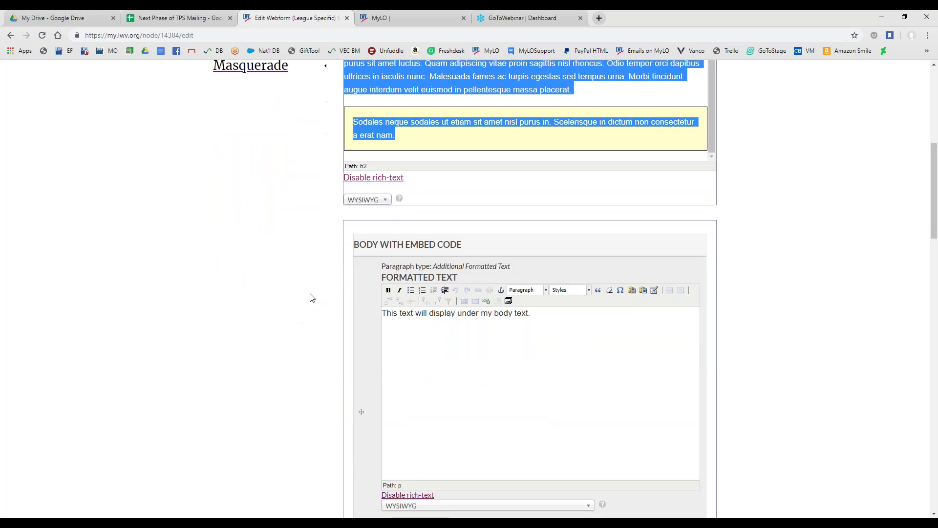
scroll(312, 295, down, 1)
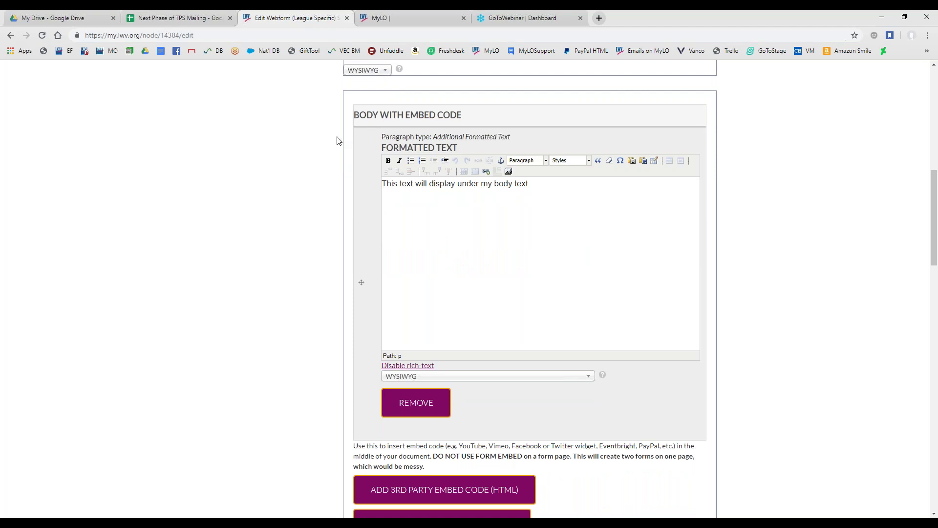
drag(353, 118, 479, 122)
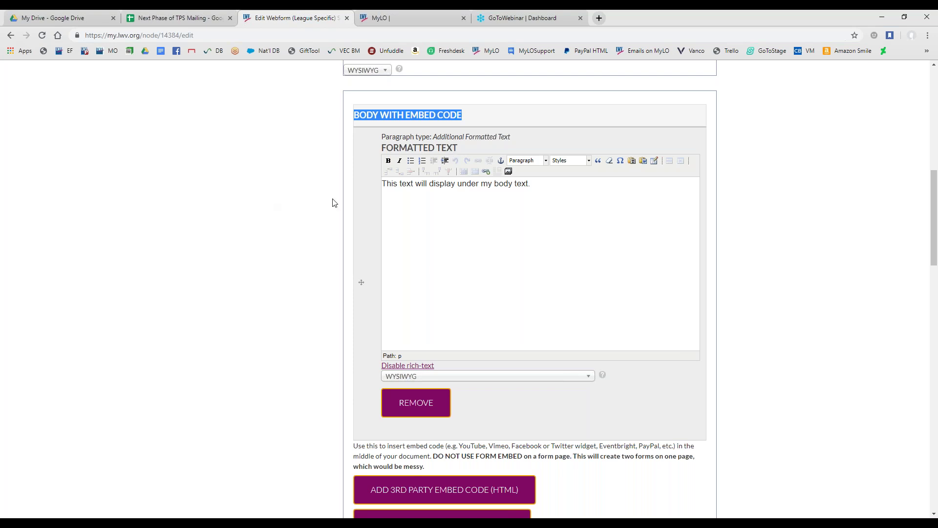
click(362, 143)
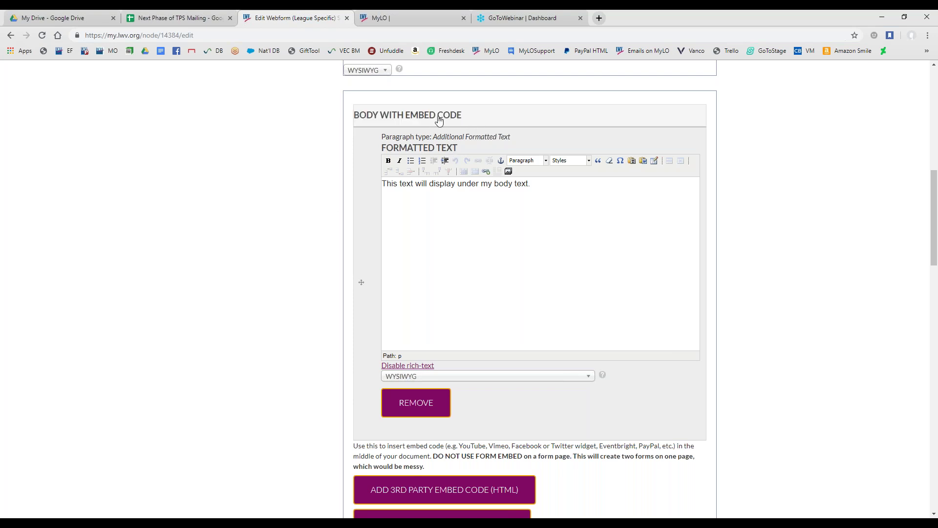
drag(387, 186, 541, 188)
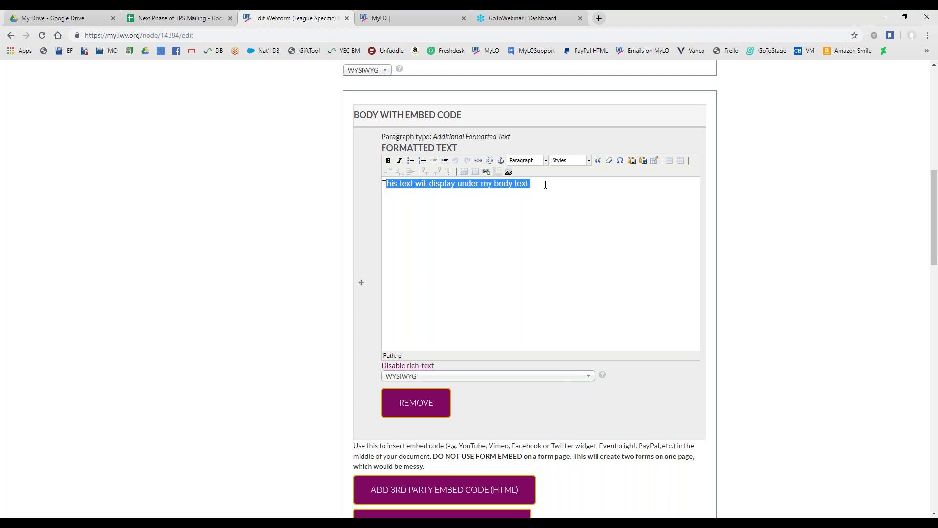
click(541, 184)
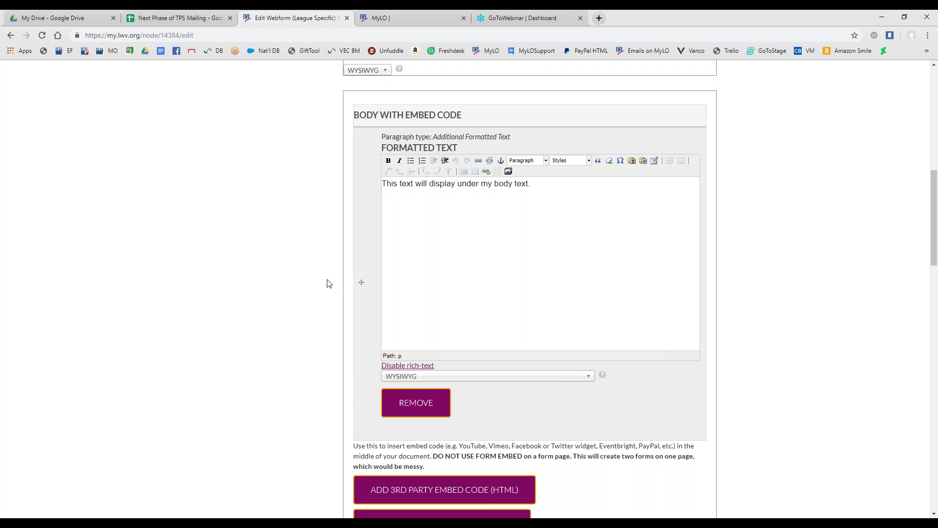
scroll(329, 291, up, 5)
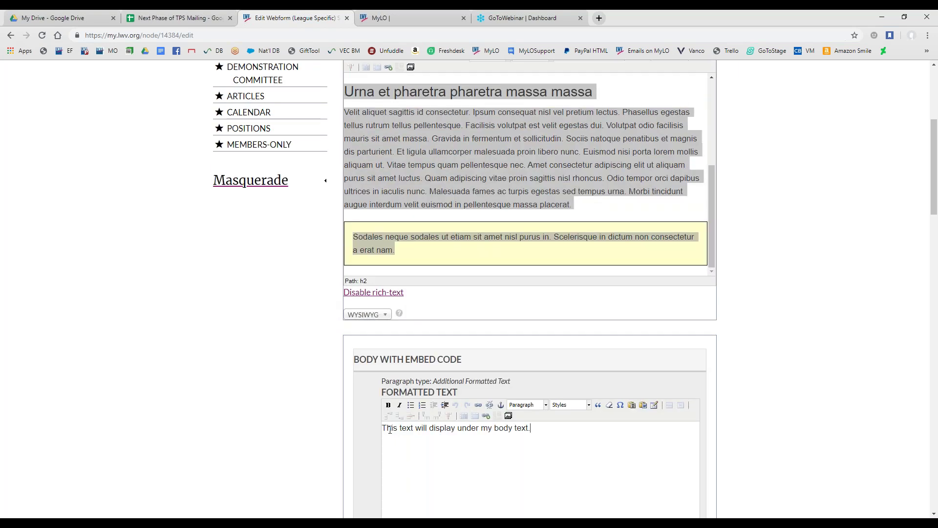
scroll(294, 410, down, 5)
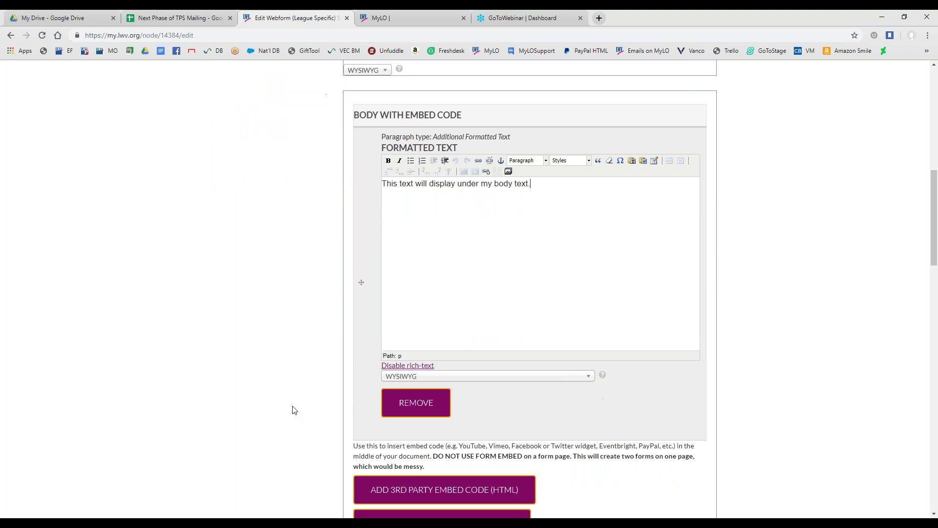
scroll(295, 371, down, 5)
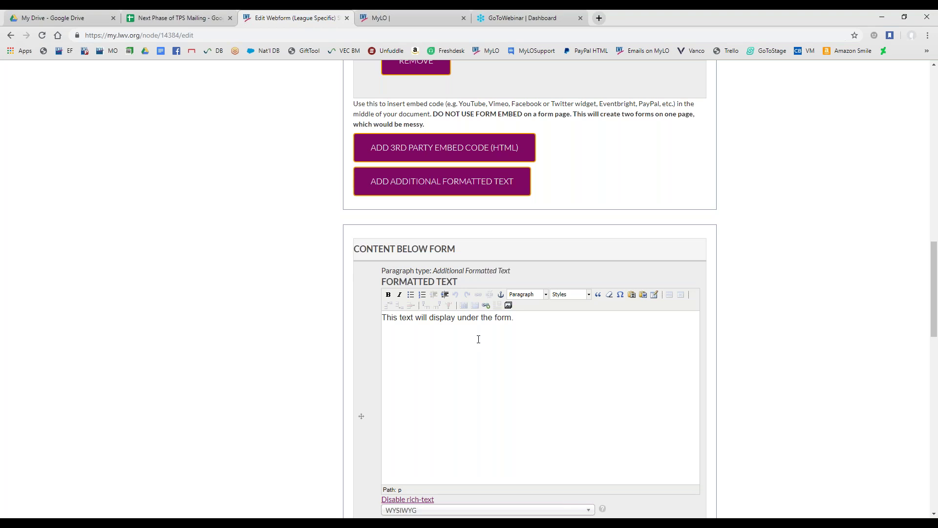
scroll(318, 347, down, 6)
scroll(301, 345, down, 3)
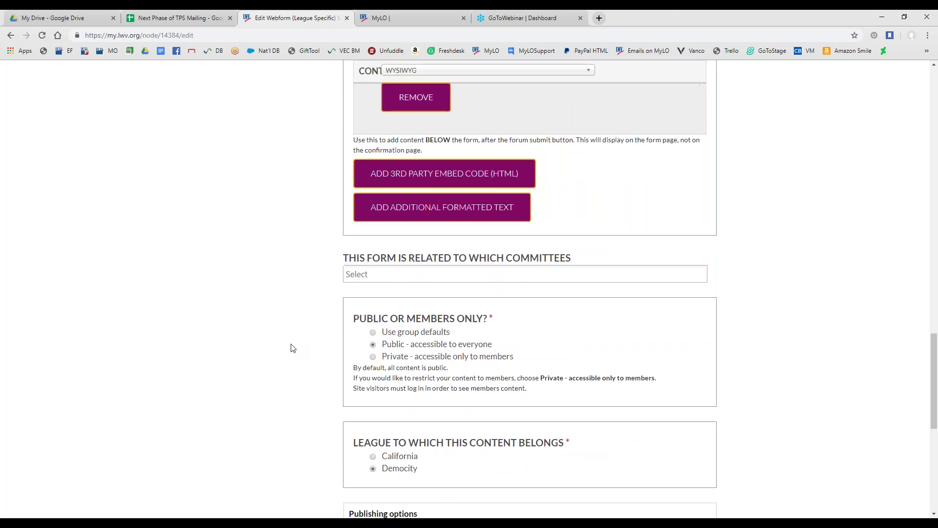
scroll(298, 348, down, 1)
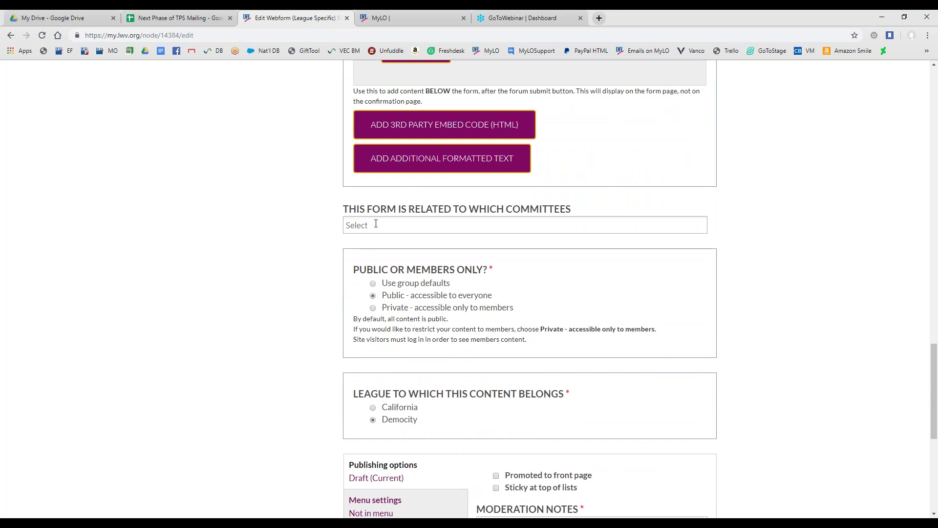
scroll(324, 274, down, 1)
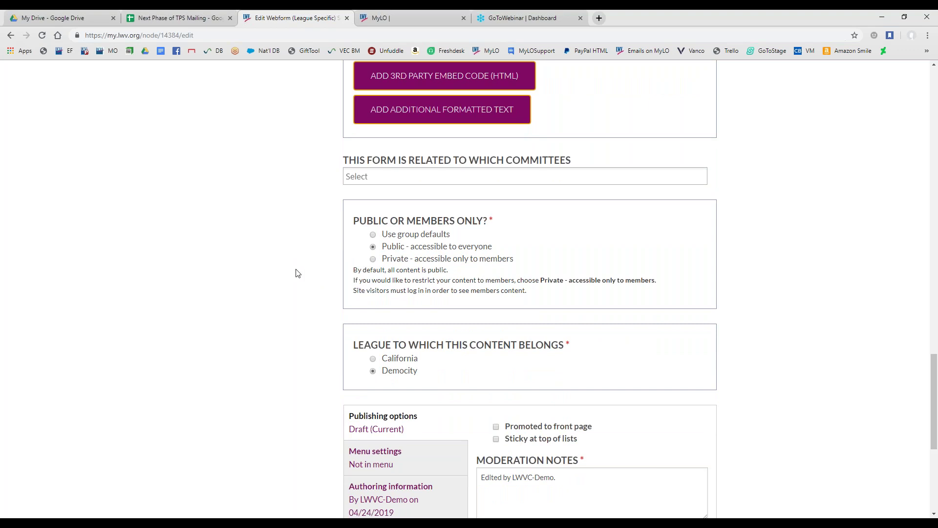
scroll(296, 273, down, 4)
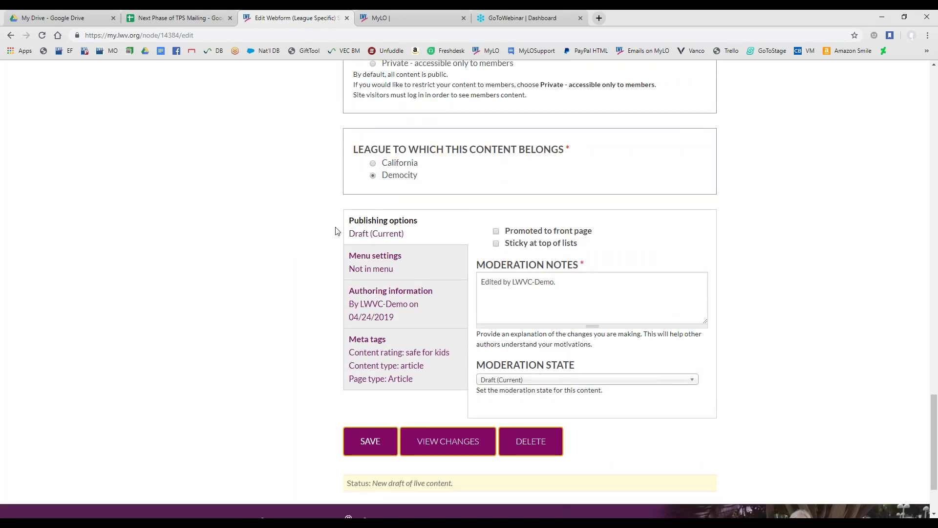
click(434, 325)
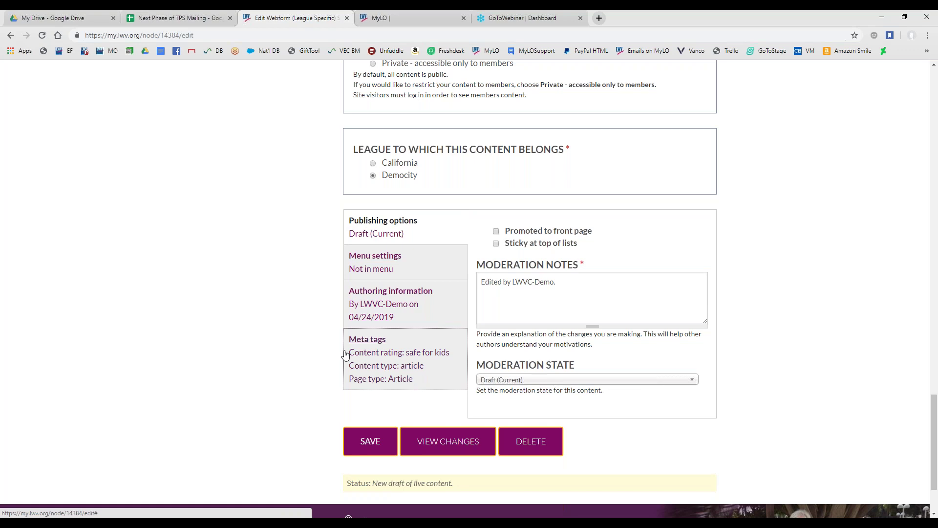
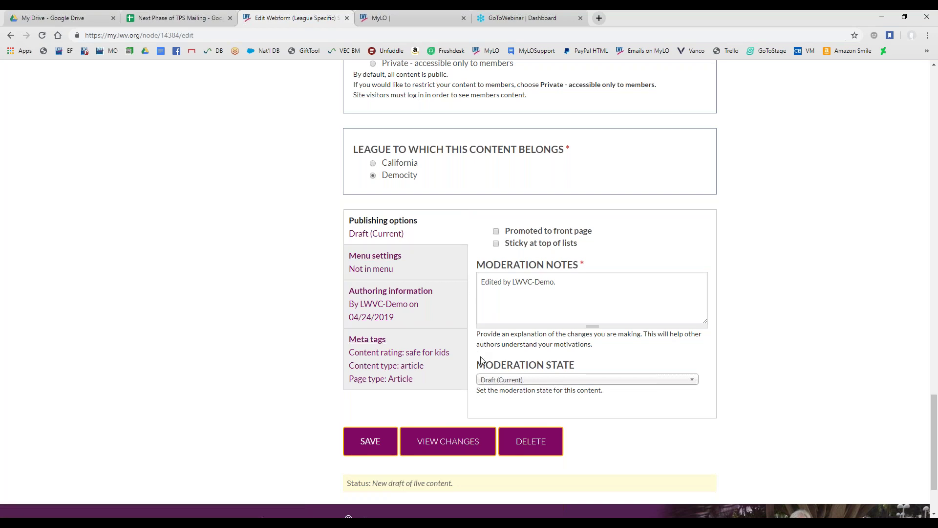
Keep the Sample Form's moderation state at Draft (Current) and return to the top of the edit page
click(506, 383)
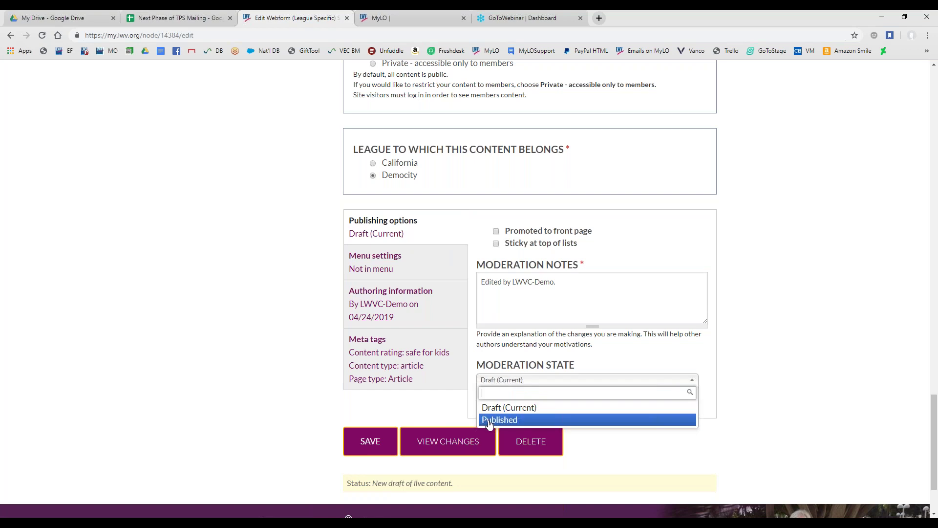
click(291, 390)
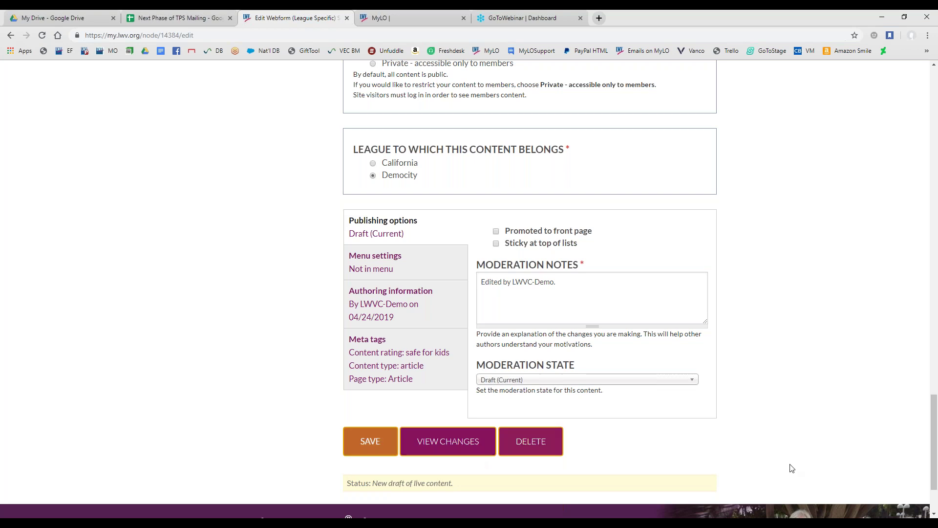
scroll(198, 322, up, 20)
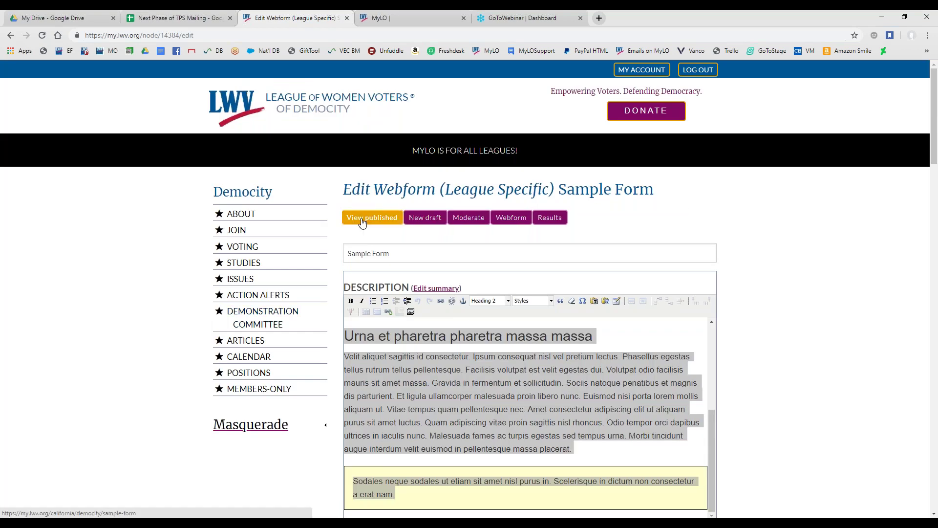
View the published Sample Form and scroll through its Fieldset, Date, E-mail and File fields
click(362, 223)
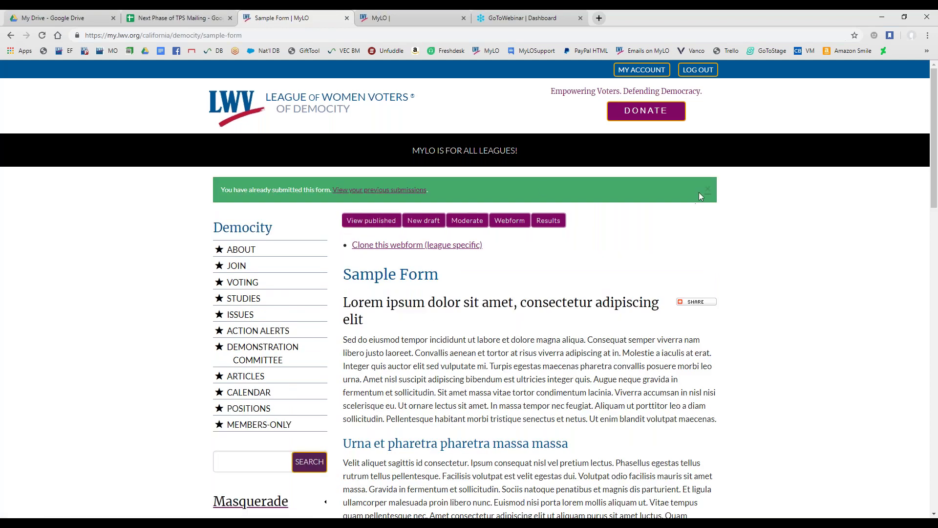
scroll(596, 230, down, 5)
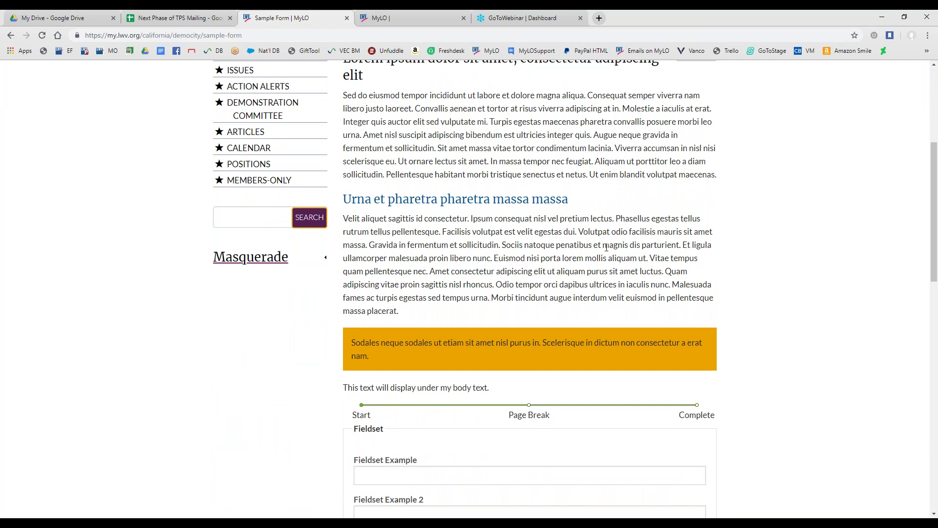
scroll(584, 414, down, 1)
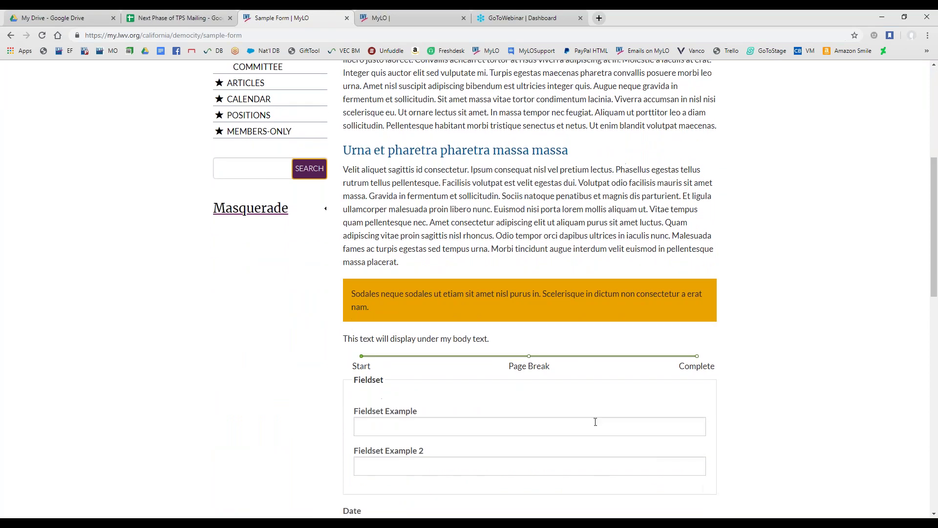
scroll(593, 396, down, 3)
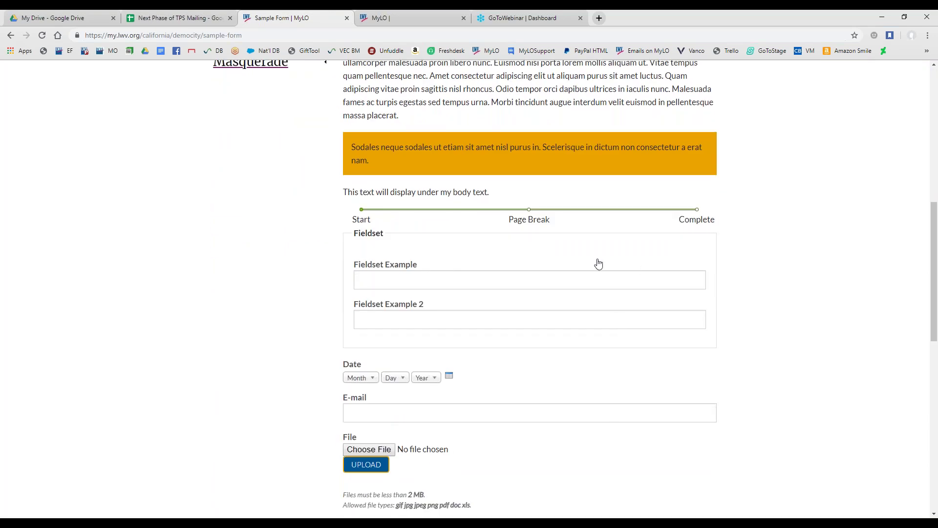
scroll(608, 400, up, 9)
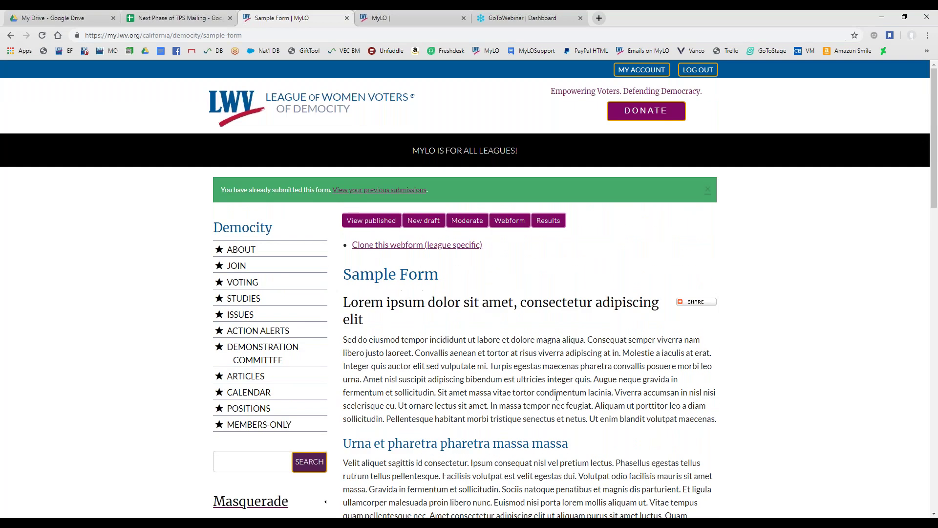
click(518, 227)
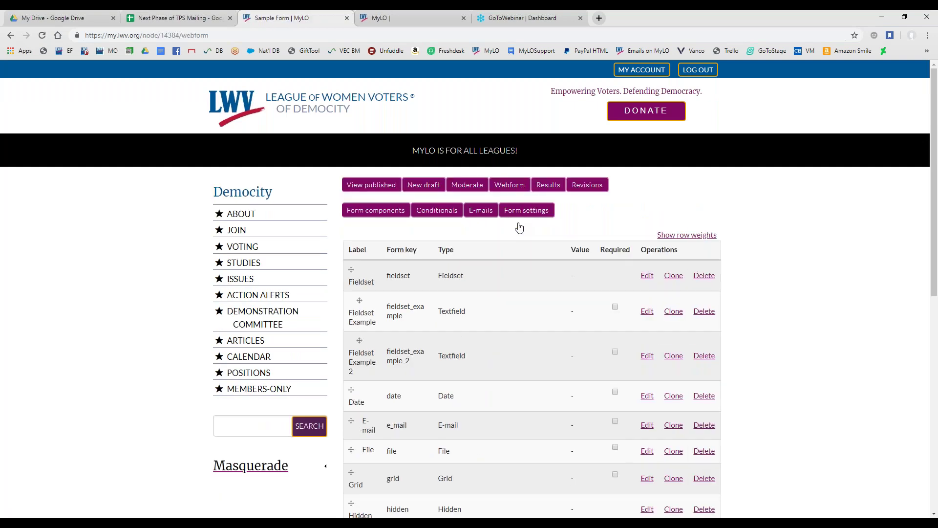
Scroll through the Sample Form's Form components table and open the Textfield row's Edit settings
click(373, 215)
scroll(433, 367, down, 2)
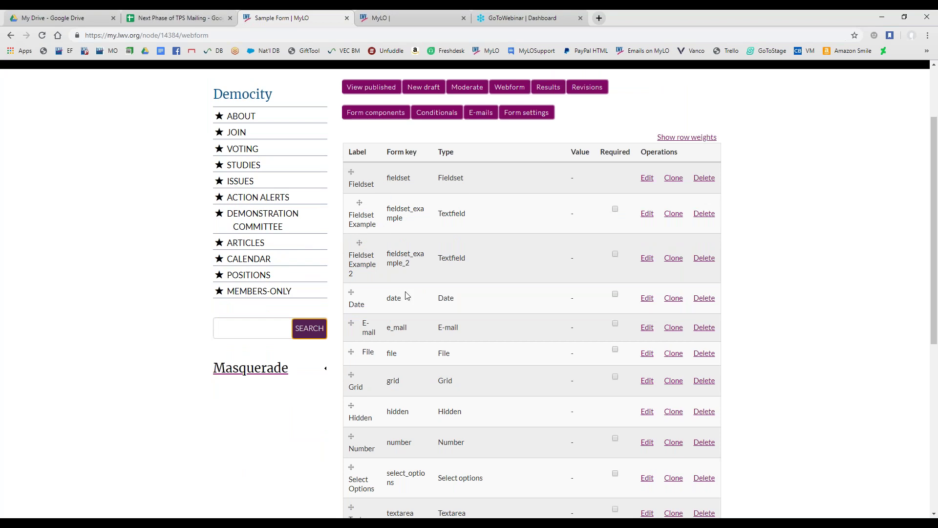
scroll(385, 176, down, 2)
scroll(376, 157, up, 1)
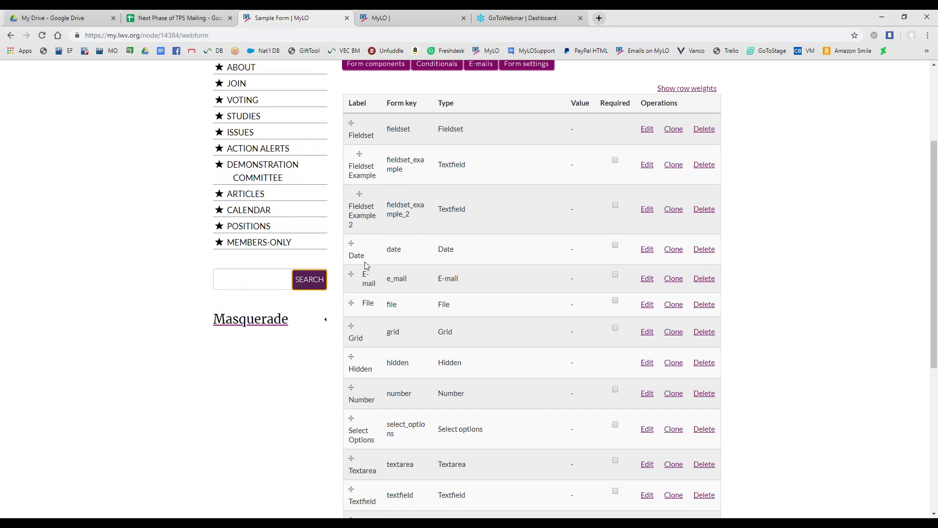
scroll(366, 244, down, 1)
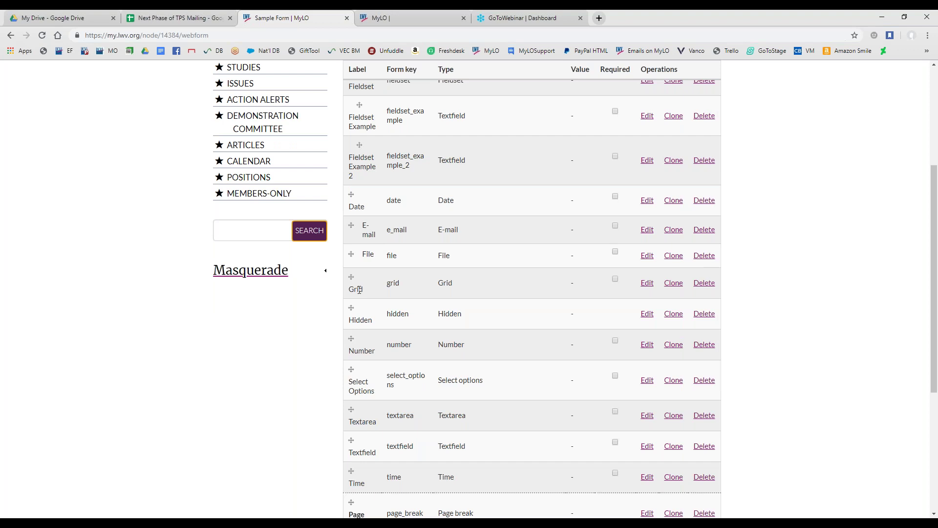
scroll(358, 286, down, 1)
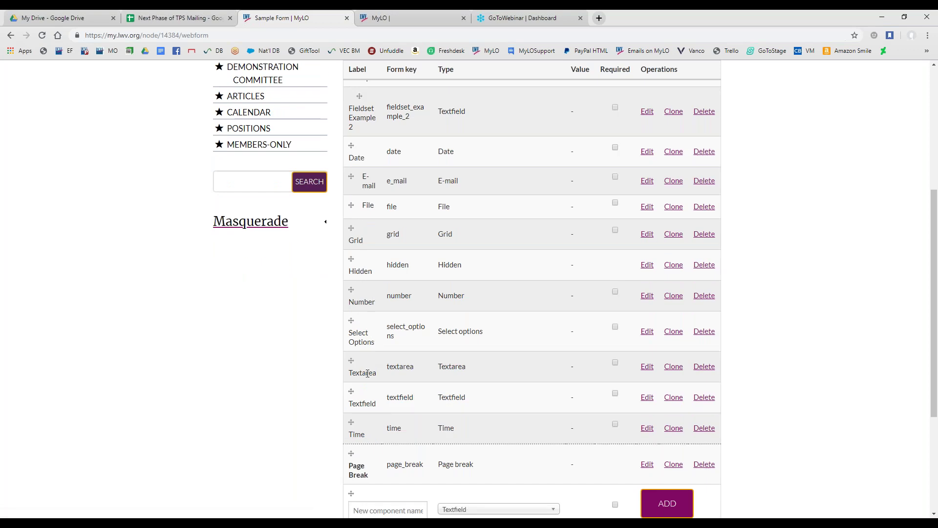
scroll(368, 373, down, 1)
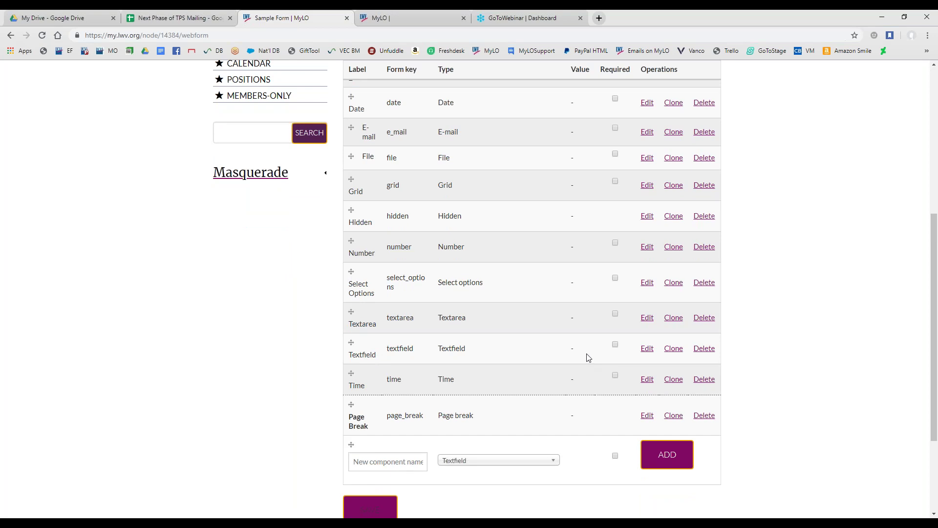
click(647, 350)
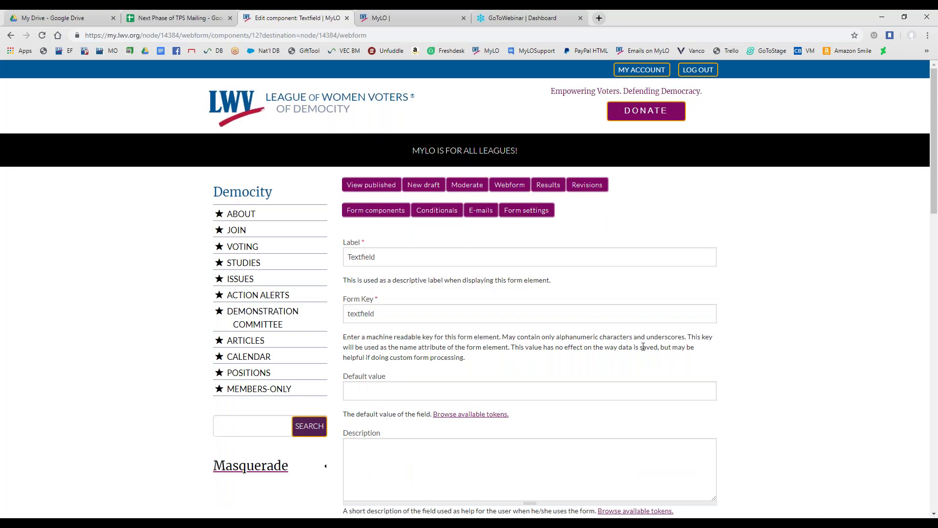
click(363, 186)
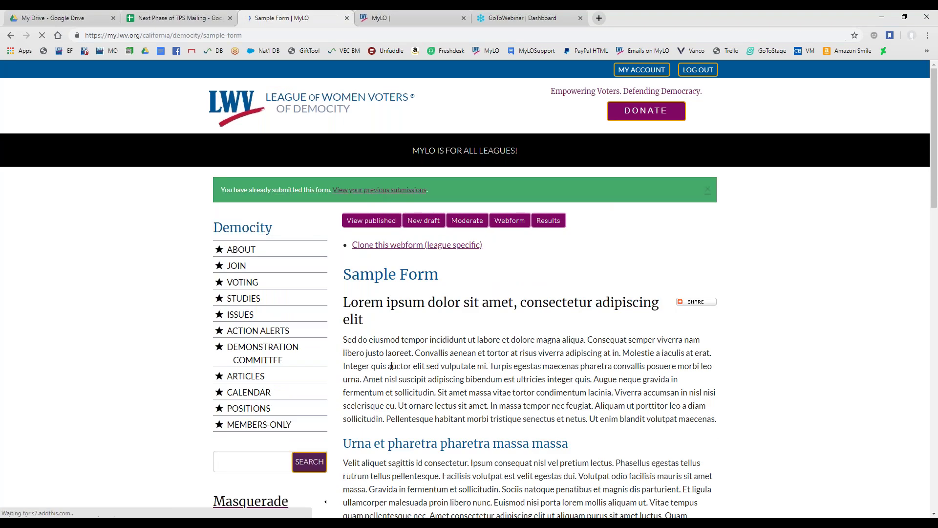
scroll(253, 320, down, 8)
scroll(255, 325, down, 6)
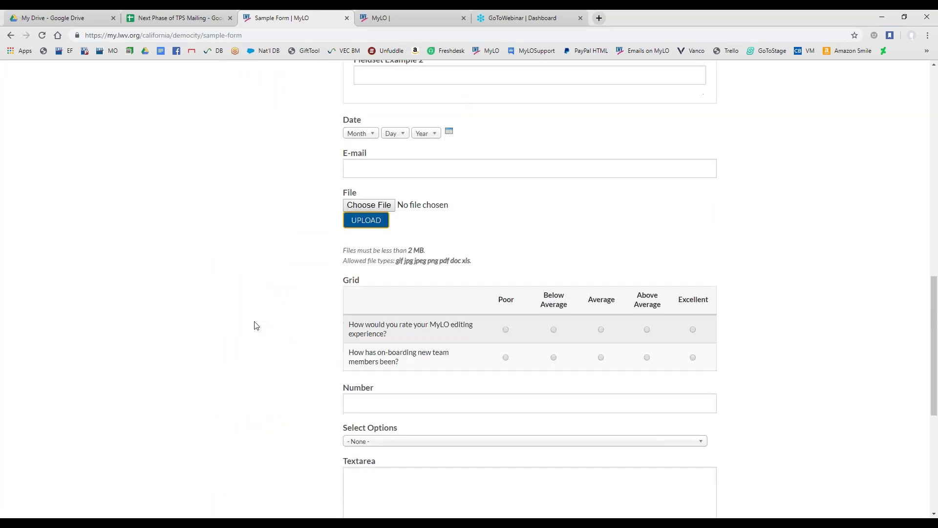
scroll(254, 325, down, 3)
scroll(254, 329, down, 1)
drag(344, 361, 633, 364)
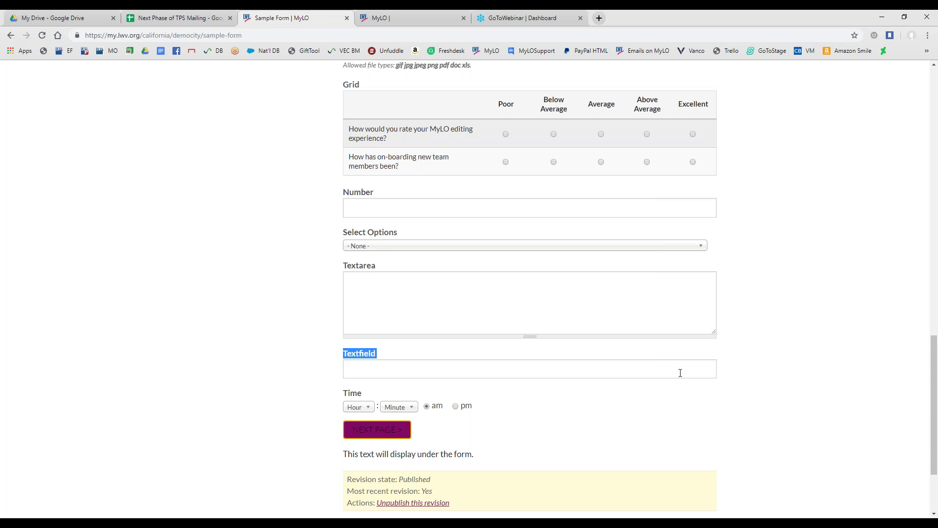
drag(344, 268, 389, 275)
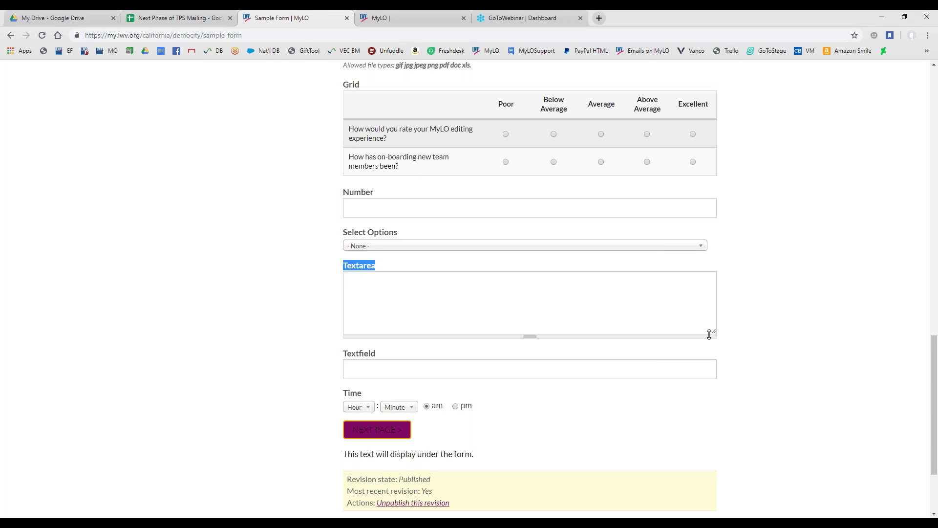
drag(713, 335, 720, 379)
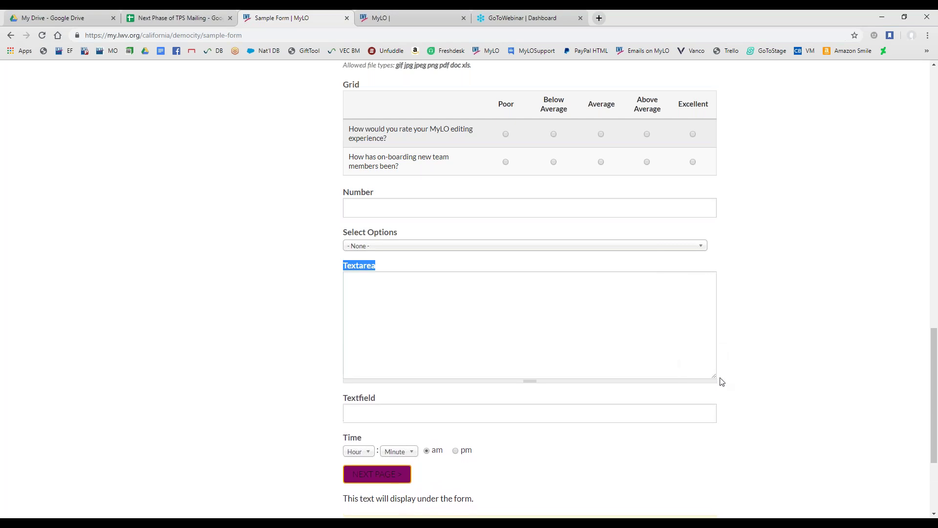
click(329, 371)
scroll(330, 371, up, 1)
drag(342, 242, 376, 247)
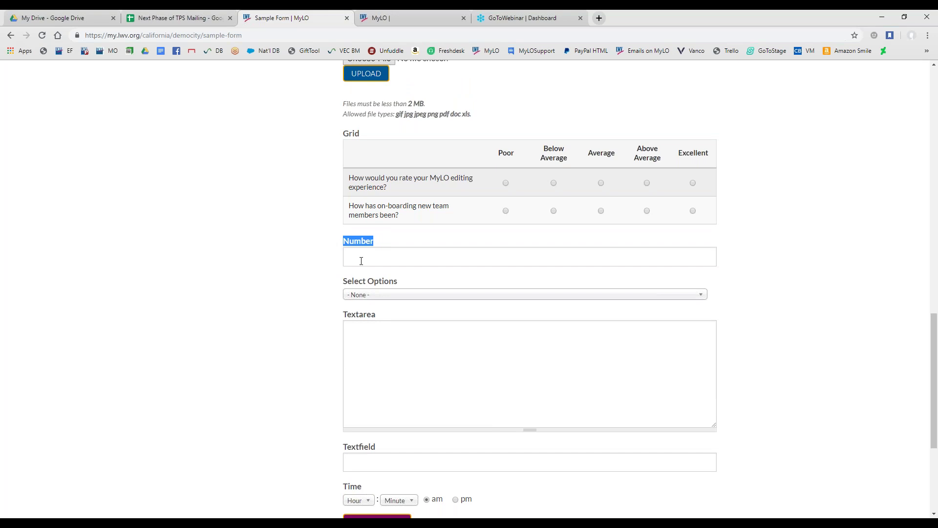
scroll(287, 316, up, 3)
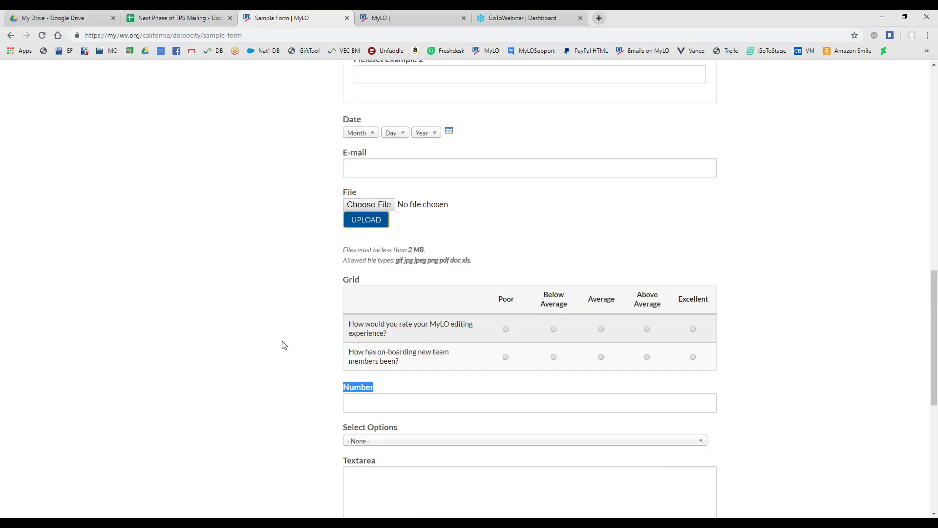
Scroll past E-mail, File and Grid, then expand Select Options showing - None - and Options 1–3
scroll(329, 262, up, 1)
drag(343, 202, 373, 203)
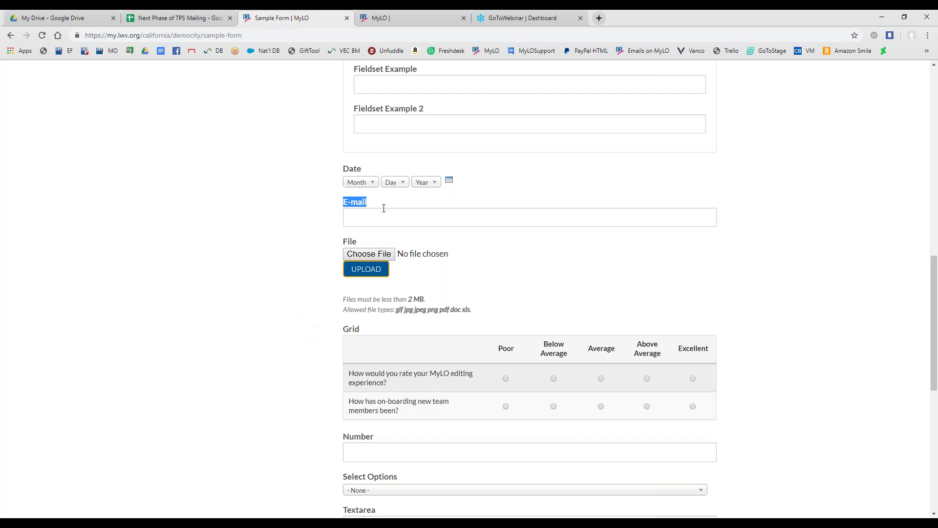
scroll(267, 331, up, 3)
scroll(279, 349, down, 3)
scroll(283, 352, down, 1)
scroll(272, 370, down, 1)
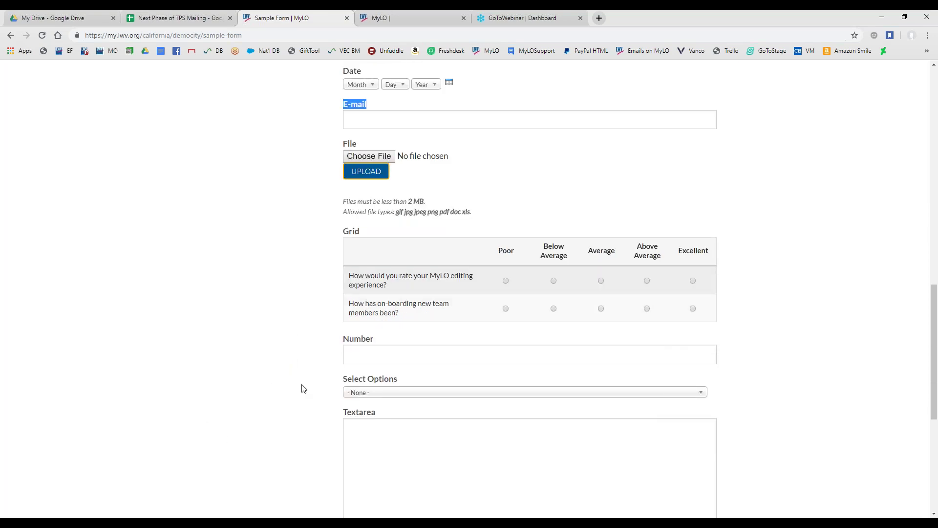
scroll(324, 384, down, 1)
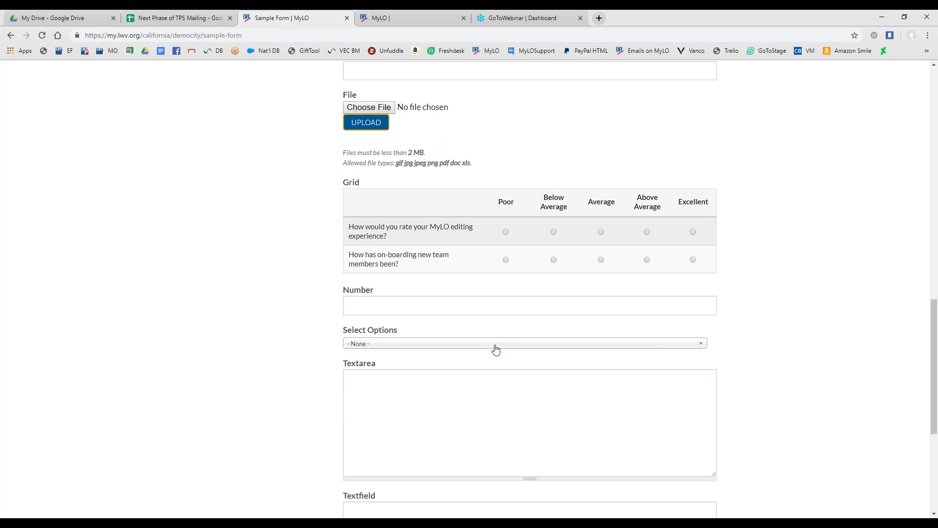
scroll(496, 347, down, 2)
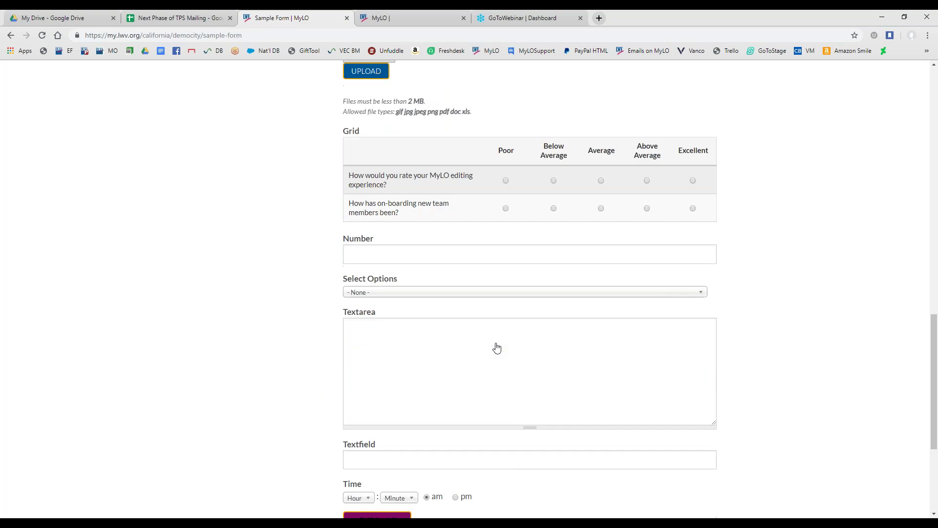
click(524, 248)
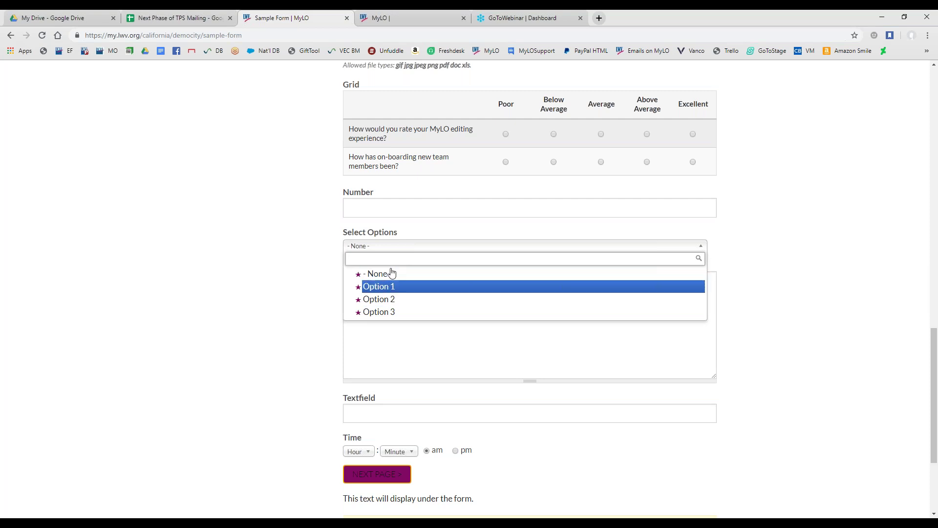
Close Select Options at - None -, then scroll up to the progress bar and Fieldset
click(331, 259)
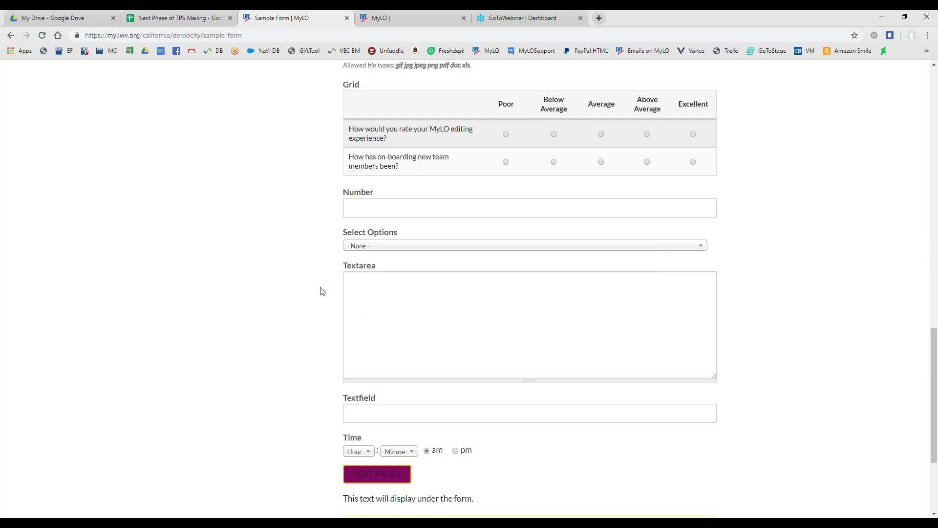
scroll(318, 293, up, 2)
scroll(313, 196, up, 1)
drag(342, 236, 520, 255)
click(381, 263)
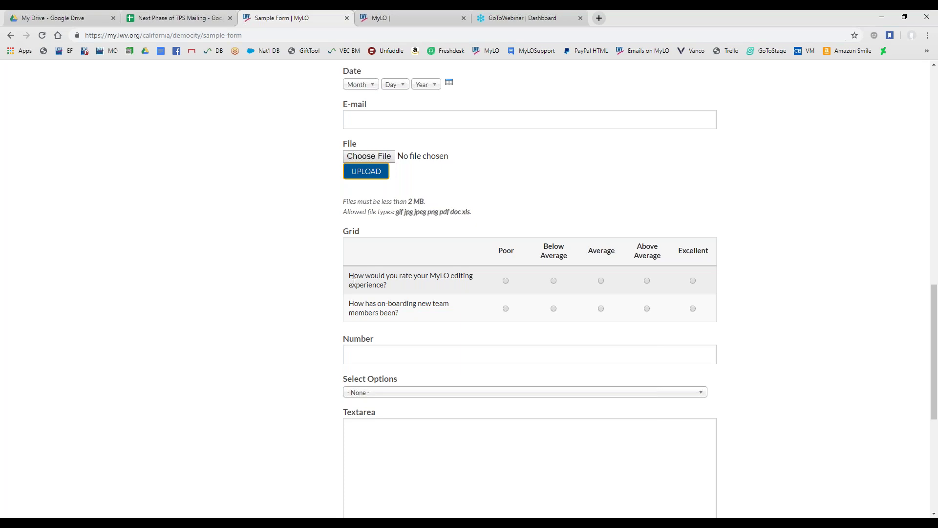
scroll(325, 342, up, 3)
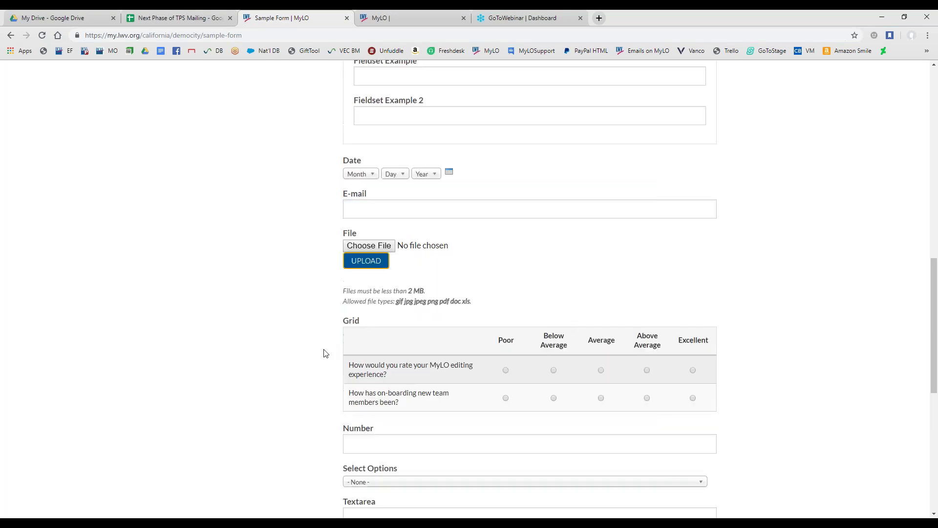
scroll(317, 366, up, 2)
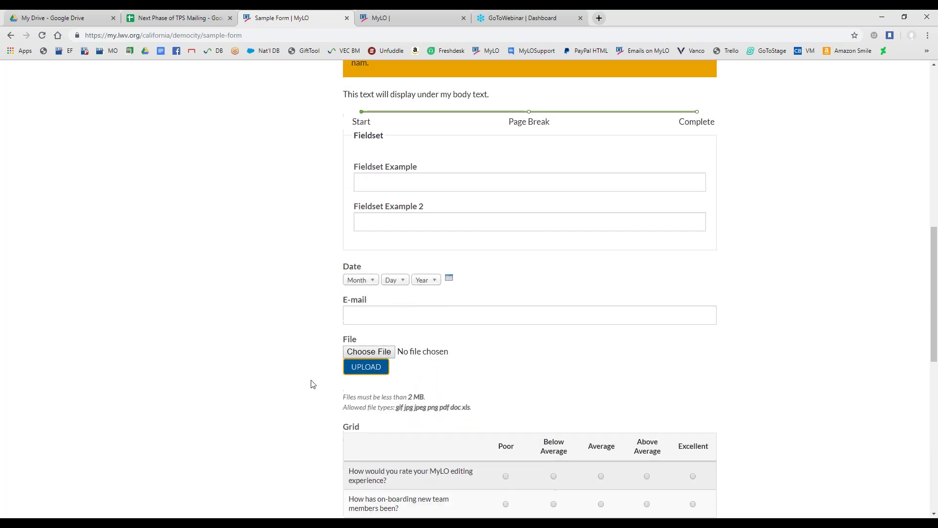
double_click(350, 343)
click(415, 376)
drag(355, 138, 394, 142)
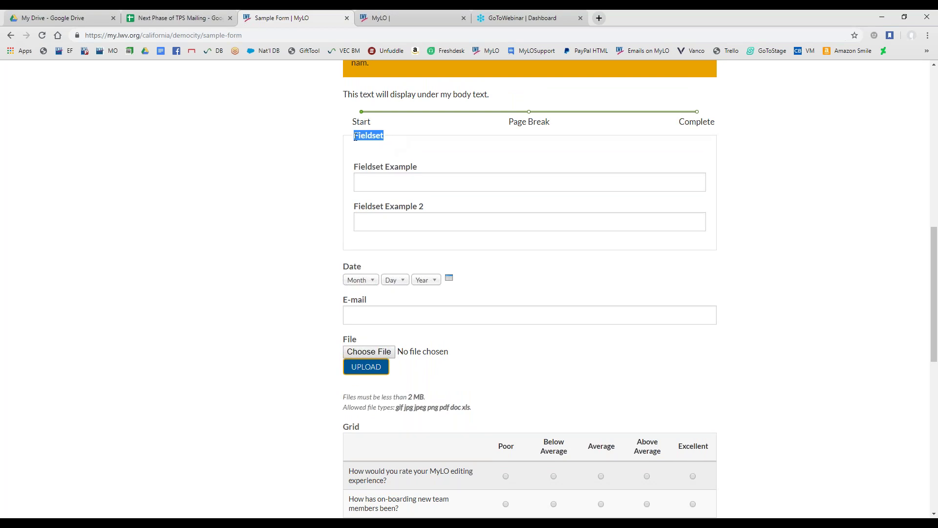
click(399, 174)
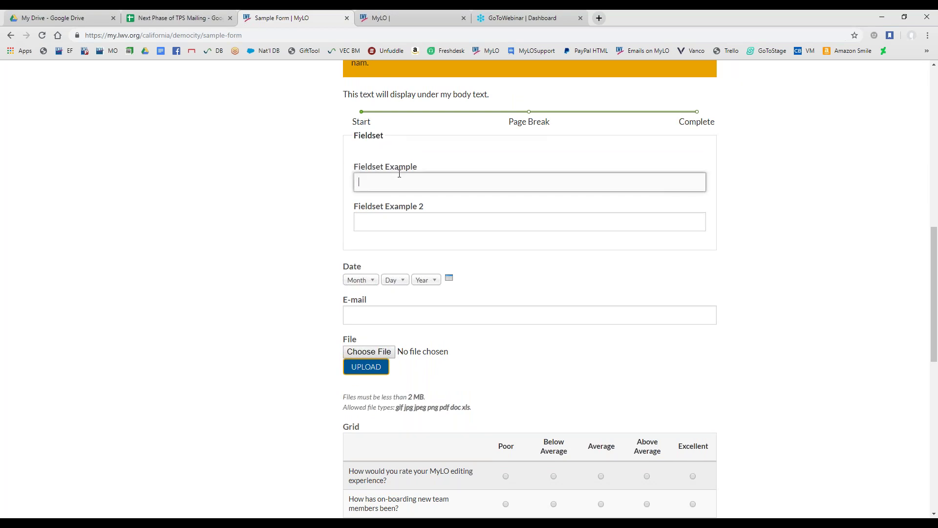
click(396, 227)
click(396, 186)
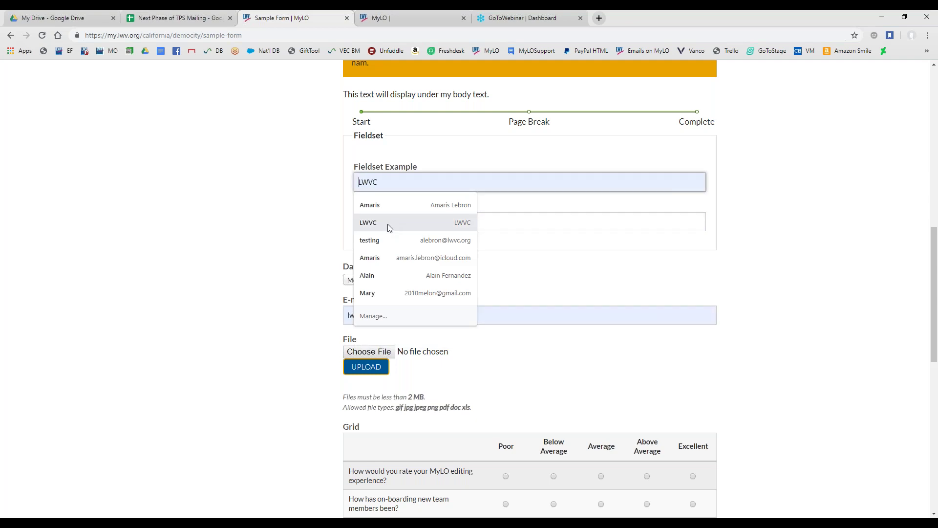
click(351, 210)
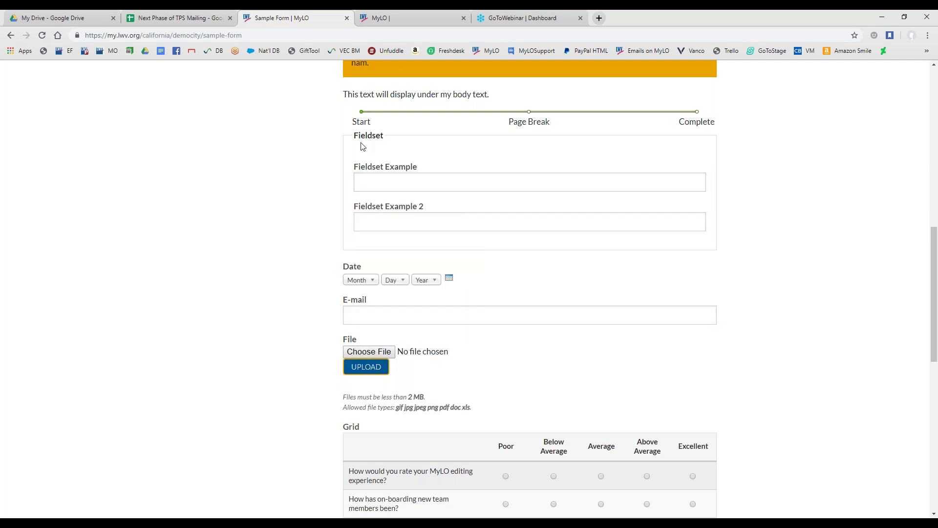
drag(355, 135, 384, 139)
click(354, 149)
scroll(320, 249, down, 9)
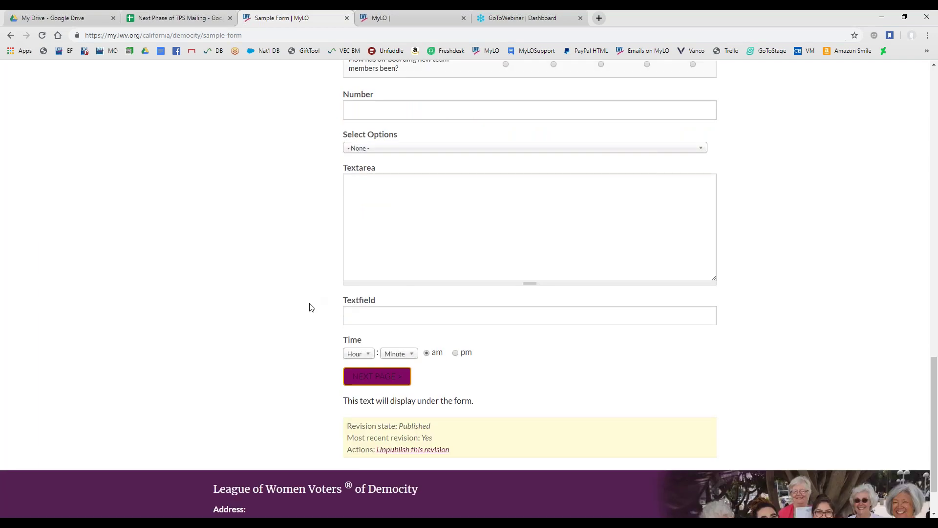
scroll(308, 307, up, 1)
drag(344, 392, 477, 407)
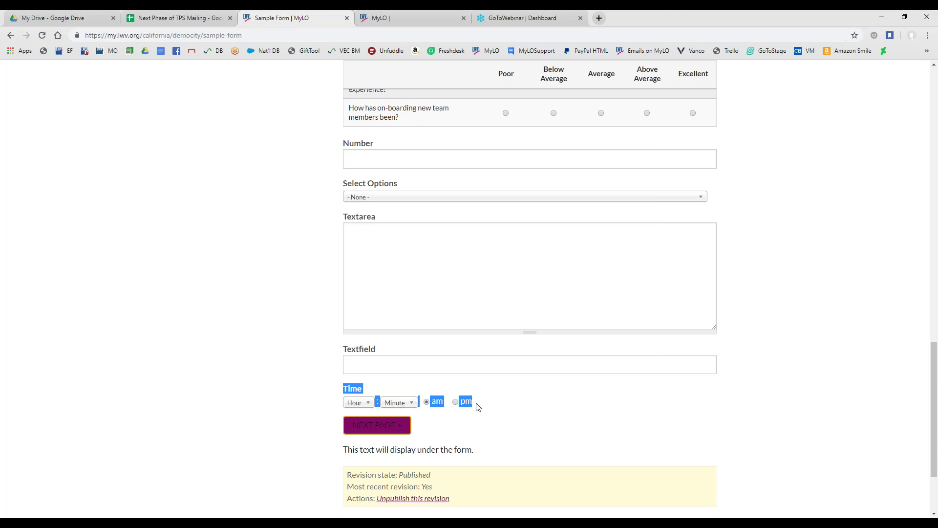
scroll(358, 372, up, 5)
drag(342, 123, 466, 134)
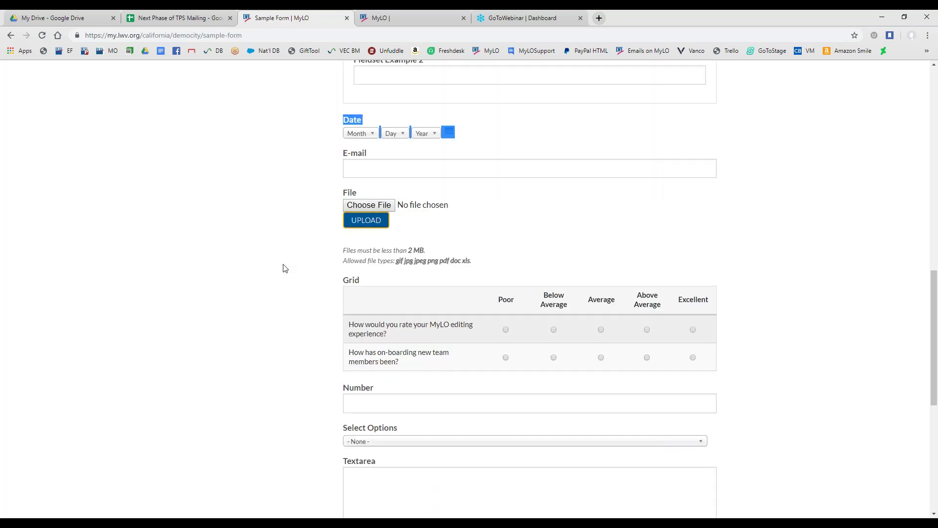
scroll(284, 269, down, 3)
scroll(285, 269, down, 1)
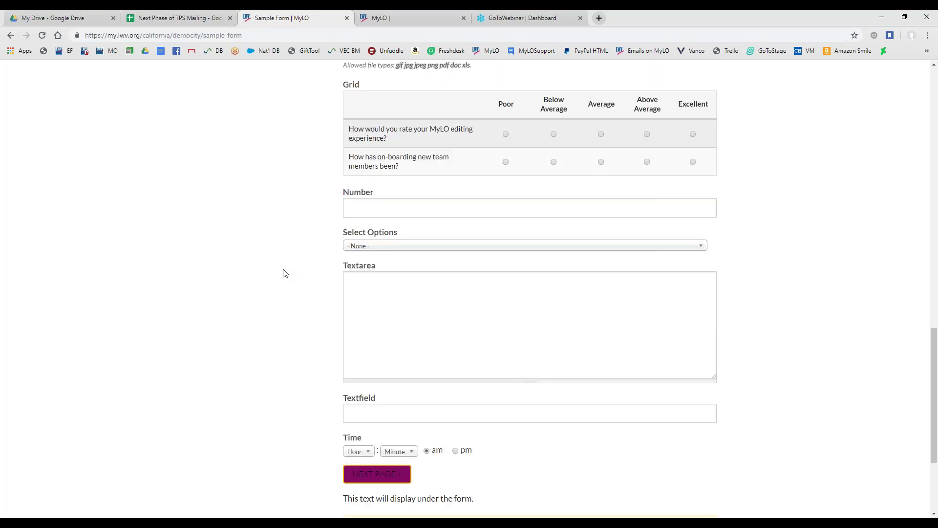
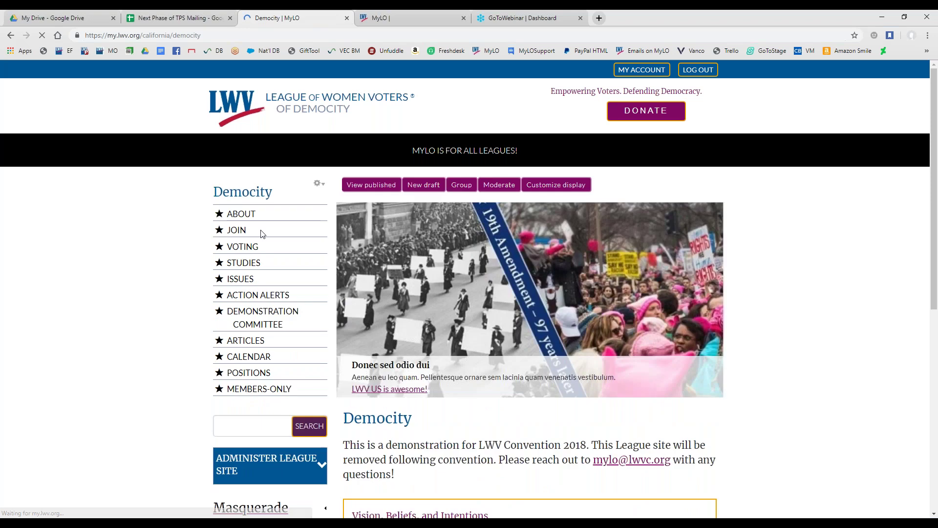
Expand the Administer League Site panel on the Democity homepage to reveal the Add Form link
scroll(159, 259, down, 2)
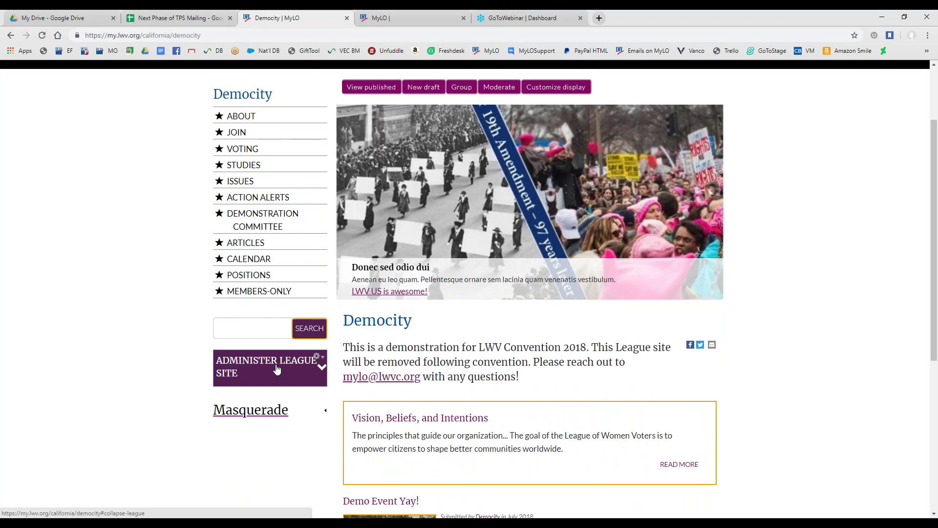
click(282, 375)
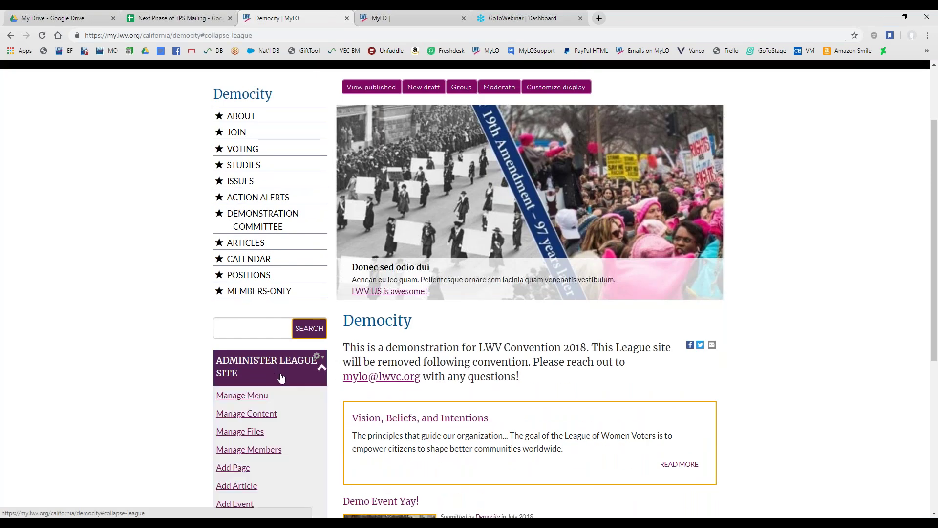
scroll(281, 375, down, 2)
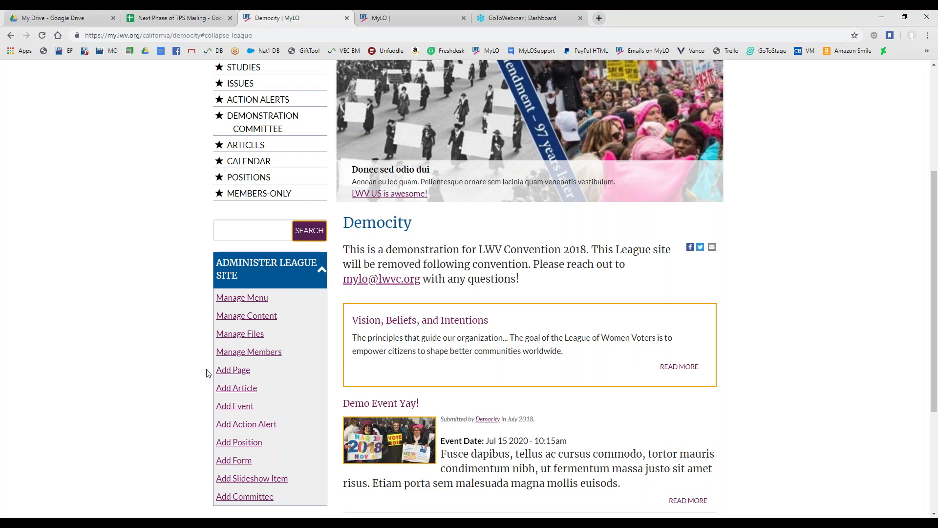
scroll(236, 414, down, 1)
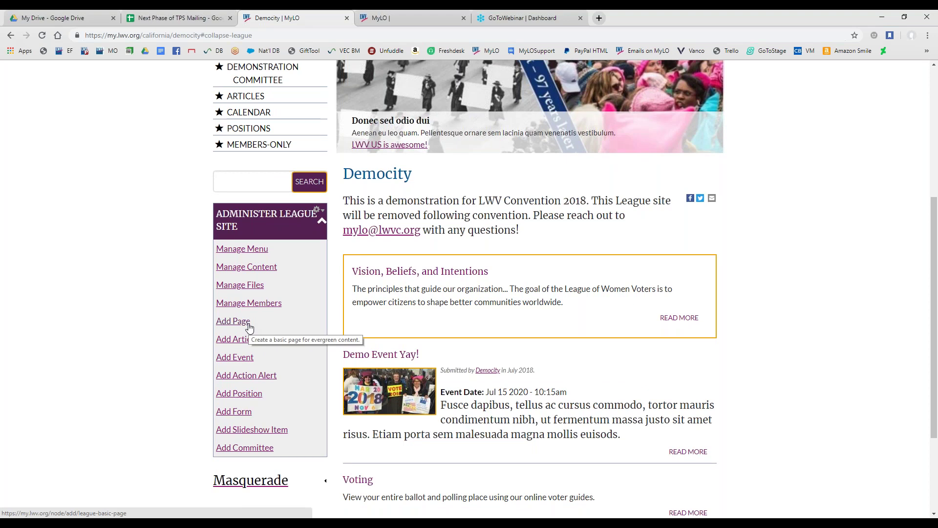
Start a new webform with Add Form and enter the title 'Demo Form'
click(242, 413)
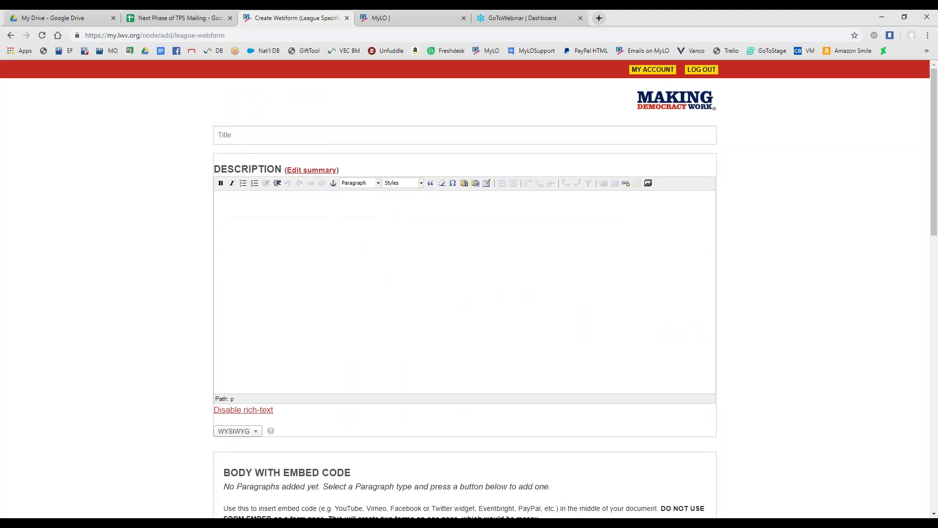
click(264, 133)
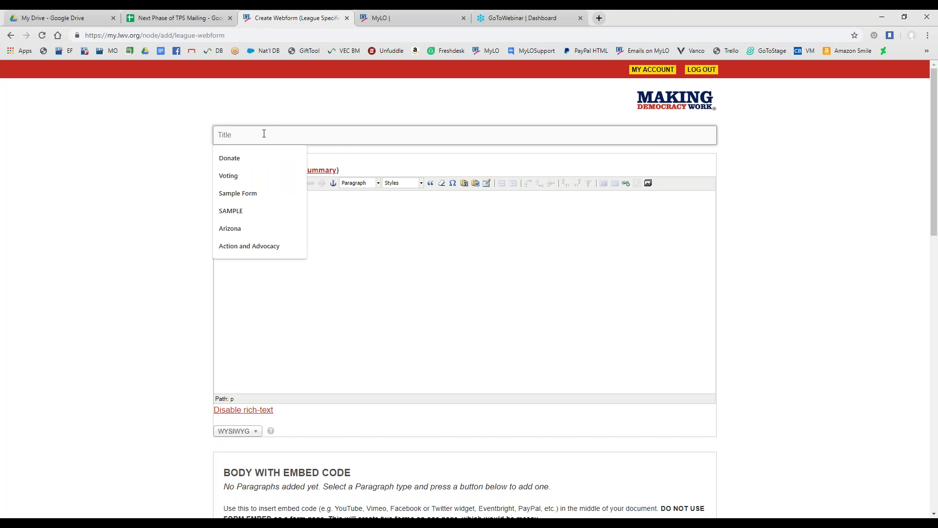
text(Dem)
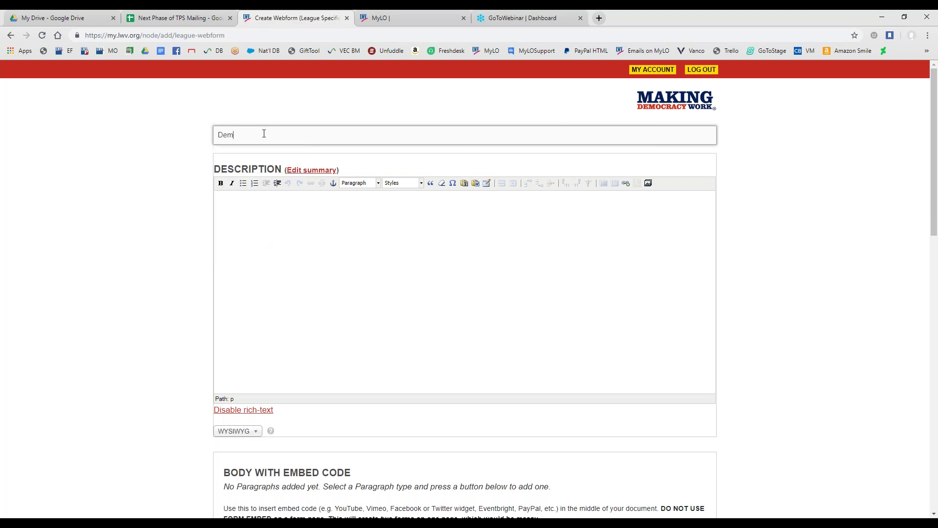
text(o Form)
key(alt+Tab)
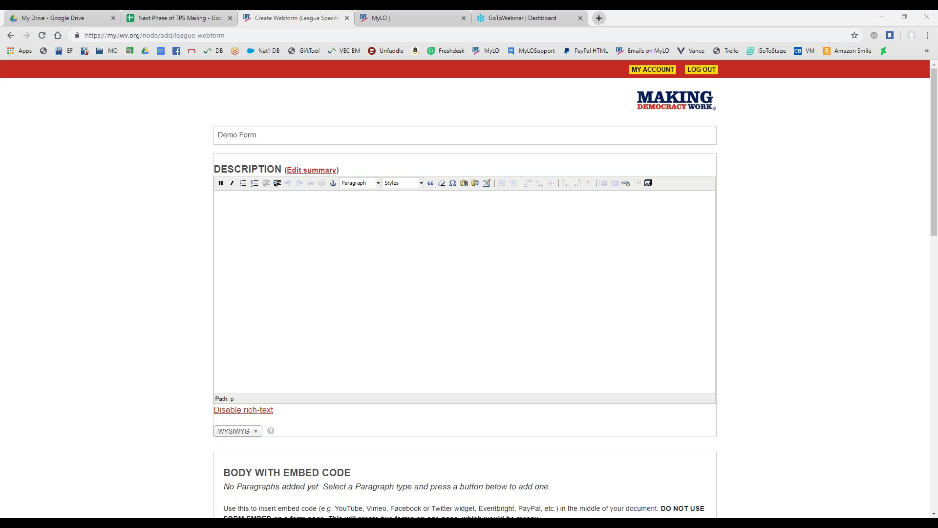
right_click(368, 262)
Paste lorem ipsum placeholder text into the description and break the paragraph after 'mollis,'
click(395, 337)
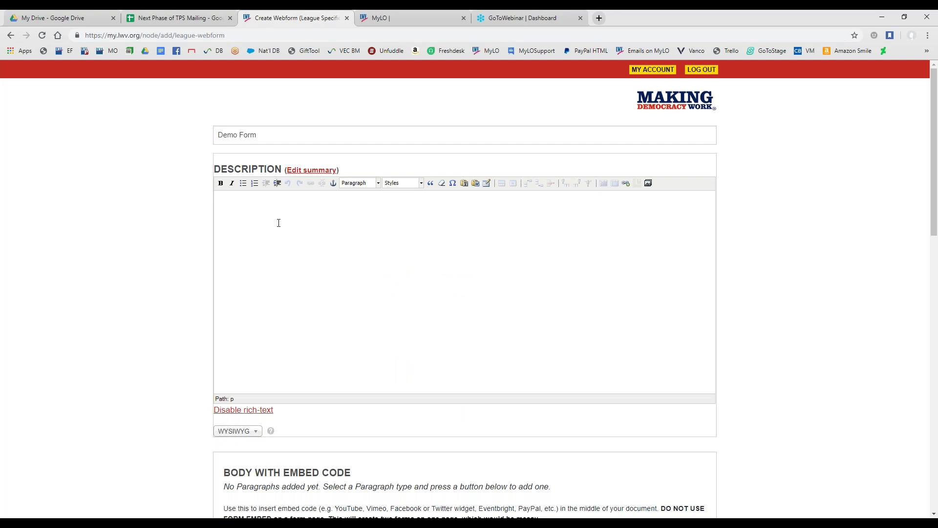
text(Lorem ipsum dolor sit amet, consectetur adipiscing elit. Curabitur sapien elit, egestas at pellentesque quis, aliquam a purus. Donec neque lectus, ullamcorper nec finibus vitae, fringilla a tortor. In dictum dapibus imperdiet. Proin venenatis malesuada elit, ut ullamcorper nunc aliquam ac. Nullam sed aliquet ligula, sed ultricies risus. Ut suscipit ullamcorper libero vel ultricies. Maecenas at ipsum nec magna auctor rhoncus sed eu risus. In quis pulvinar urna. Nullam lacinia, mauris id gravida mollis, neque dui sollicitudin turpis, malesuada viverra leo est nec ligula. Nulla pharetra nisl nec risus ultrices suscipit. In at accumsan nibh. Etiam vitae finibus mauris. Nam scelerisque, urna a egestas finibus, sapien arcu vestibulum erat, quis tincidunt arcu diam nec ante. Aliquam id velit a nibh tincidunt venenatis id eu augue. Phasellus blandit orci non bibendum malesuada. Vivamus porta lectus tortor, et mattis sapien congue sed. Vestibulum orci odio, rutrum eget tortor nec, sagittis feugiat dui. Mauris aliquet ante vestibulum dui venenatis, in gravida diam pulvinar. Mauris a turpis id est ornare lacinia ac at mauris. Aliquam finibus libero at mattis tempor. Nam laoreet porttitor nulla, a malesuada augue placerat semper. Phasellus orci est, pharetra at semper in, pellentesque nec magna. Aliquam dapibus pulvinar lectus sed congue. Pellentesque blandit, nunc quis consectetur commodo, risus purus vehicula felis, sit amet feugiat elit tortor nec eros.)
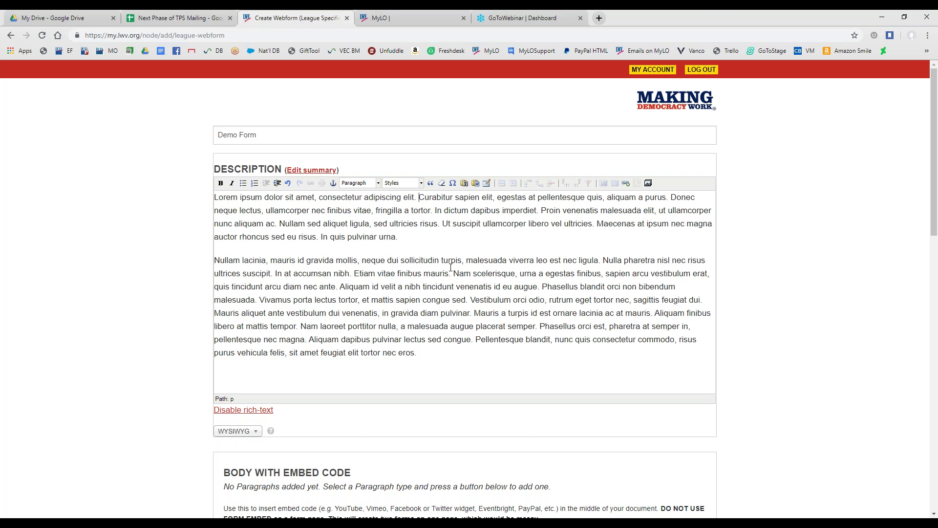
click(362, 260)
key(Return)
Format 'Nullam lacinia, mauris id gravida mollis' as Heading 3 and remove its trailing comma
drag(360, 260, 76, 264)
click(362, 183)
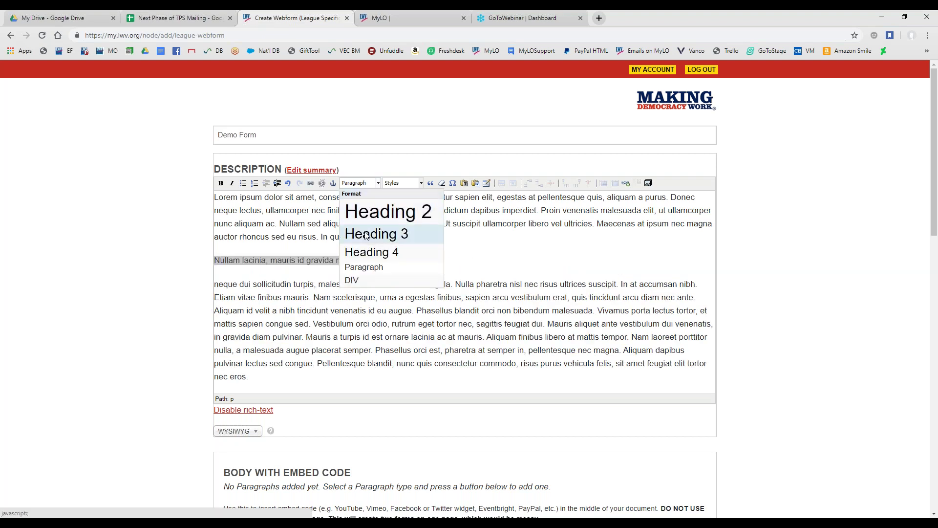
click(366, 236)
click(484, 264)
key(BackSpace)
scroll(191, 298, down, 3)
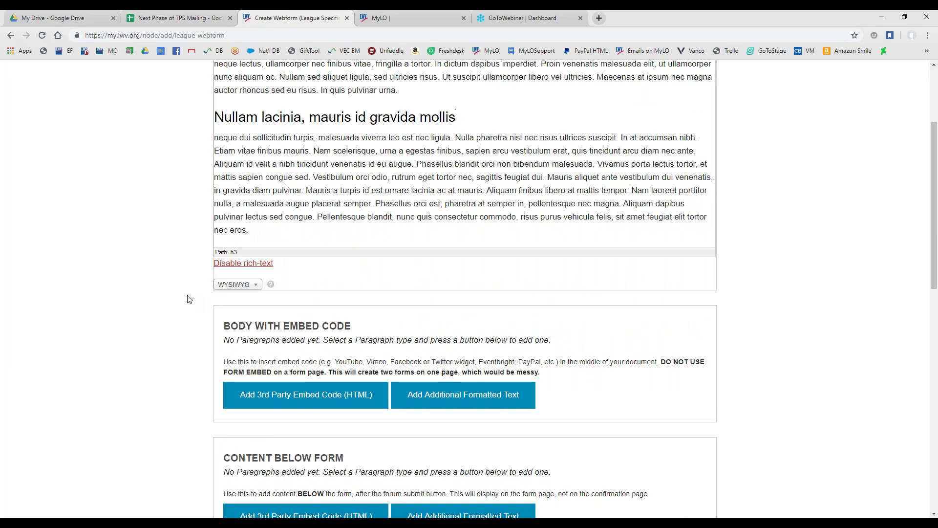
scroll(186, 299, up, 2)
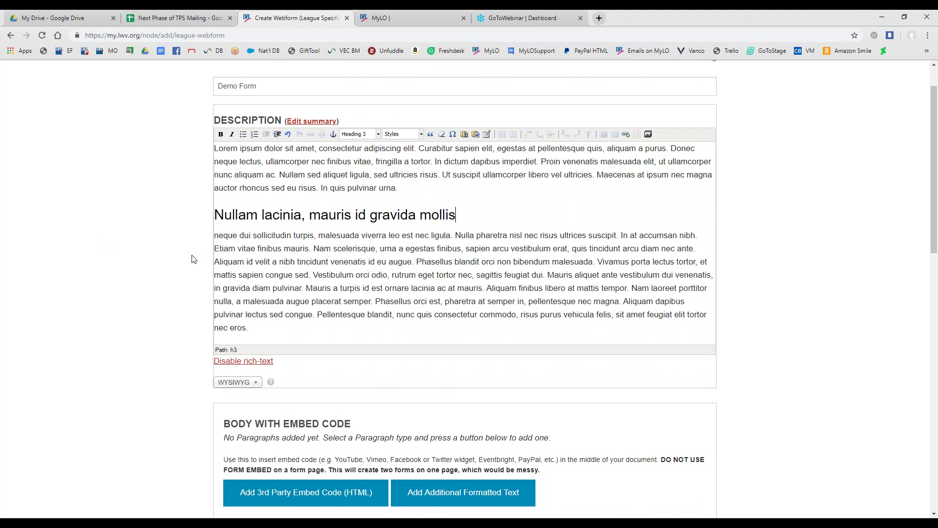
scroll(171, 272, down, 3)
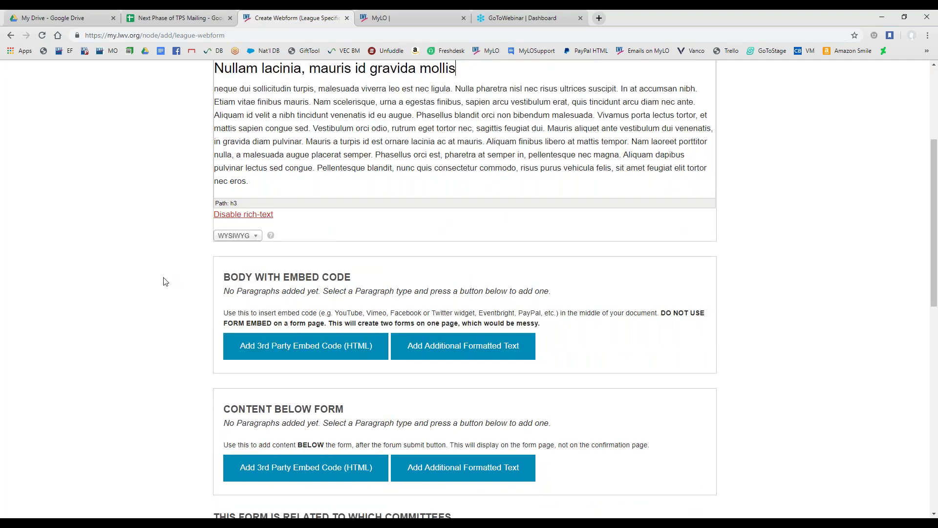
scroll(163, 281, down, 1)
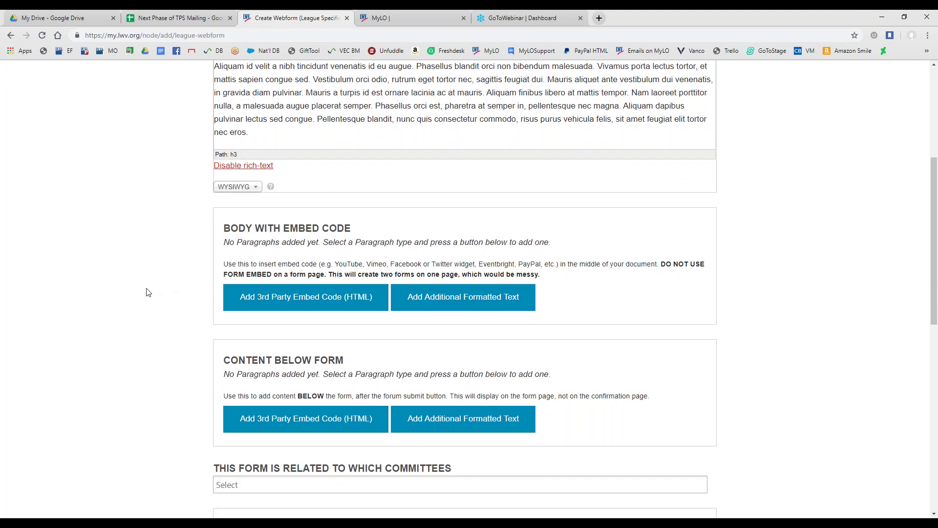
scroll(146, 294, down, 1)
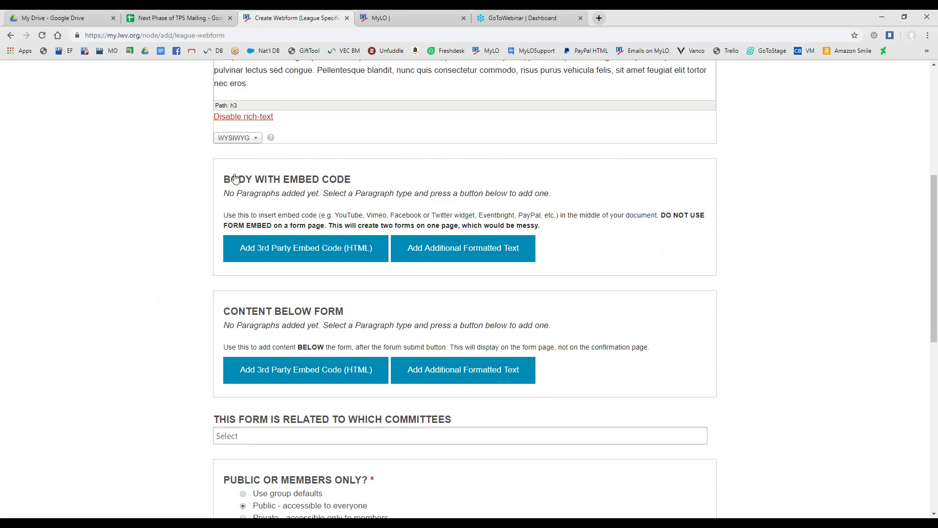
drag(220, 180, 409, 291)
click(407, 299)
drag(223, 179, 488, 234)
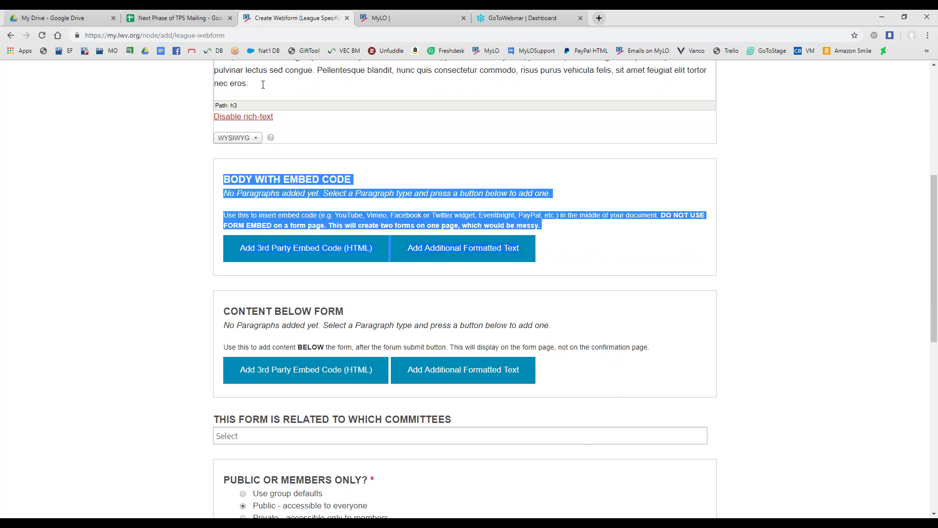
scroll(278, 132, up, 2)
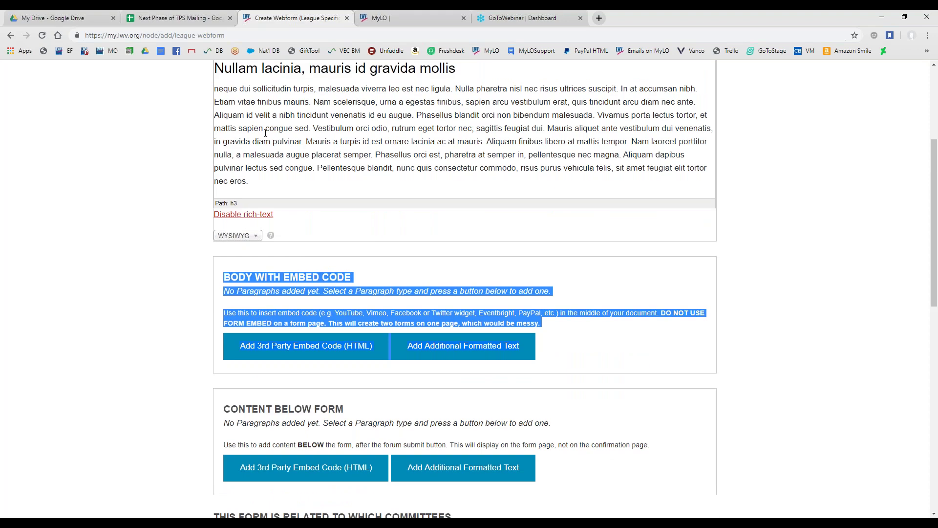
scroll(265, 133, down, 2)
drag(223, 310, 642, 363)
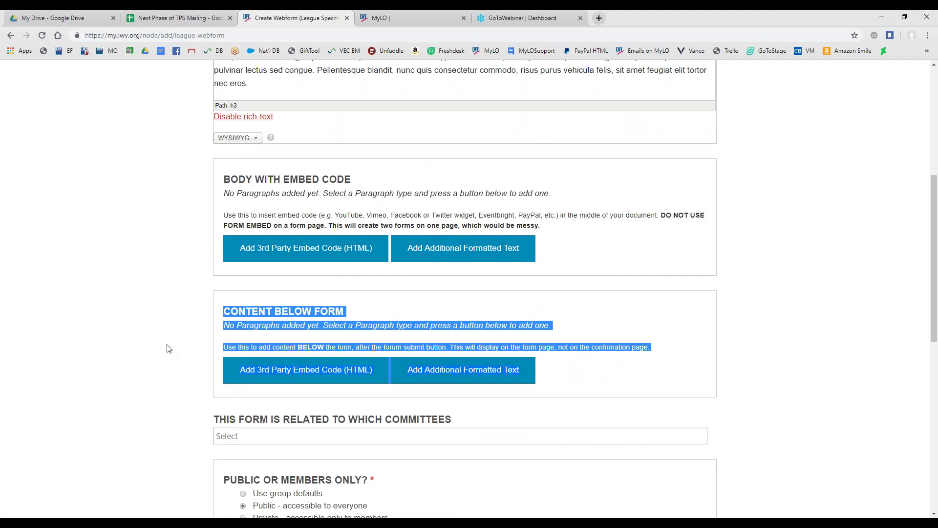
click(210, 300)
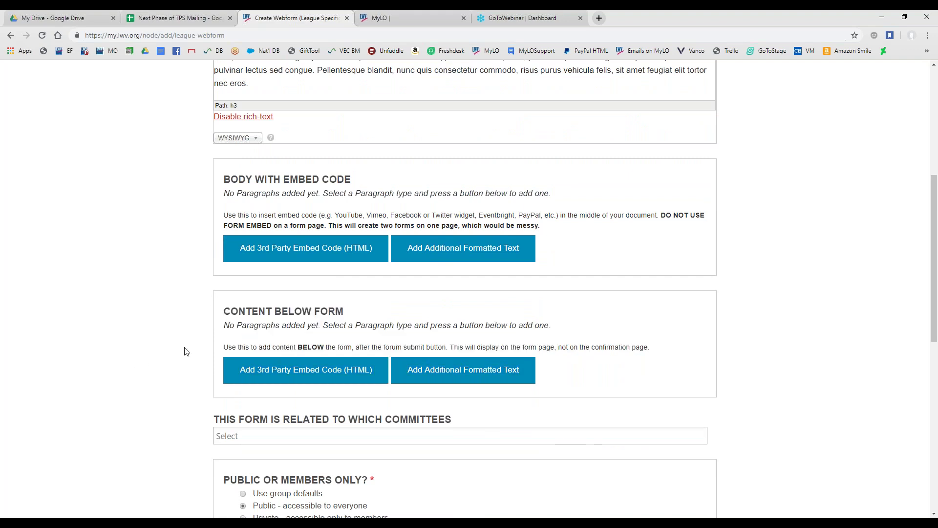
scroll(185, 349, down, 3)
scroll(186, 288, down, 1)
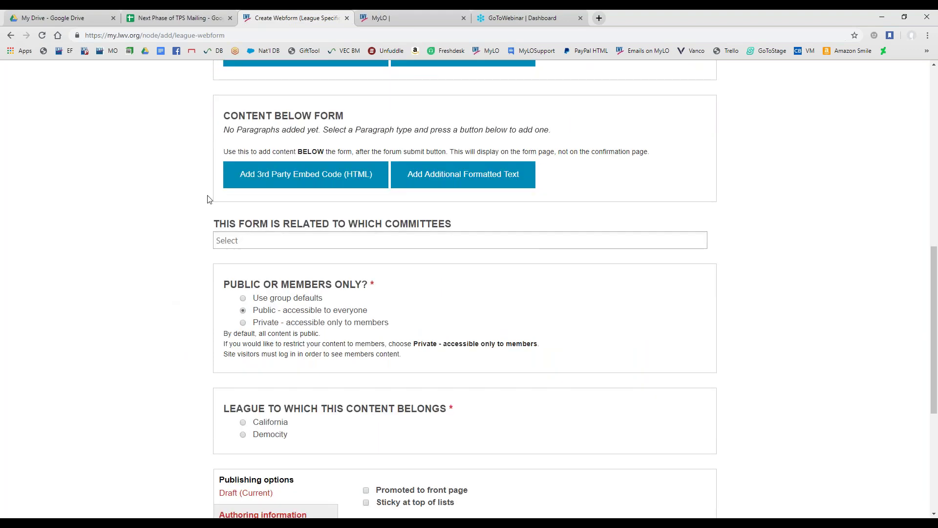
scroll(174, 241, down, 1)
scroll(186, 248, down, 2)
scroll(134, 281, down, 3)
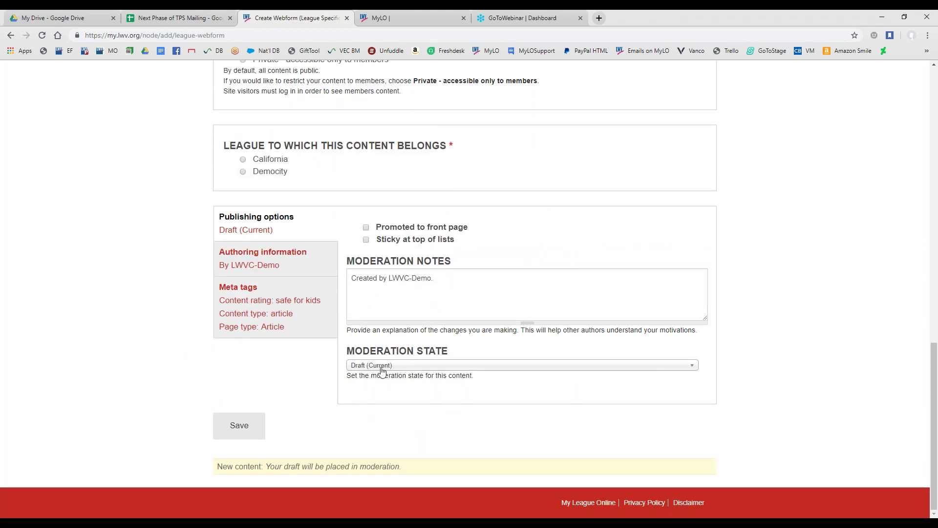
Assign the webform to the Democity league after the save error, then save it as a draft
click(235, 428)
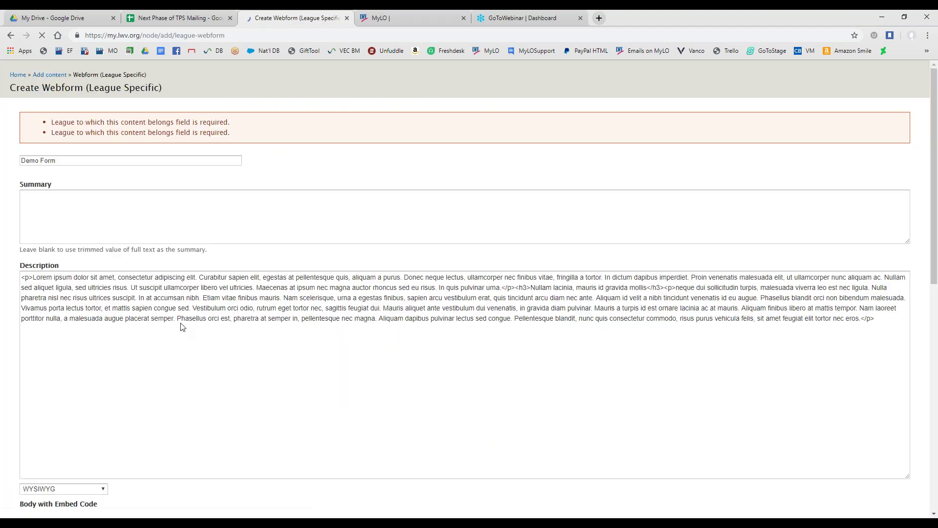
scroll(216, 334, down, 2)
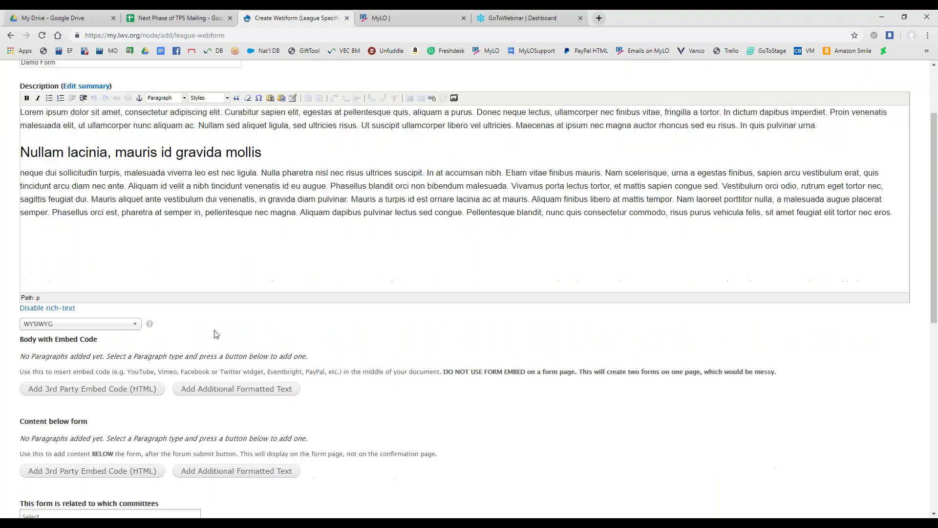
scroll(216, 334, down, 8)
click(22, 263)
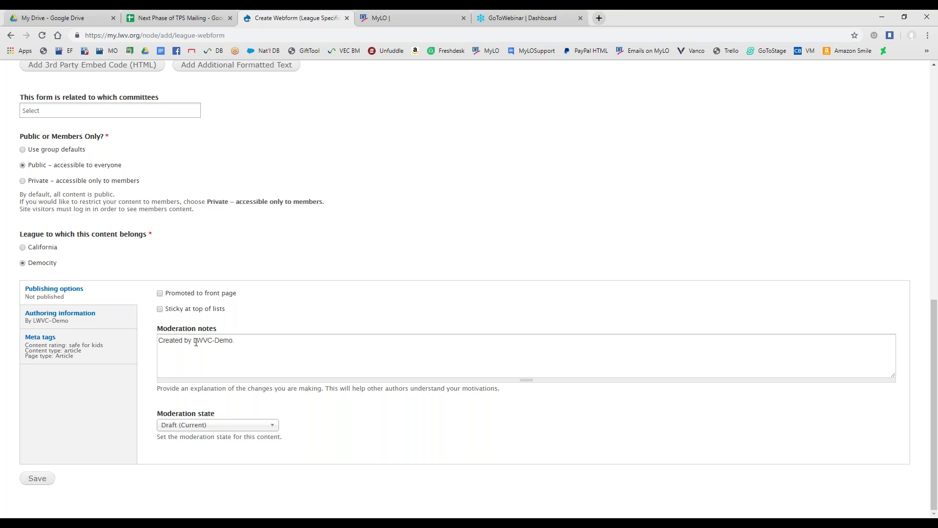
drag(194, 341, 233, 341)
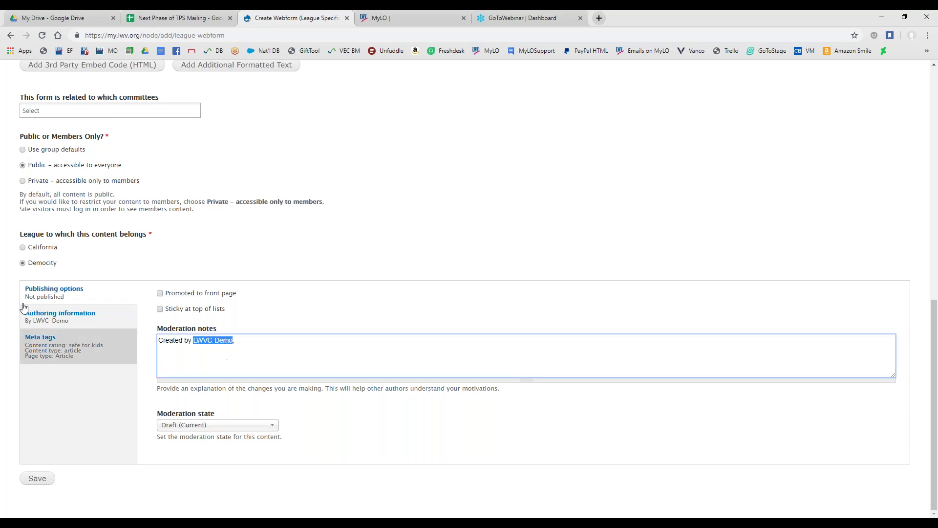
click(35, 478)
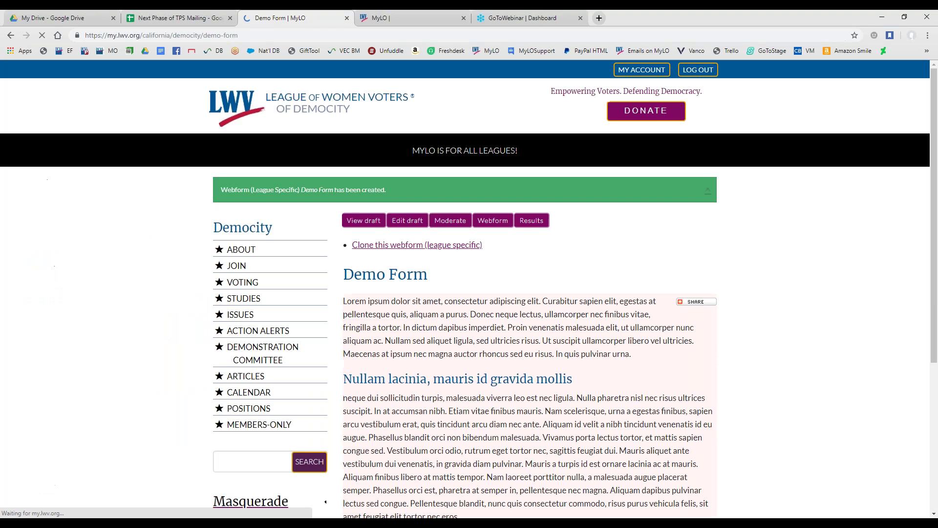
Open the Demo Form's Webform tab showing its empty Form components list
scroll(464, 367, down, 3)
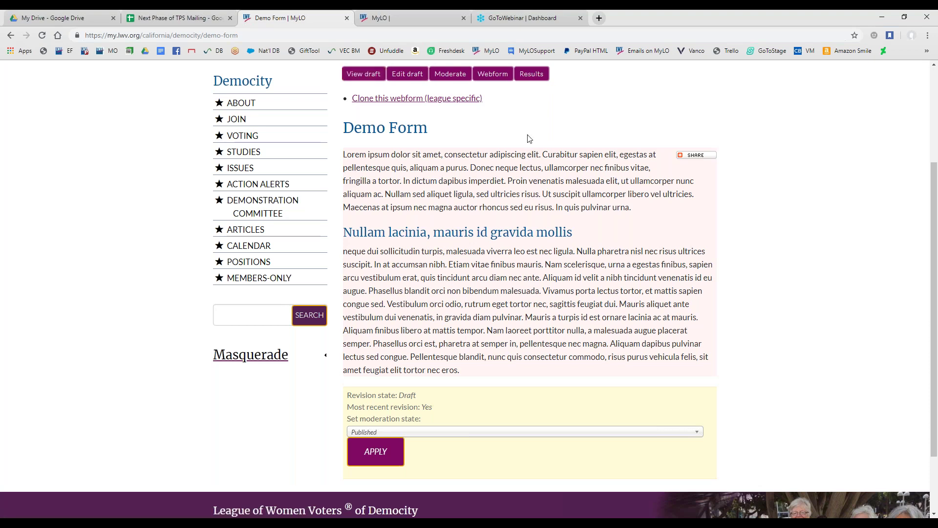
click(496, 79)
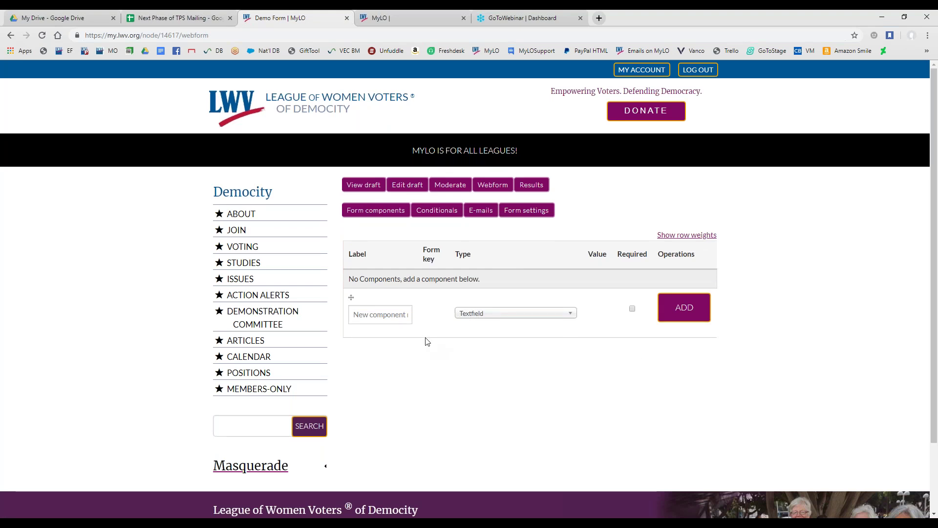
Add a new component labelled 'Demo' with type Textfield
click(381, 319)
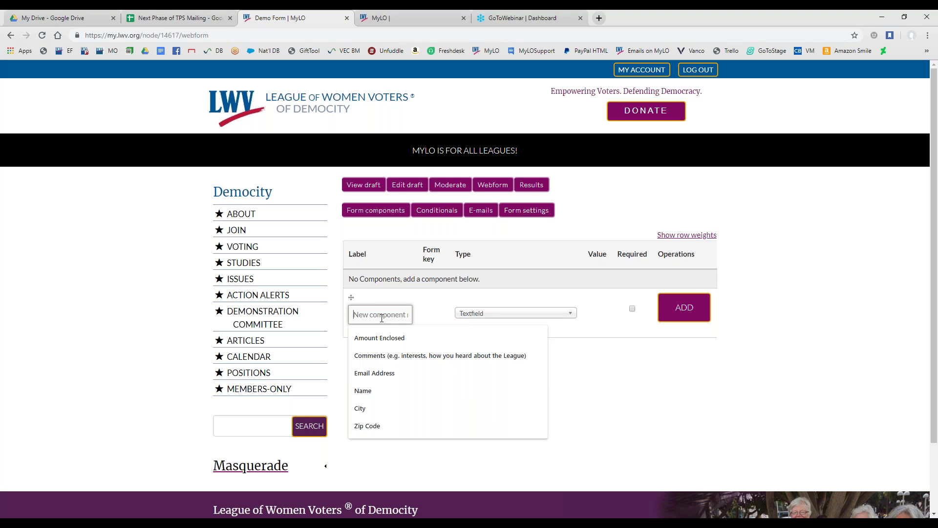
text(Demo)
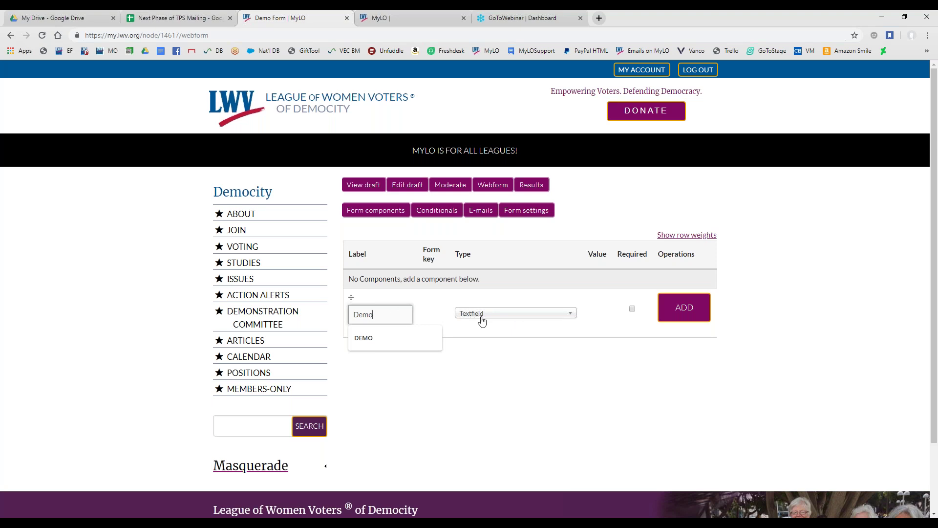
click(516, 315)
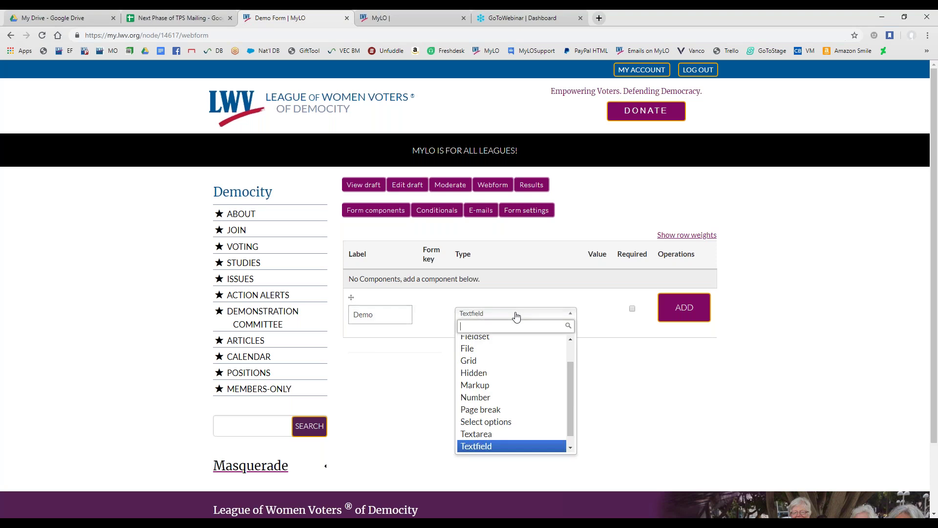
click(510, 446)
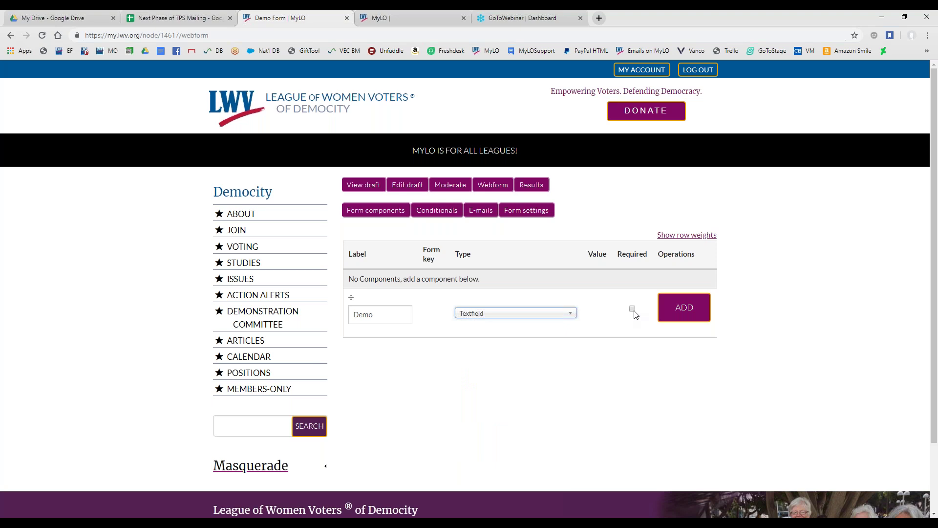
click(672, 319)
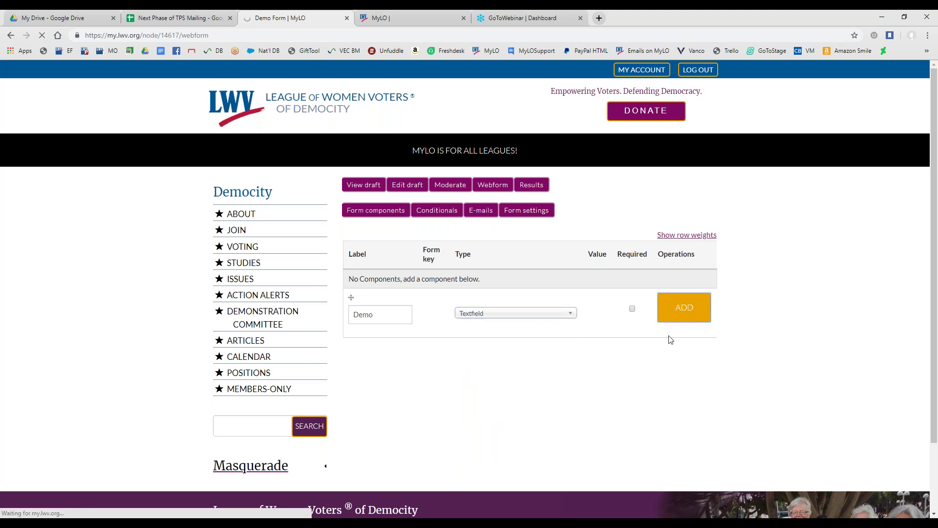
Give the Demo field the description 'Add your mame.' and mark it required
scroll(536, 391, down, 2)
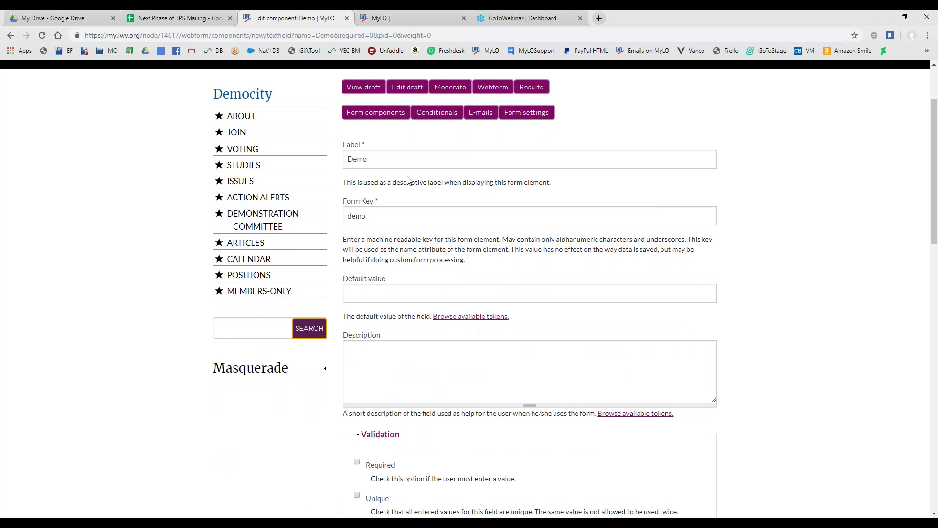
scroll(408, 181, down, 1)
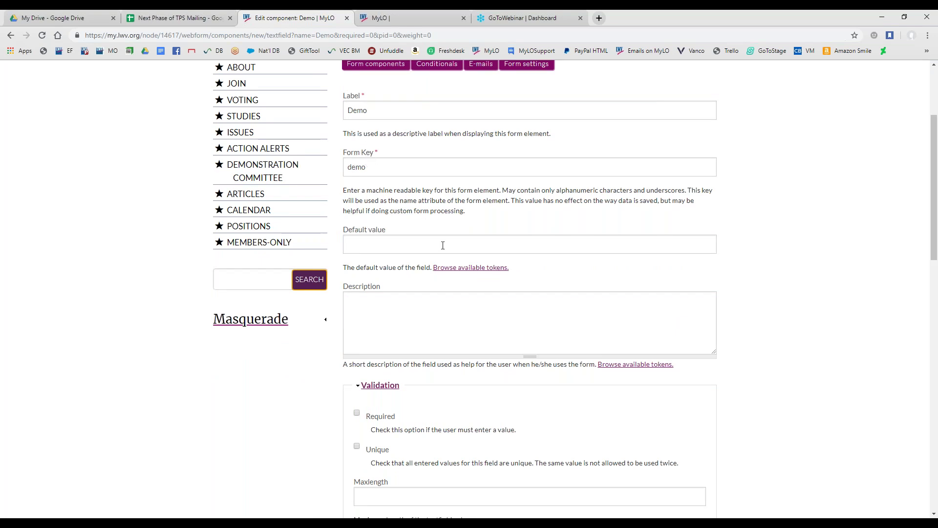
click(375, 242)
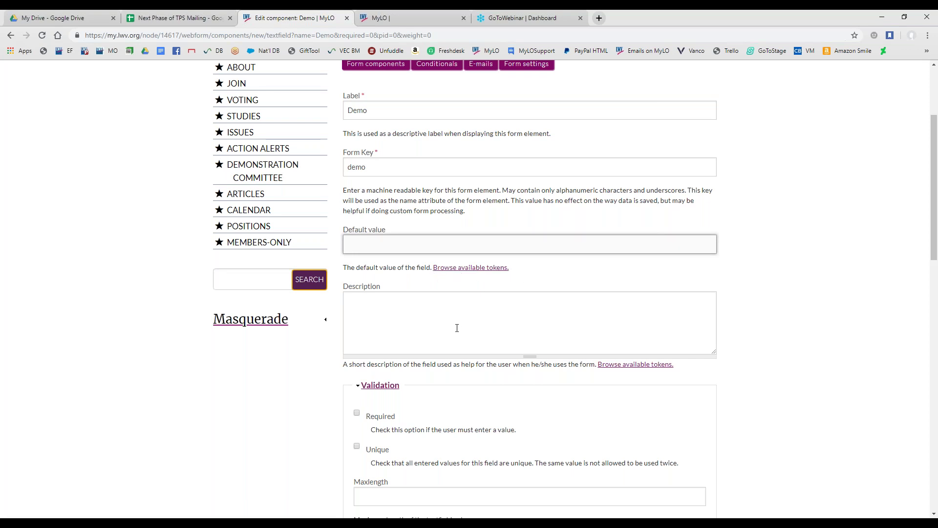
click(423, 305)
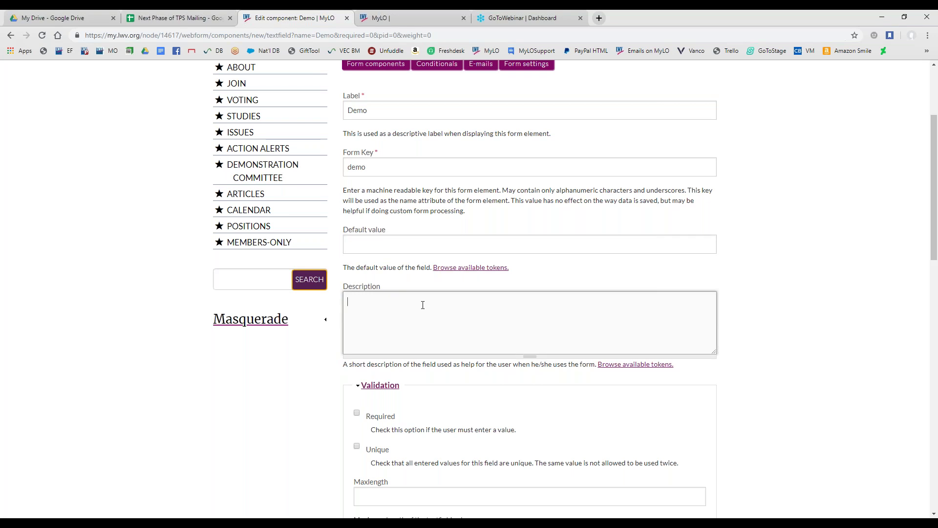
text(Add your m)
text(ame.)
scroll(312, 356, down, 4)
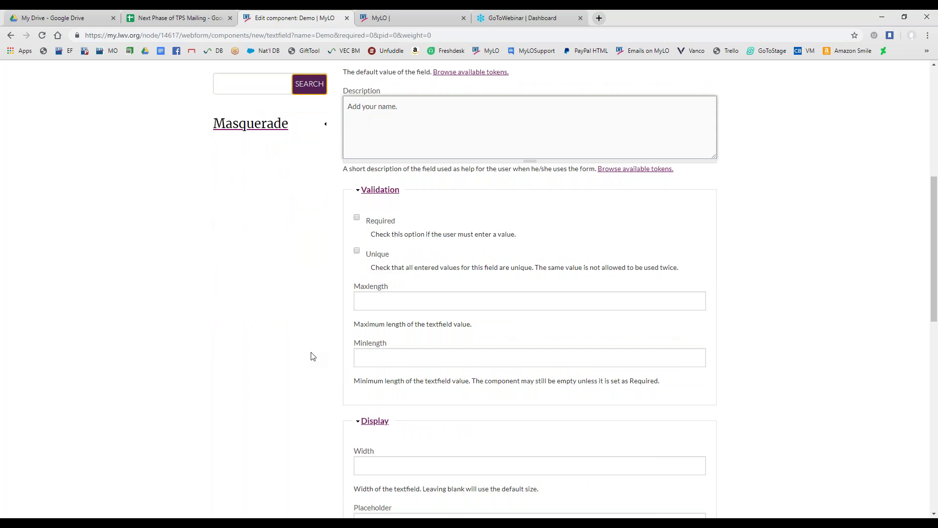
click(356, 217)
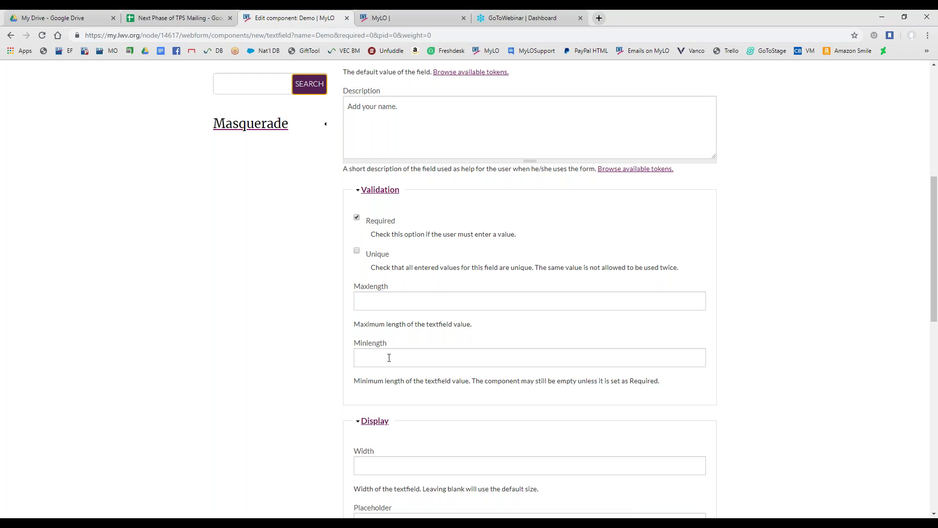
Set the Demo field's placeholder text to 'sample'
scroll(302, 366, down, 3)
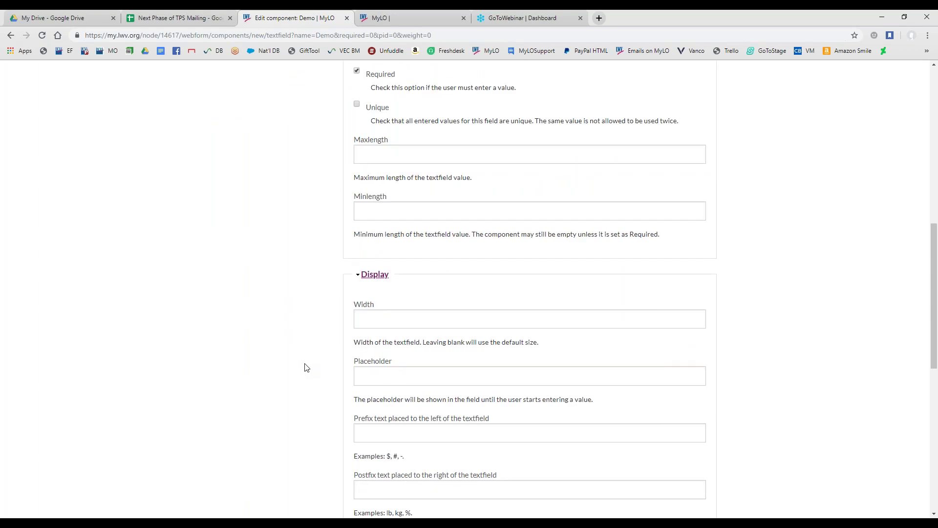
scroll(303, 368, down, 2)
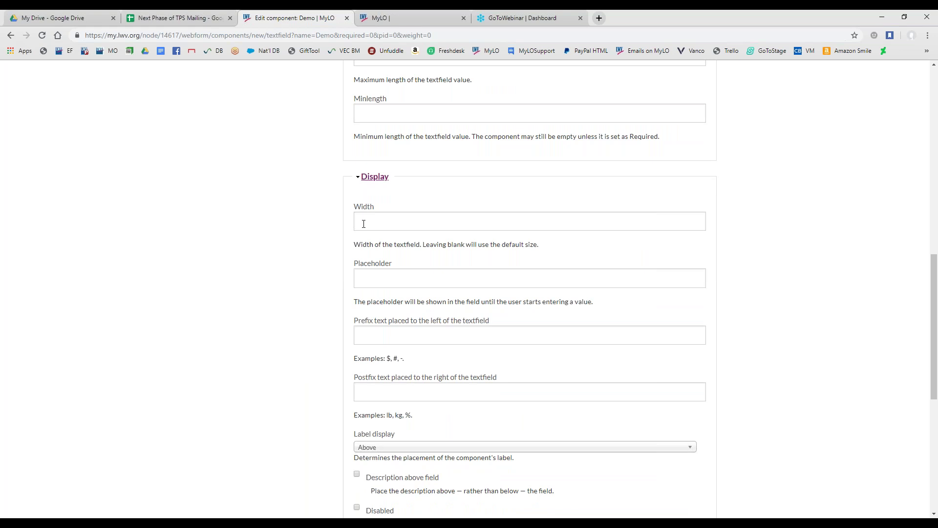
click(363, 220)
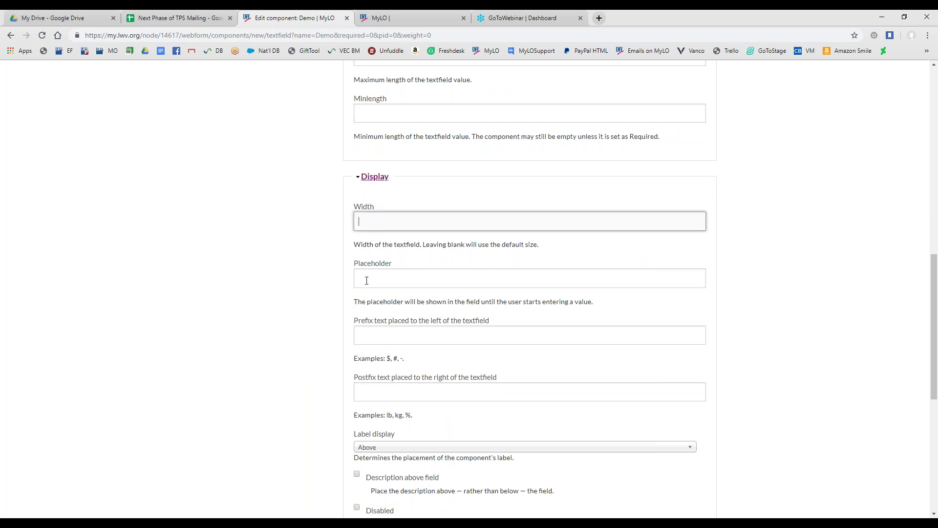
scroll(368, 279, down, 1)
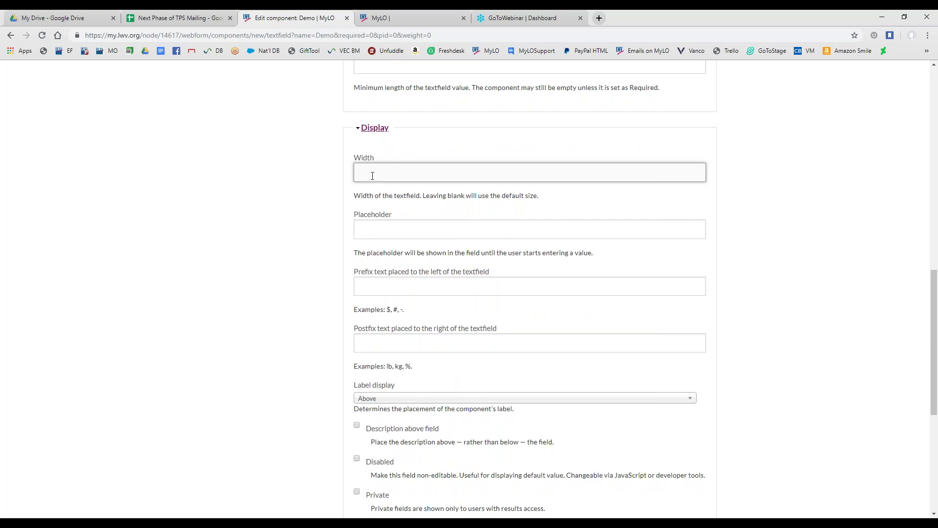
click(370, 229)
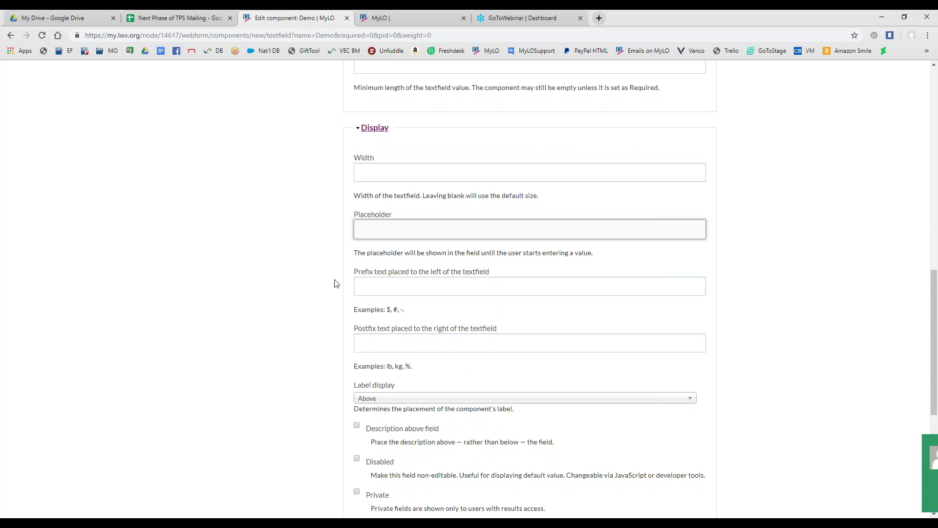
text(sample)
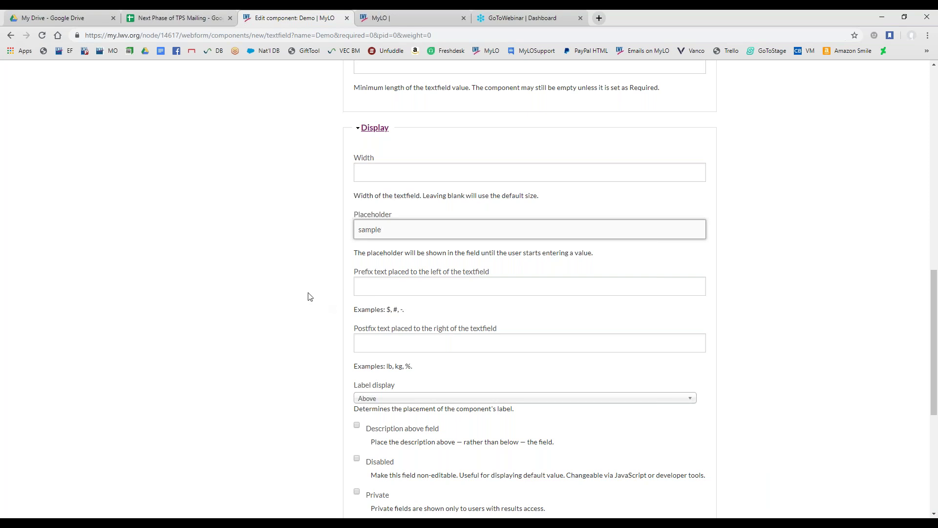
Review the prefix and postfix examples and keep Label display set to Above
scroll(306, 288, down, 1)
click(375, 239)
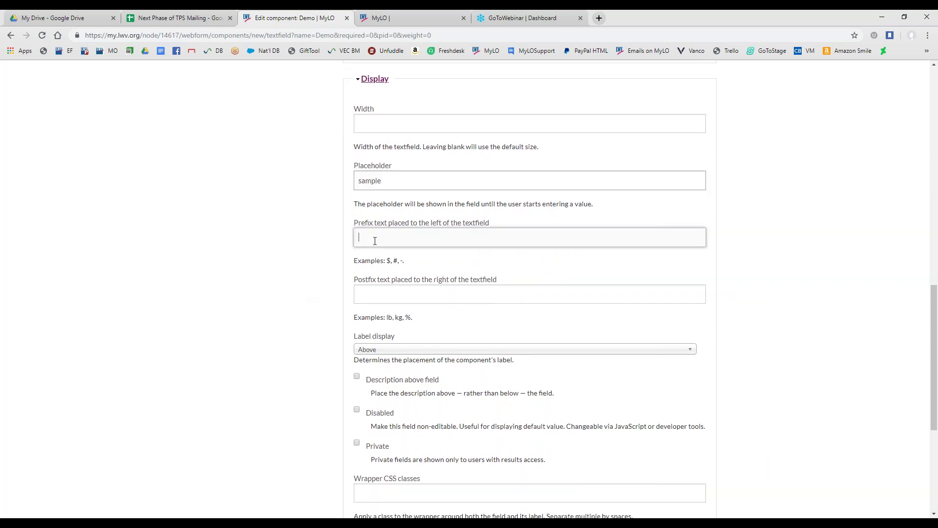
drag(403, 261, 386, 260)
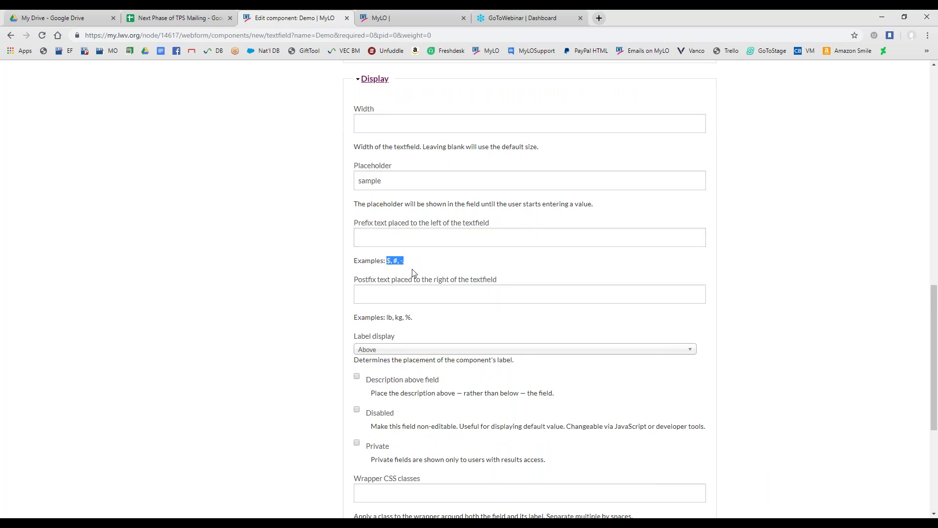
click(389, 270)
scroll(315, 284, down, 2)
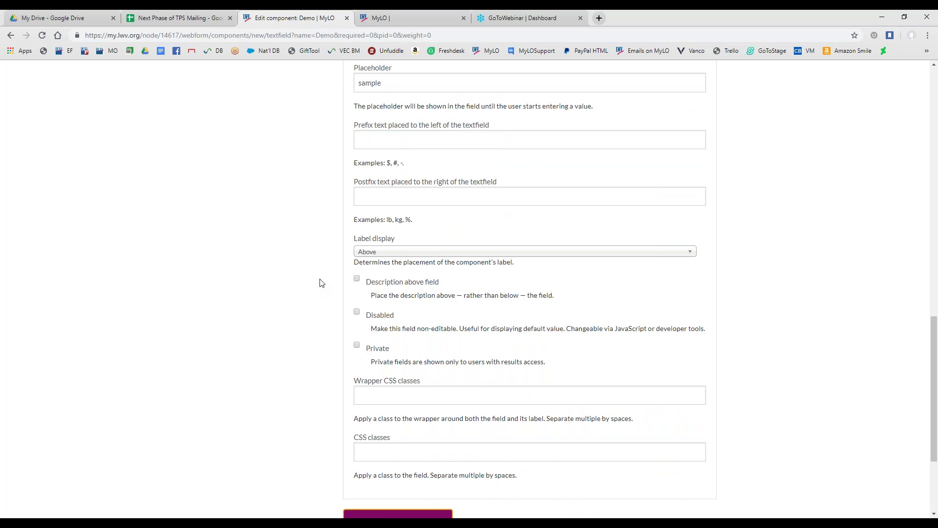
drag(389, 220, 412, 220)
scroll(336, 234, down, 2)
click(336, 230)
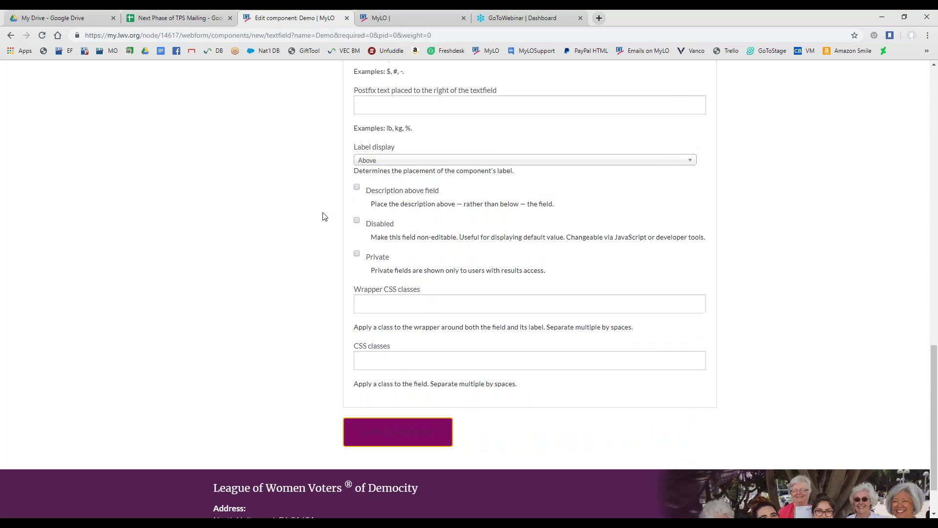
scroll(323, 217, up, 1)
click(396, 205)
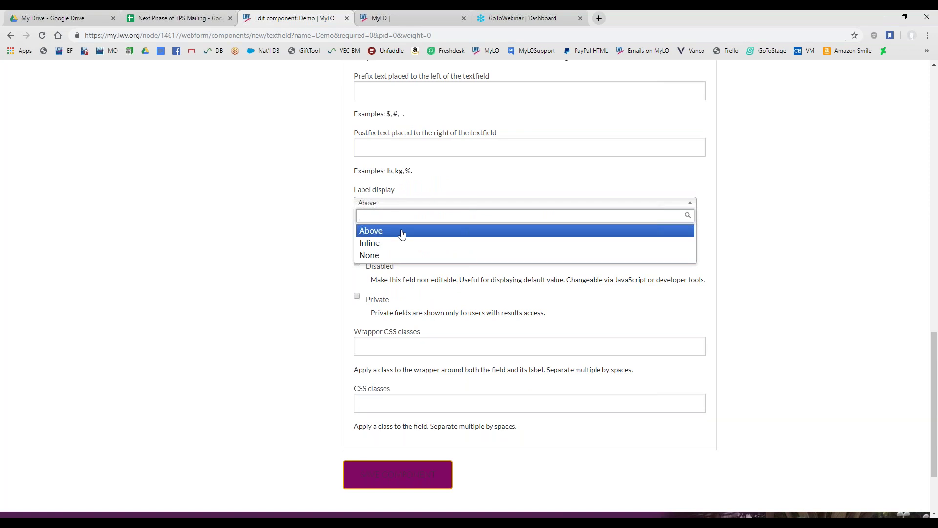
drag(354, 81, 498, 84)
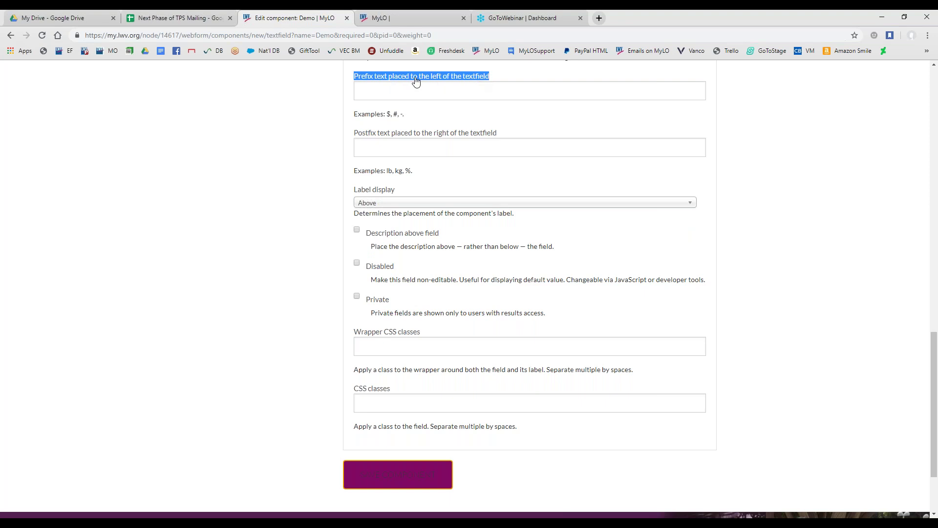
click(377, 204)
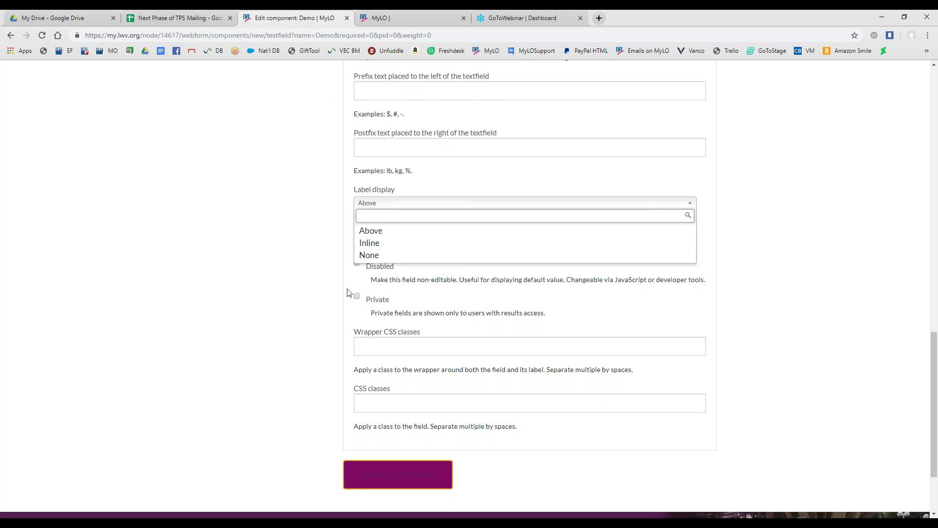
click(313, 261)
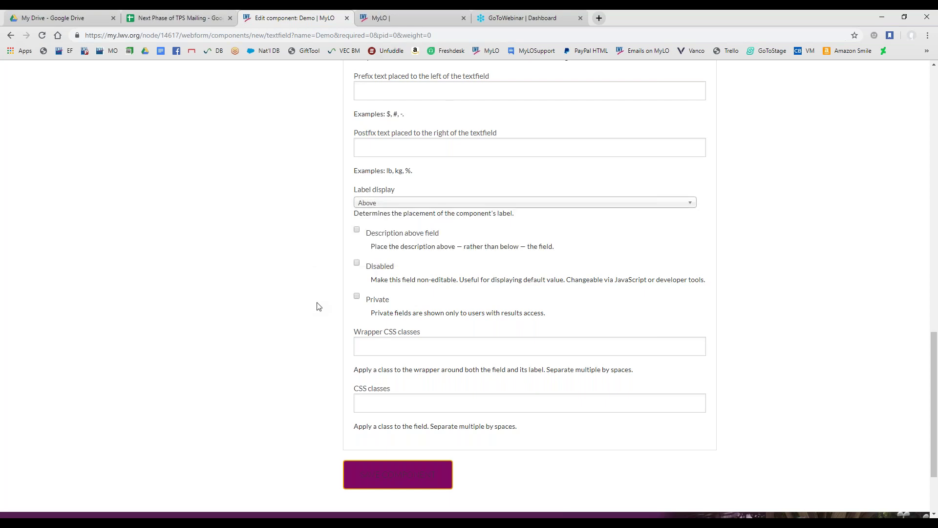
scroll(318, 307, down, 1)
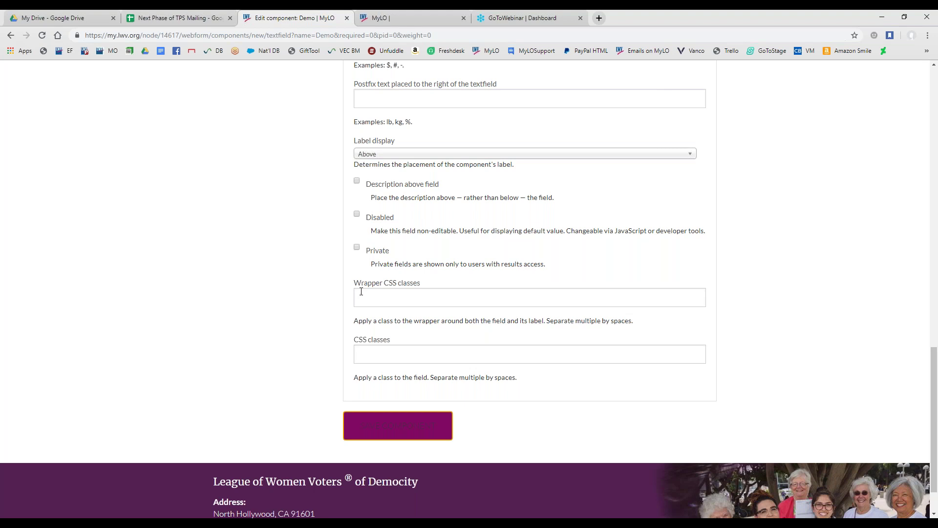
Save the Demo component settings, leaving the CSS class fields empty
drag(388, 340, 350, 284)
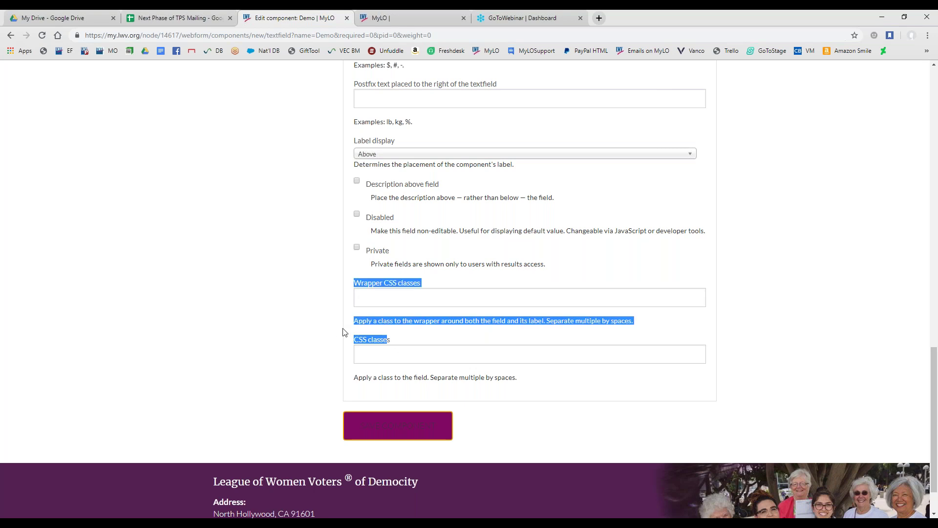
click(351, 290)
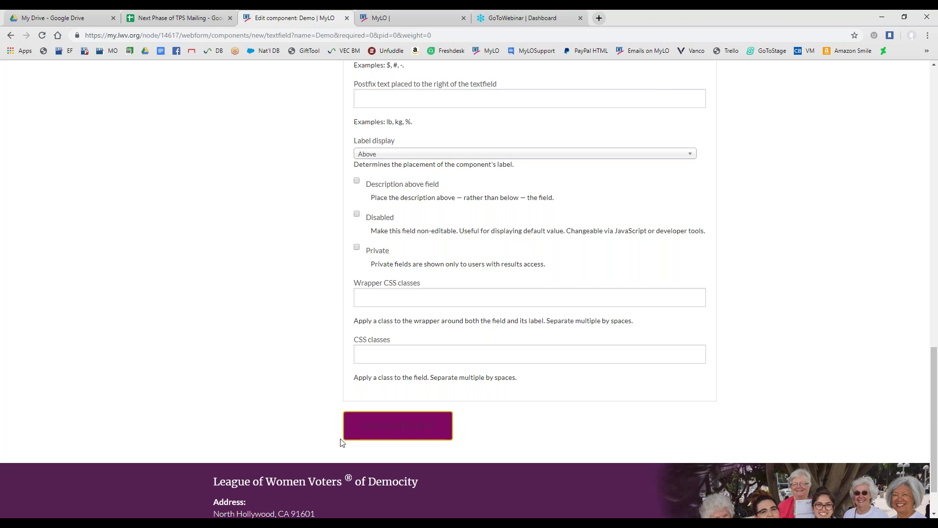
click(375, 439)
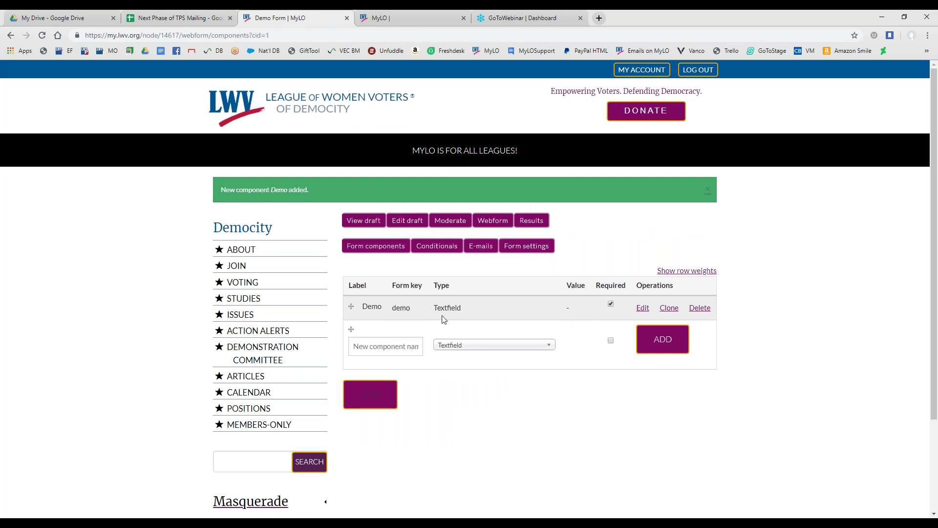
Preview the Demo Form draft and test typing in the required Demo field
click(373, 223)
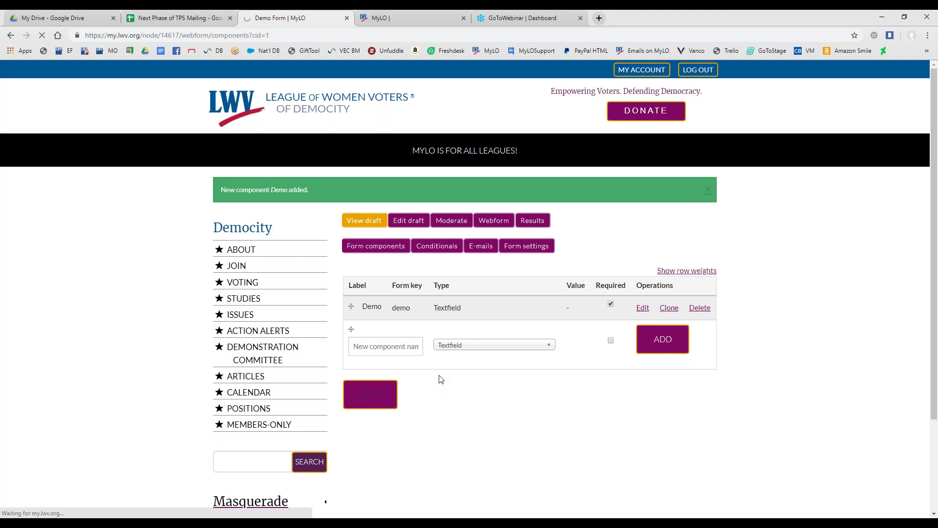
scroll(441, 379, down, 6)
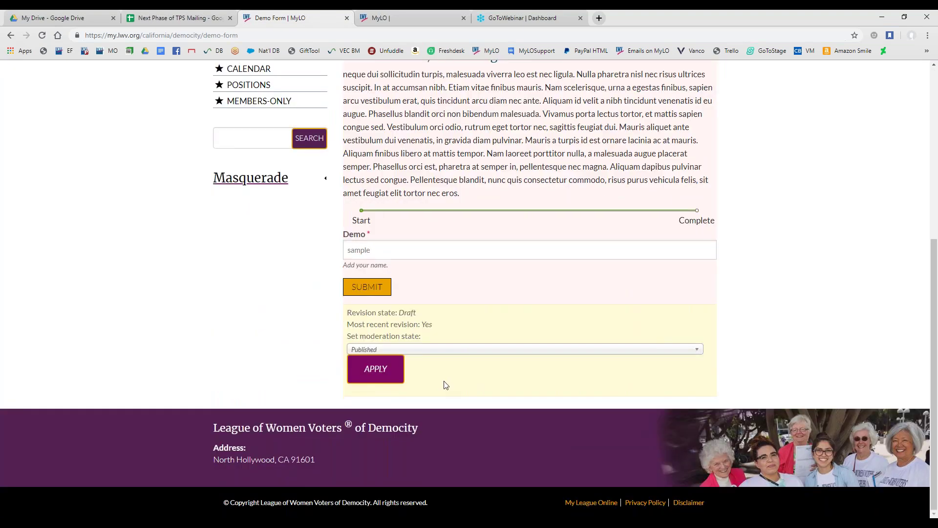
scroll(425, 381, up, 2)
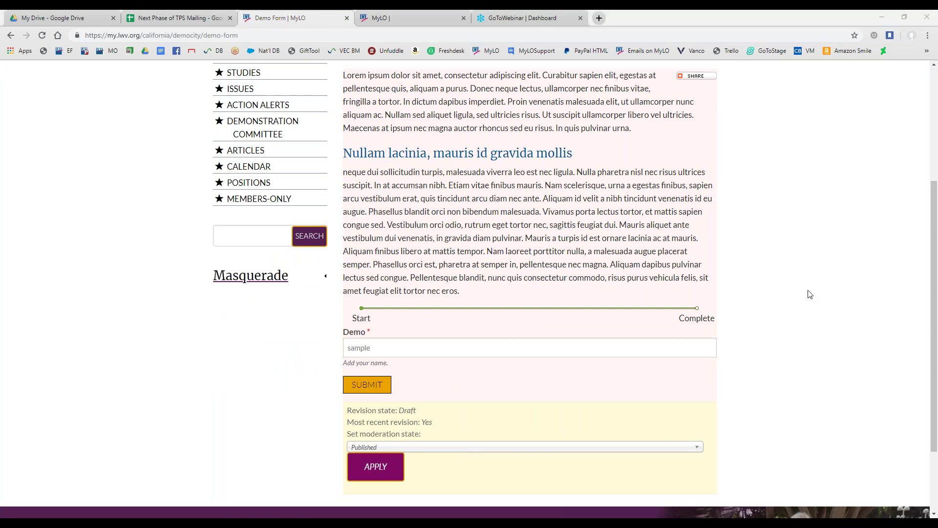
click(381, 348)
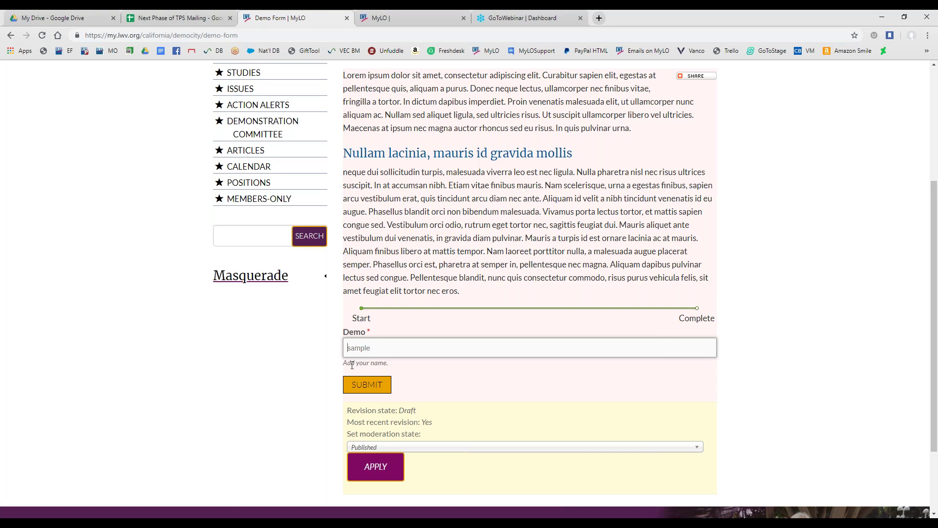
double_click(370, 334)
click(379, 348)
text(a)
key(BackSpace)
scroll(383, 402, up, 4)
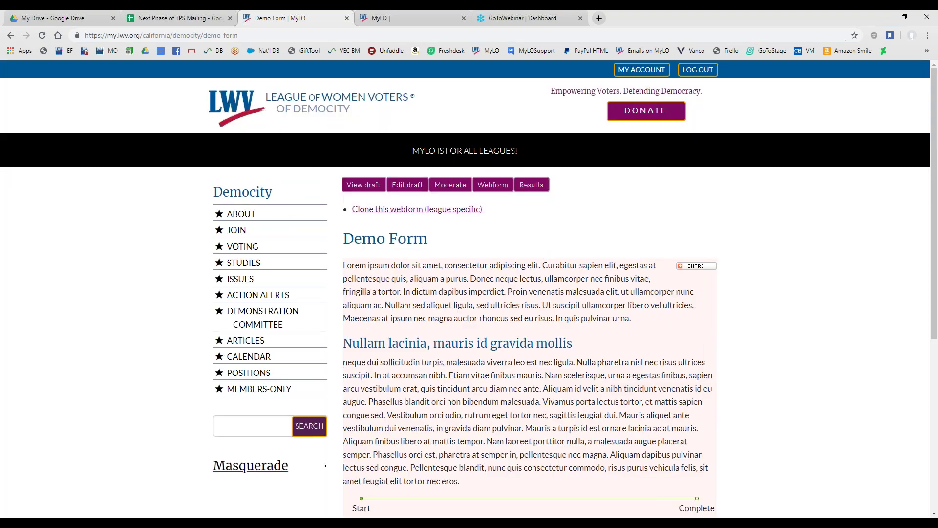
Add a Select options component named 'Choose one:' from the Webform tab
click(493, 184)
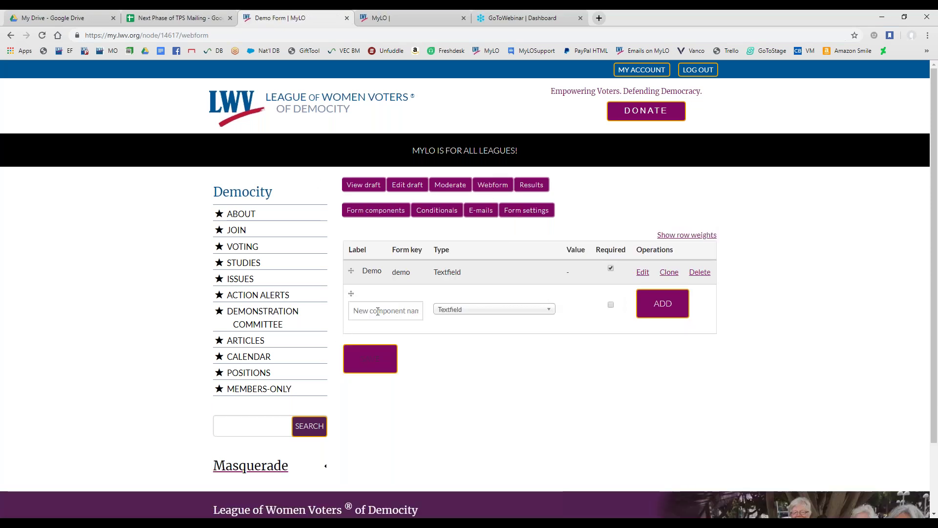
click(378, 311)
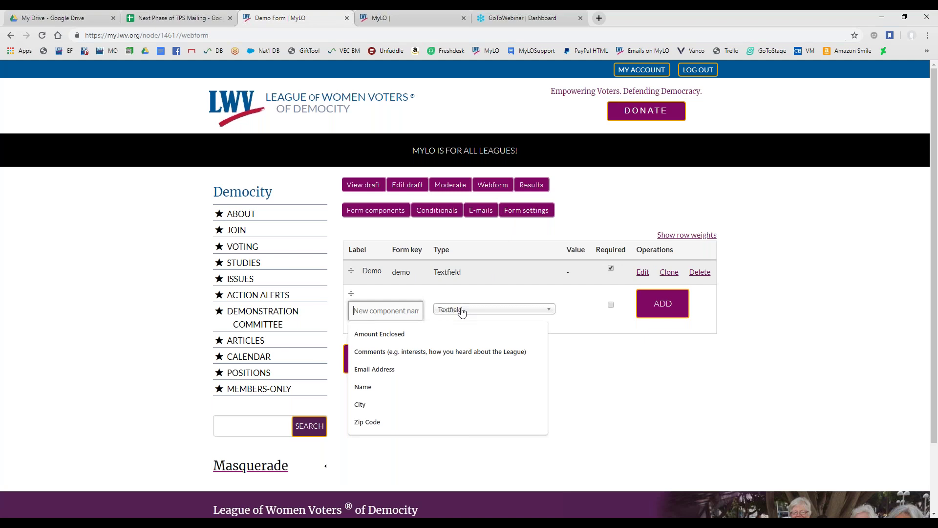
click(491, 310)
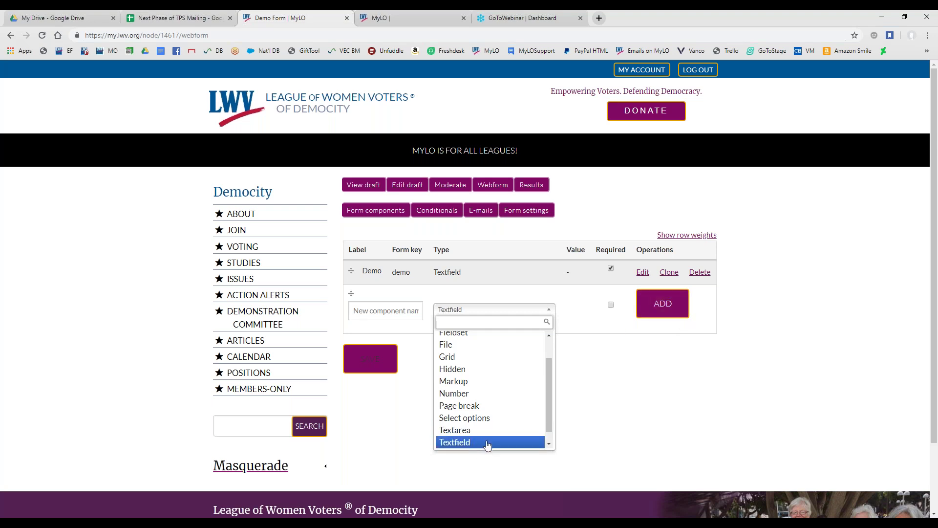
click(504, 419)
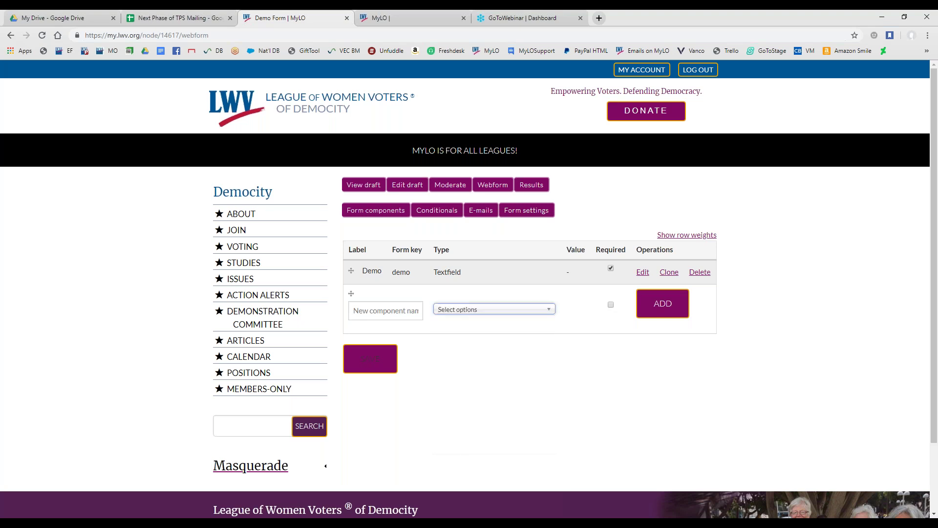
click(378, 313)
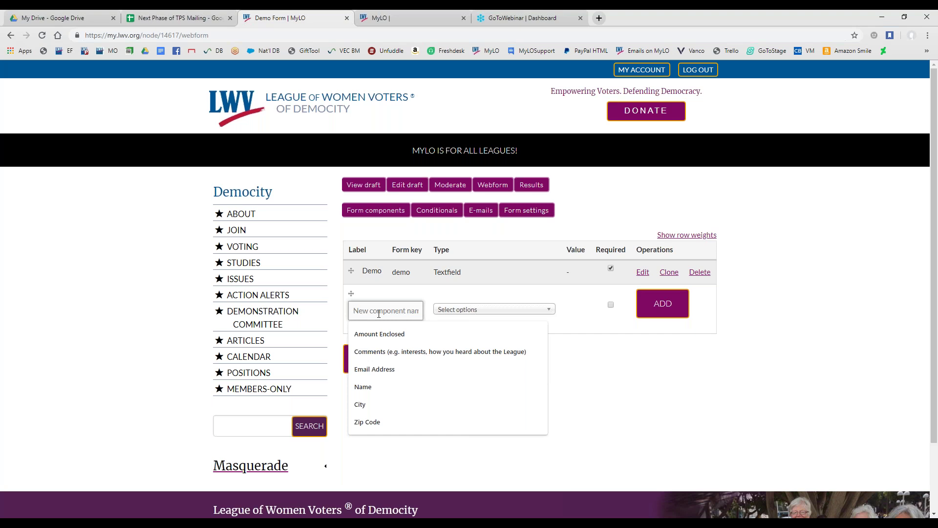
text(Choose one:)
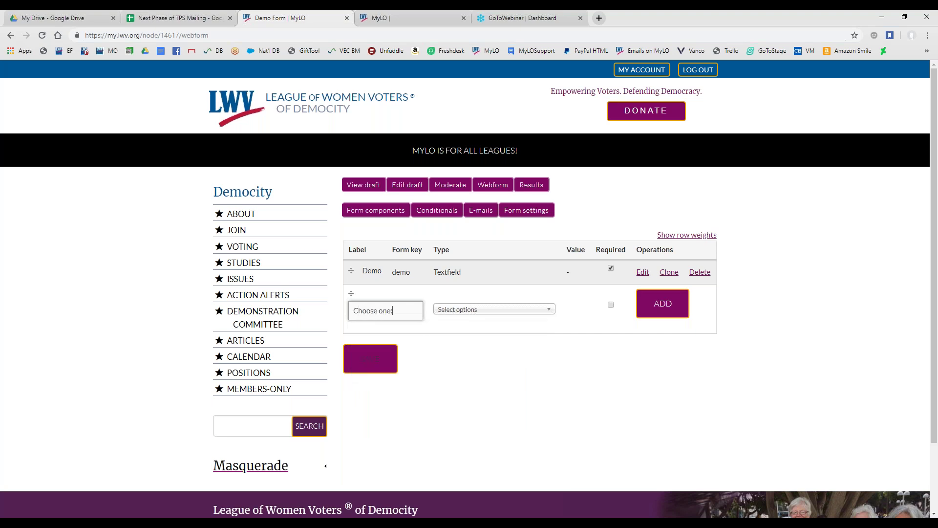
click(662, 305)
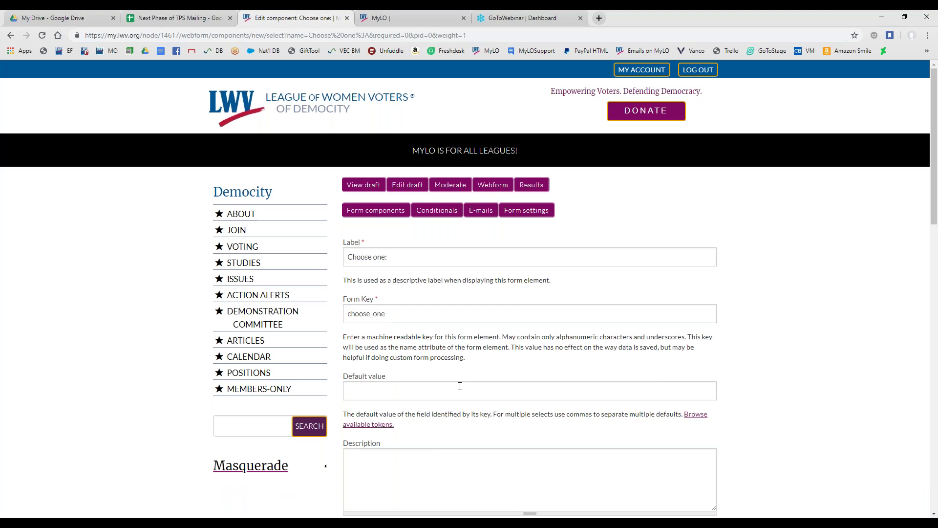
Enter 'Please choose one of the following.' as the Choose one: description, then focus the Options box
scroll(460, 385, down, 2)
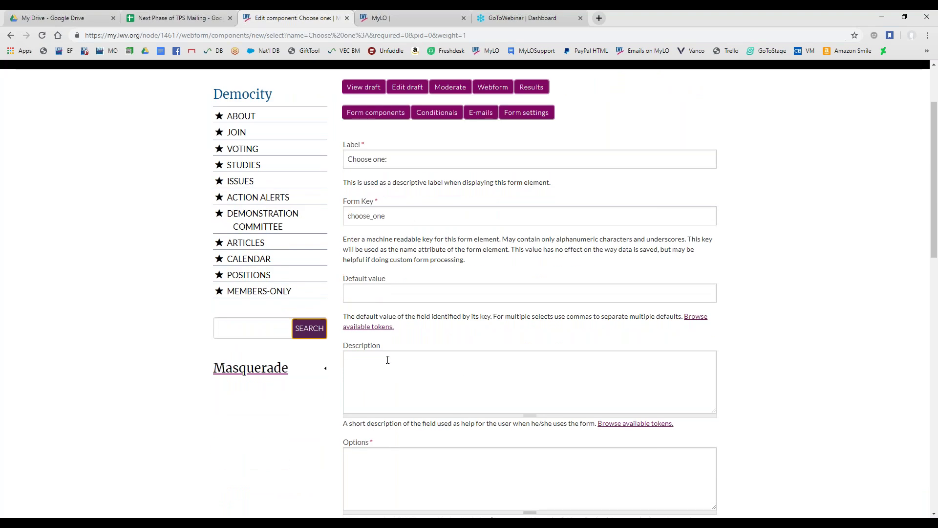
click(393, 373)
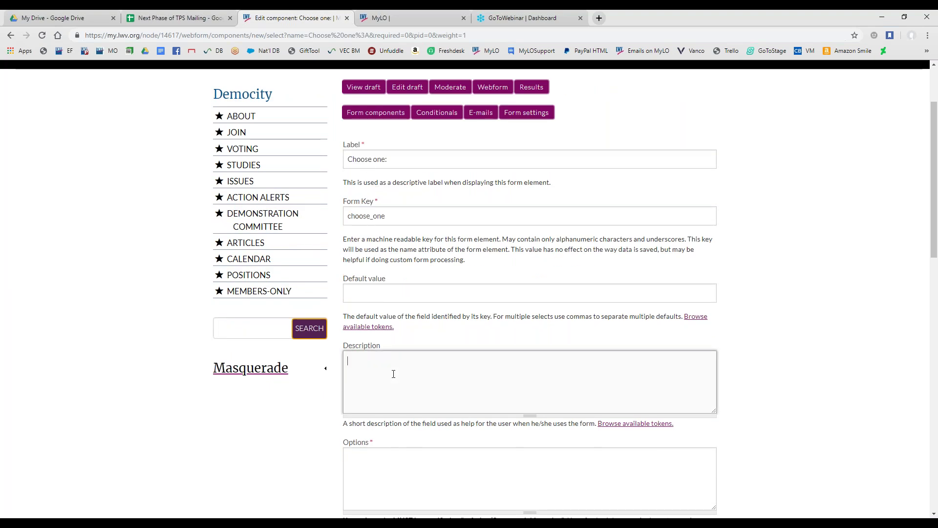
text(Please choose one of the follwoowing.)
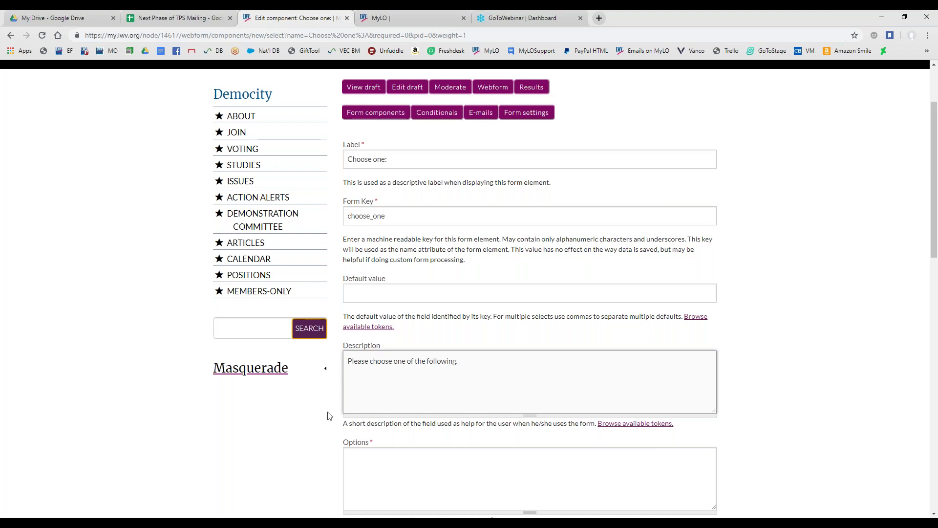
scroll(325, 413, down, 2)
click(349, 364)
drag(347, 351, 394, 352)
click(372, 358)
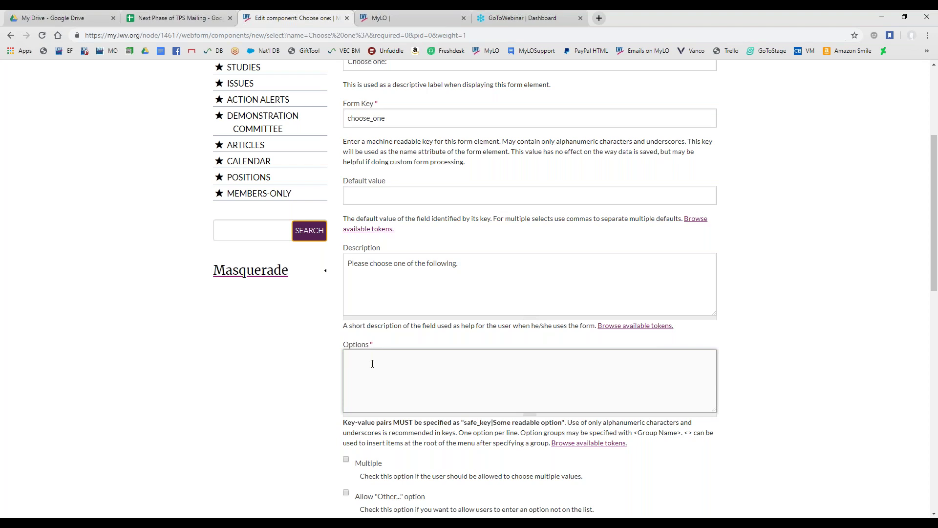
Enter option_1|Coffee as the first choice, explaining the safe_key and readable label parts
drag(370, 347, 377, 360)
click(376, 362)
text(option_1)
text(|Coffee)
drag(346, 361, 378, 362)
click(376, 362)
drag(346, 360, 374, 361)
drag(464, 423, 491, 424)
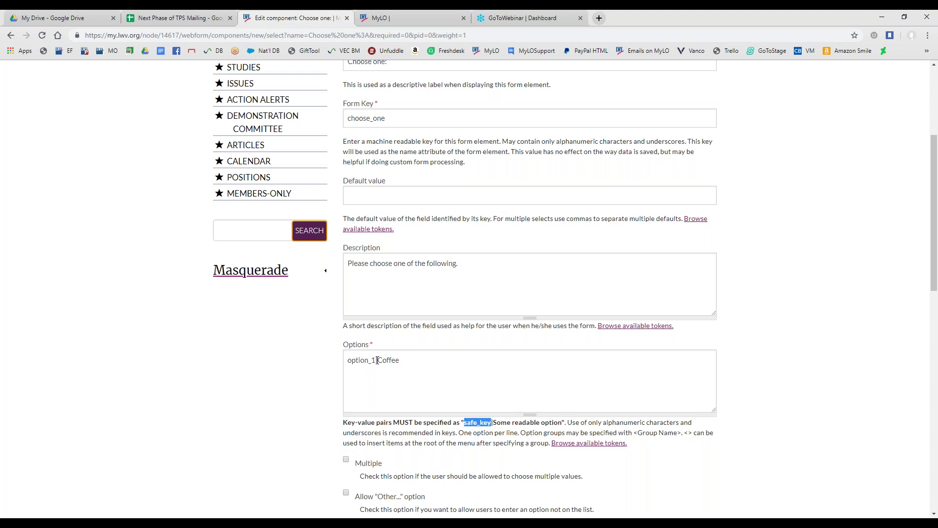
drag(377, 360, 408, 365)
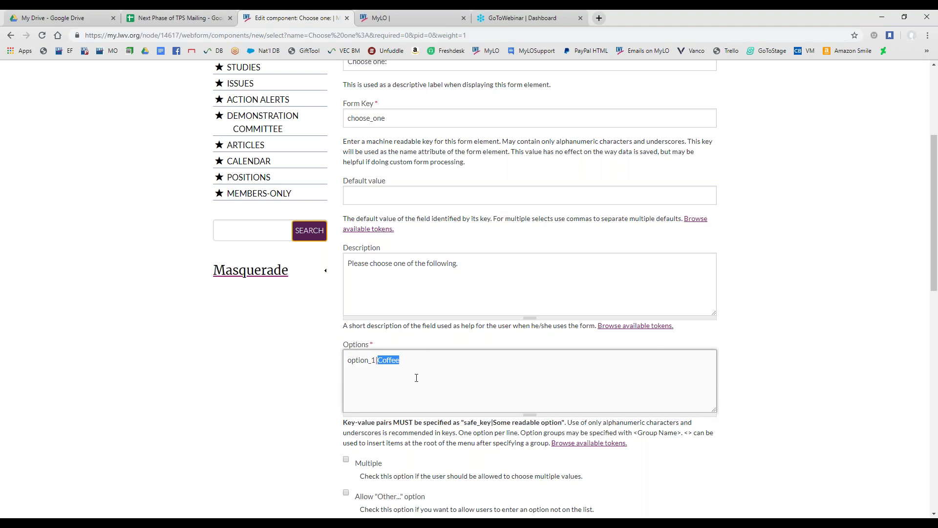
click(413, 362)
Add option_2|Tea and option_3|Soda on their own lines
key(Return)
text(option_2|Tea)
key(BackSpace)
key(BackSpace)
key(Return)
text(option)
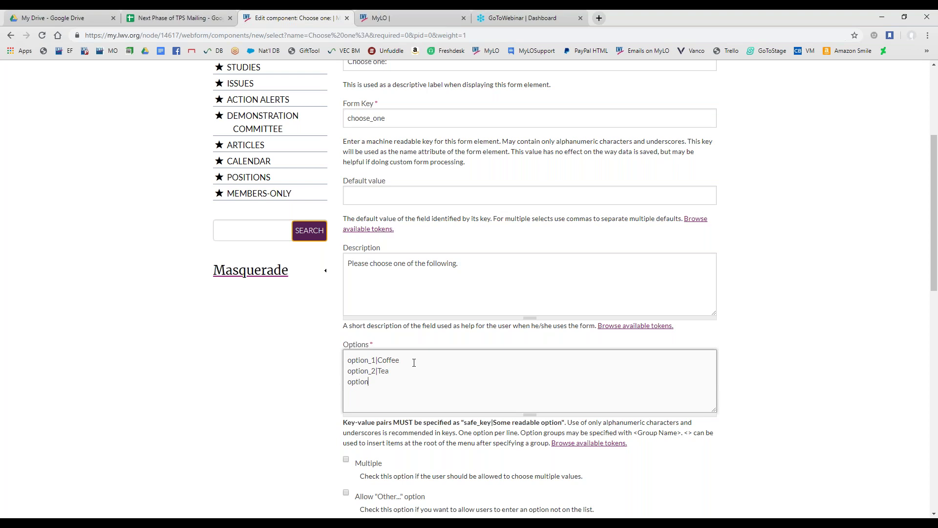
text(_3|Soda)
Enable the Other... choice and relabel it 'Type in another beverage...'
scroll(310, 385, down, 2)
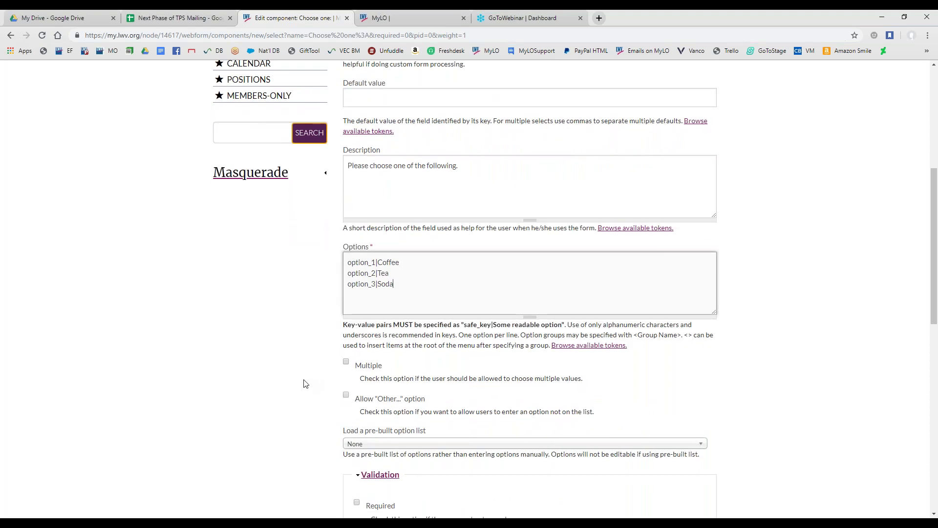
scroll(309, 384, down, 1)
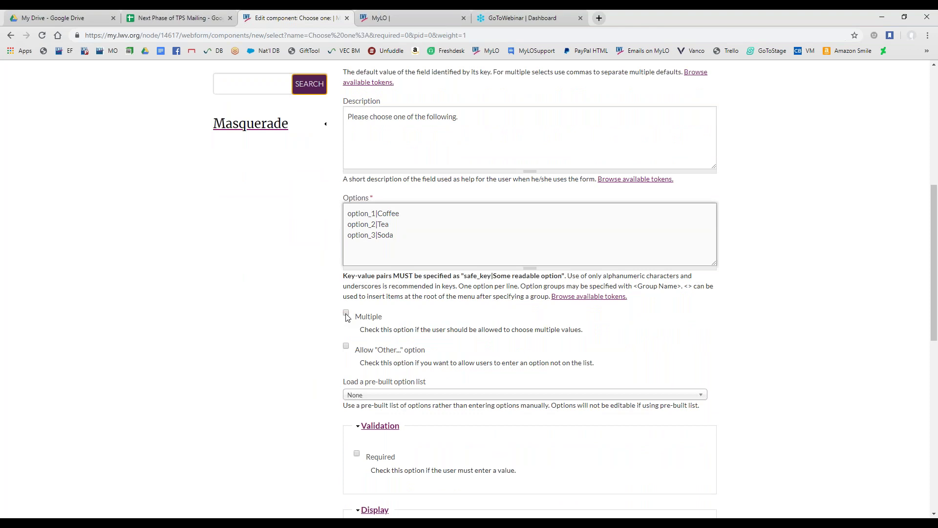
click(347, 346)
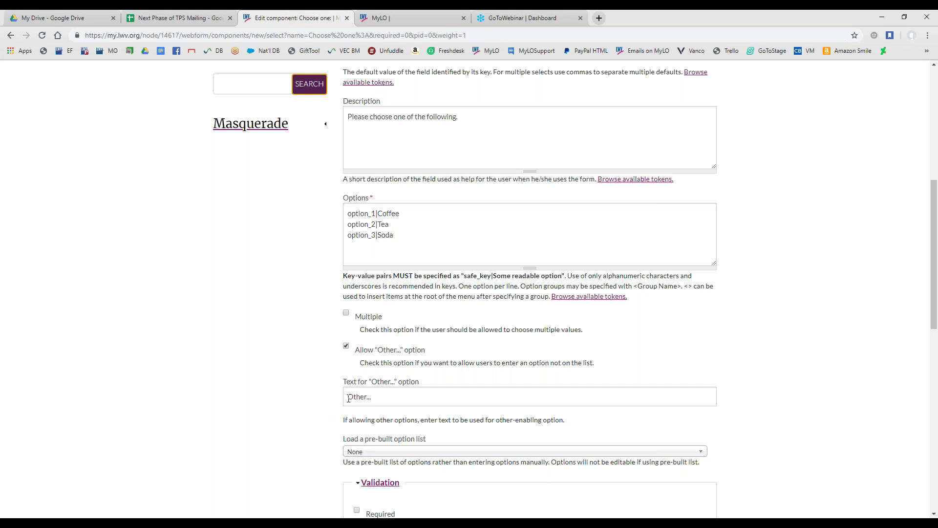
click(349, 398)
triple_click(355, 400)
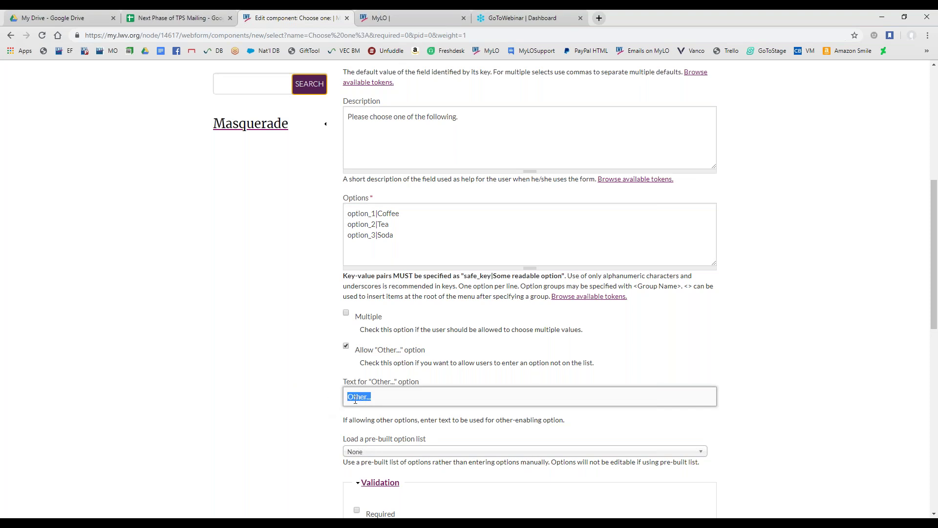
key(BackSpace)
text(Type in another beverage...)
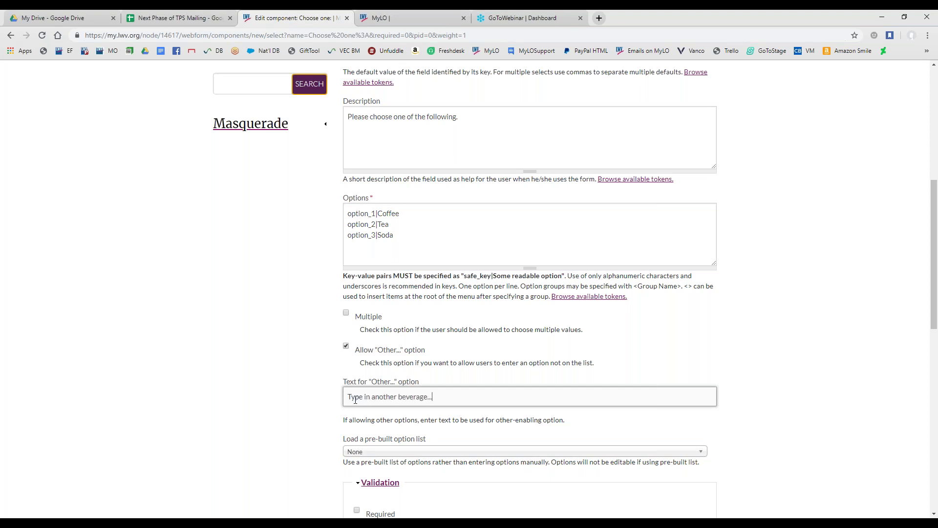
scroll(342, 371, down, 3)
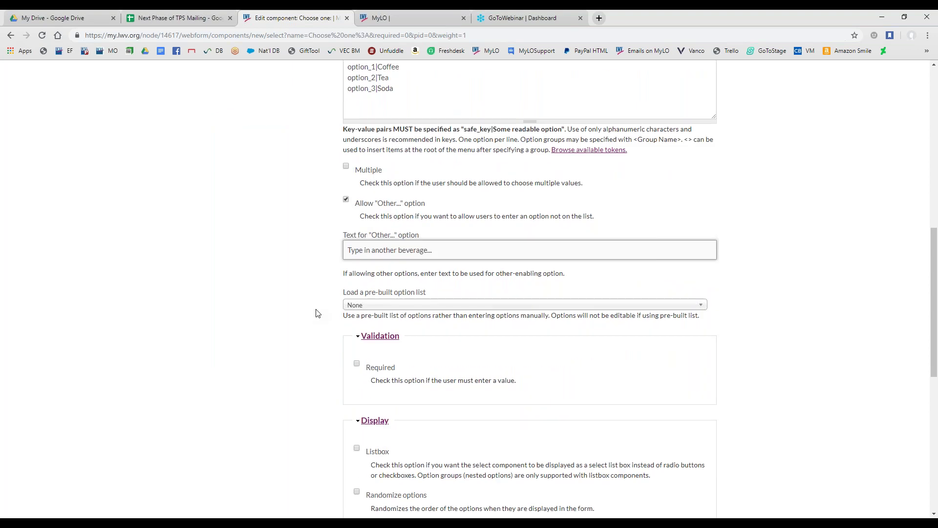
click(428, 311)
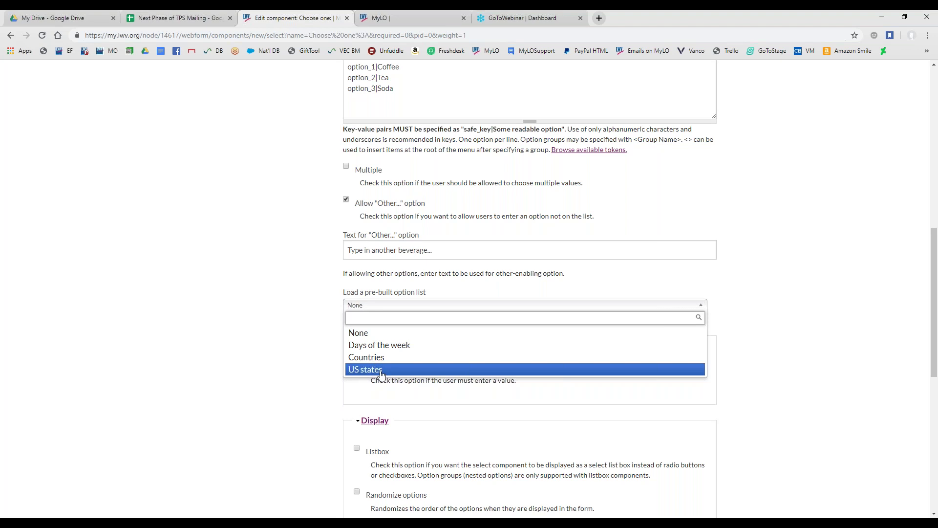
Close the pre-built option list with None kept, then review the Validation and Display settings
scroll(292, 382, up, 2)
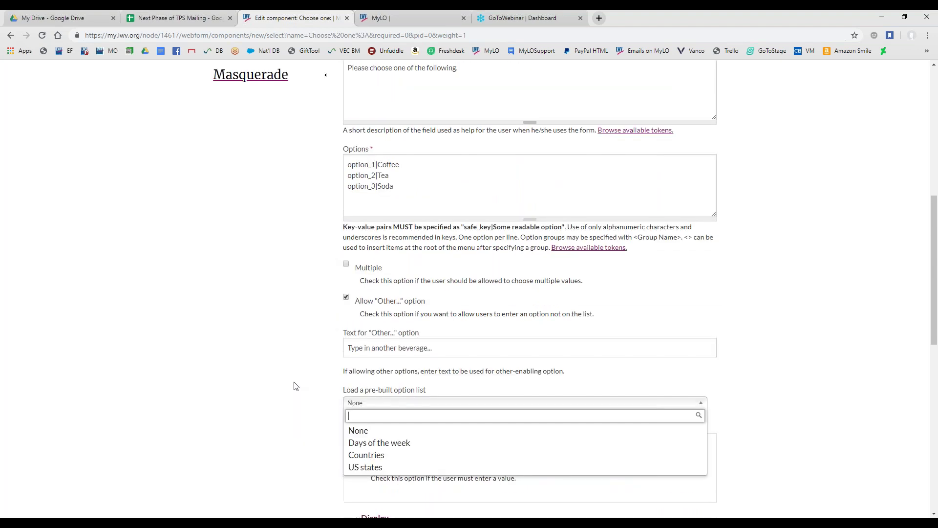
scroll(295, 386, up, 5)
scroll(358, 366, up, 1)
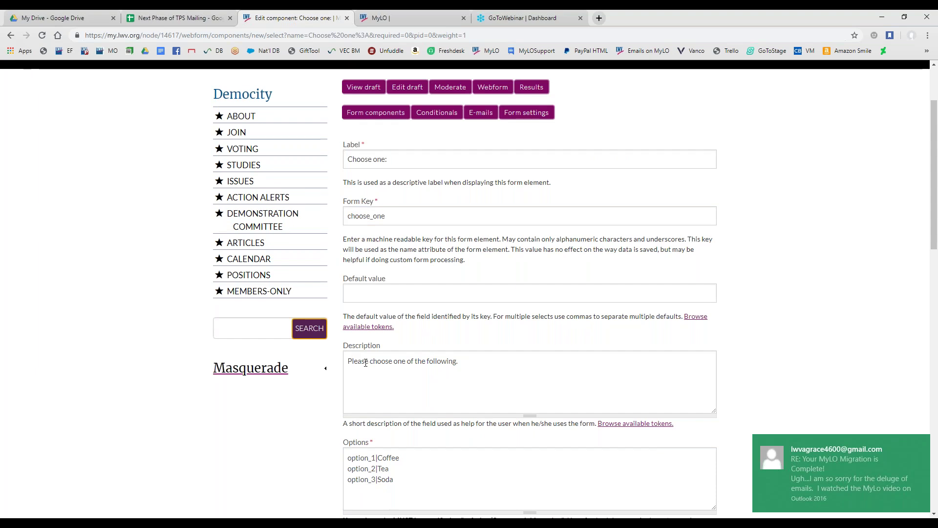
scroll(366, 362, down, 4)
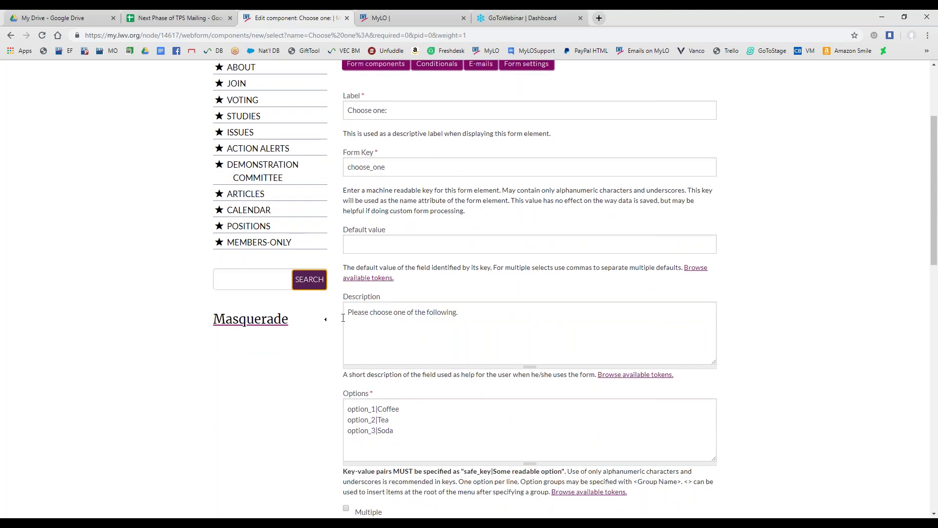
scroll(310, 366, down, 2)
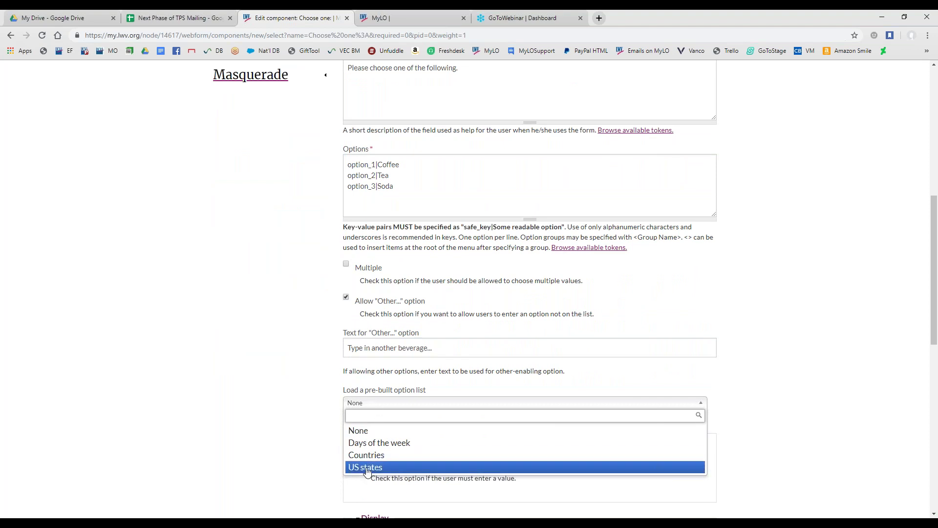
scroll(310, 428, down, 3)
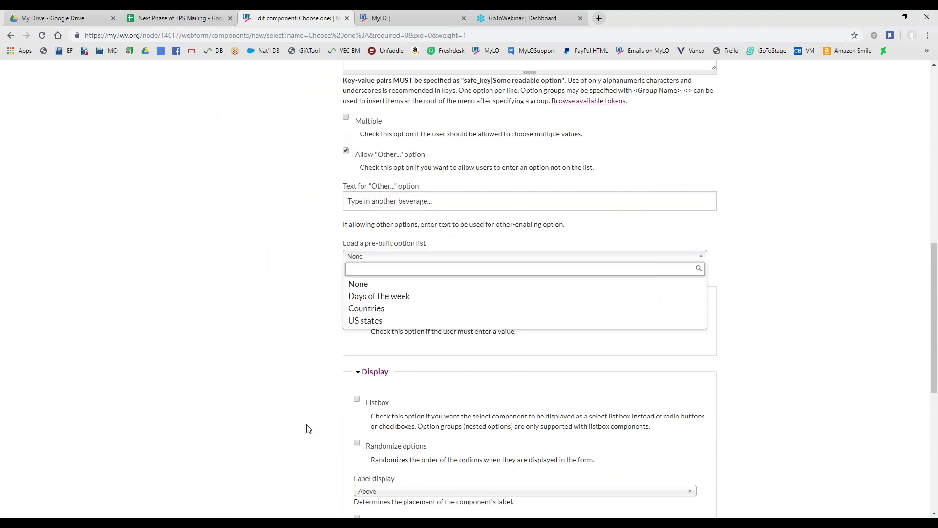
click(391, 258)
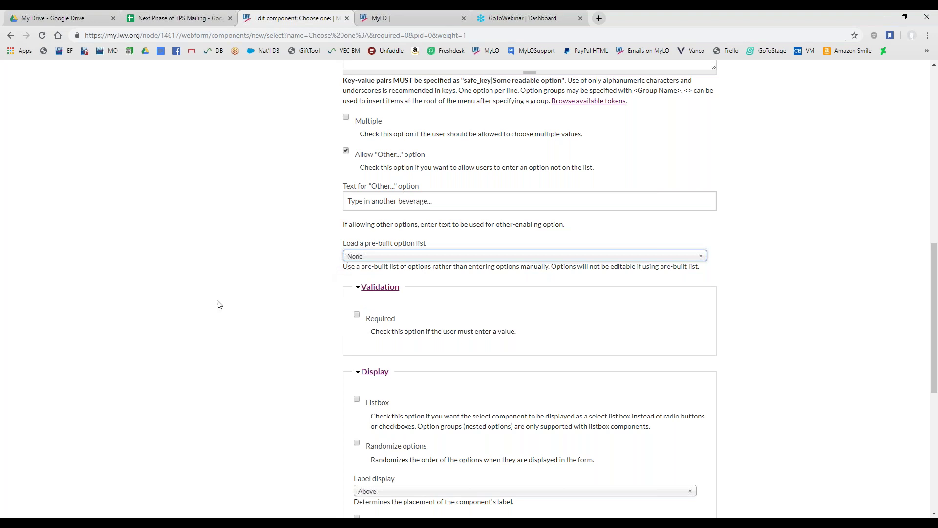
scroll(220, 304, up, 3)
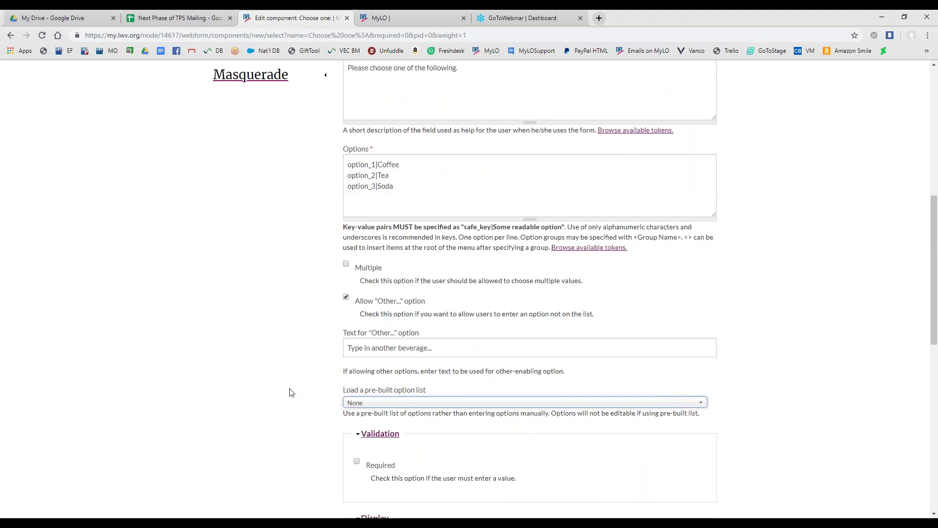
scroll(293, 391, down, 2)
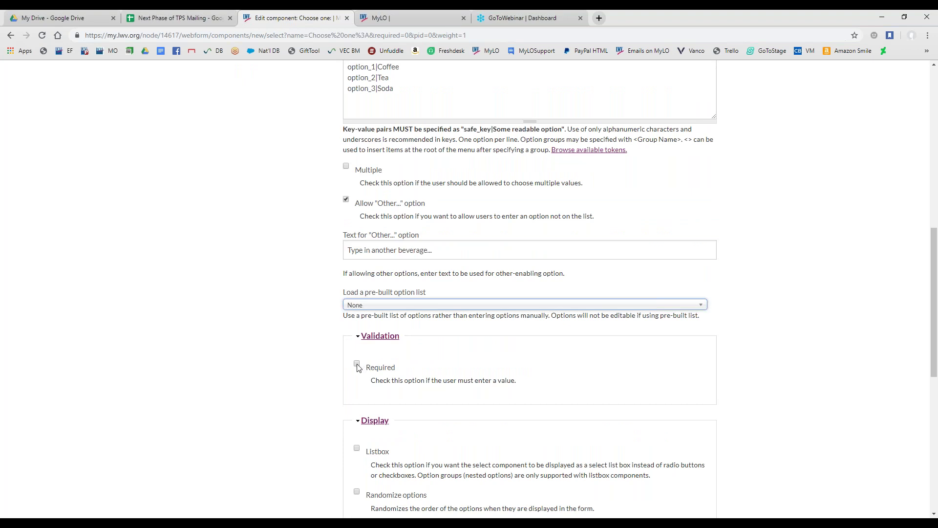
scroll(358, 367, down, 2)
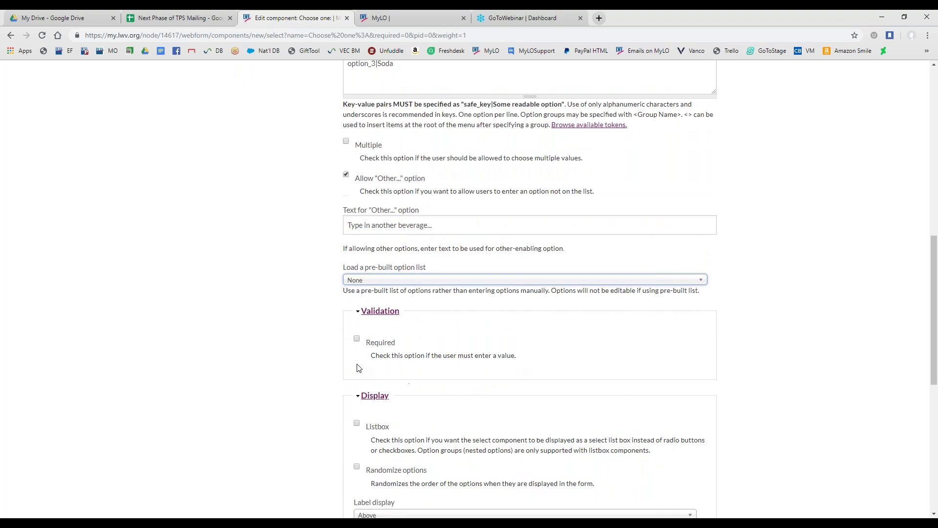
scroll(348, 362, down, 1)
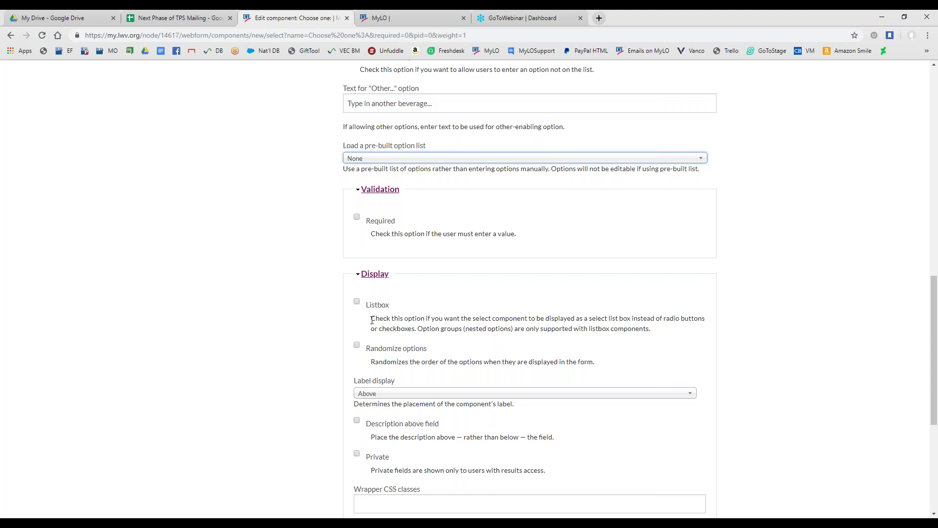
Confirm the pre-built option list stays None and point out the Listbox and Randomize options settings
click(500, 159)
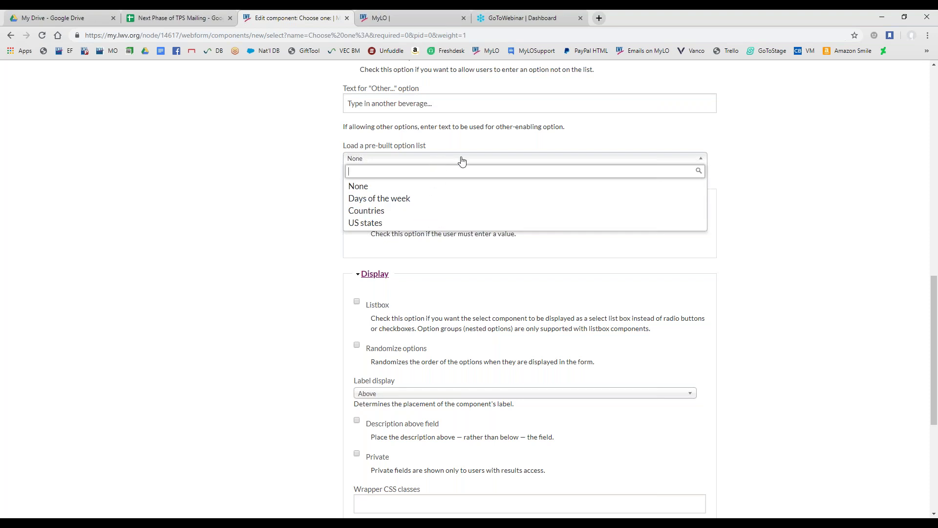
click(318, 337)
double_click(374, 305)
drag(374, 305, 598, 364)
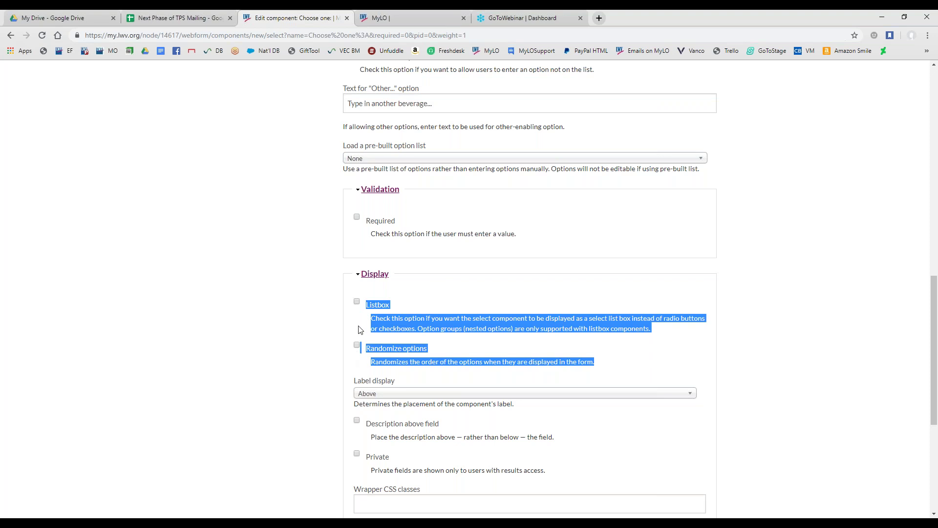
click(450, 162)
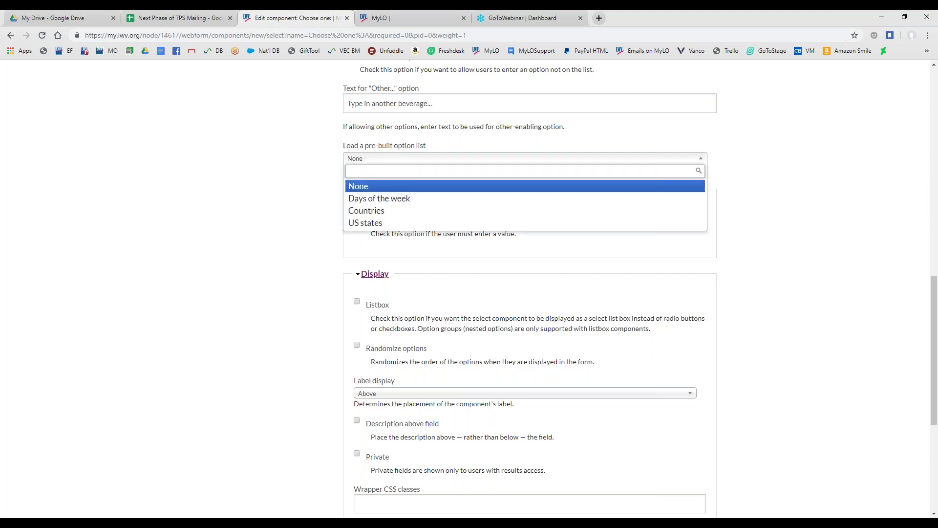
click(355, 319)
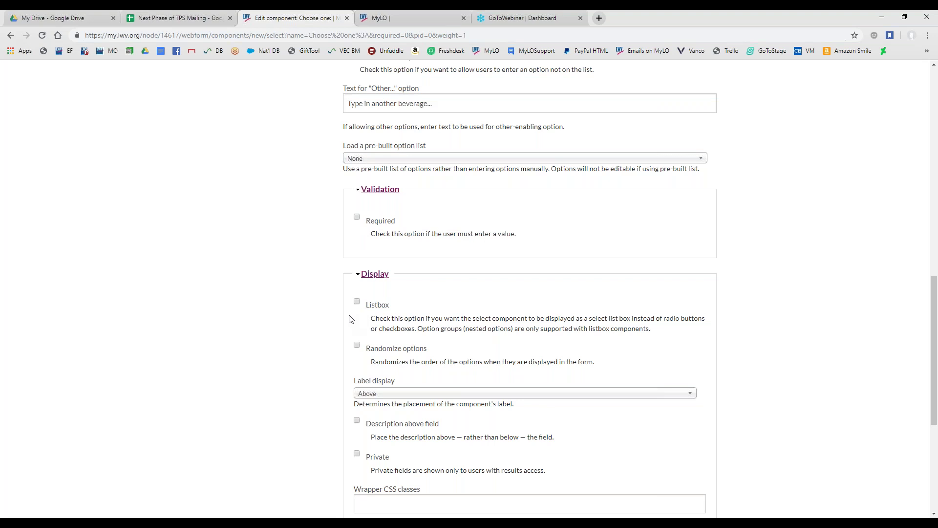
Save the Choose one: component
scroll(353, 315, down, 1)
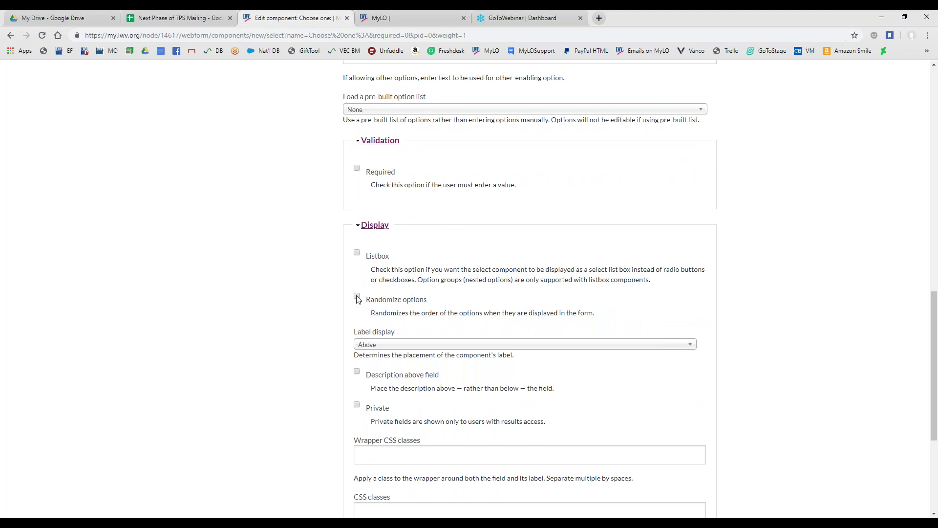
scroll(357, 298, down, 2)
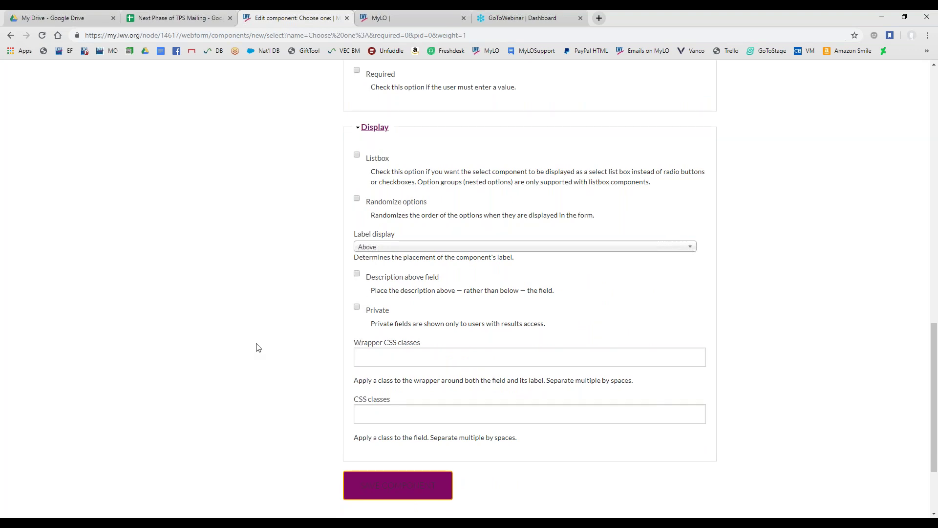
scroll(296, 354, down, 1)
click(369, 438)
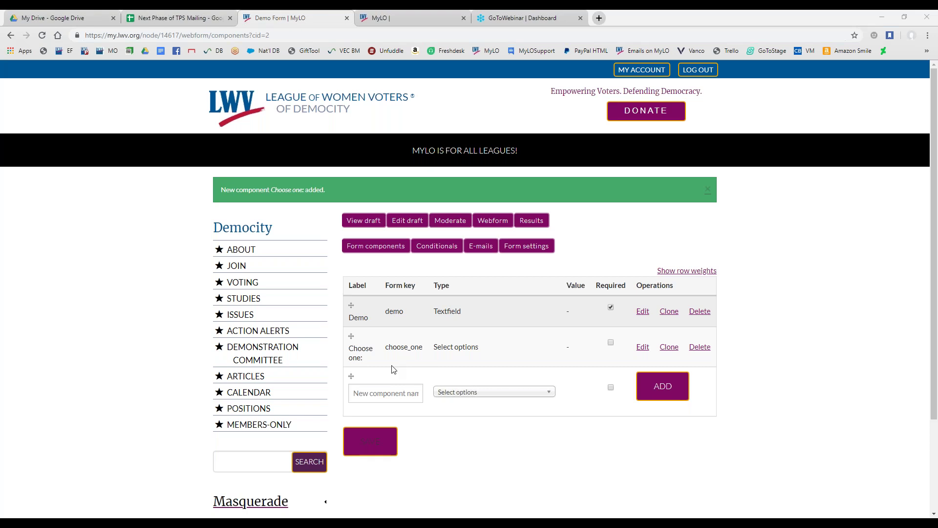
Preview the Demo Form draft and highlight the duplicated Choose one: labels
click(365, 220)
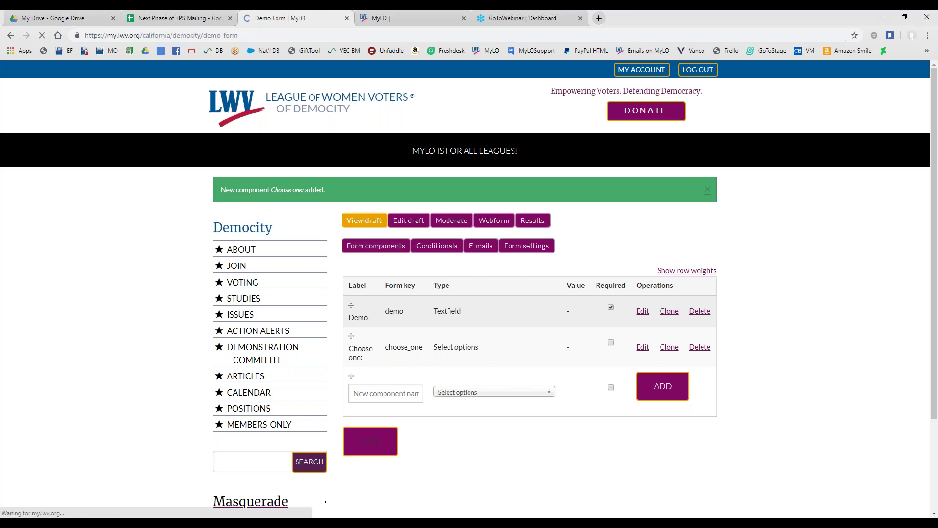
scroll(469, 293, down, 5)
scroll(329, 320, down, 2)
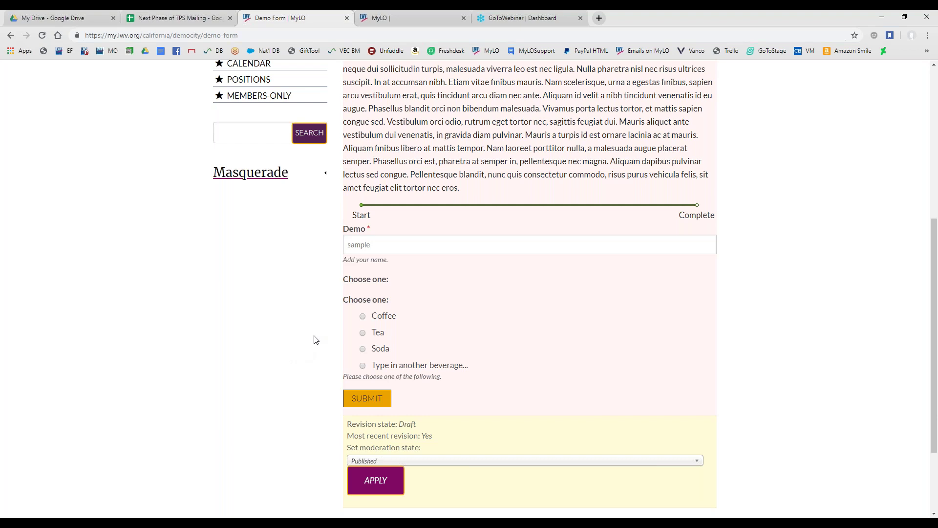
drag(340, 283, 393, 286)
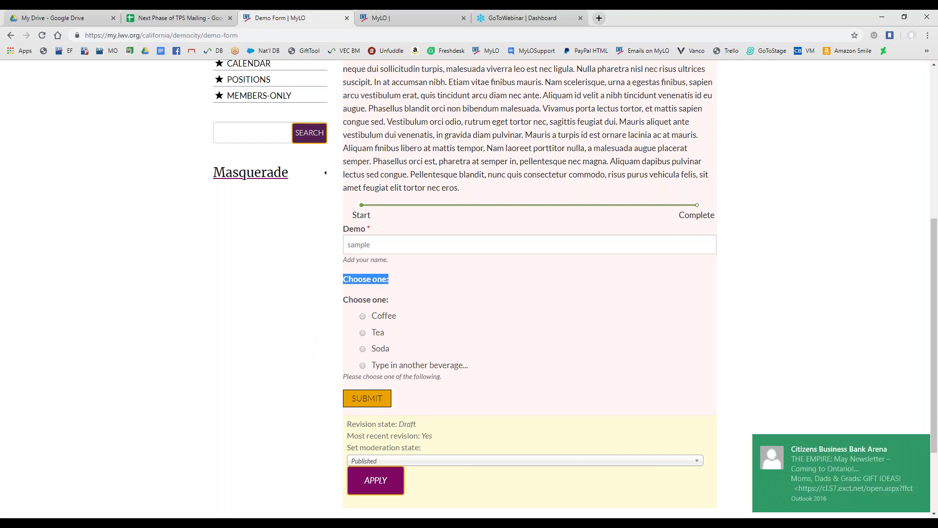
drag(404, 304, 322, 299)
shift+click(335, 282)
click(394, 306)
drag(402, 305, 326, 279)
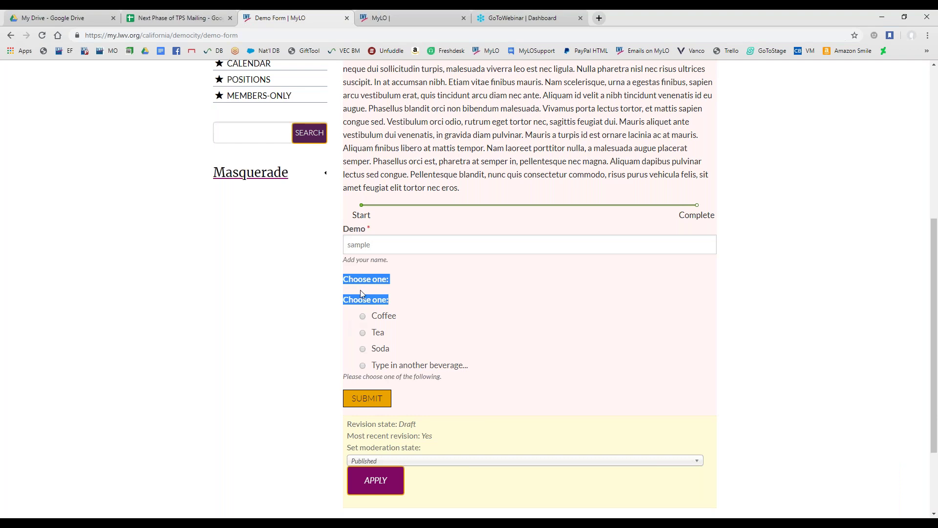
click(360, 291)
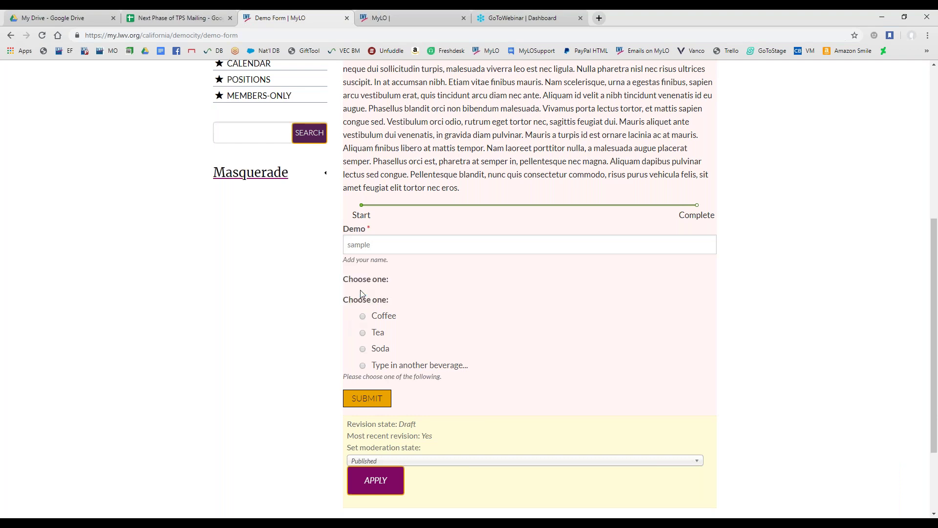
drag(398, 308, 340, 284)
click(355, 299)
drag(398, 301, 344, 283)
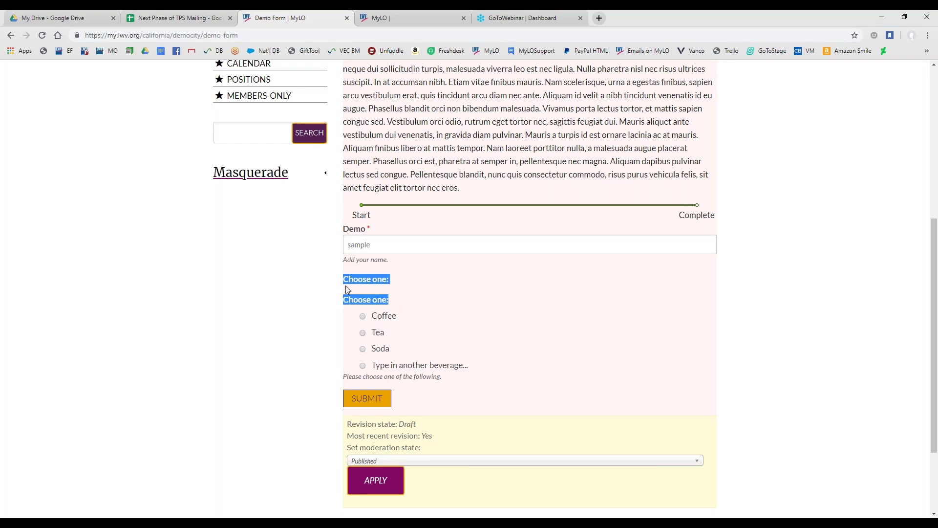
click(349, 292)
drag(385, 306, 342, 279)
click(396, 286)
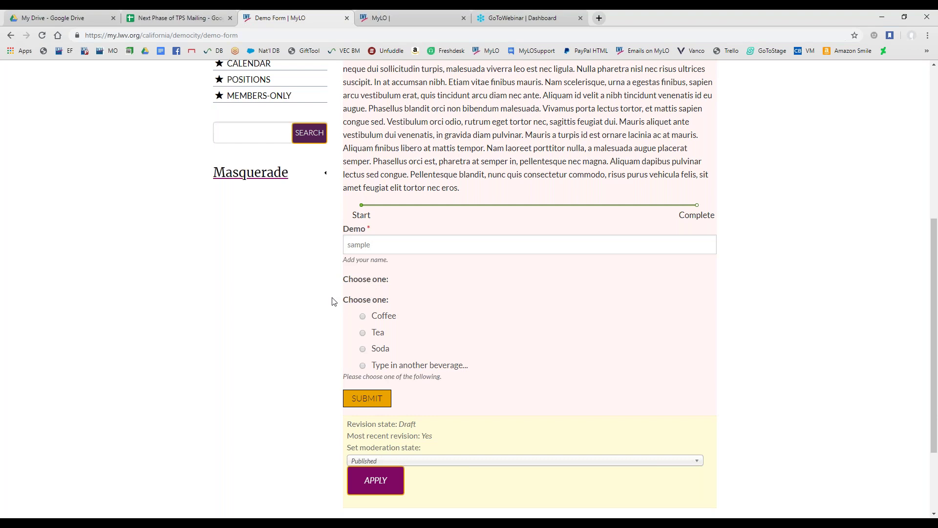
scroll(381, 374, up, 2)
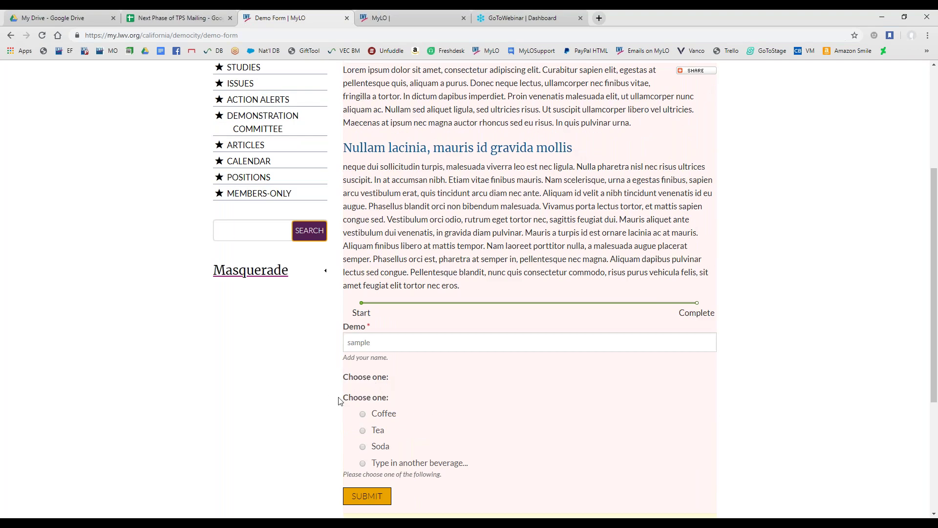
drag(343, 377, 386, 405)
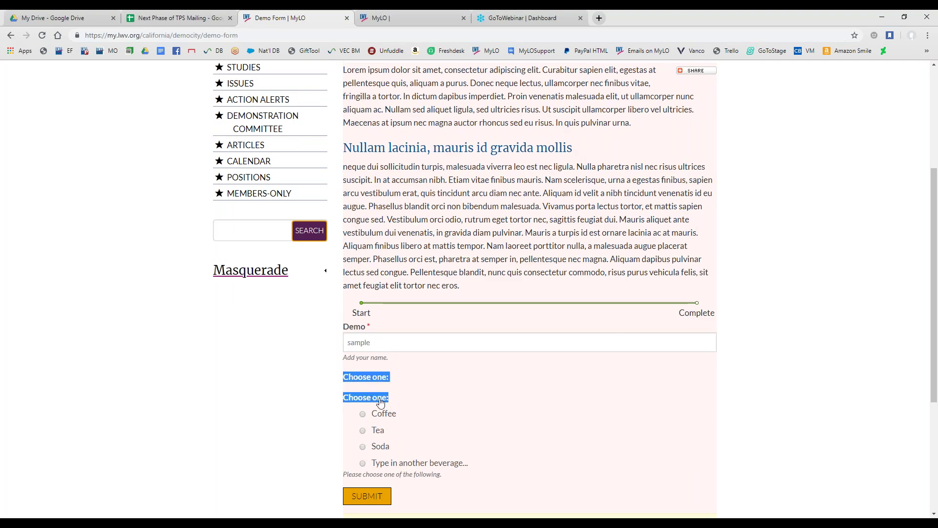
scroll(504, 408, up, 4)
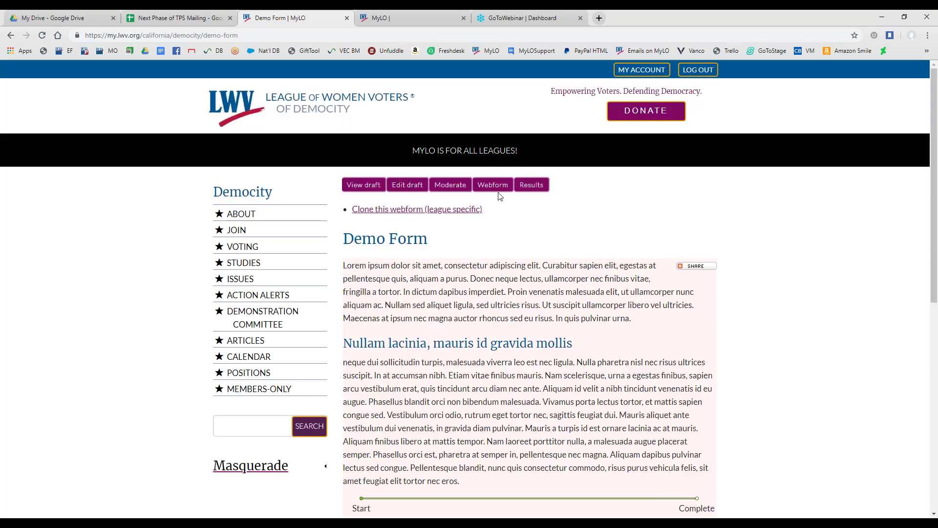
Edit the Choose one: component, set its Label display to None, and save
click(490, 188)
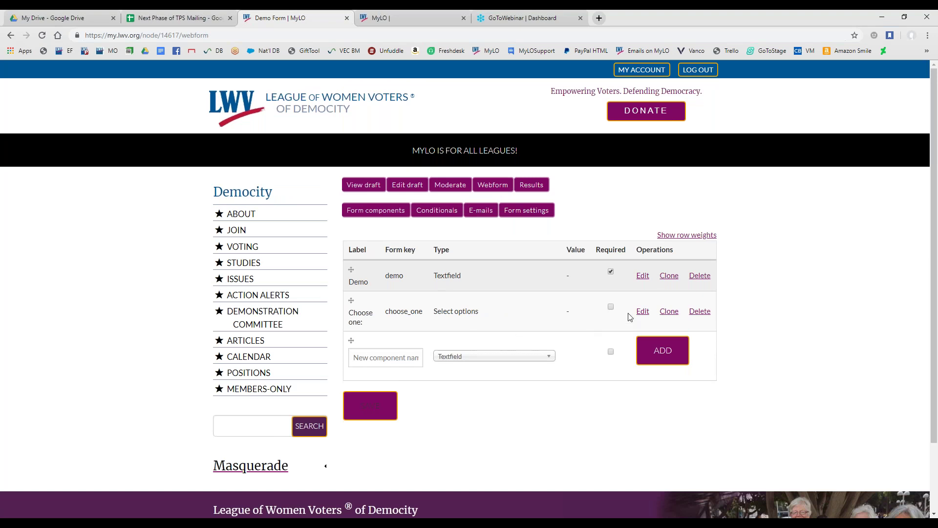
click(646, 312)
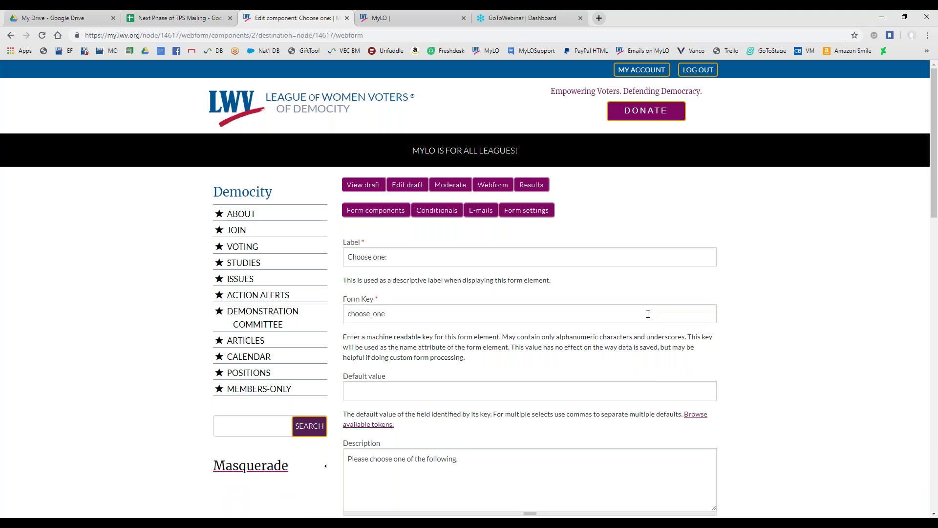
scroll(648, 313, down, 13)
scroll(648, 313, down, 2)
scroll(645, 318, down, 1)
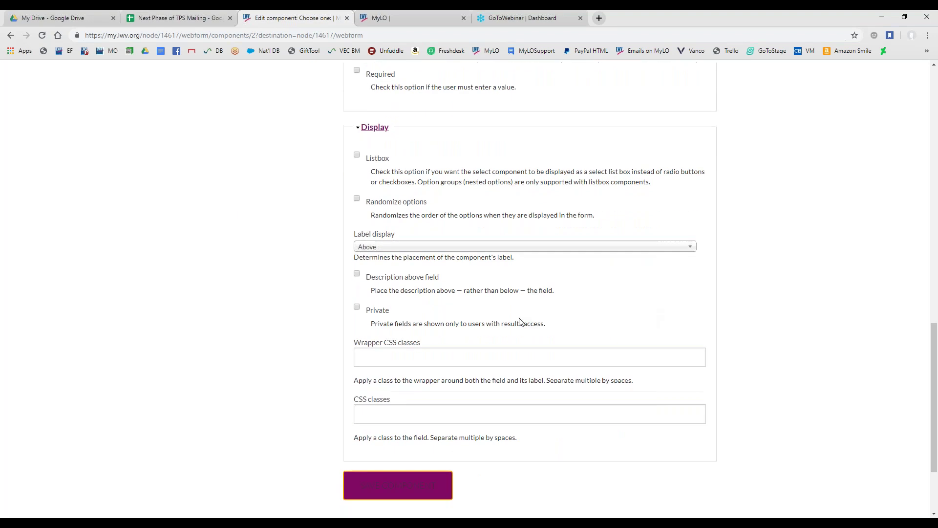
click(389, 251)
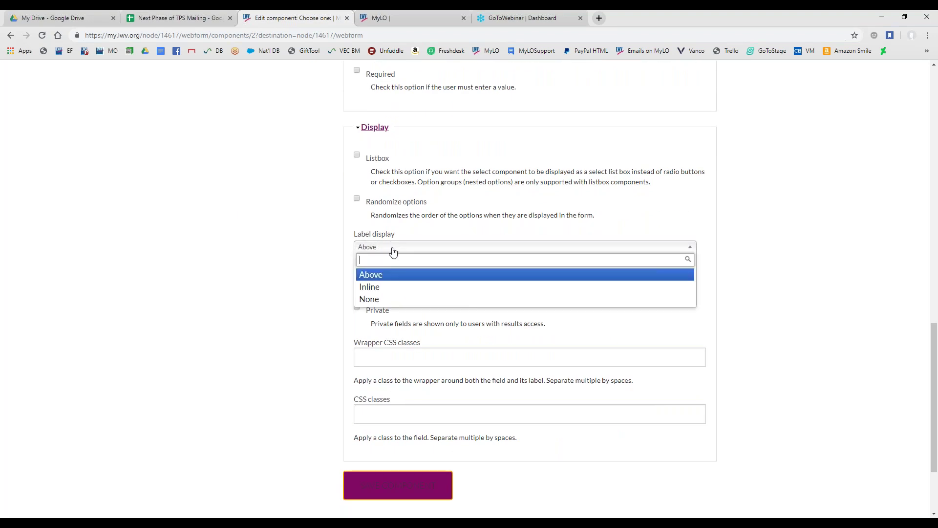
click(405, 301)
click(400, 489)
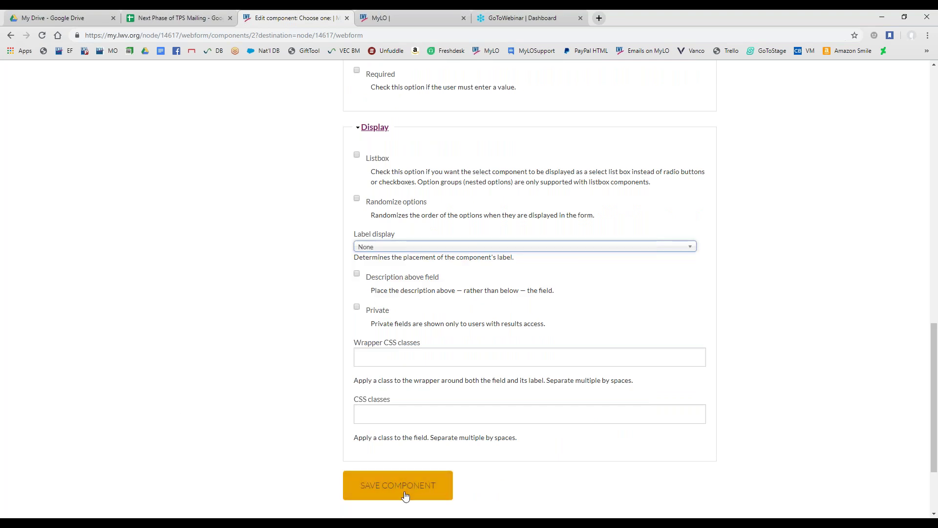
click(398, 488)
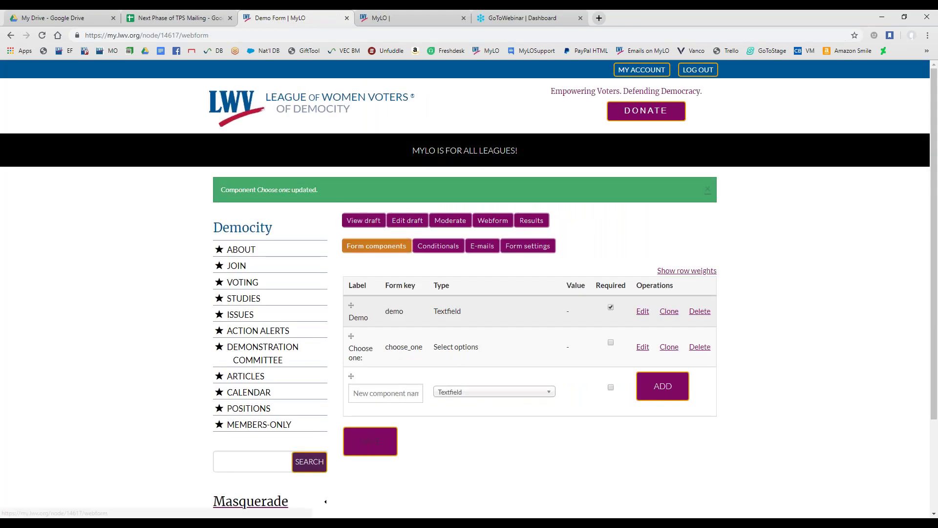
Preview the Demo Form draft's beverage choices
click(363, 222)
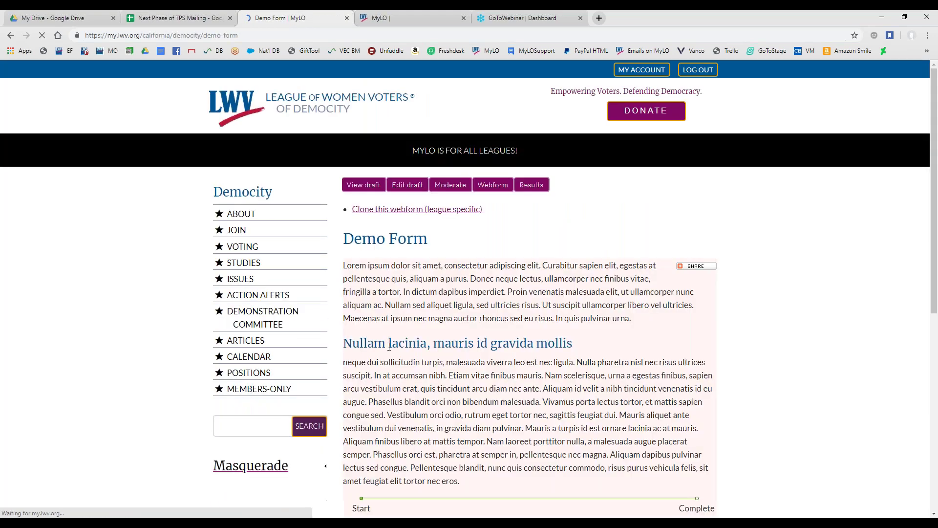
scroll(391, 358, down, 5)
scroll(390, 358, down, 1)
drag(354, 227, 396, 224)
click(360, 225)
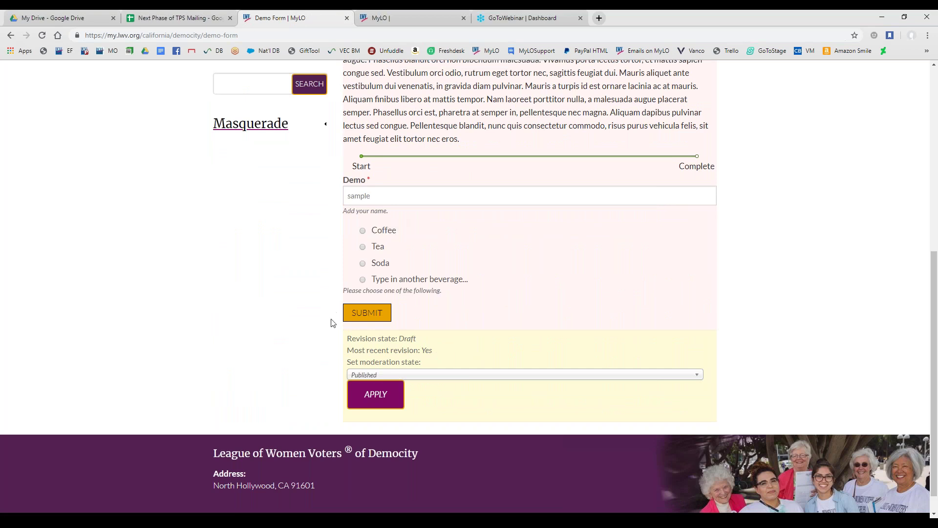
scroll(354, 354, up, 7)
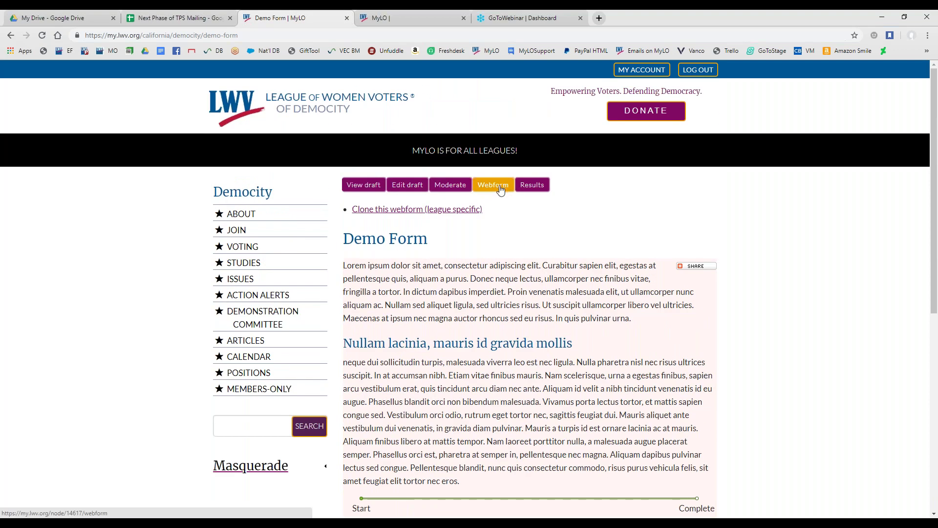
Return to the components list and show the component types for a new component
click(502, 187)
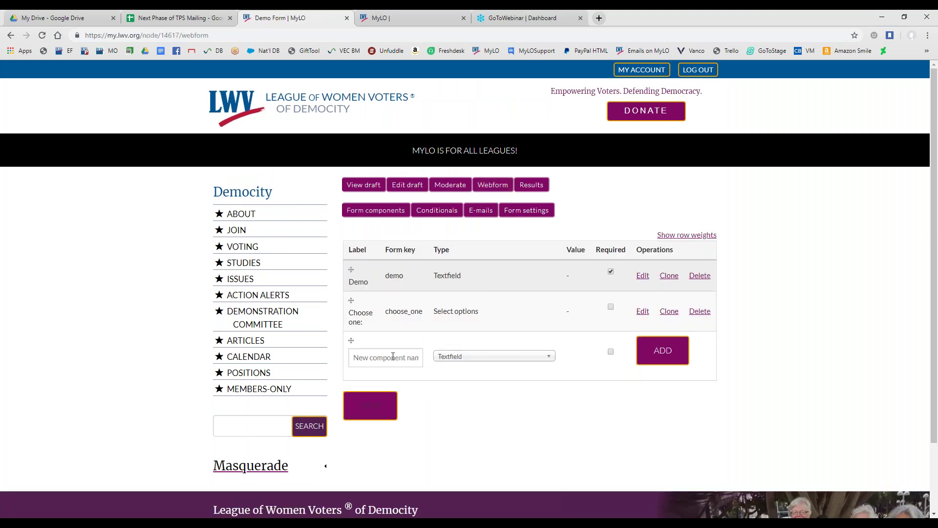
click(388, 361)
click(477, 359)
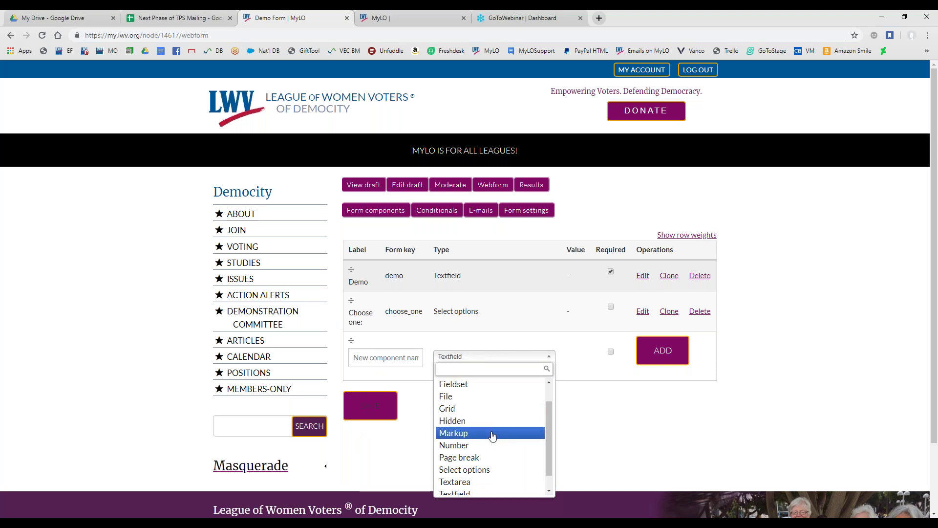
Add a Markup component named 'Choose one -' to the form
click(491, 436)
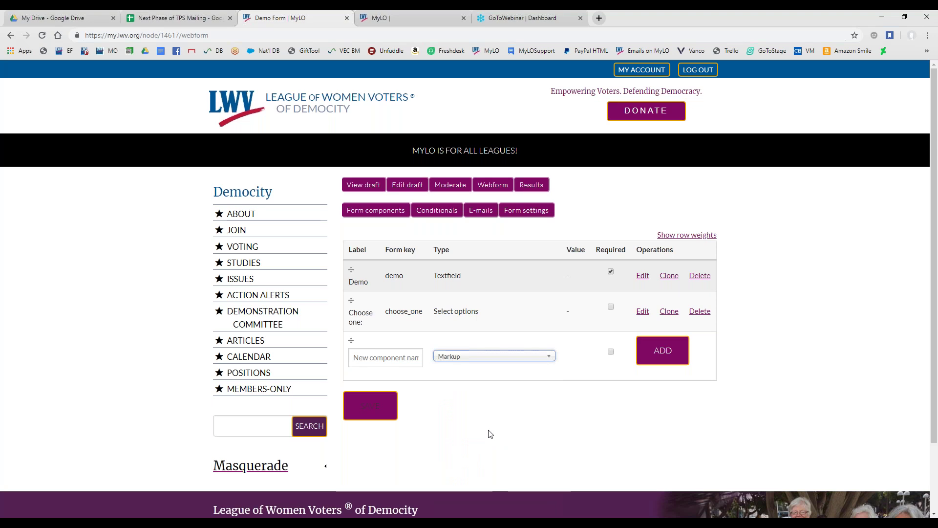
click(359, 357)
text(Choose one -)
double_click(393, 358)
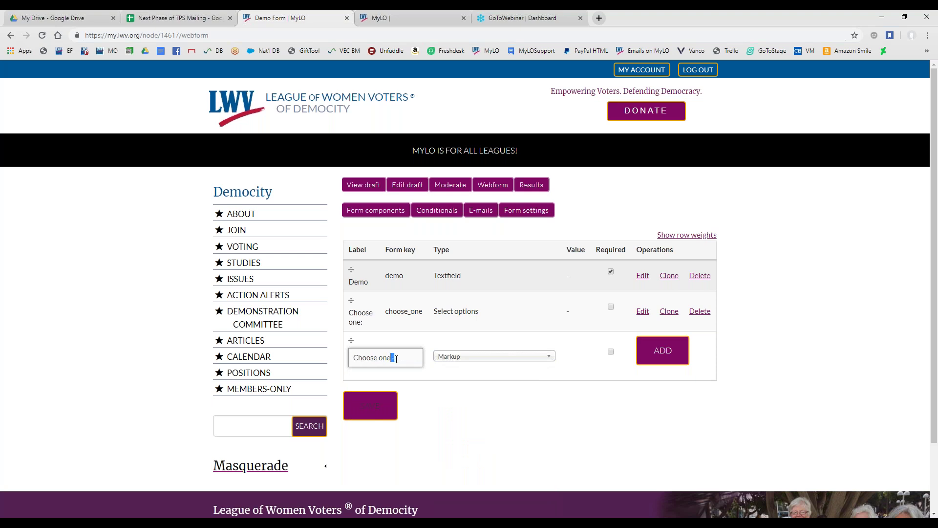
click(403, 366)
click(654, 356)
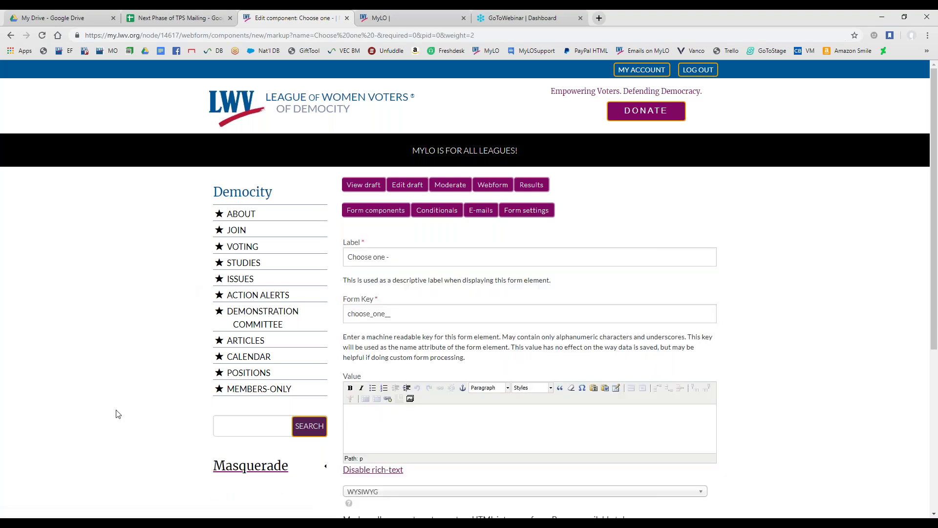
Copy the label into the Value editor as bold 'Choose one:' text
scroll(428, 428, down, 2)
click(370, 316)
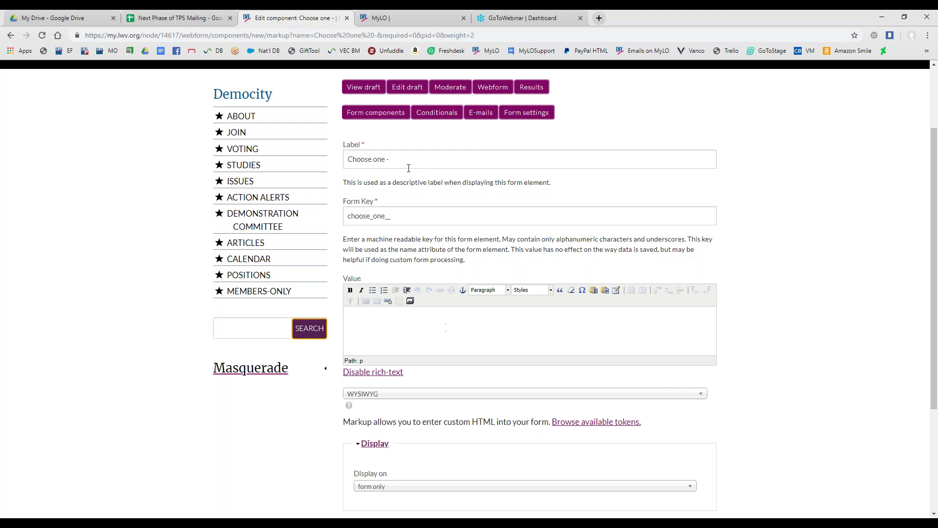
triple_click(366, 157)
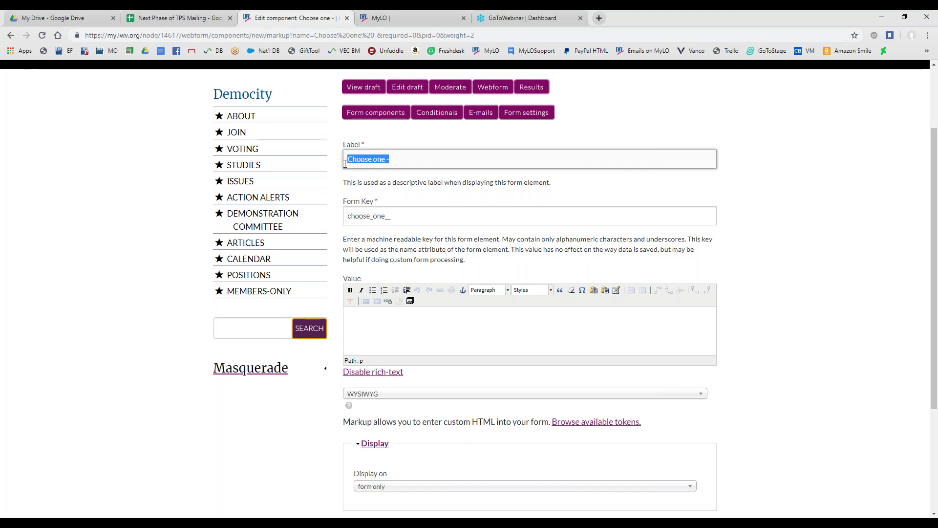
right_click(372, 161)
click(388, 196)
right_click(375, 321)
click(398, 391)
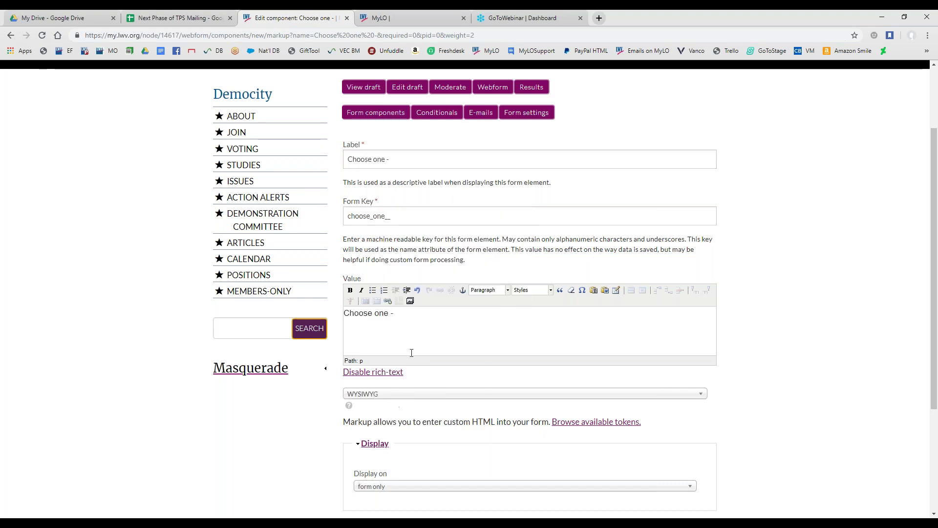
key(BackSpace)
key(BackSpace)
text(:)
drag(395, 315, 335, 322)
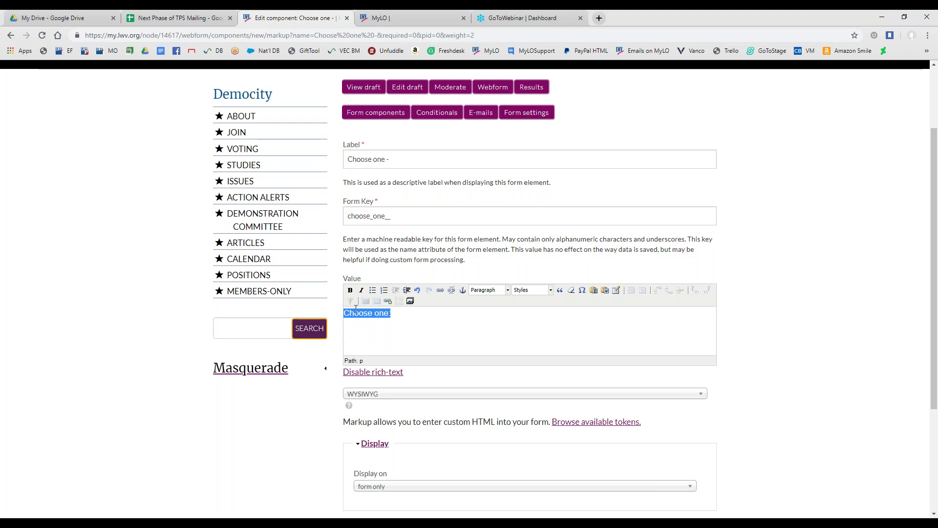
click(349, 290)
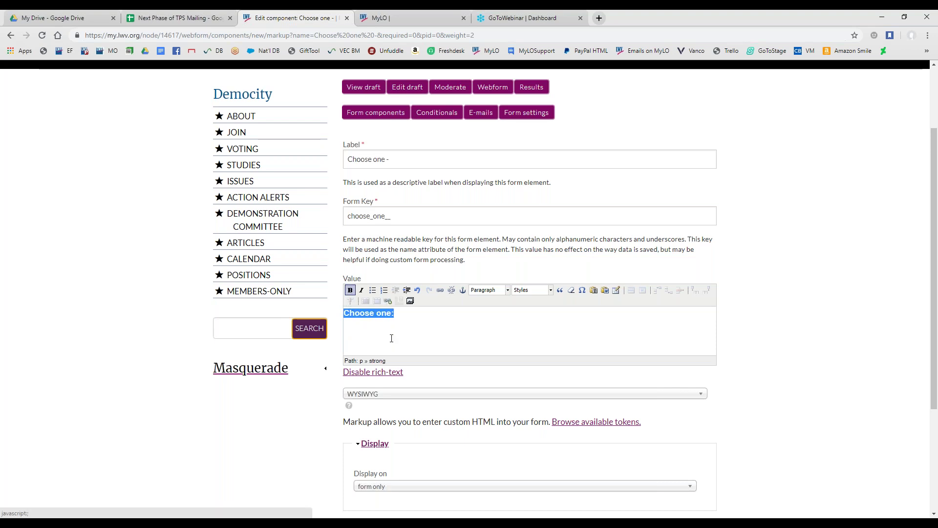
click(426, 322)
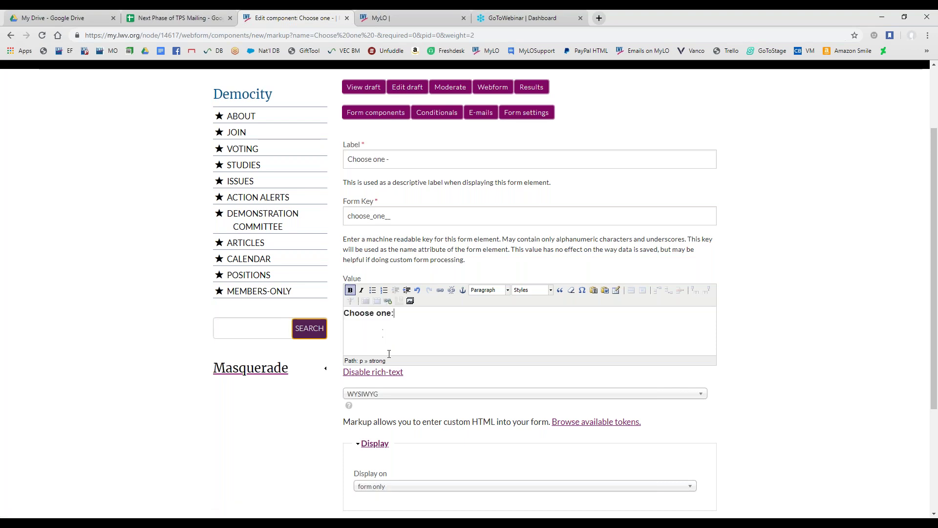
Display the markup on both form and viewed submission, and save the component
scroll(321, 409, down, 3)
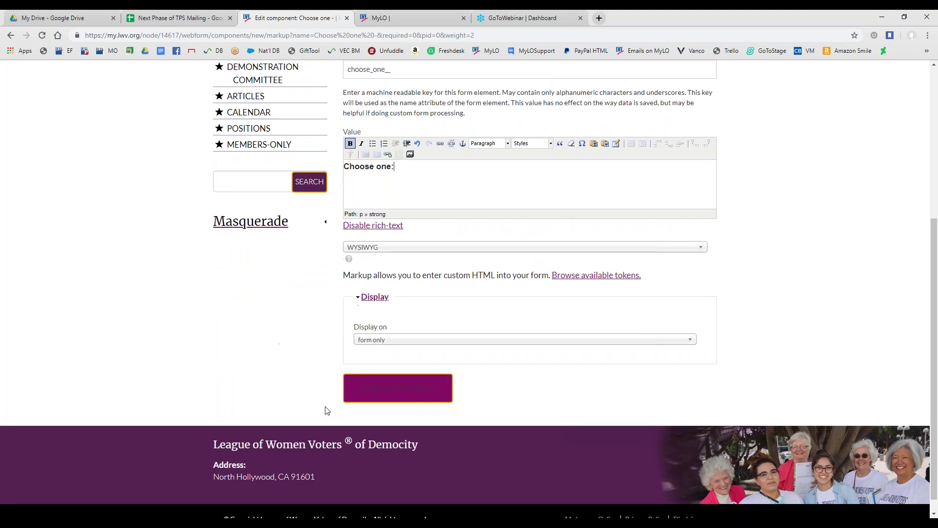
click(419, 341)
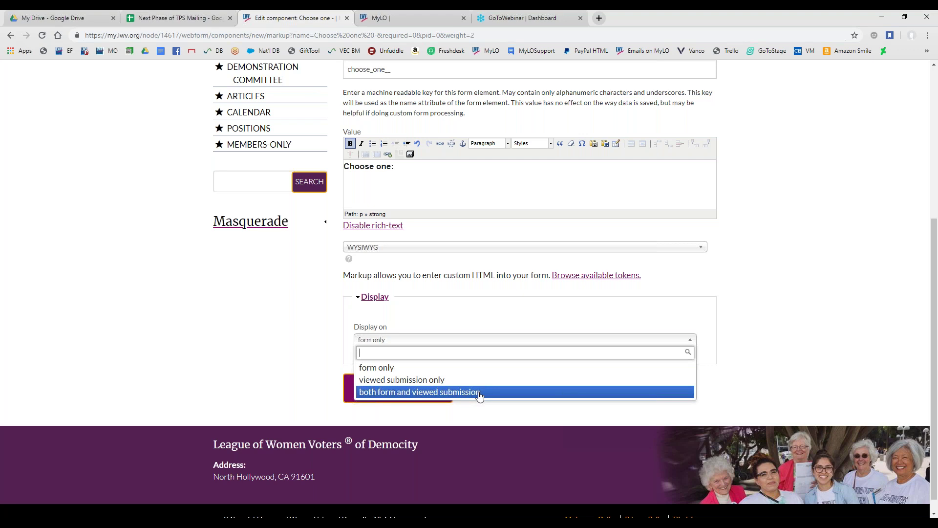
click(480, 395)
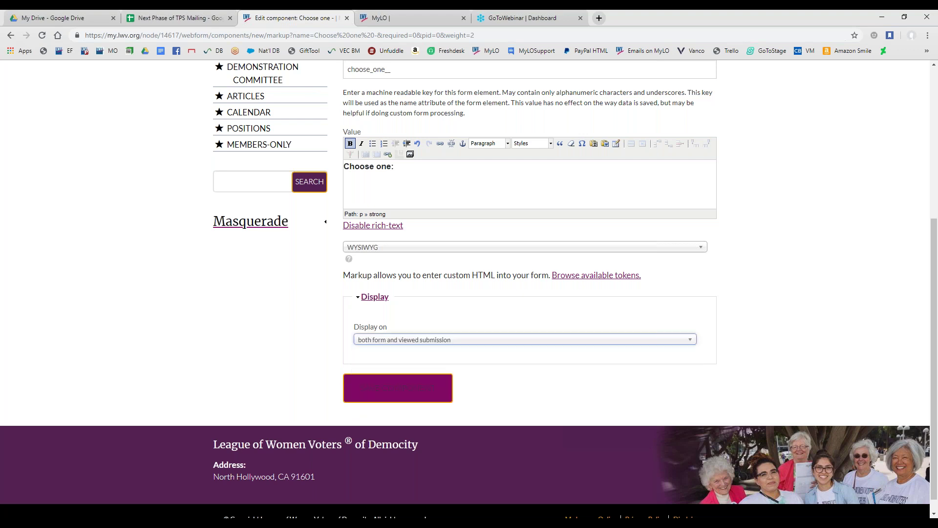
click(413, 393)
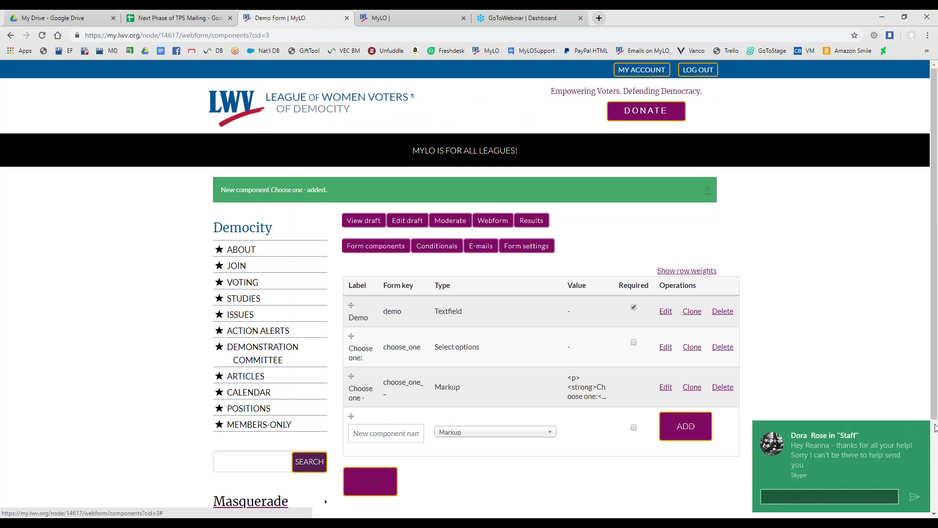
Move the 'Choose one -' Markup row above the 'Choose one' select question and save the order
drag(351, 376, 340, 347)
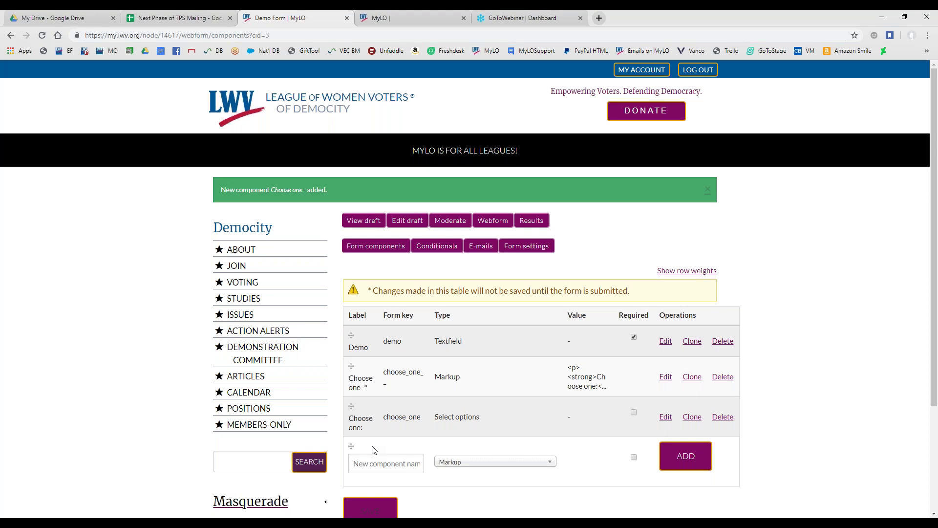
click(370, 510)
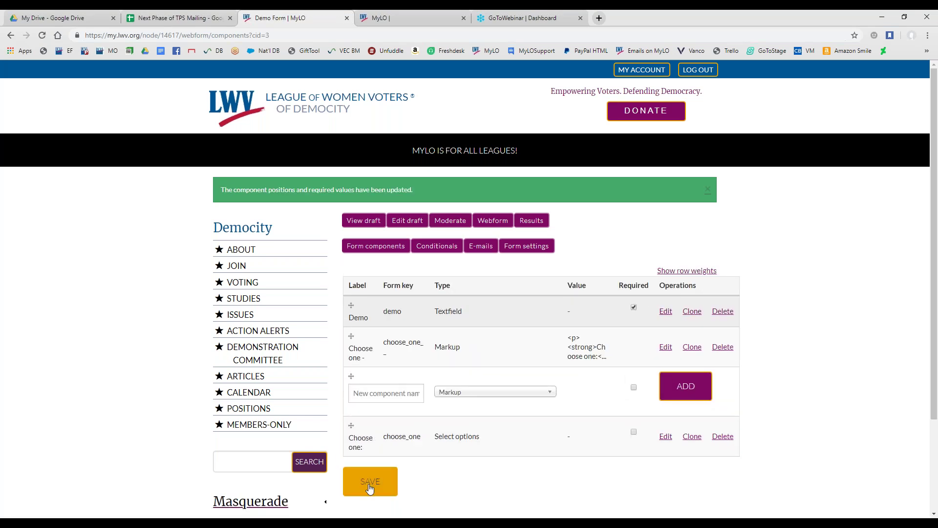
click(364, 224)
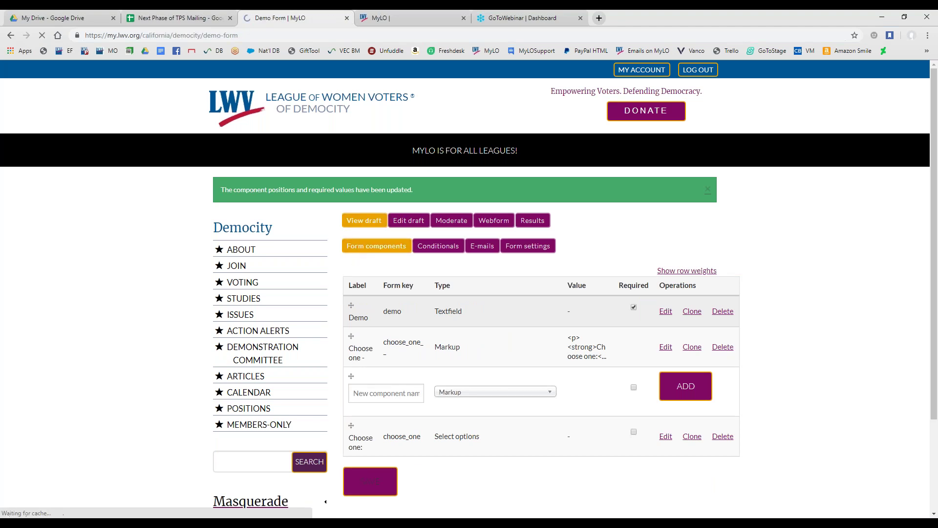
scroll(252, 344, down, 6)
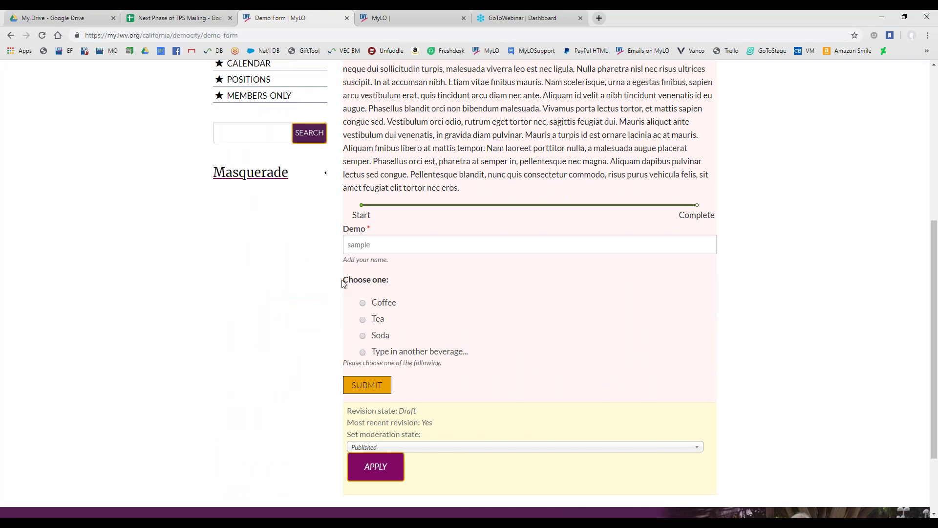
drag(343, 283, 400, 285)
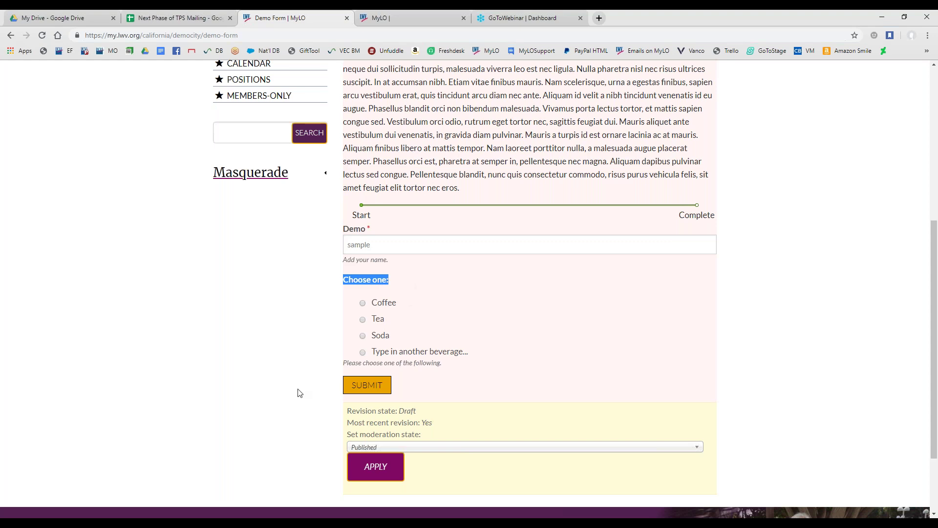
scroll(301, 393, up, 6)
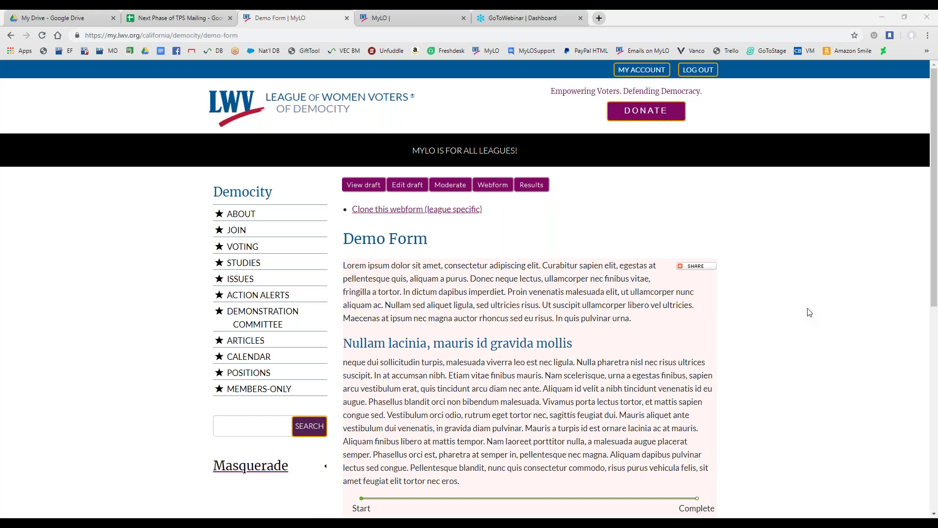
click(501, 190)
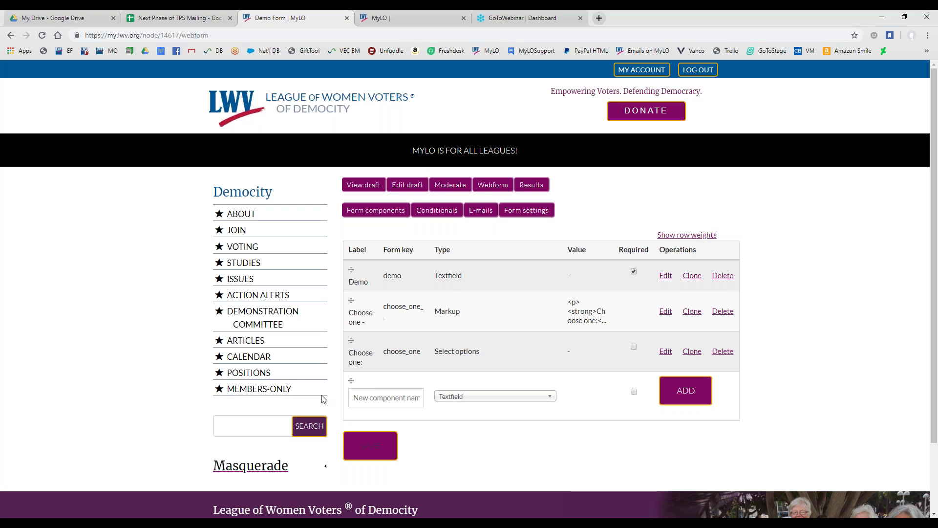
Add a new Fieldset-type component named 'Sample Fieldset' to the Demo Form
click(377, 396)
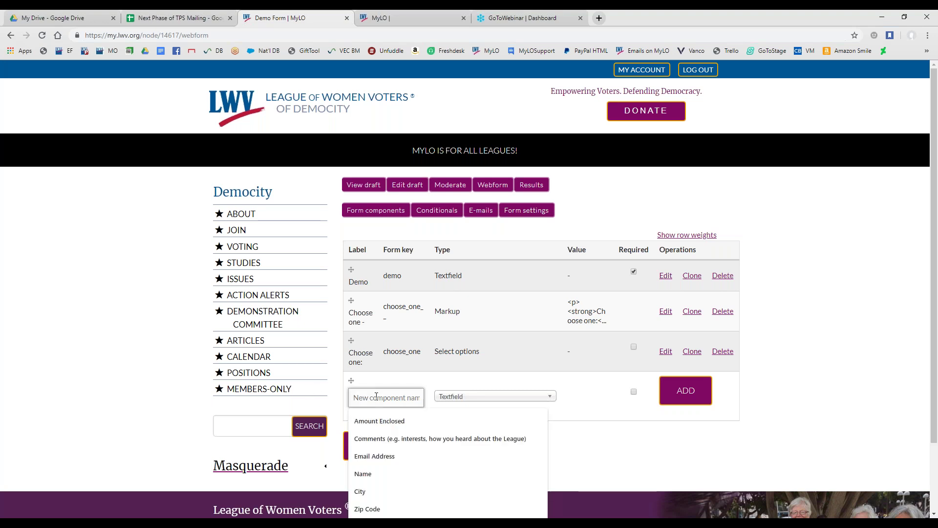
text(Sample)
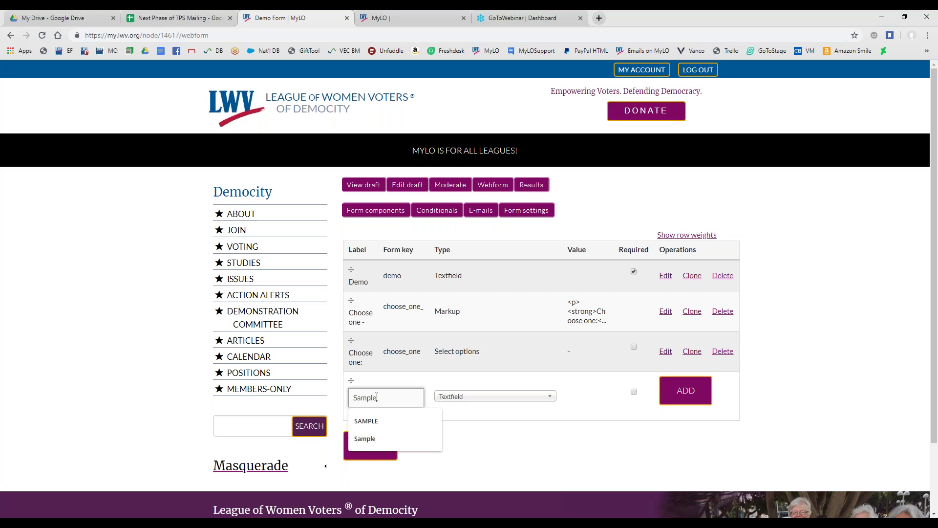
text( Fieldset)
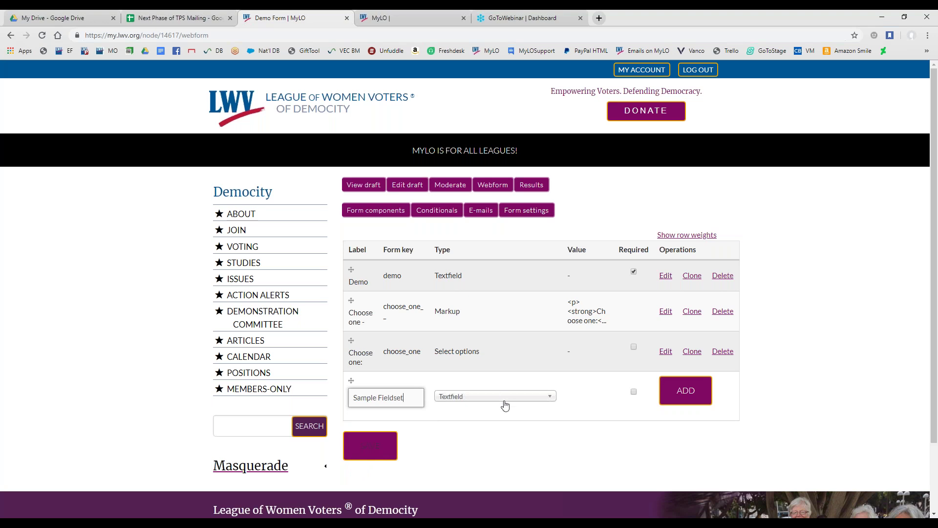
click(505, 405)
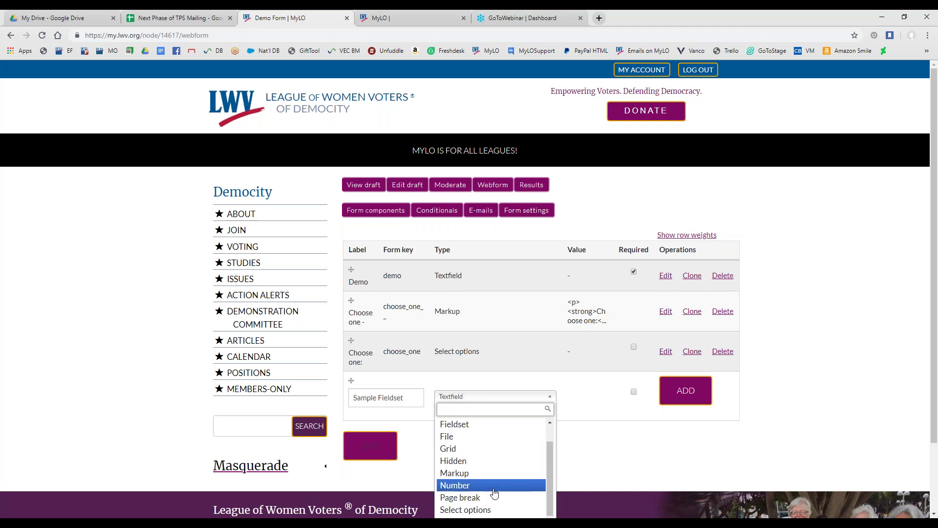
click(481, 425)
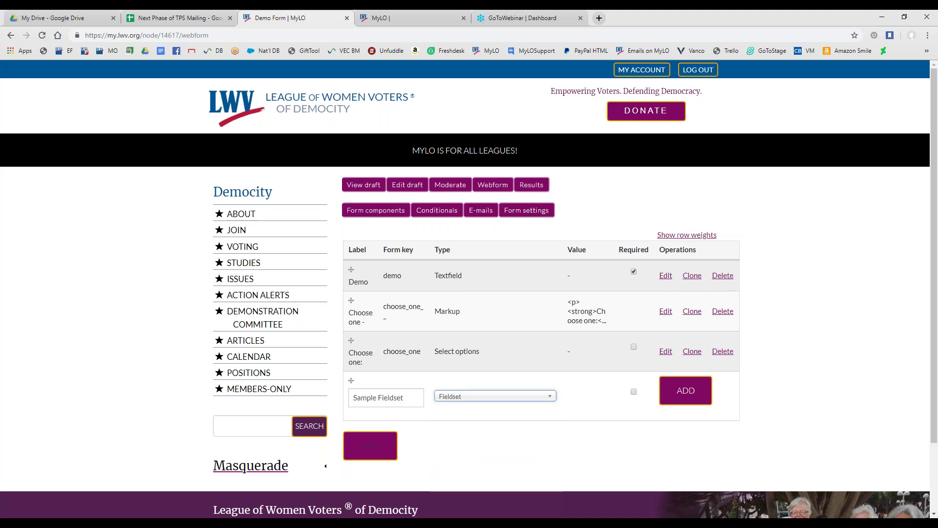
click(674, 404)
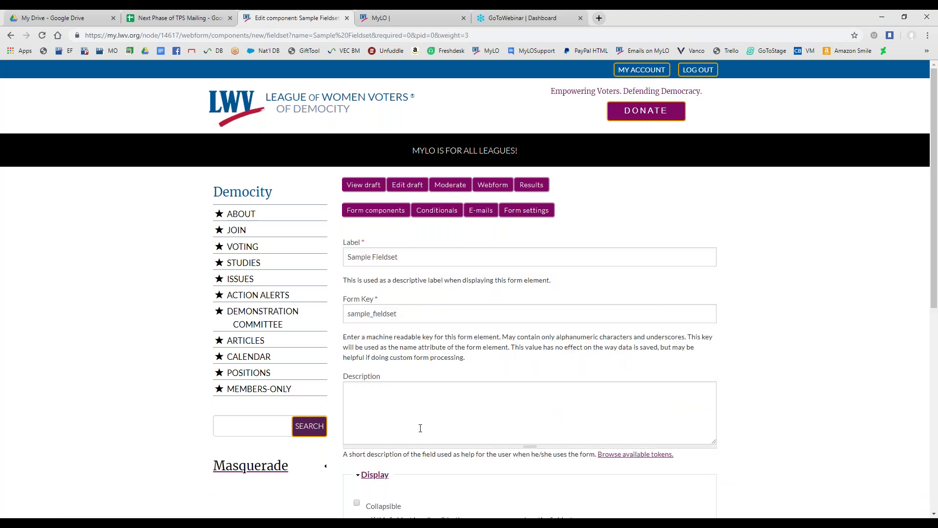
Enter 'optional.' as the Sample Fieldset description, then switch to the My League Online home page
click(429, 393)
text(optional.)
scroll(425, 392, down, 2)
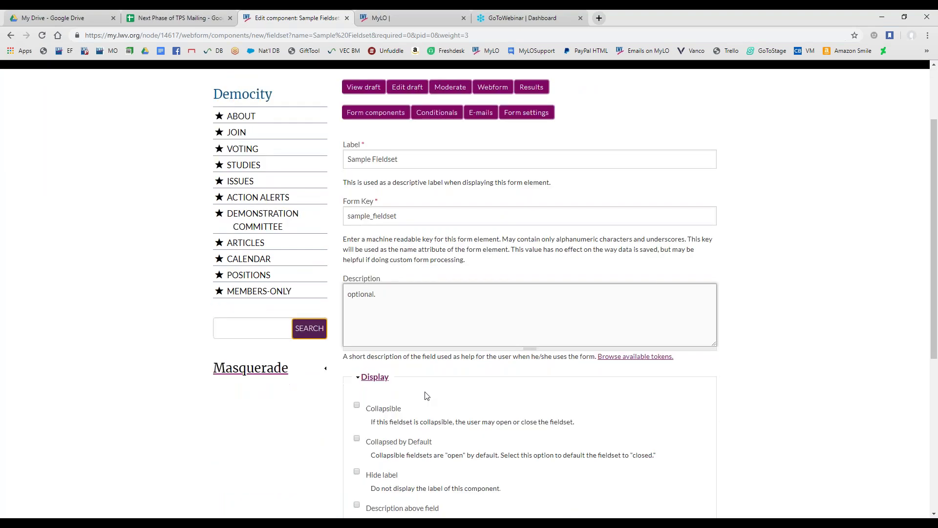
scroll(371, 332, down, 2)
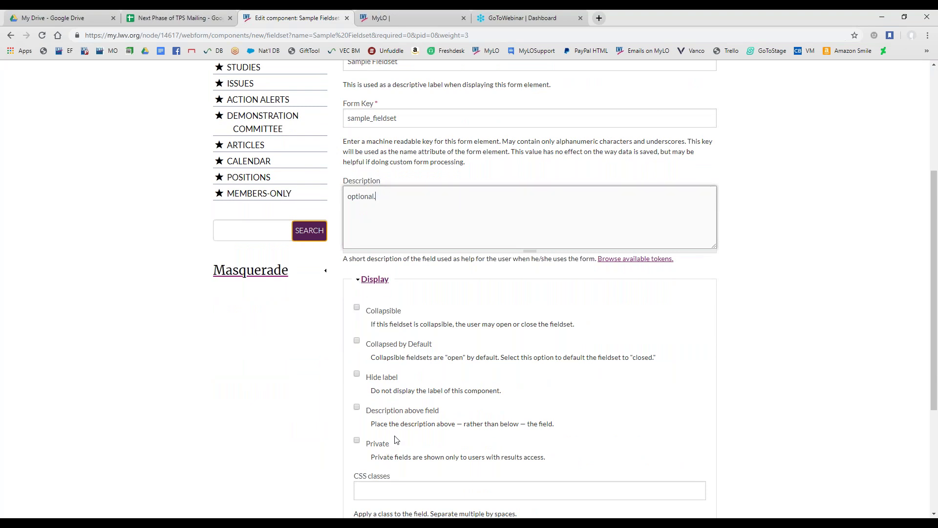
scroll(394, 440, down, 1)
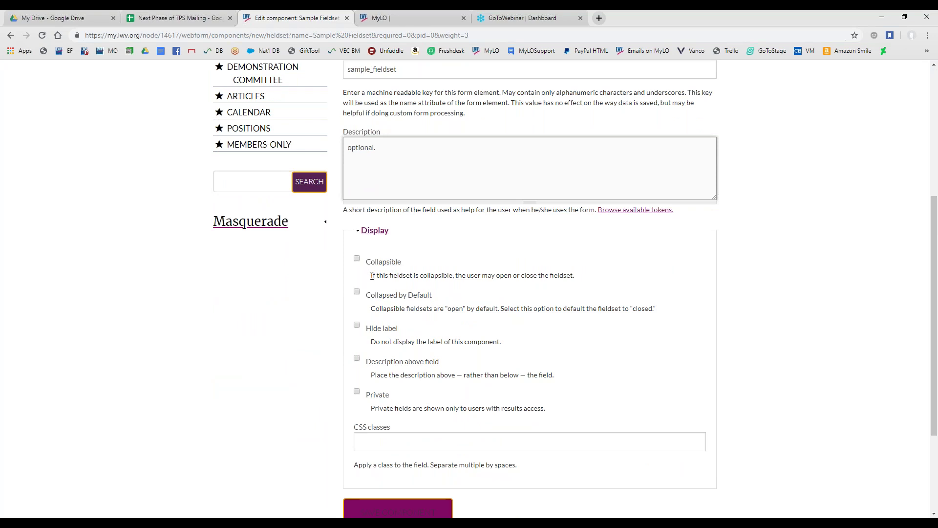
click(395, 19)
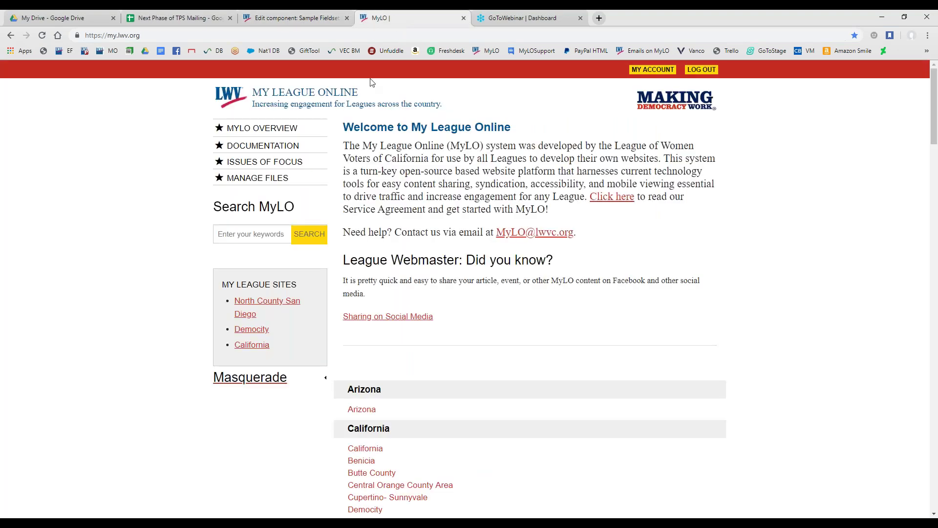
Go to Democity's Manage Content list and open its Sample Form
click(252, 331)
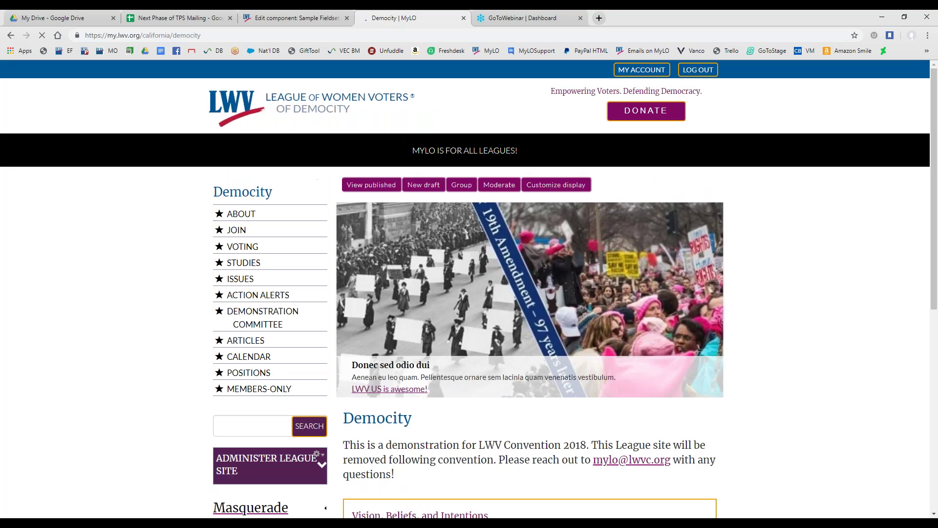
click(266, 458)
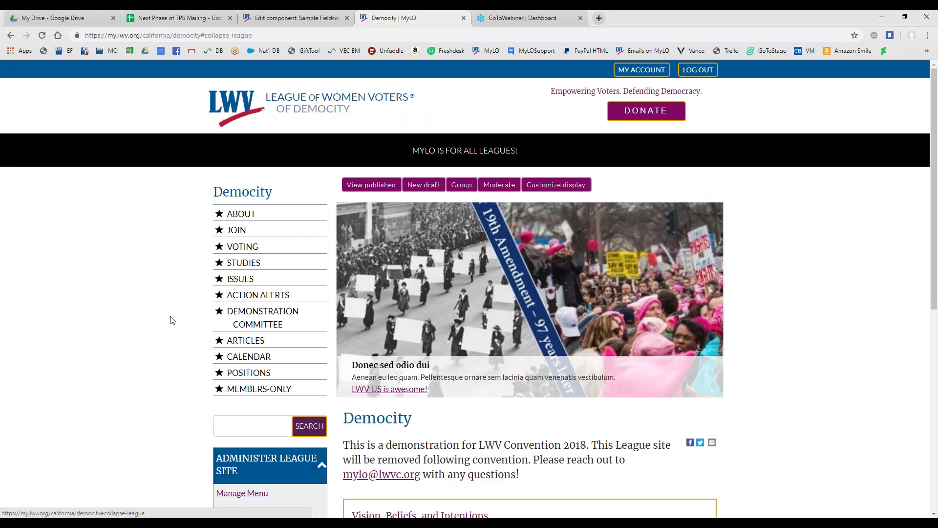
scroll(171, 321, down, 2)
scroll(169, 321, down, 3)
click(244, 268)
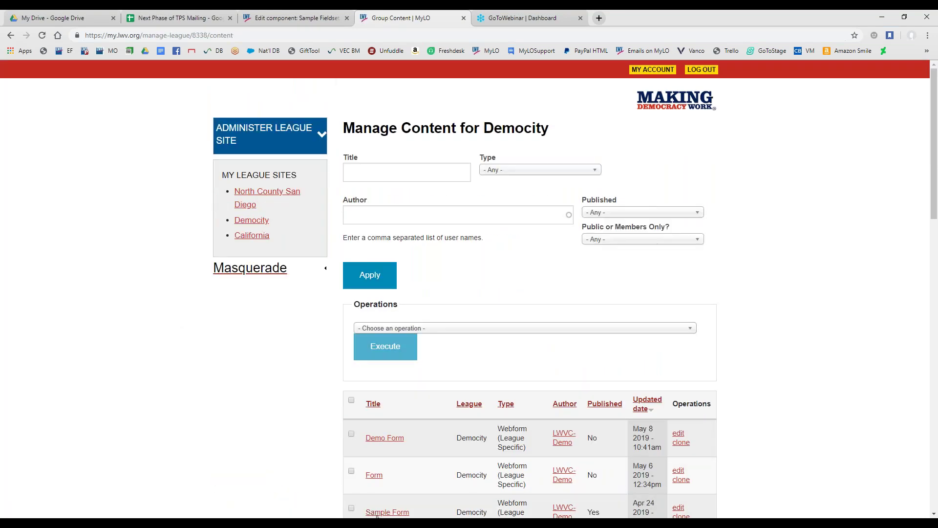
click(377, 513)
Inspect the Sample Form fieldset grouping Fieldset Example fields, then return to the Edit component tab
scroll(365, 407, down, 6)
drag(354, 335, 389, 336)
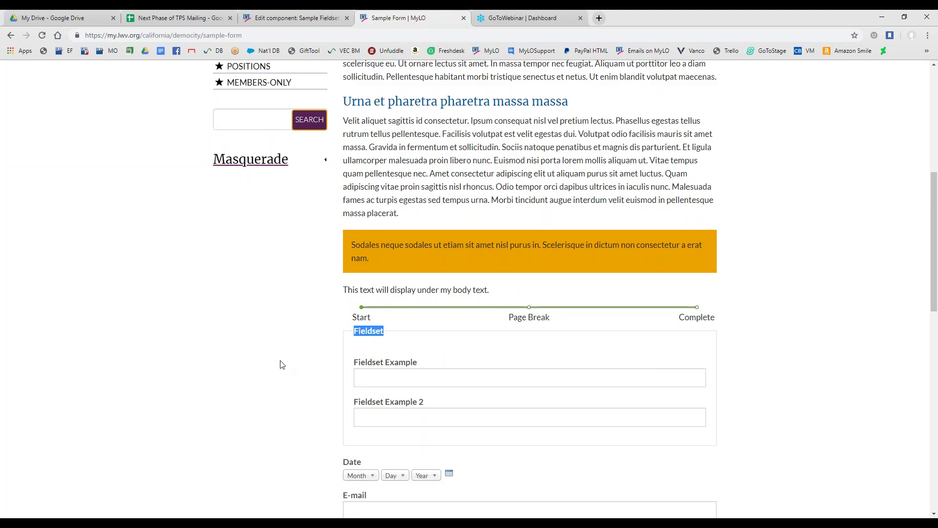
scroll(330, 336, down, 1)
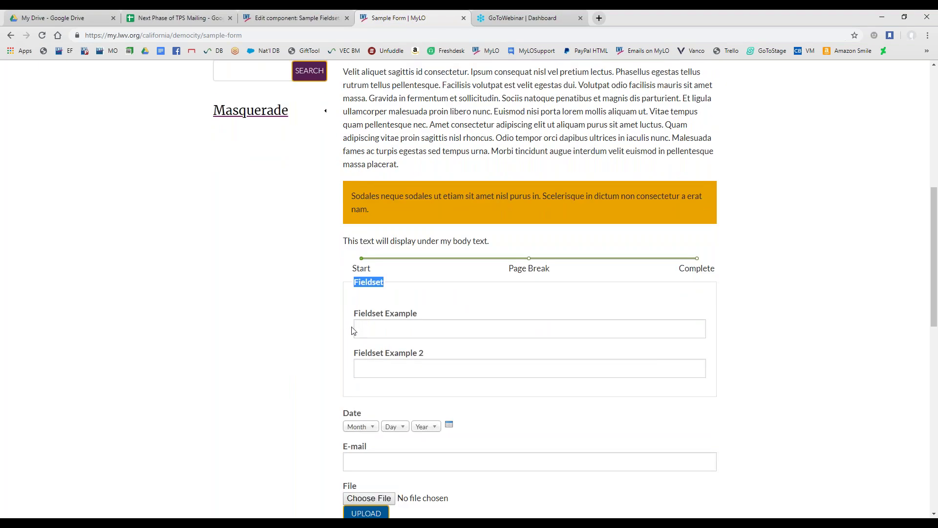
click(355, 282)
click(264, 20)
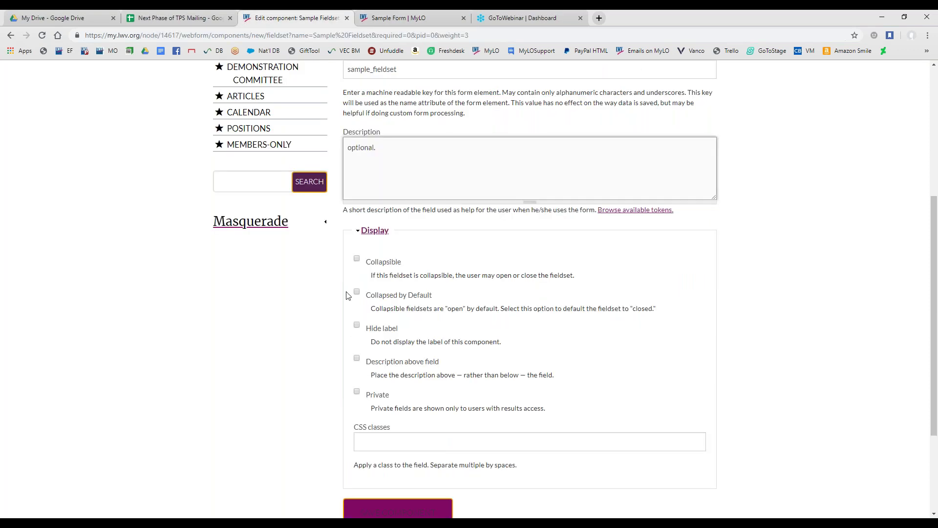
Turn on Collapsible for the Sample Fieldset and save the component
click(357, 259)
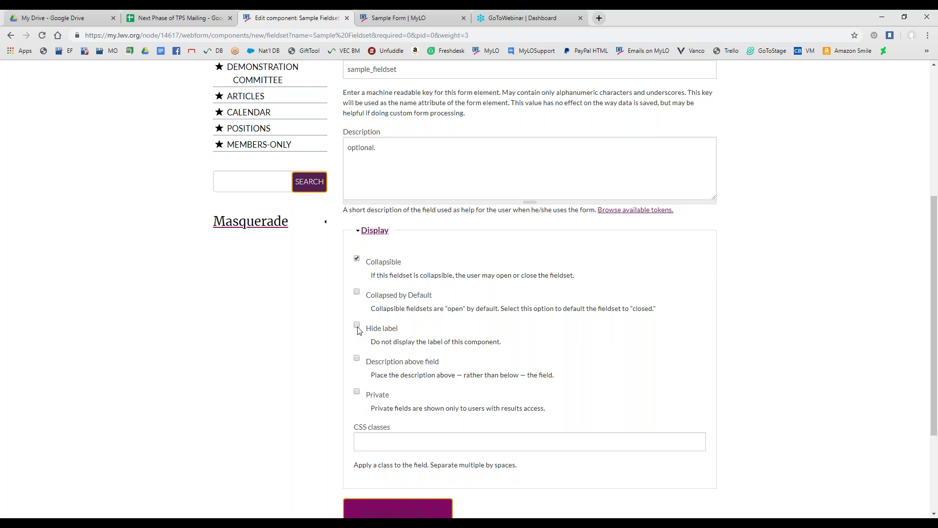
scroll(331, 357, up, 5)
scroll(355, 499, down, 5)
drag(379, 148, 318, 150)
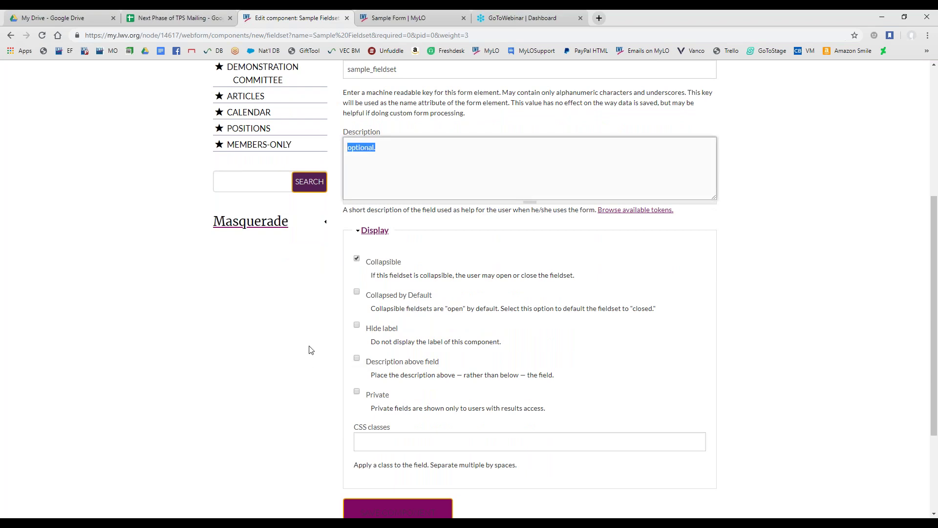
scroll(313, 354, down, 1)
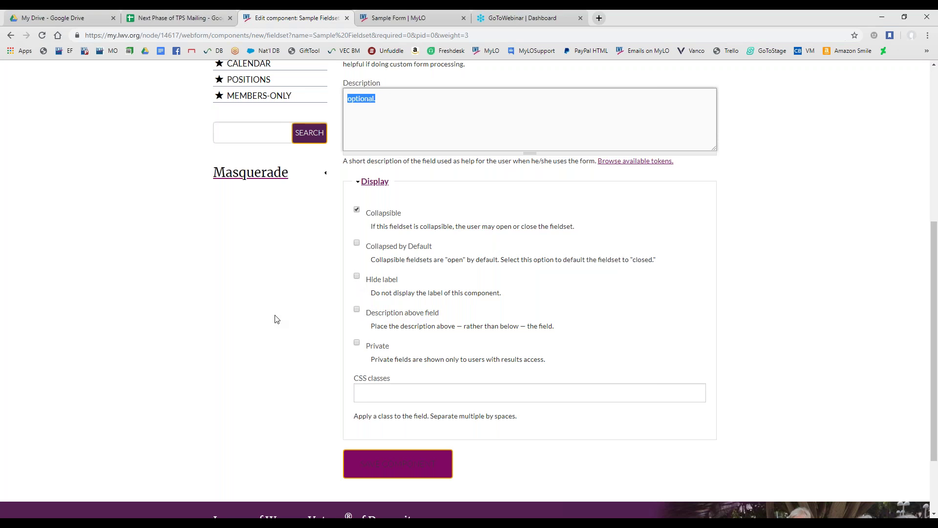
click(391, 472)
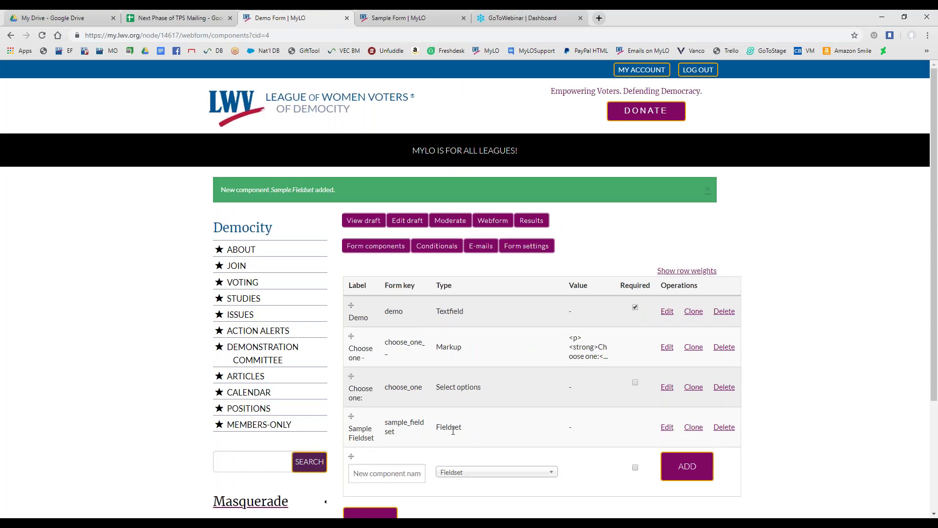
click(363, 220)
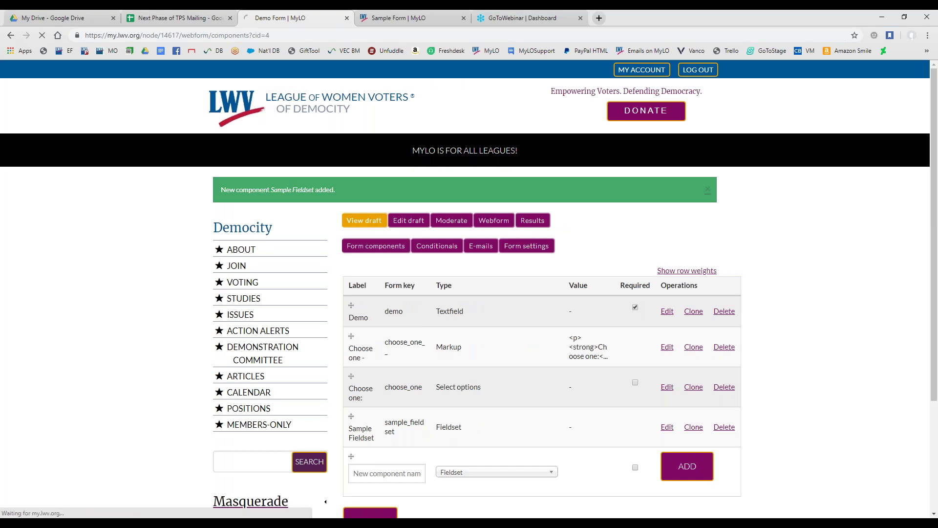
scroll(304, 315, down, 7)
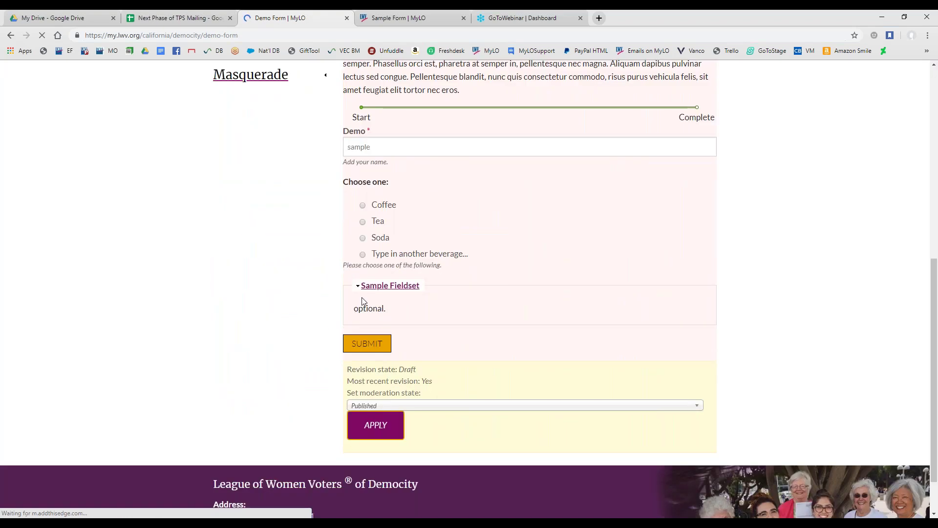
drag(353, 311, 372, 327)
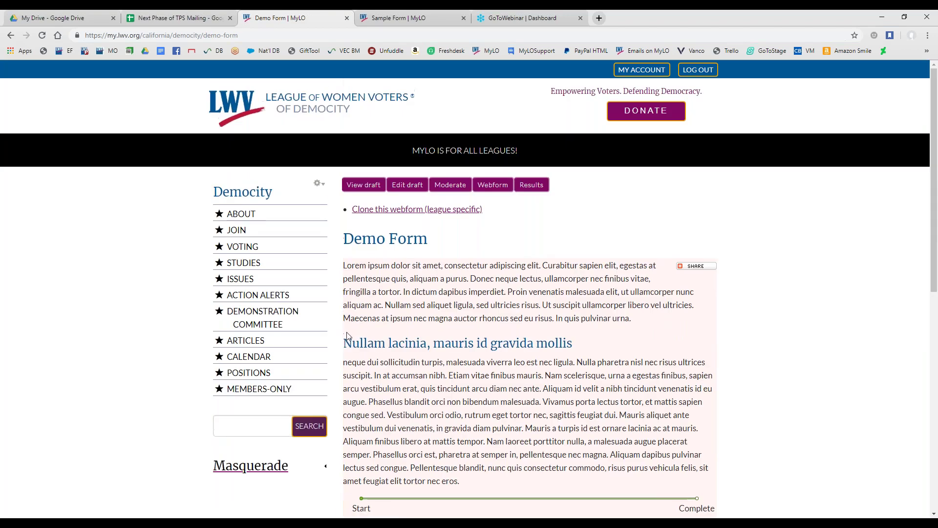
click(493, 189)
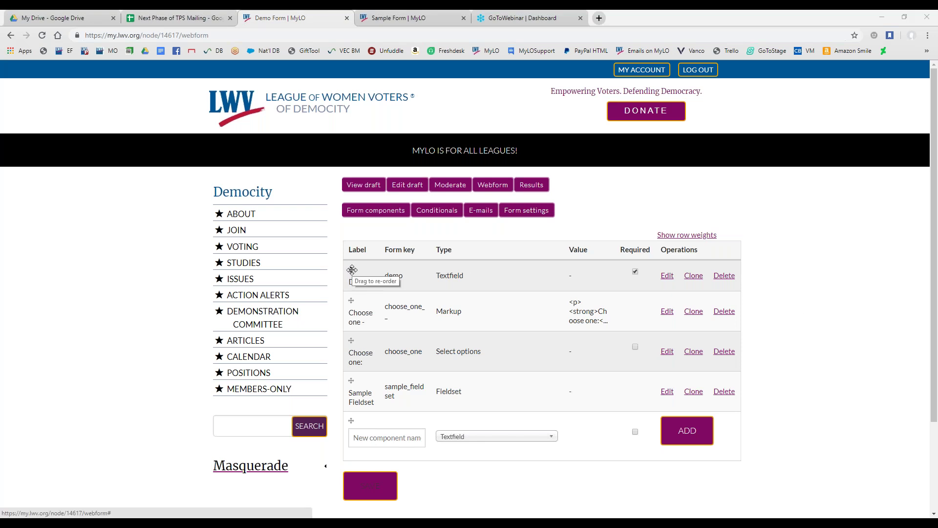
Drag the Demo textfield to last place below Sample Fieldset, left unnested, and save the order
click(352, 269)
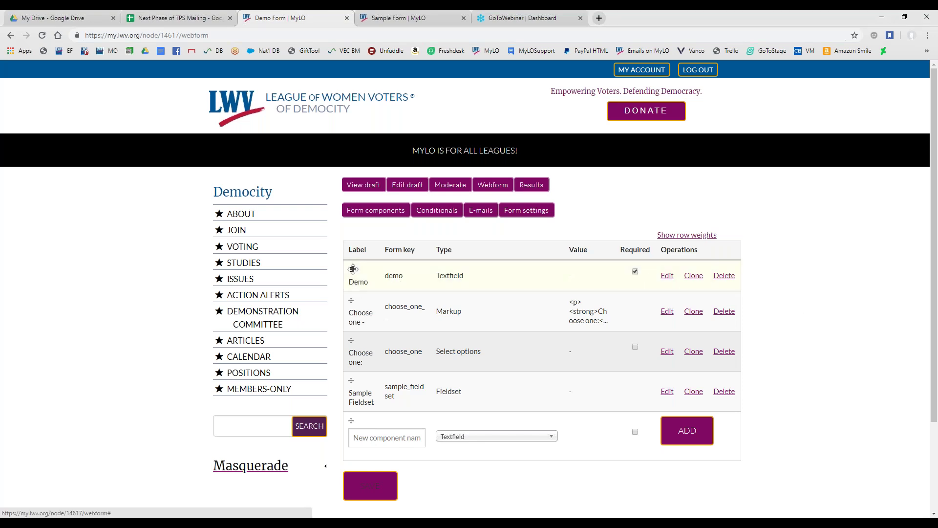
drag(353, 269, 350, 391)
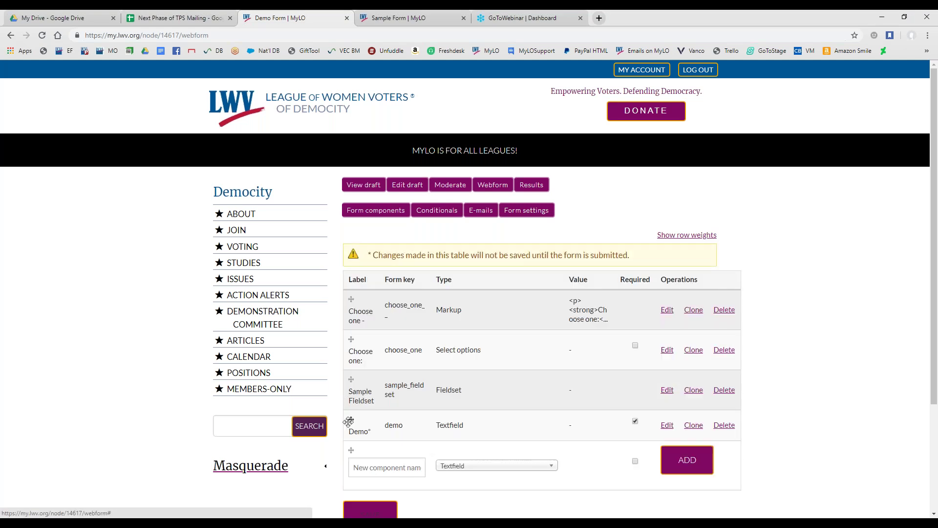
scroll(314, 427, down, 1)
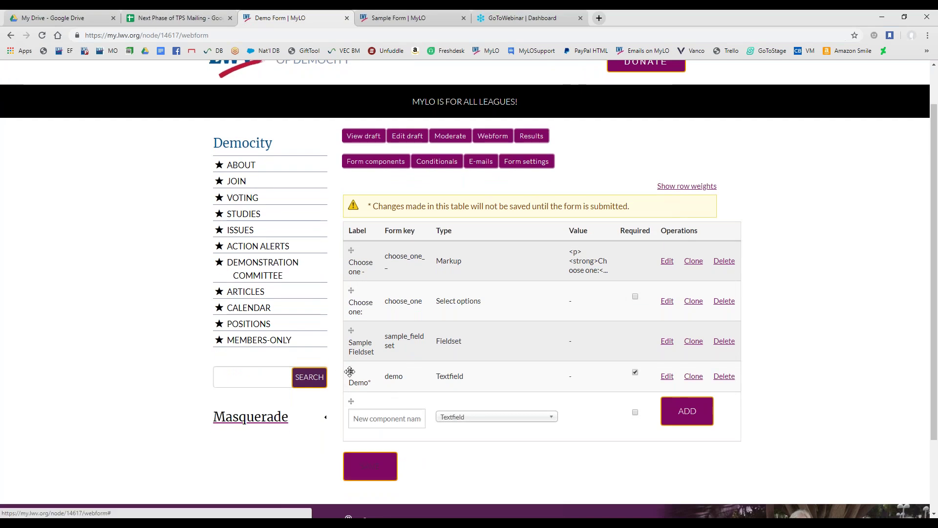
drag(350, 372, 414, 370)
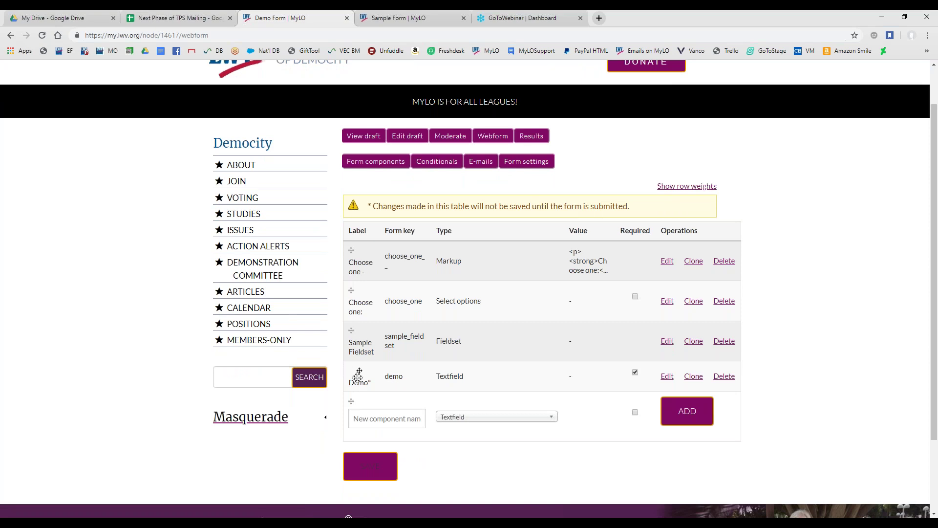
drag(362, 370, 343, 370)
click(351, 468)
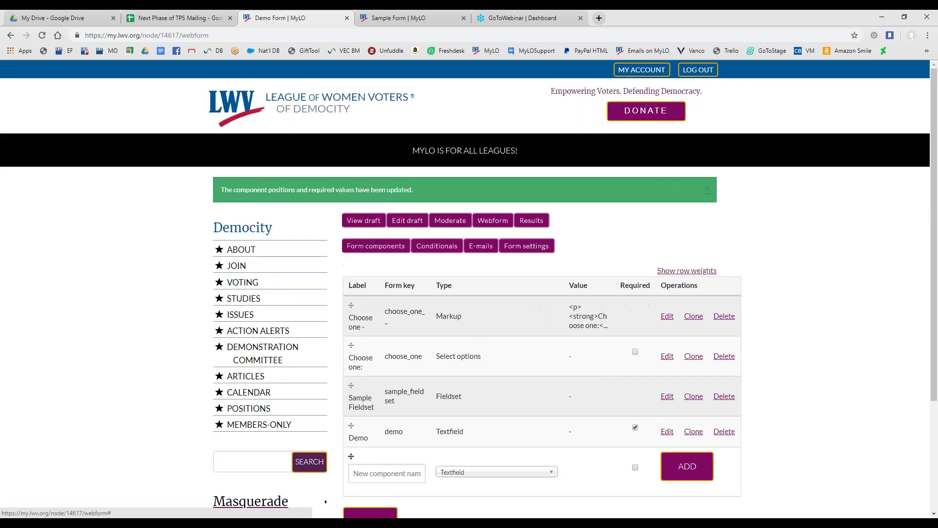
Preview the reordered Demo Form draft
click(379, 219)
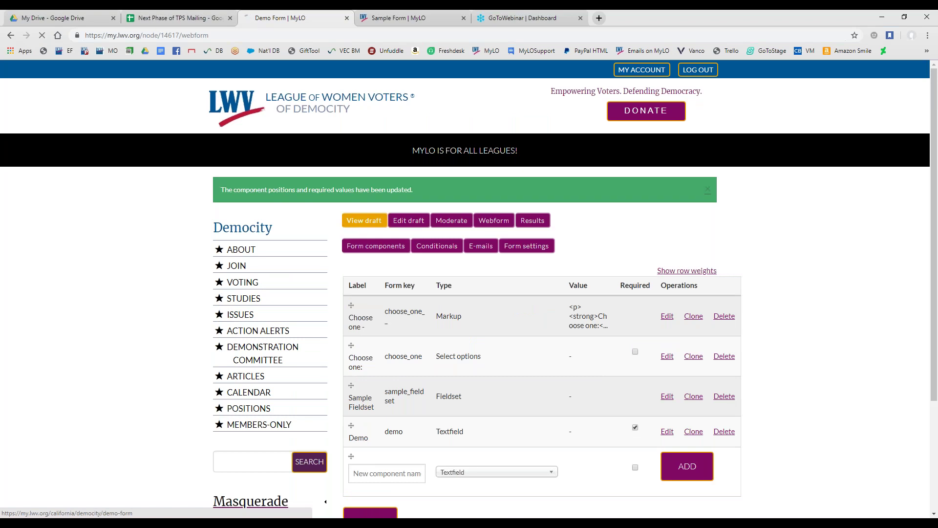
scroll(172, 340, down, 8)
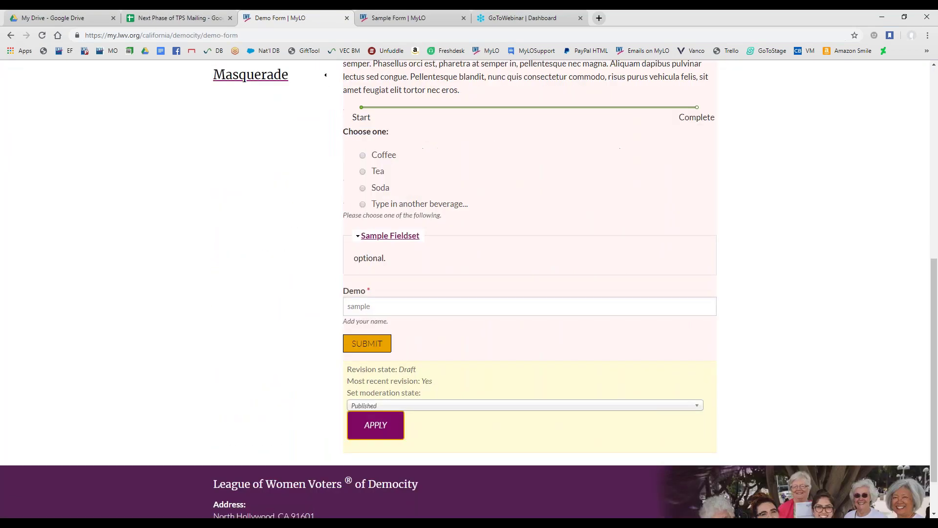
drag(341, 293, 391, 299)
scroll(272, 342, up, 8)
Indent the Demo field under Sample Fieldset in the components list, save, and view the draft
click(496, 184)
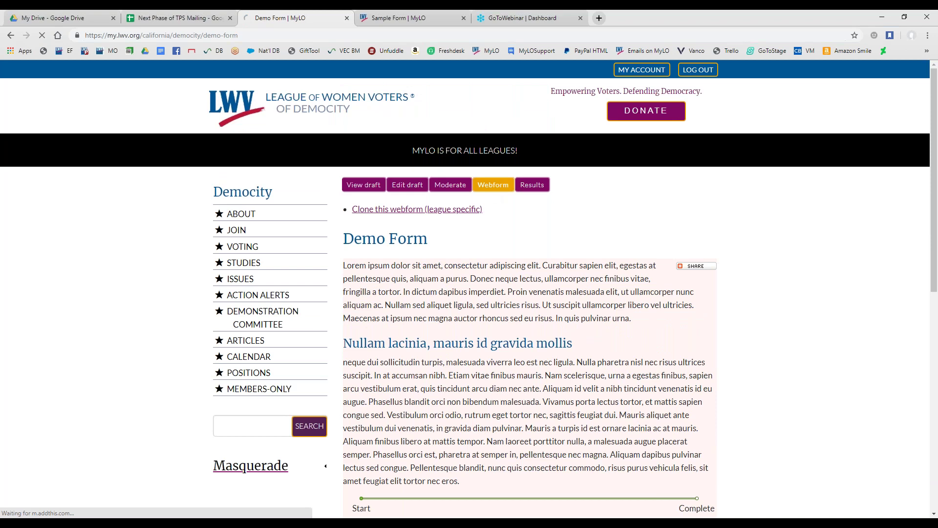
drag(352, 391, 384, 392)
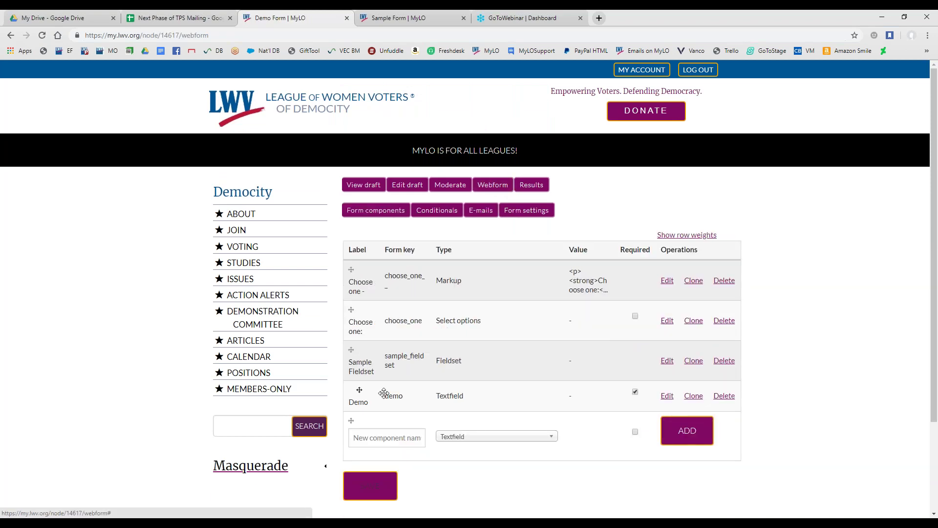
click(362, 511)
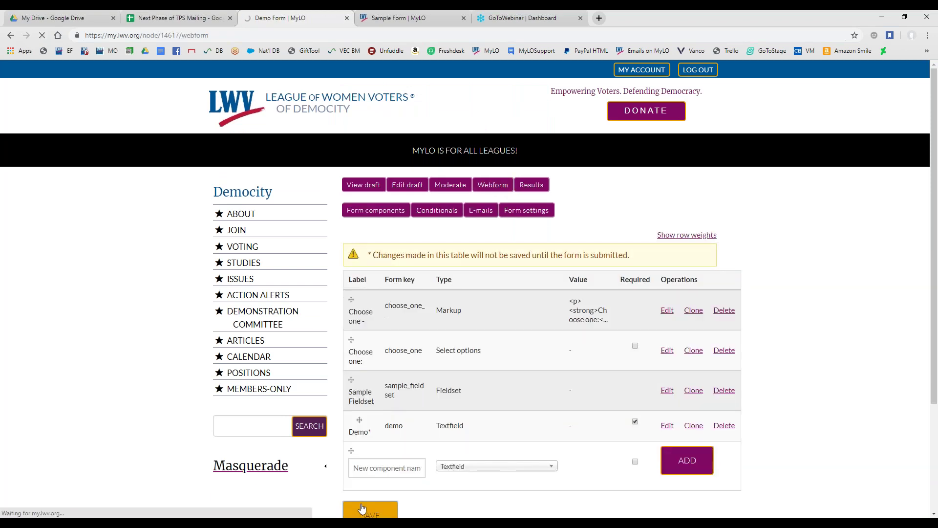
click(368, 223)
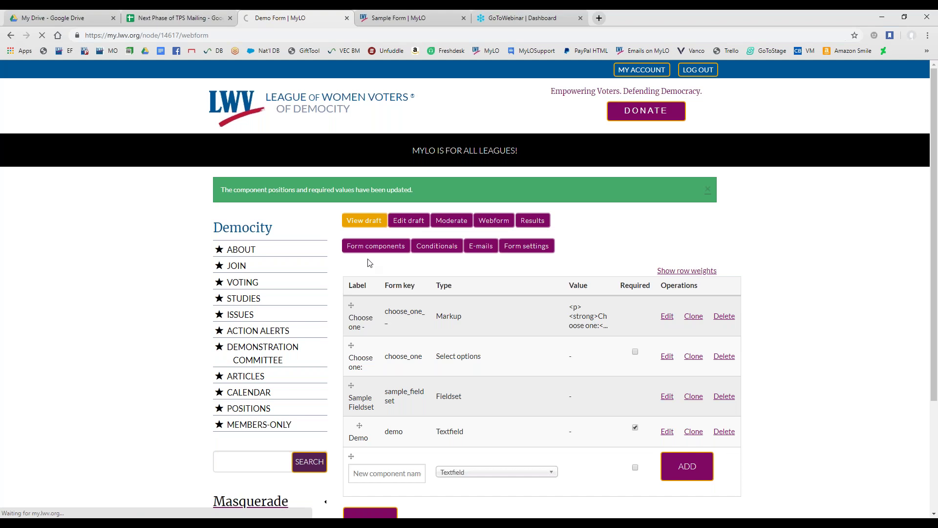
Check the draft's Sample Fieldset and its 'optional.' description
scroll(408, 308, down, 8)
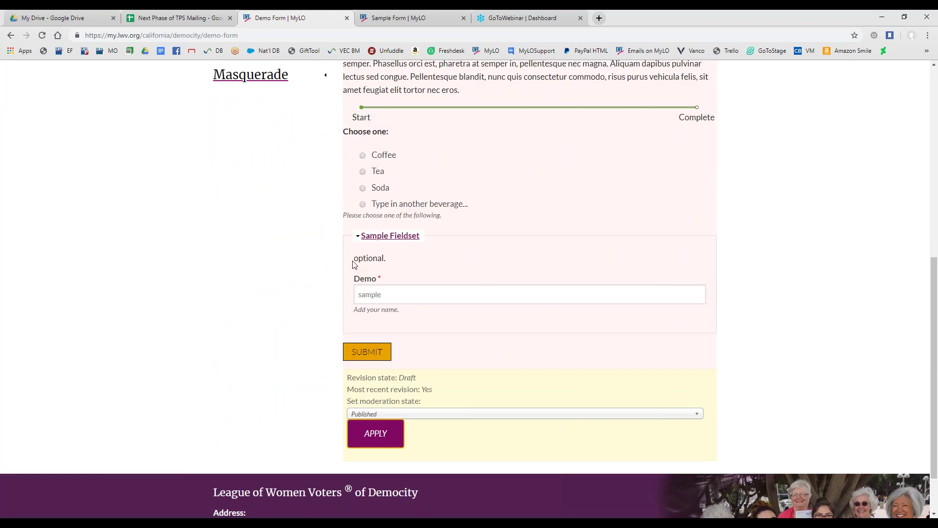
drag(373, 260, 387, 264)
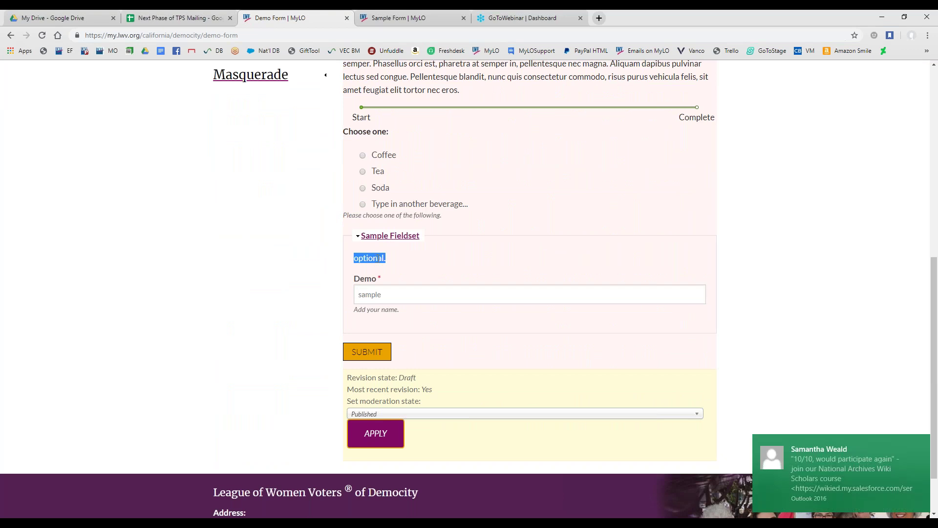
click(393, 264)
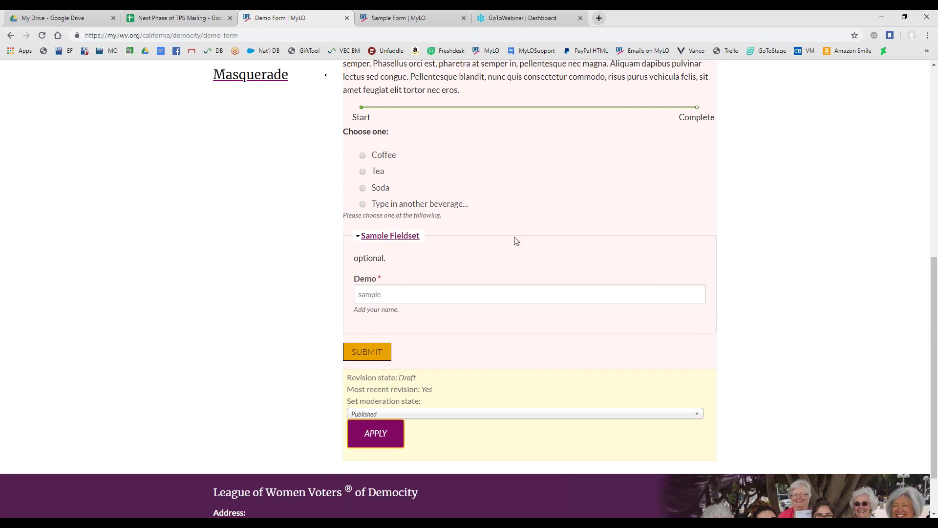
Collapse and expand Sample Fieldset to confirm the Demo field inside, then go back to Webform components
scroll(258, 348, up, 6)
scroll(483, 151, up, 1)
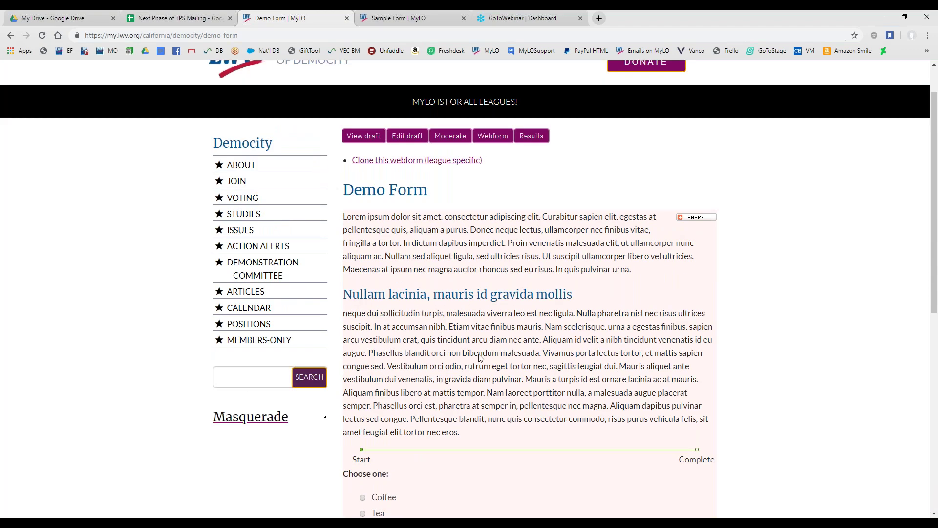
scroll(454, 374, down, 7)
click(371, 238)
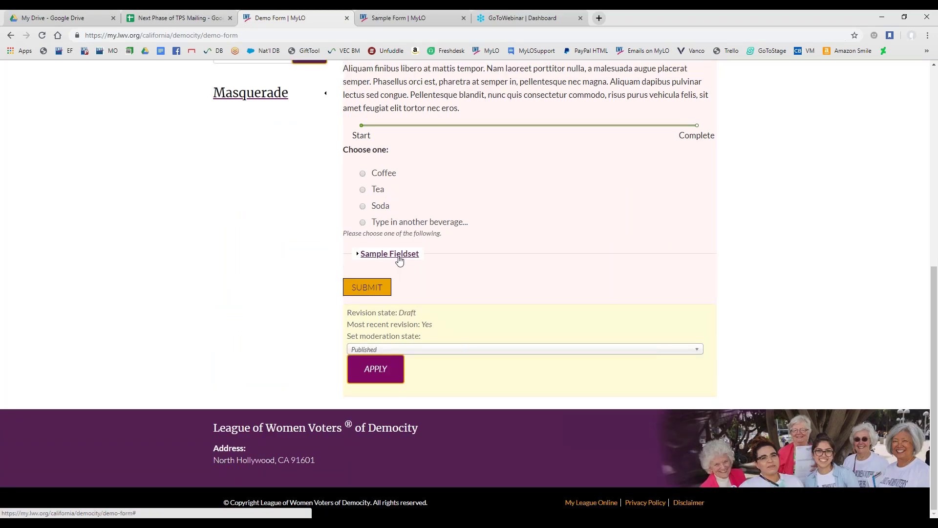
click(399, 258)
click(404, 238)
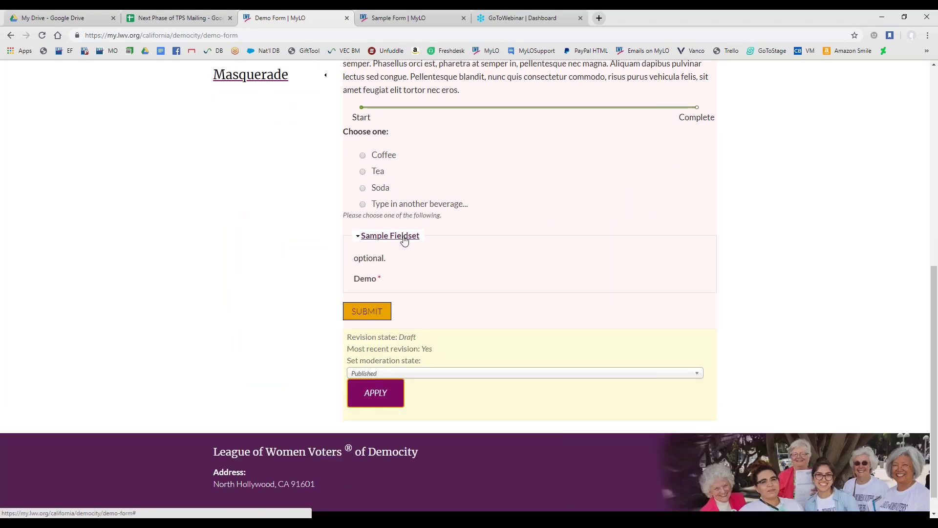
scroll(517, 133, up, 6)
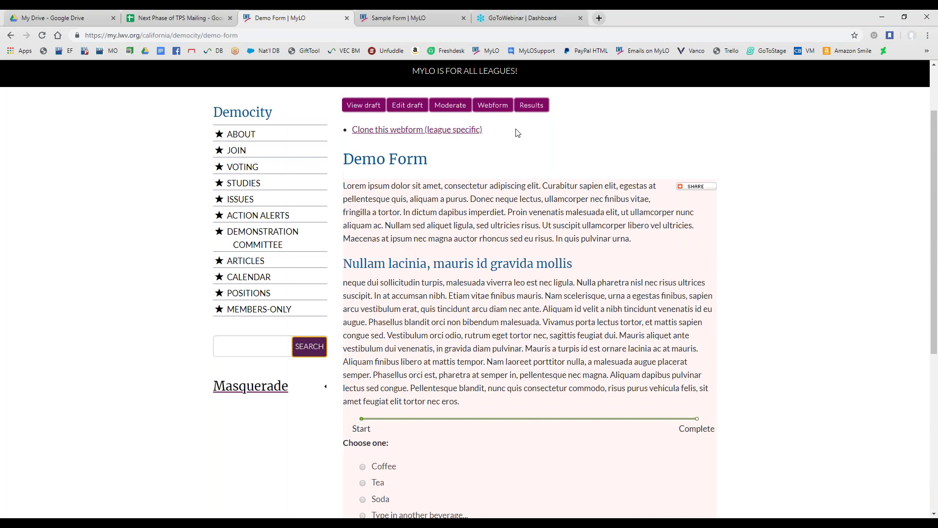
click(487, 106)
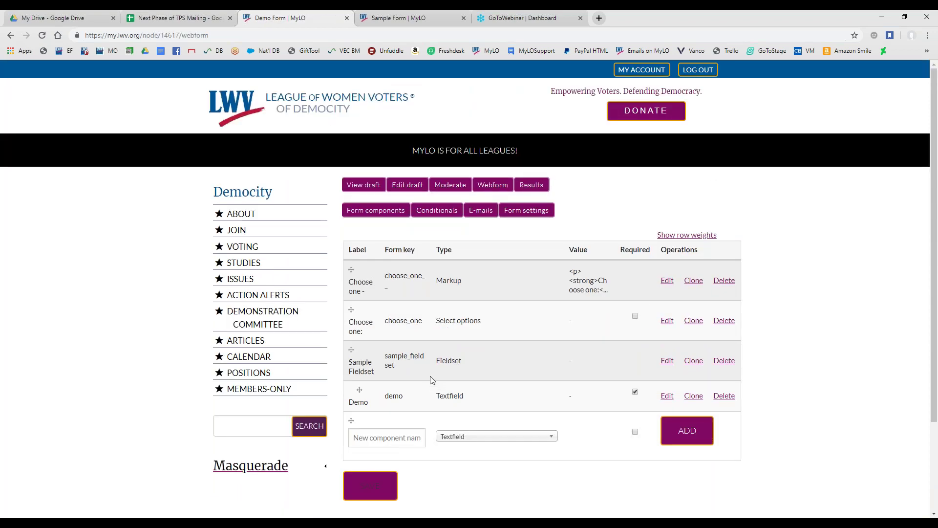
Add a new required E-mail-type component named 'Email Address'
scroll(432, 384, down, 1)
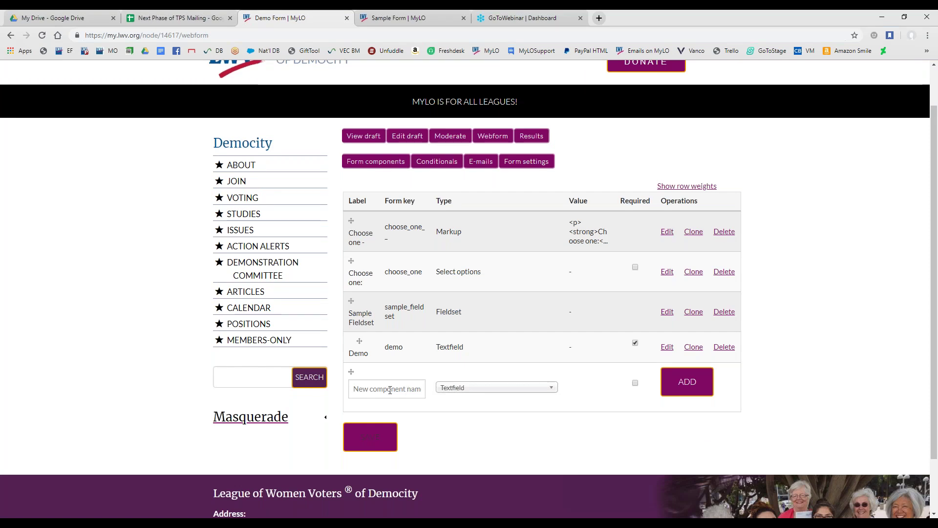
click(389, 389)
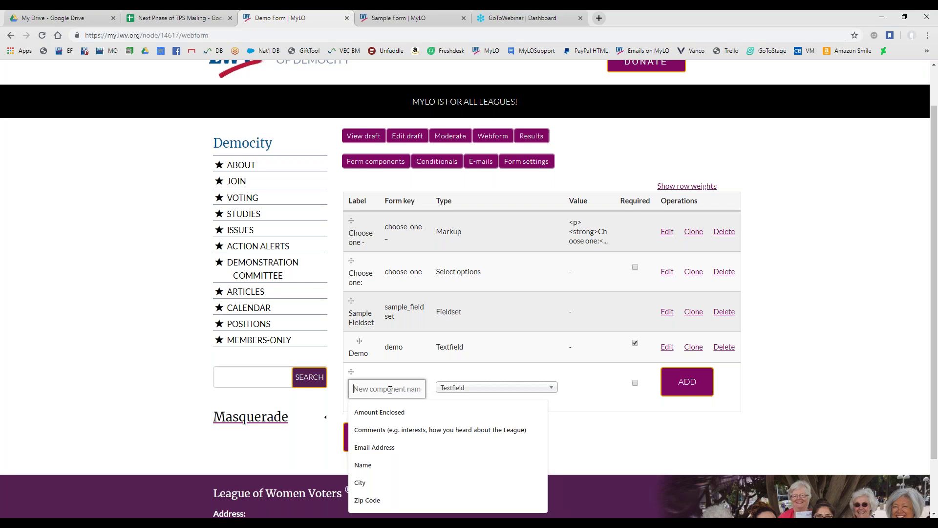
text(Eam)
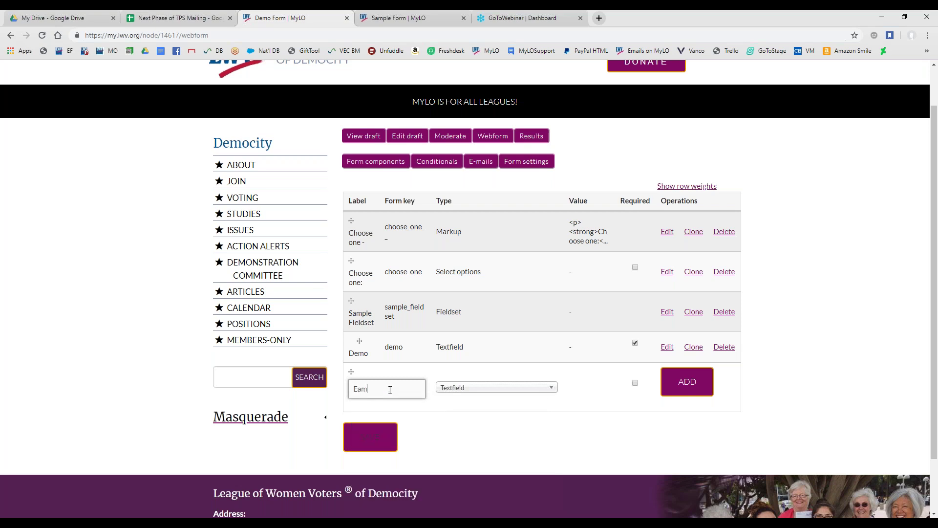
key(BackSpace)
key(BackSpace)
text(mail Address)
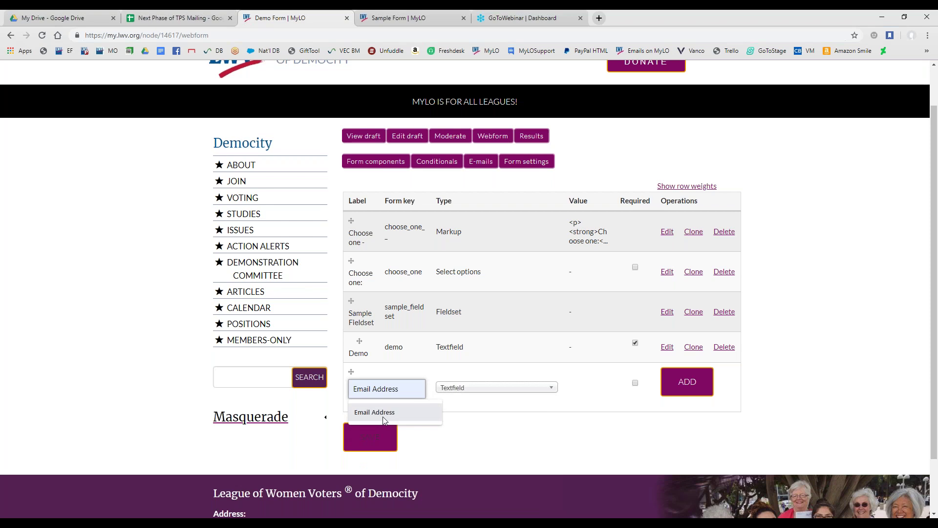
click(386, 418)
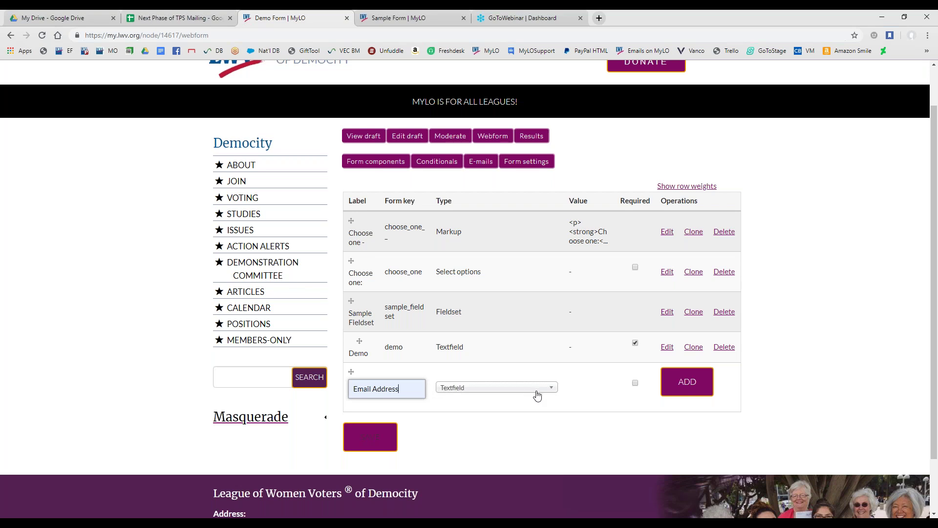
click(538, 395)
scroll(490, 430, up, 1)
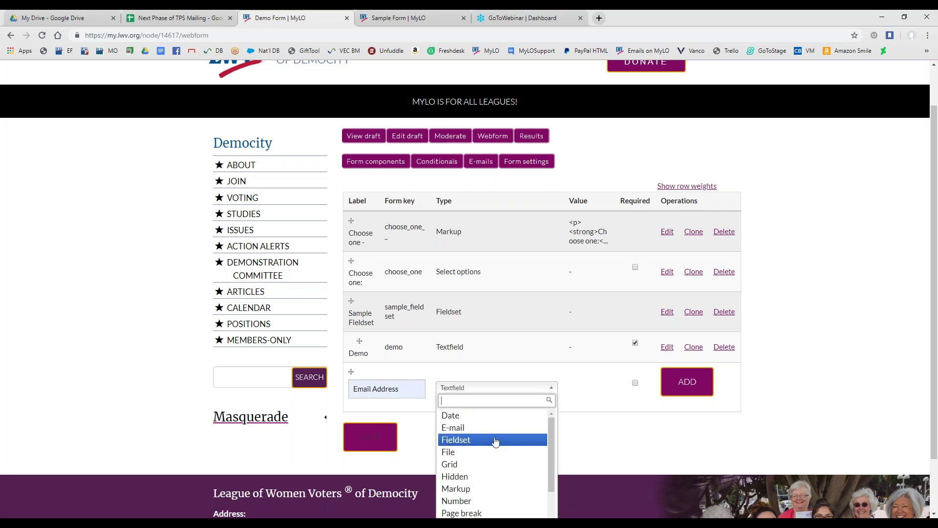
click(481, 429)
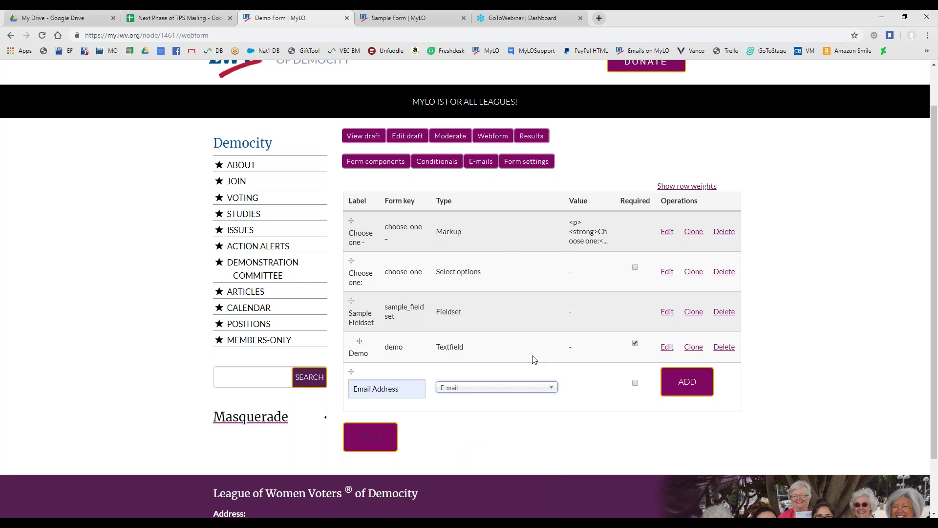
click(635, 383)
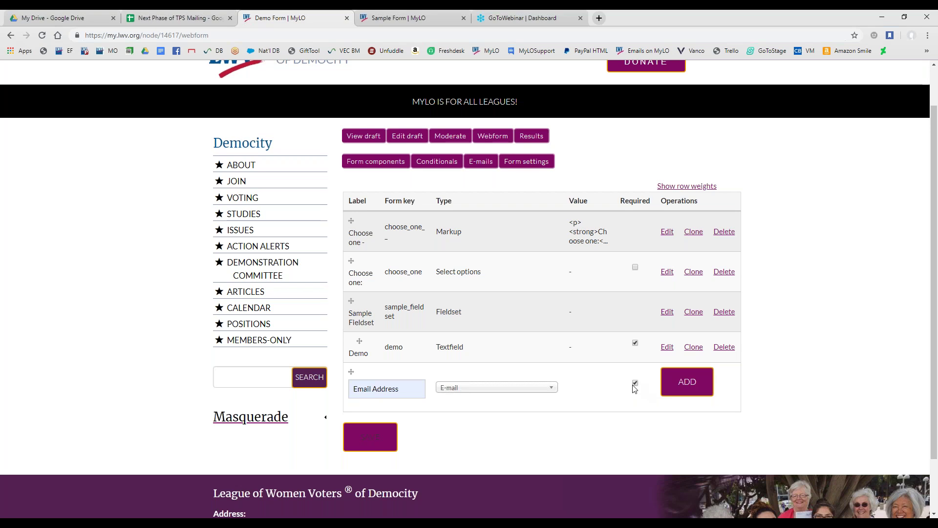
click(684, 394)
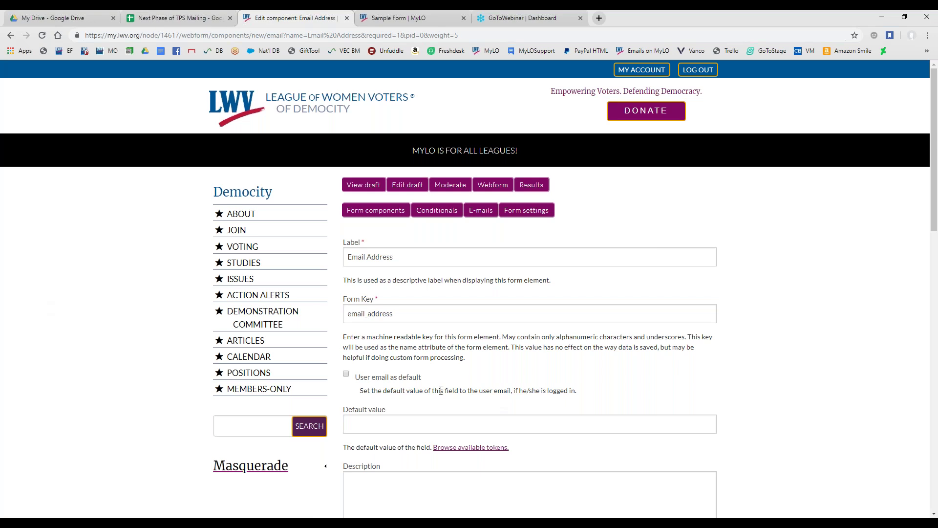
Set the Email Address default to the logged-in user's email
scroll(390, 351, down, 1)
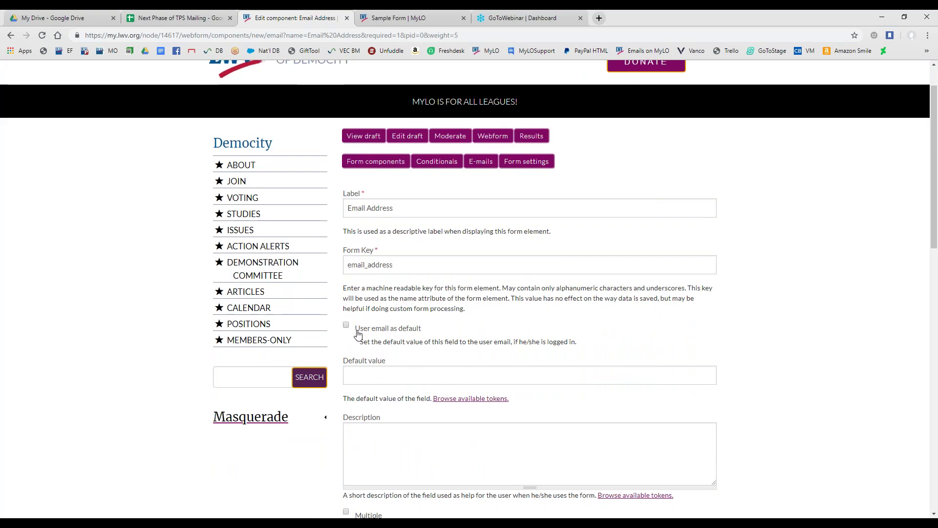
drag(357, 332, 598, 346)
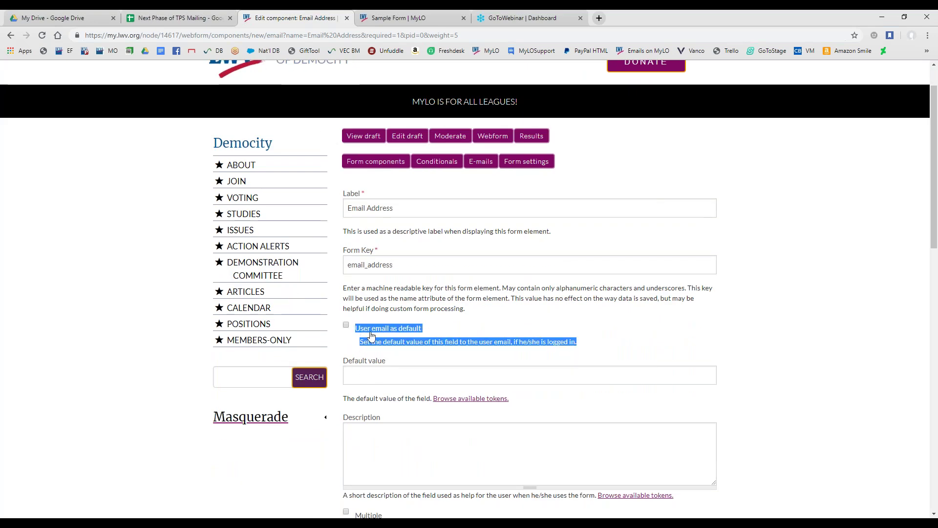
click(457, 334)
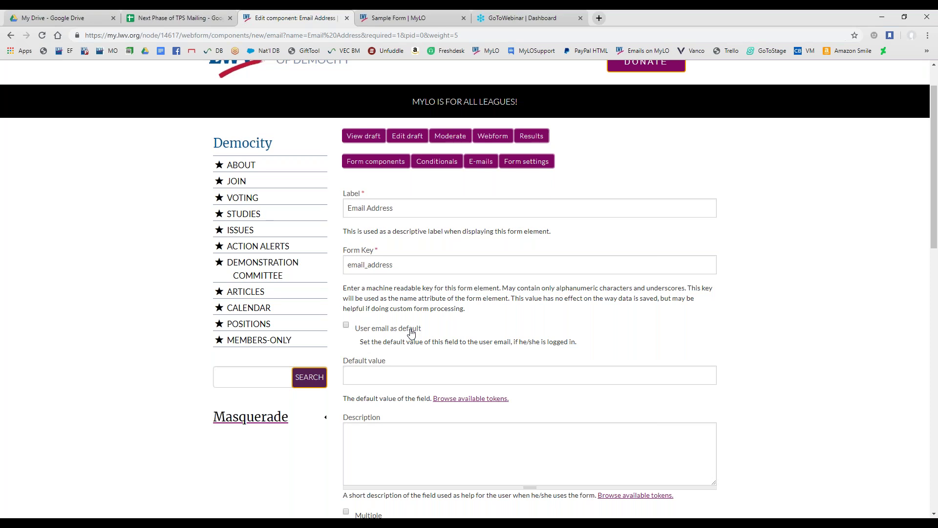
click(388, 334)
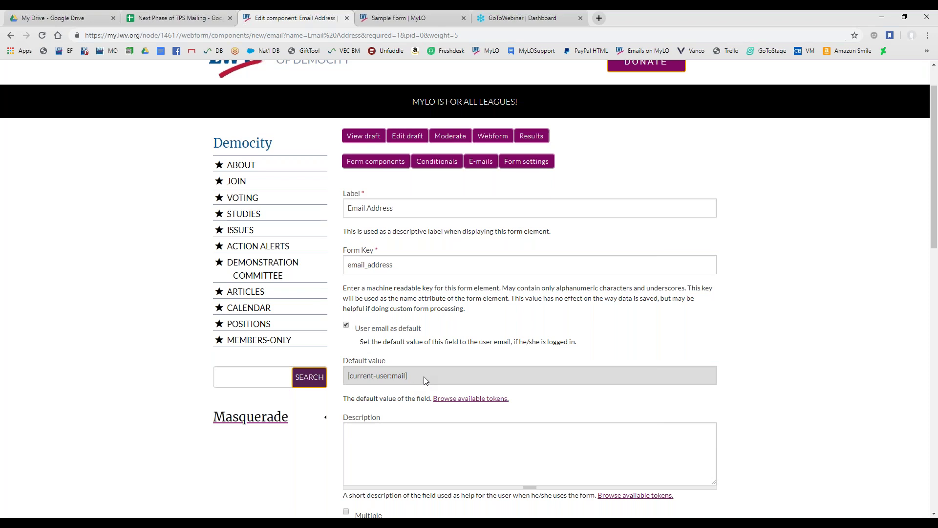
Give the Email Address field the description 'add your email address.'
scroll(410, 366, down, 2)
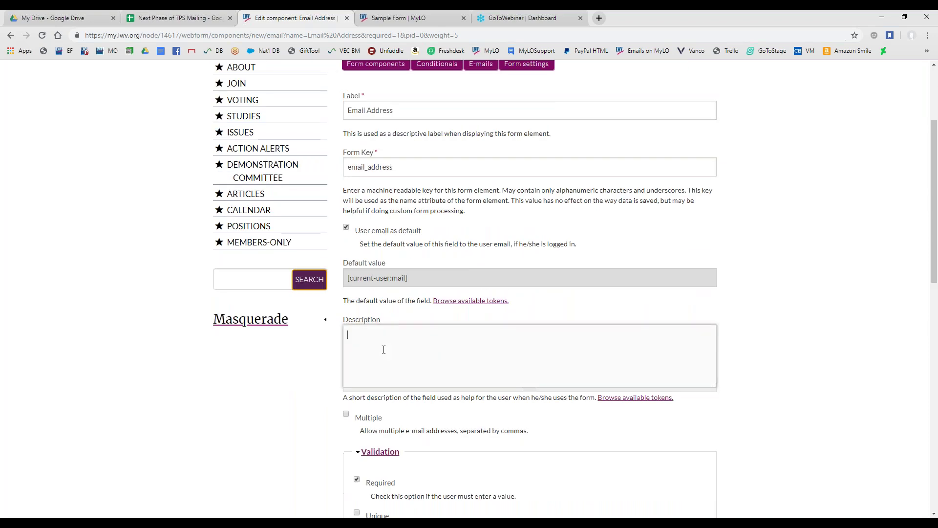
click(383, 349)
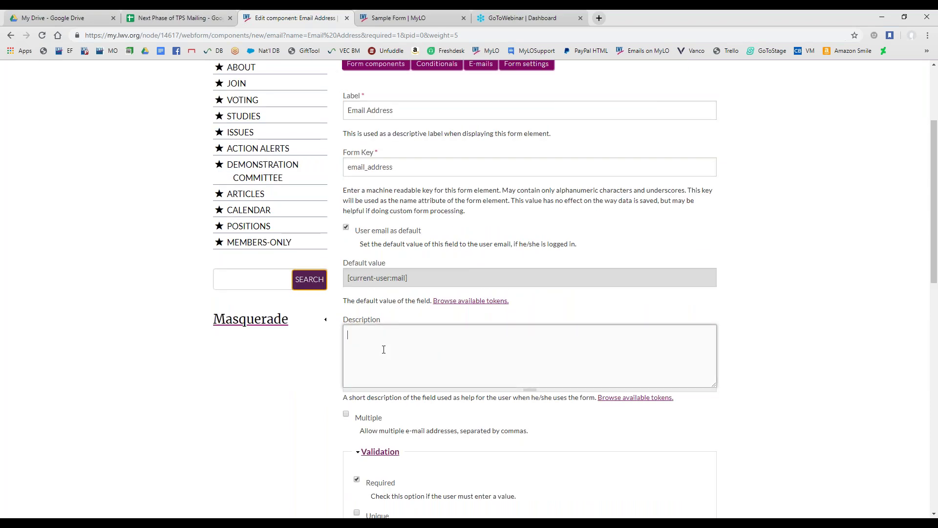
text(add your email address.)
Enable Required and Unique validation for the Email Address field
scroll(318, 367, down, 2)
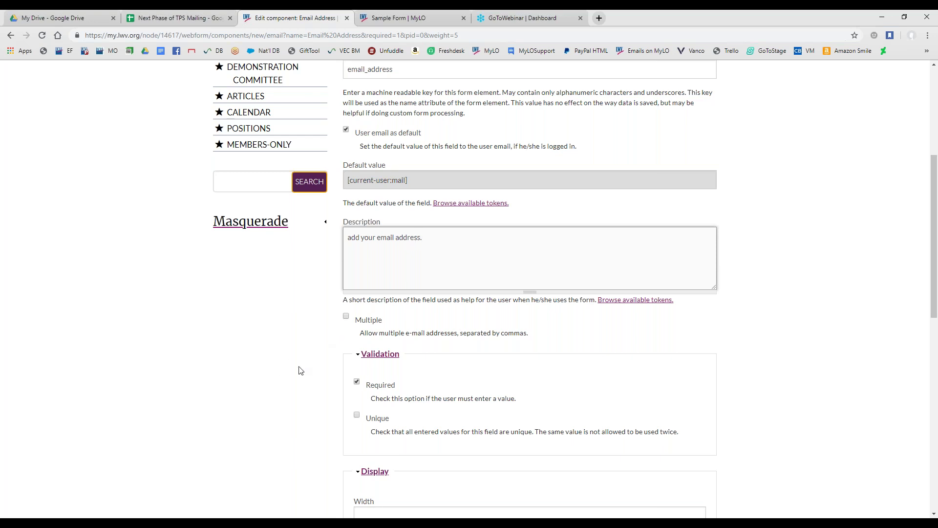
scroll(334, 314, down, 3)
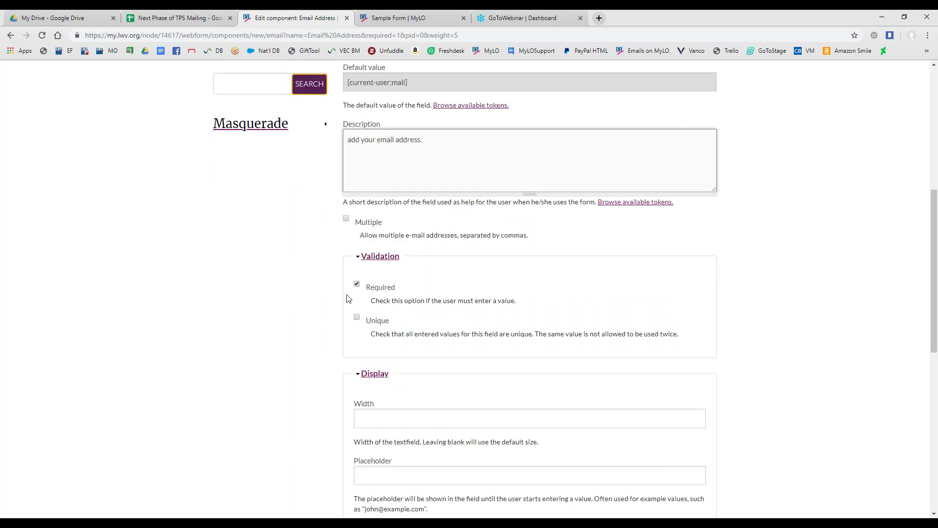
click(357, 235)
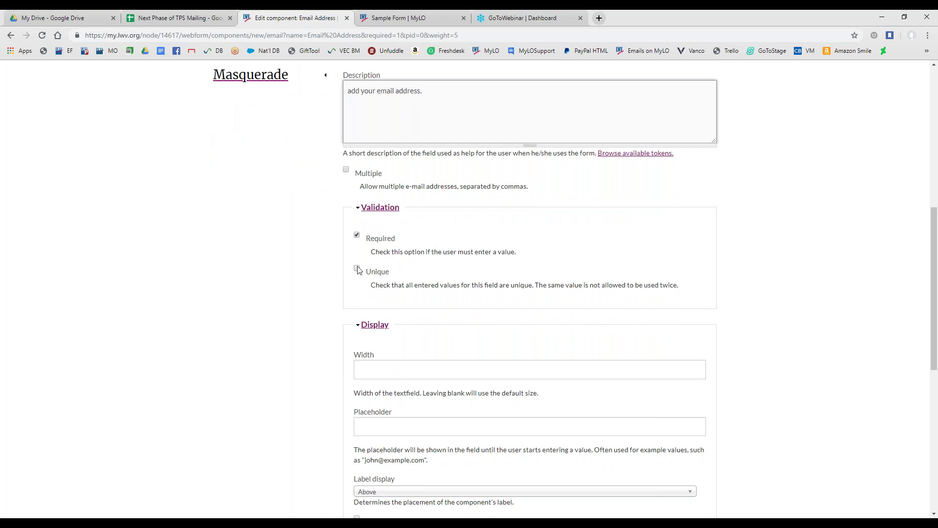
click(356, 269)
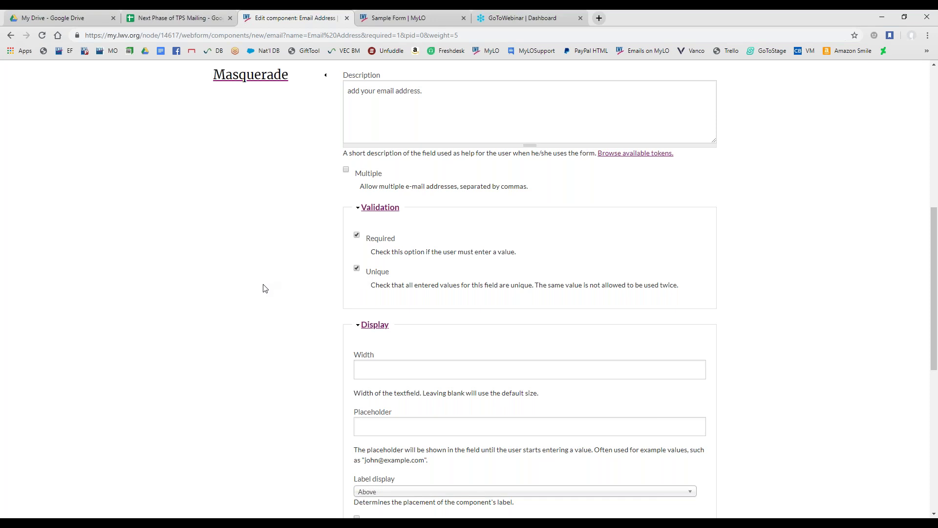
scroll(263, 288, down, 3)
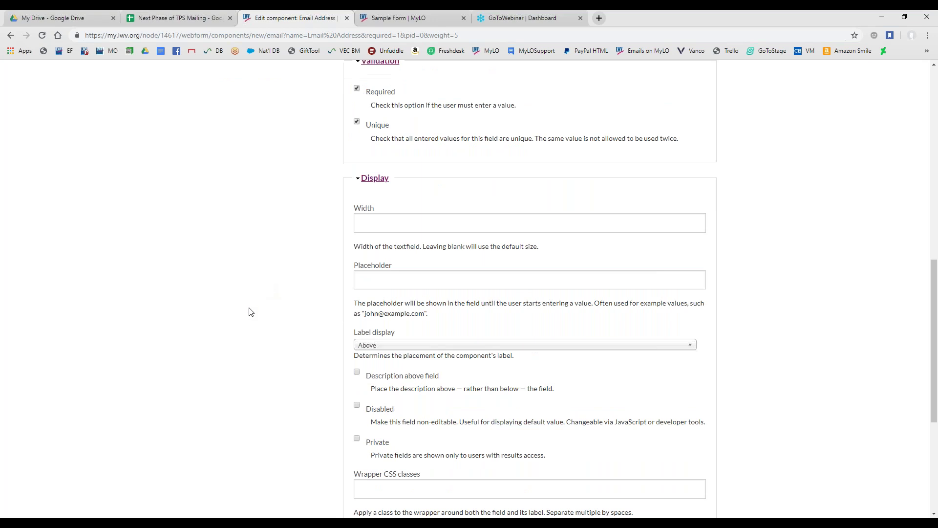
scroll(378, 228, down, 1)
click(366, 233)
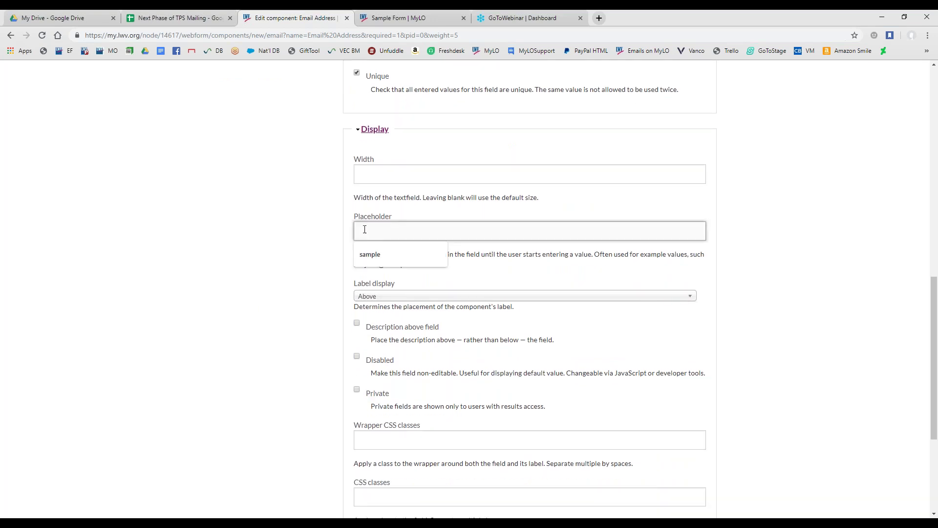
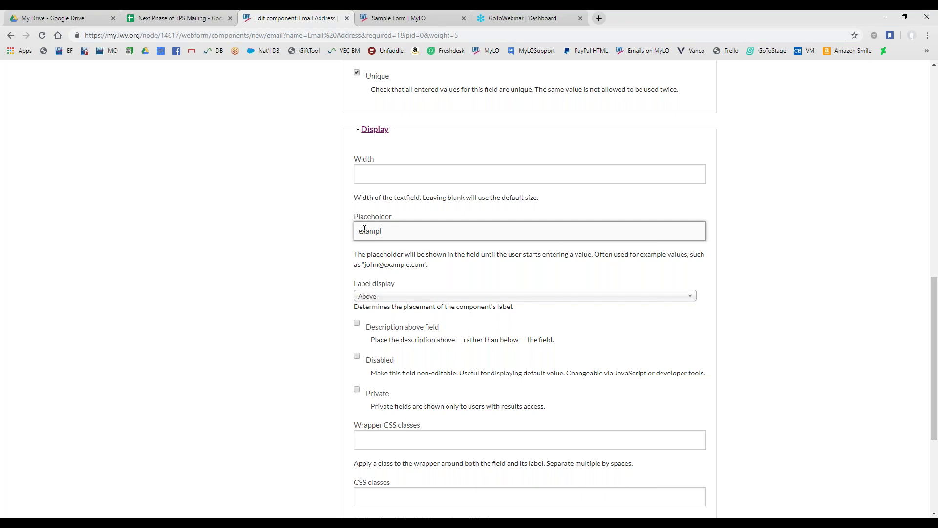
click(328, 256)
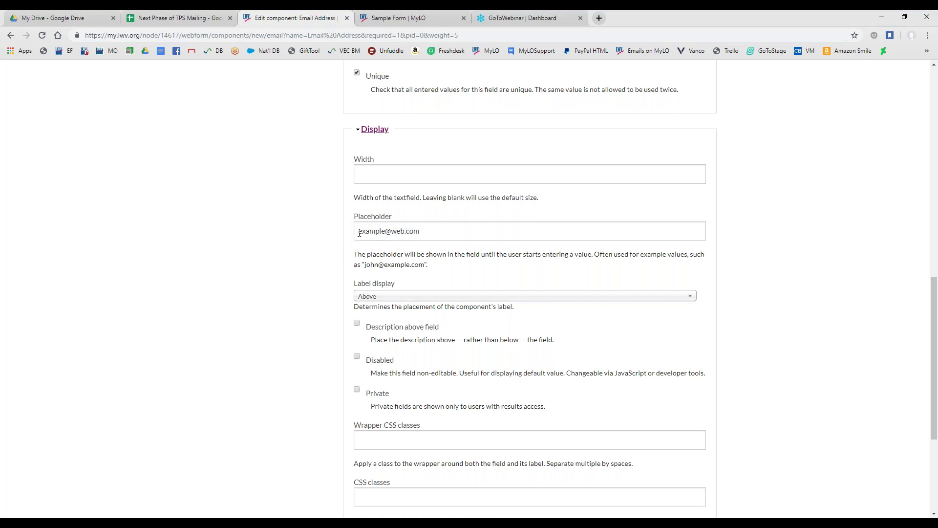
scroll(362, 251, down, 2)
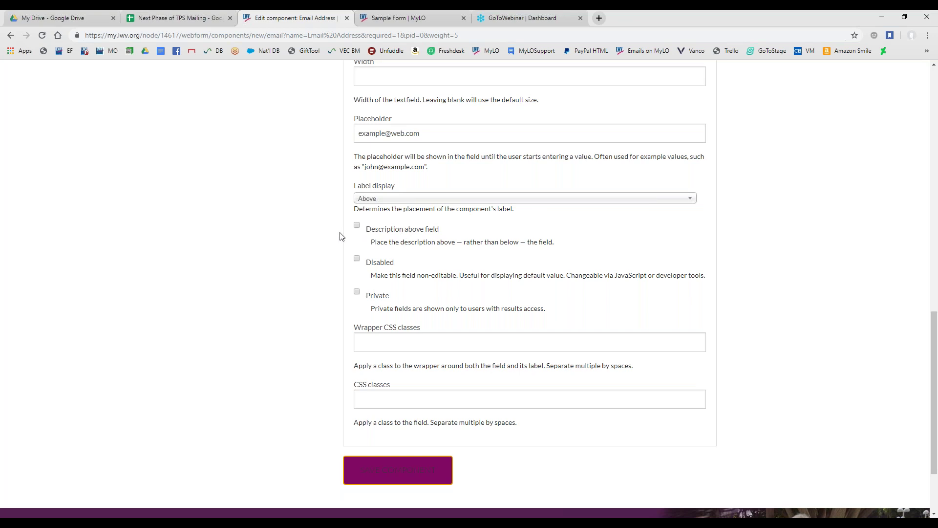
scroll(308, 244, down, 2)
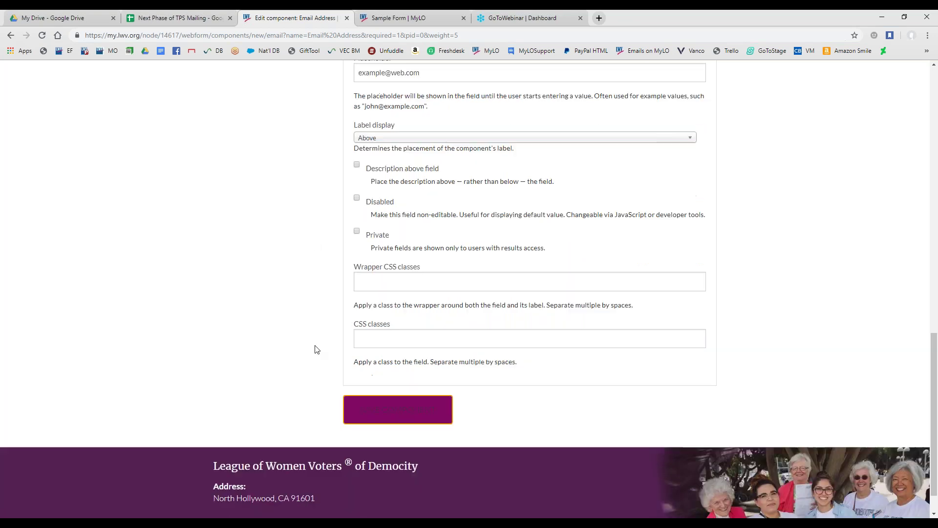
click(382, 380)
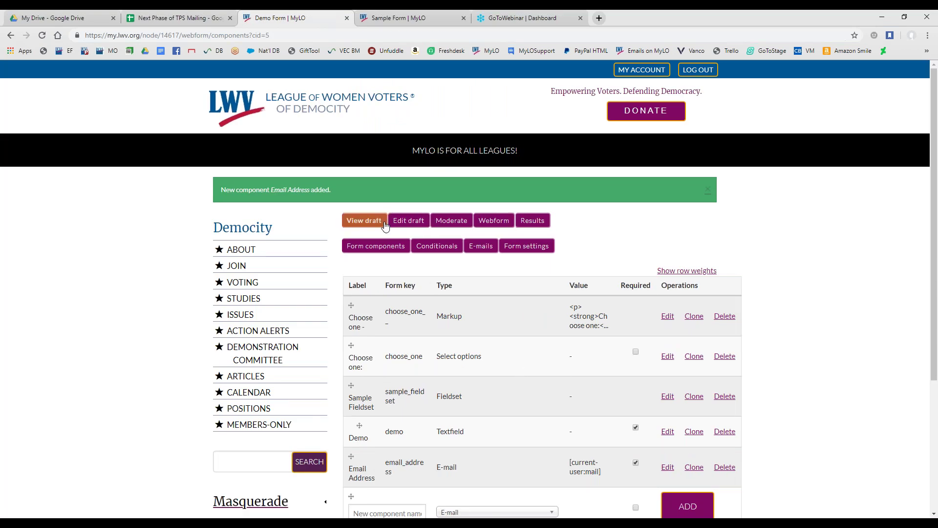
Preview the Demo Form draft, showing the required Email Address field prefilled
click(359, 223)
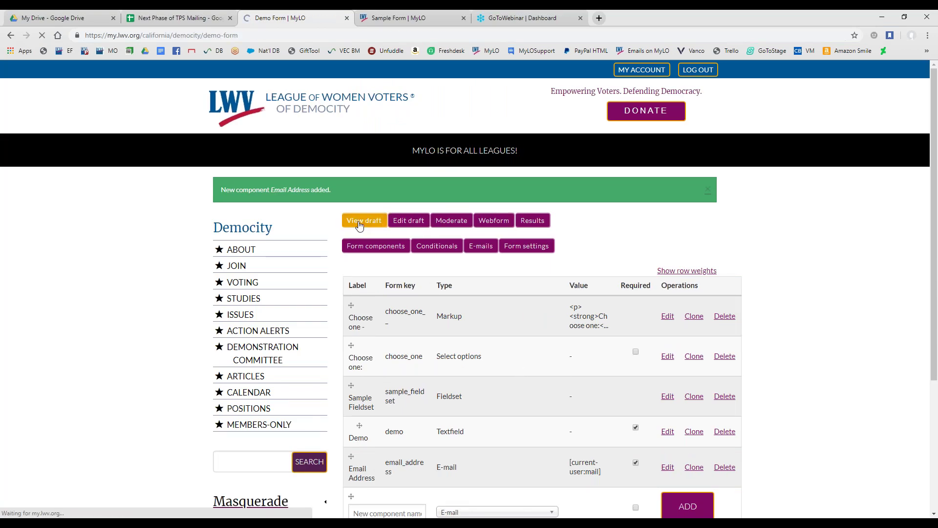
scroll(364, 244, down, 6)
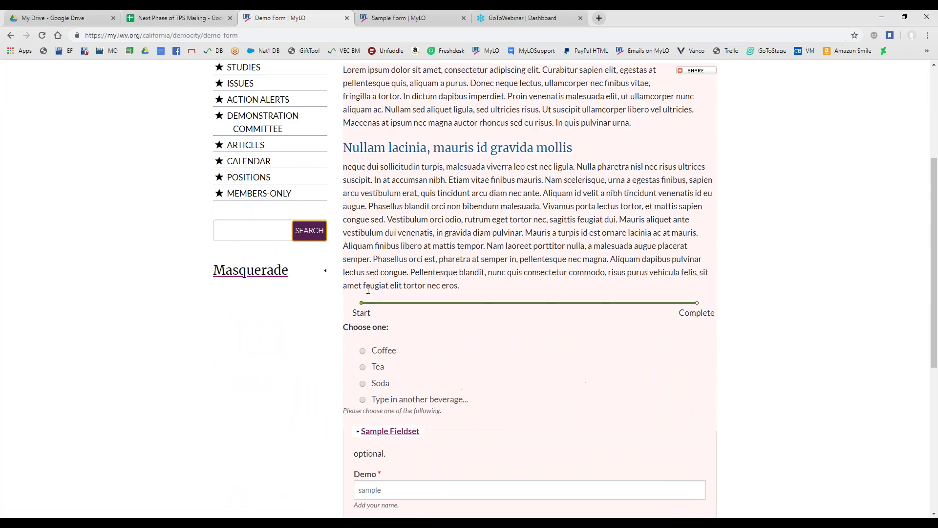
scroll(287, 323, down, 1)
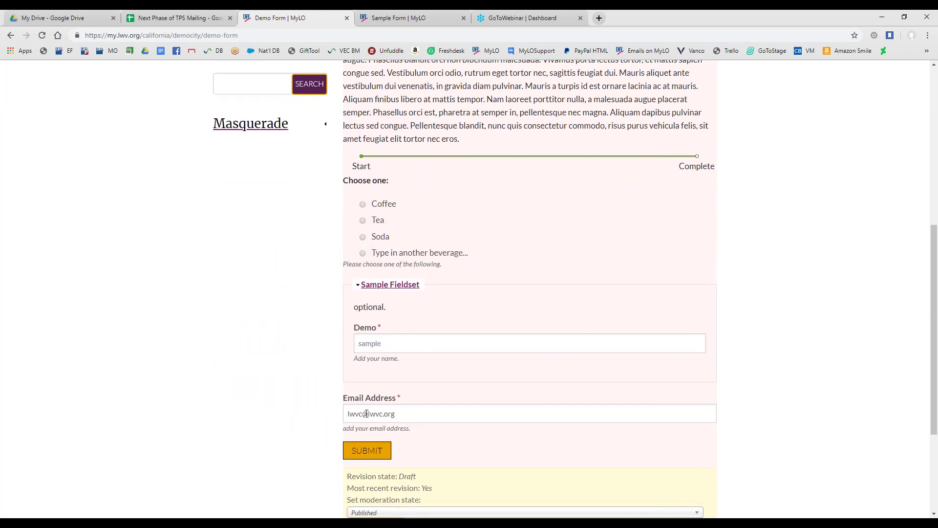
drag(411, 417, 342, 414)
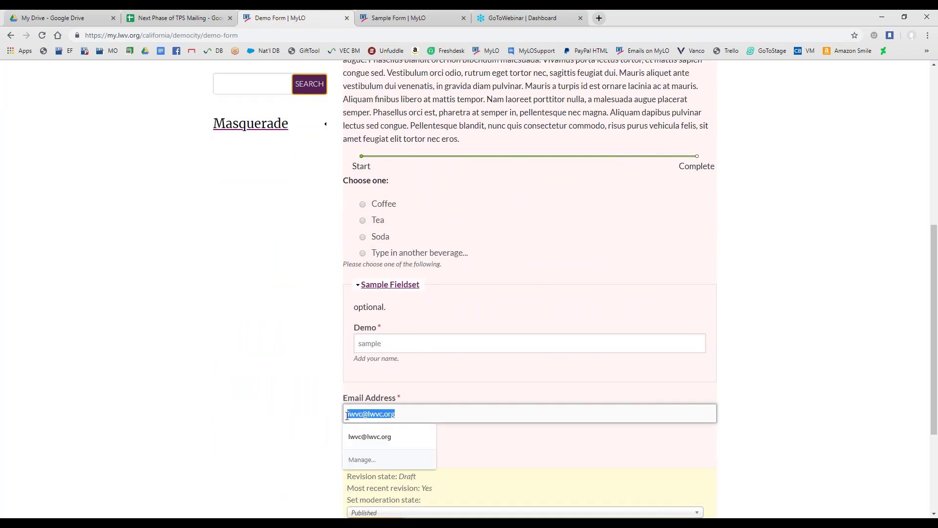
click(298, 410)
triple_click(412, 419)
key(BackSpace)
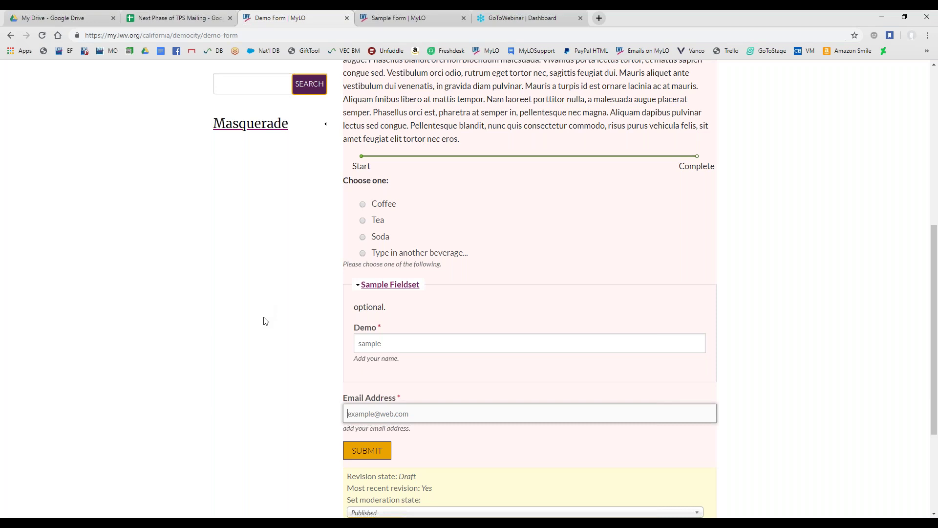
scroll(274, 317, down, 2)
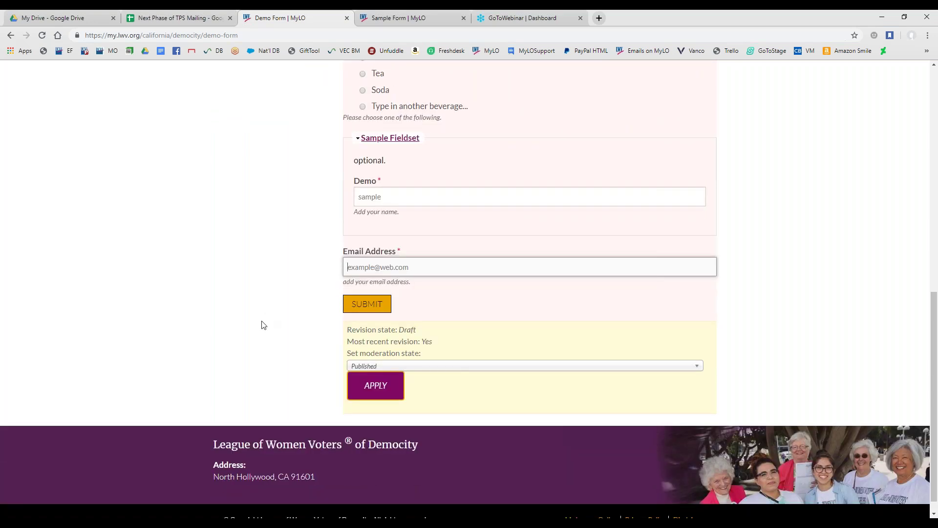
scroll(262, 325, up, 10)
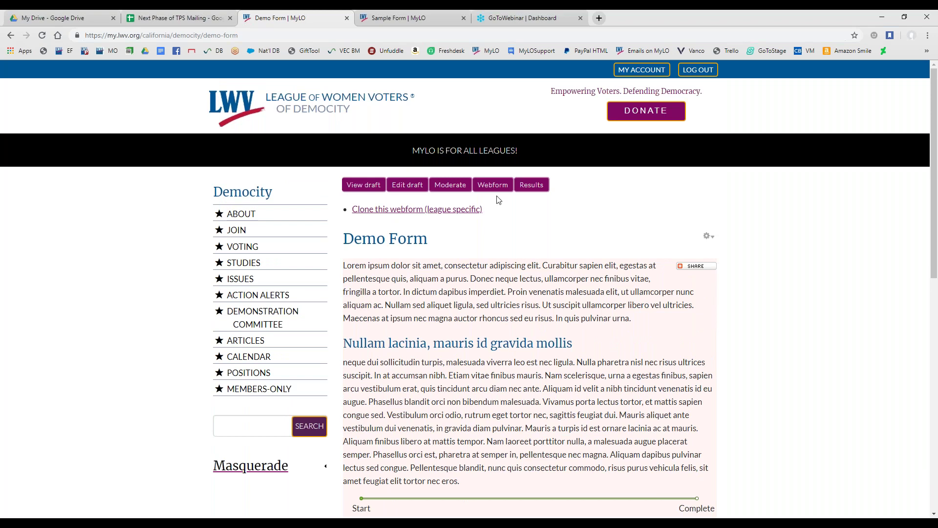
scroll(421, 408, down, 5)
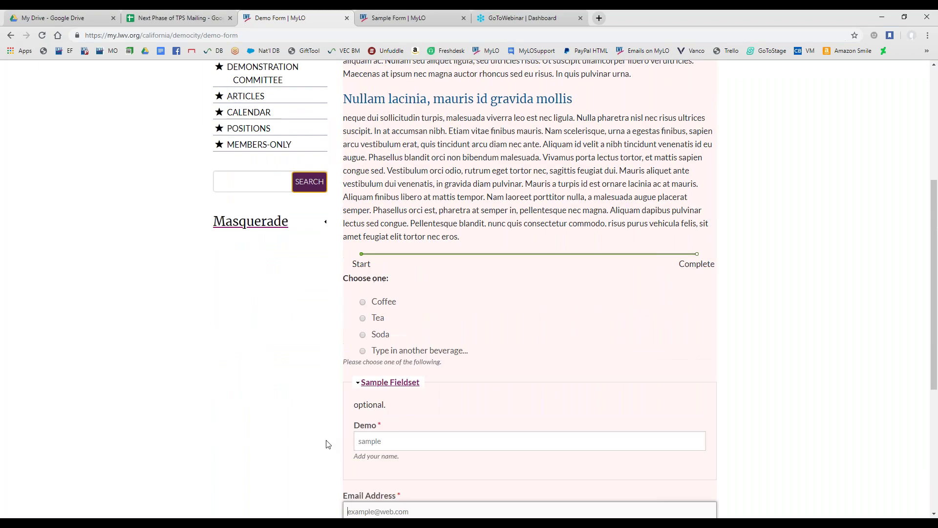
scroll(314, 434, down, 1)
scroll(314, 433, up, 5)
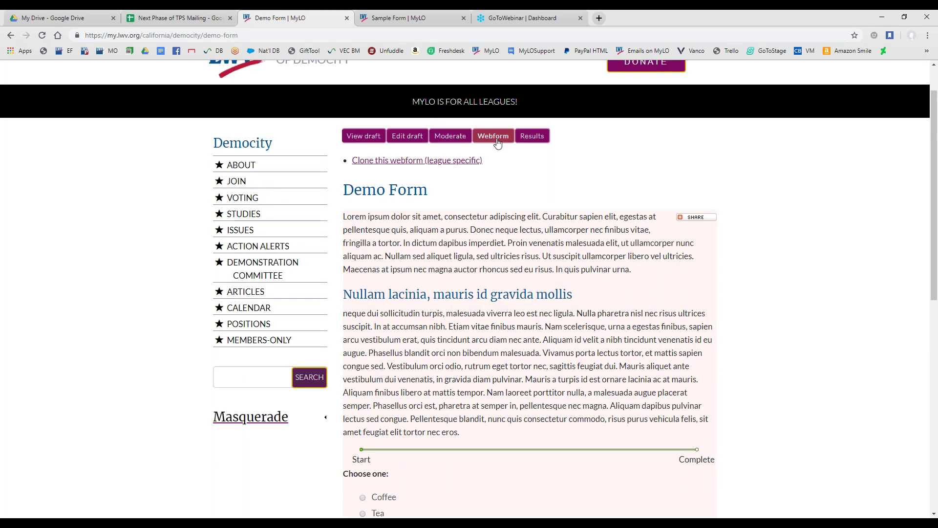
Go to the Demo Form's Webform Form settings and put the cursor in the empty Confirmation message
click(494, 141)
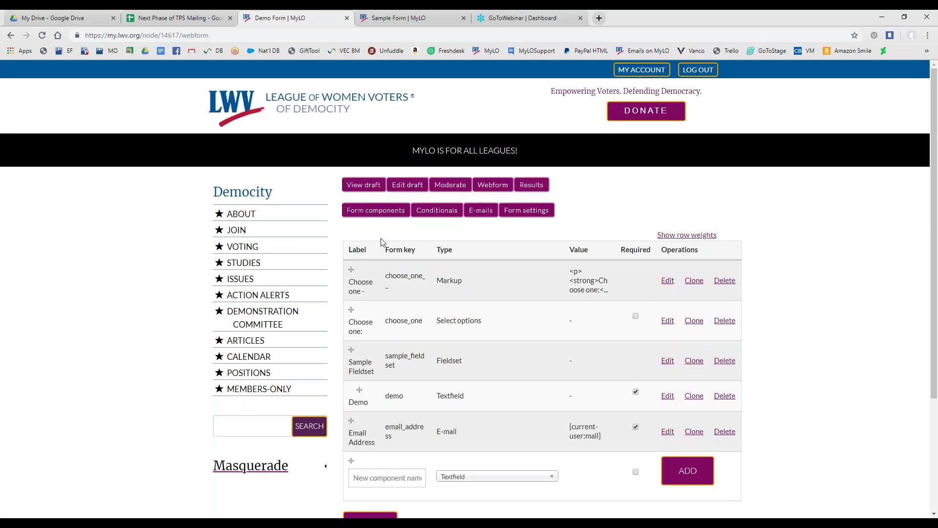
click(530, 215)
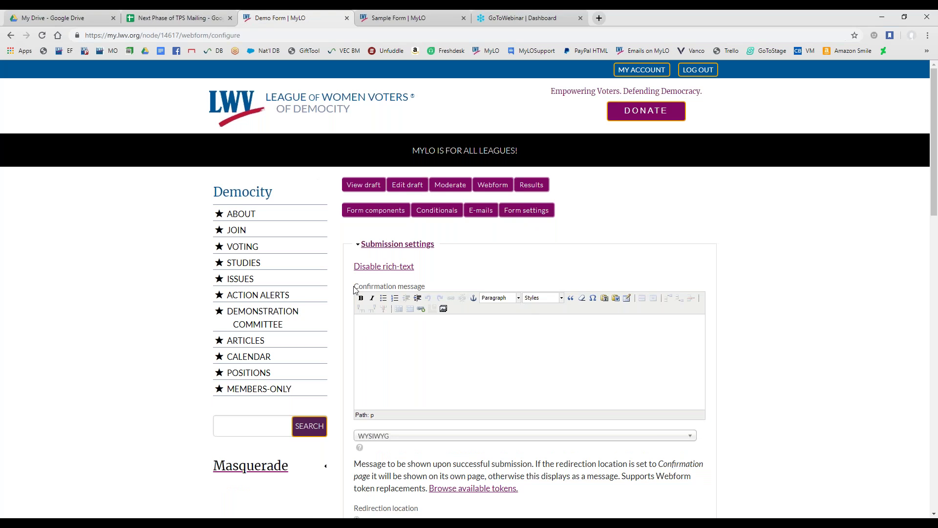
drag(354, 288, 446, 292)
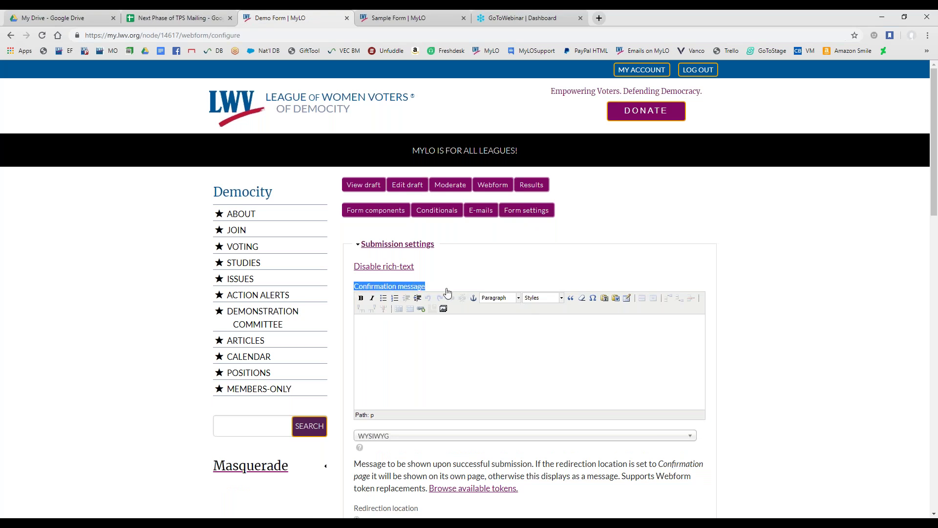
click(394, 328)
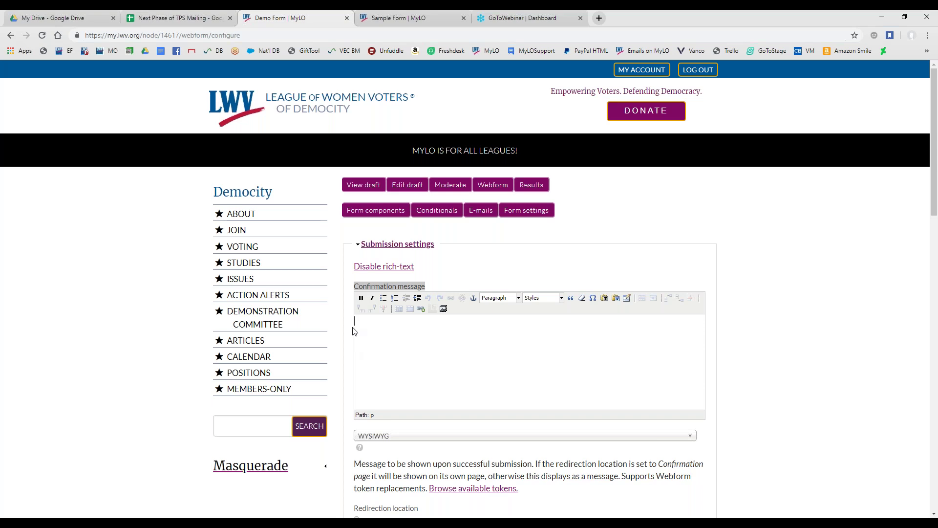
scroll(373, 240, down, 2)
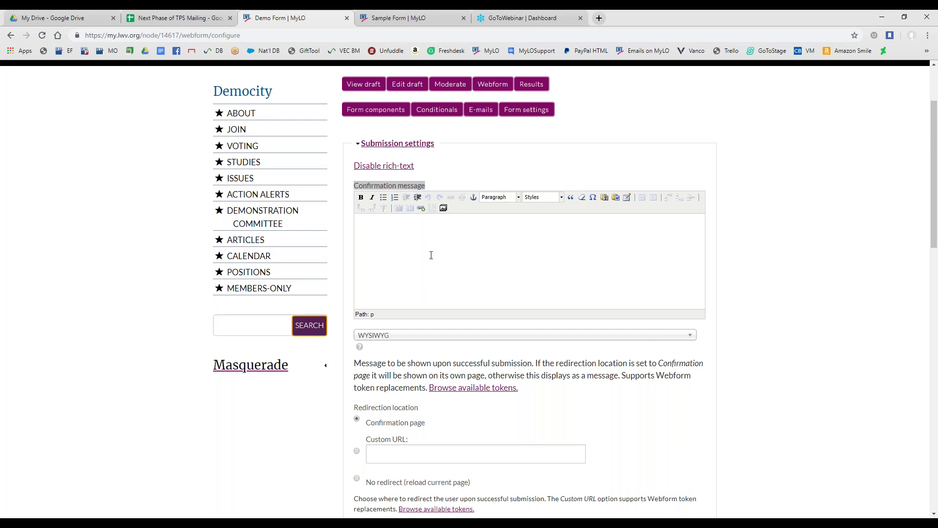
scroll(423, 258, down, 3)
Set Redirection location to Confirmation page, after reviewing the Custom URL and no-redirect options
drag(341, 276, 435, 272)
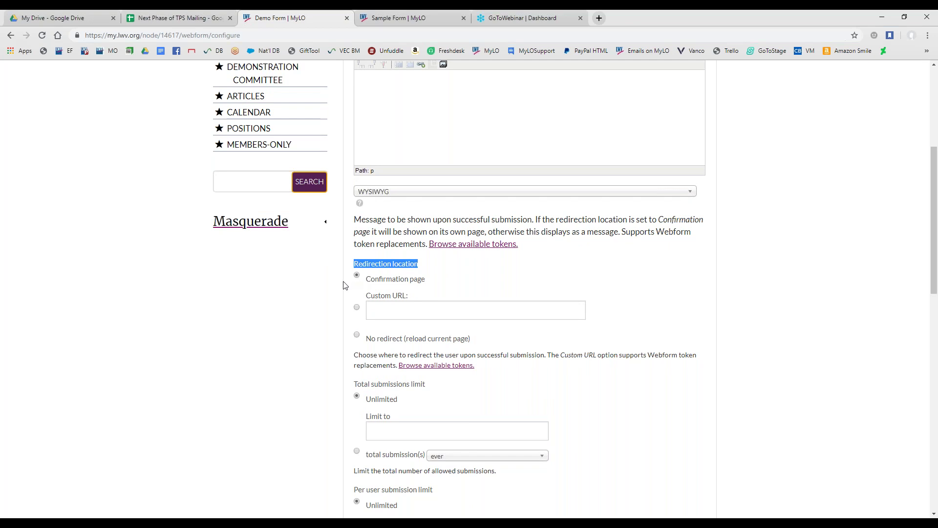
scroll(348, 282, up, 1)
click(405, 136)
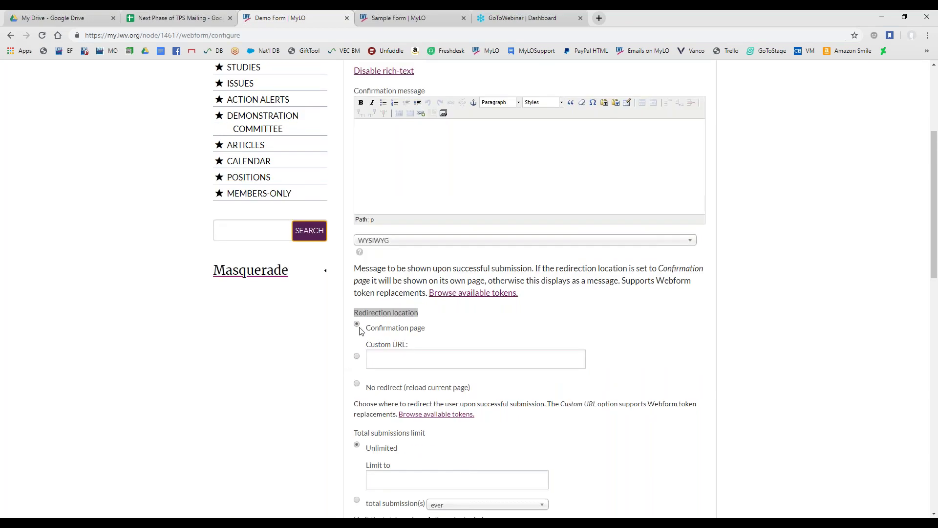
click(387, 332)
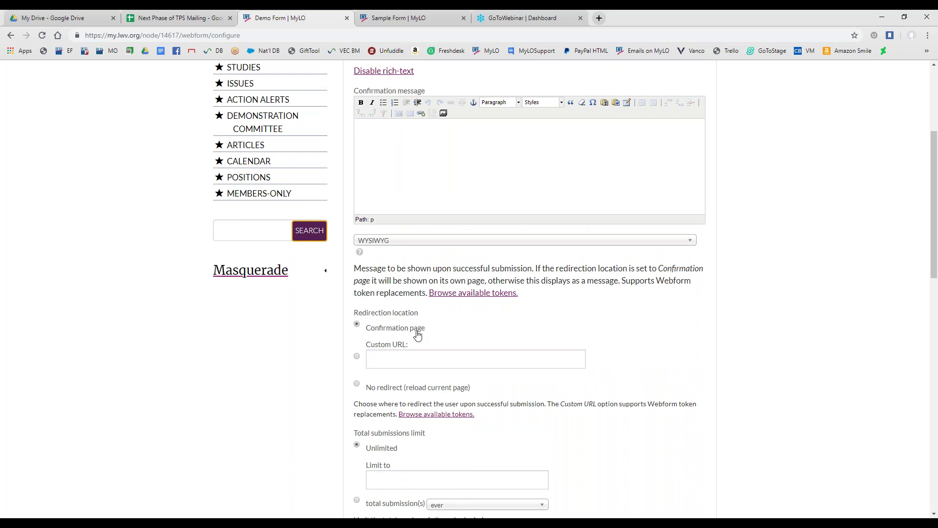
click(401, 359)
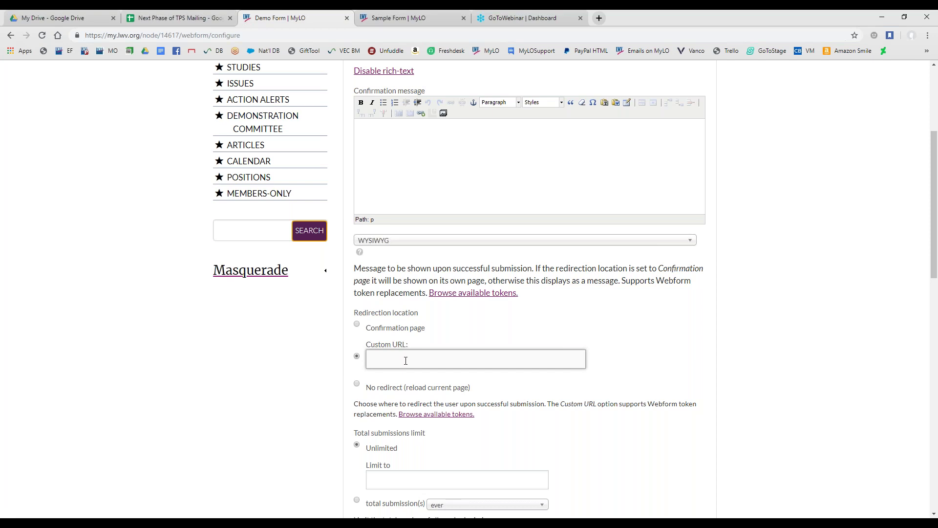
drag(365, 344, 421, 350)
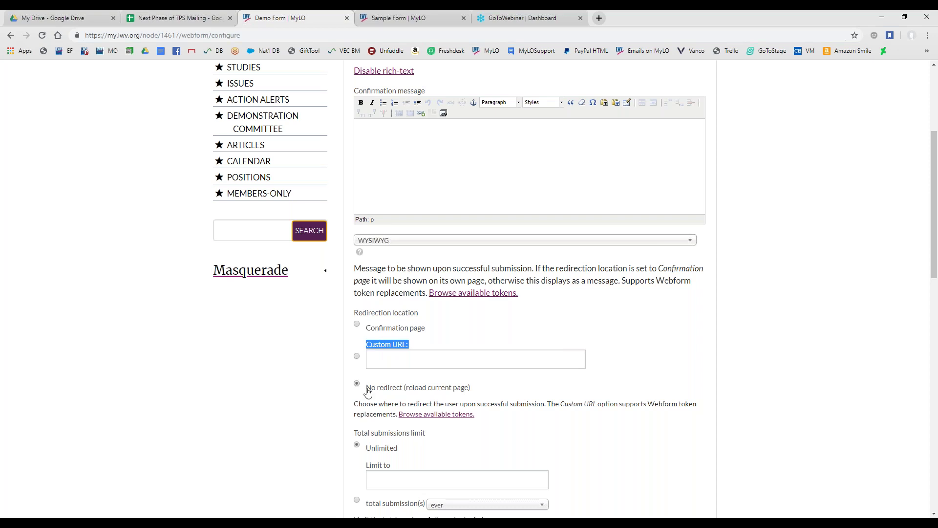
drag(471, 387, 368, 394)
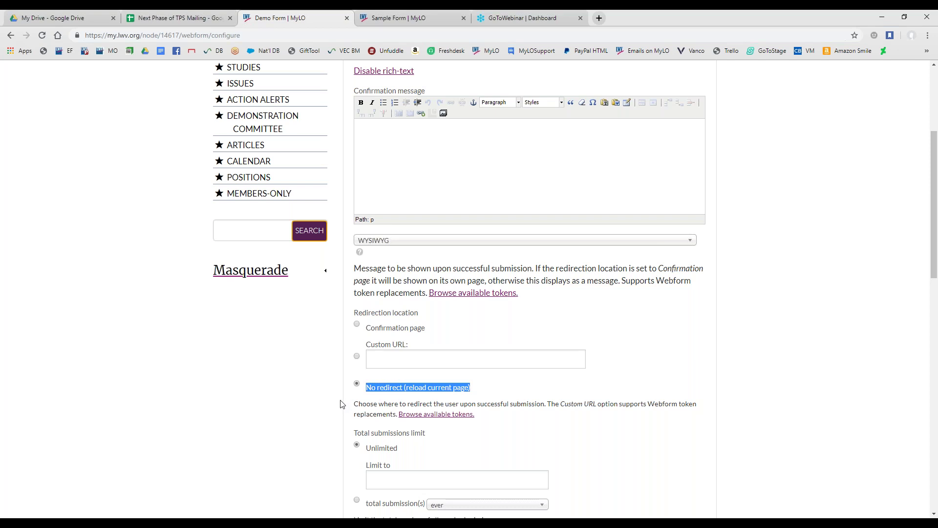
scroll(309, 408, down, 3)
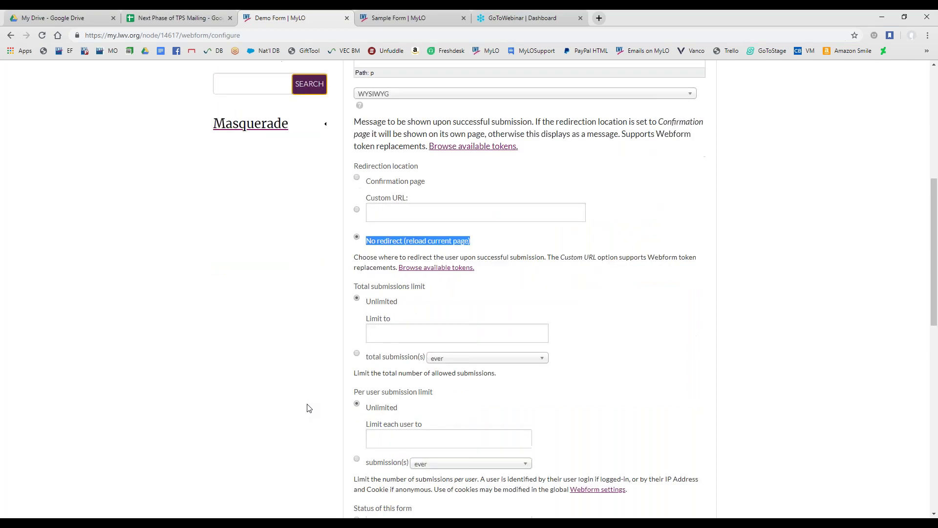
click(357, 177)
scroll(299, 291, up, 5)
click(455, 247)
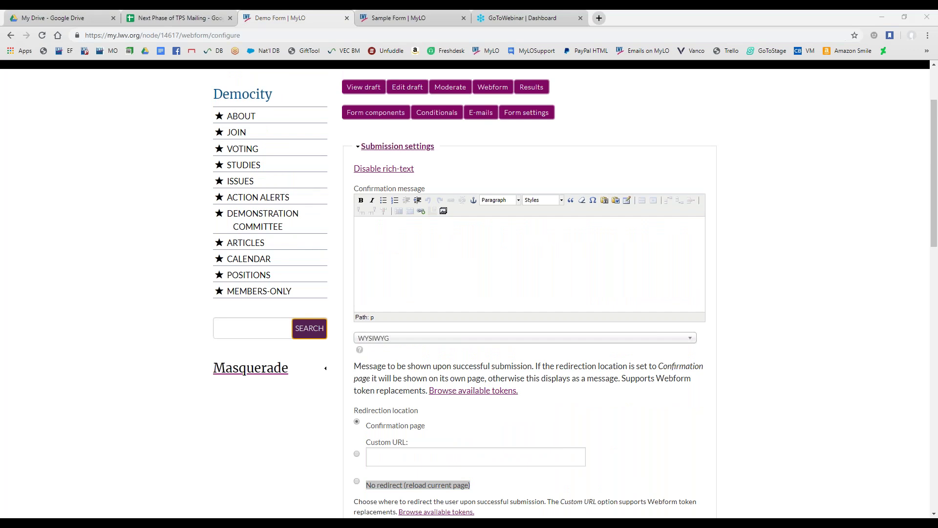
Paste Lorem ipsum text into the confirmation message and make its first sentence a Heading 2
right_click(477, 250)
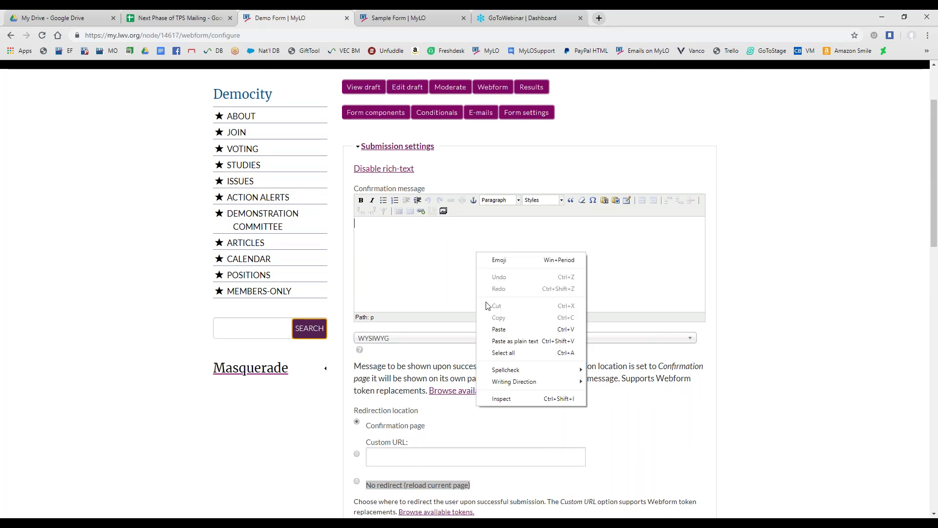
click(506, 337)
click(557, 225)
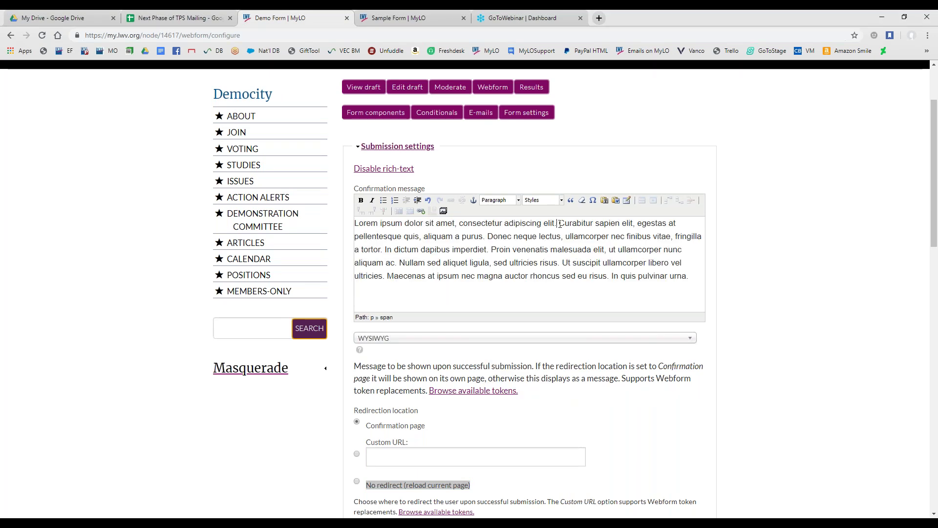
key(Return)
drag(557, 223, 354, 223)
click(517, 200)
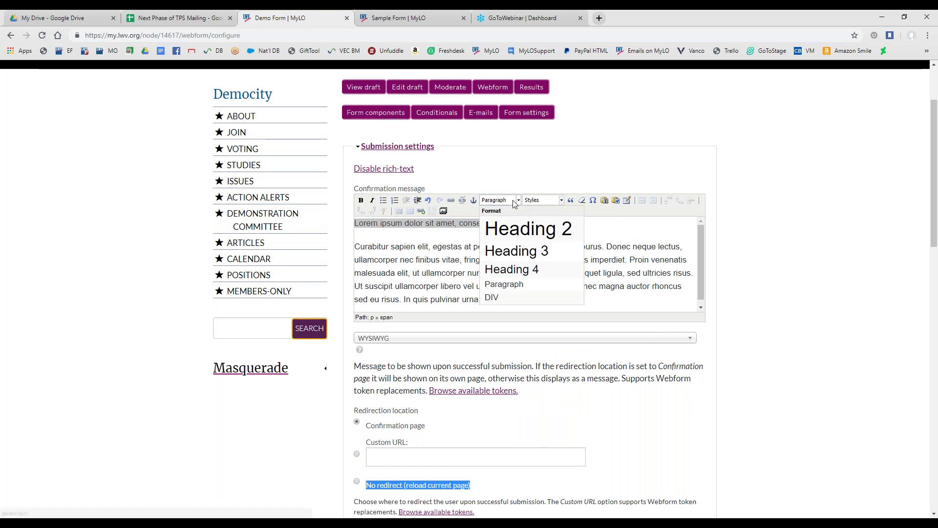
click(528, 228)
scroll(436, 302, down, 1)
Split off the final Maecenas sentence and style it as a yellow Notice box
click(508, 282)
key(Return)
scroll(675, 299, down, 1)
drag(675, 299, 271, 292)
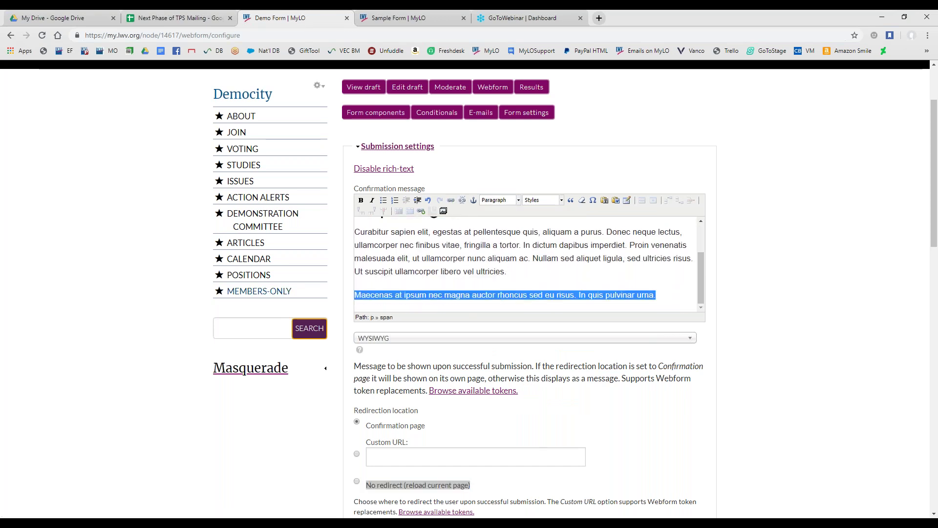
click(542, 200)
click(562, 244)
click(505, 261)
scroll(505, 262, down, 1)
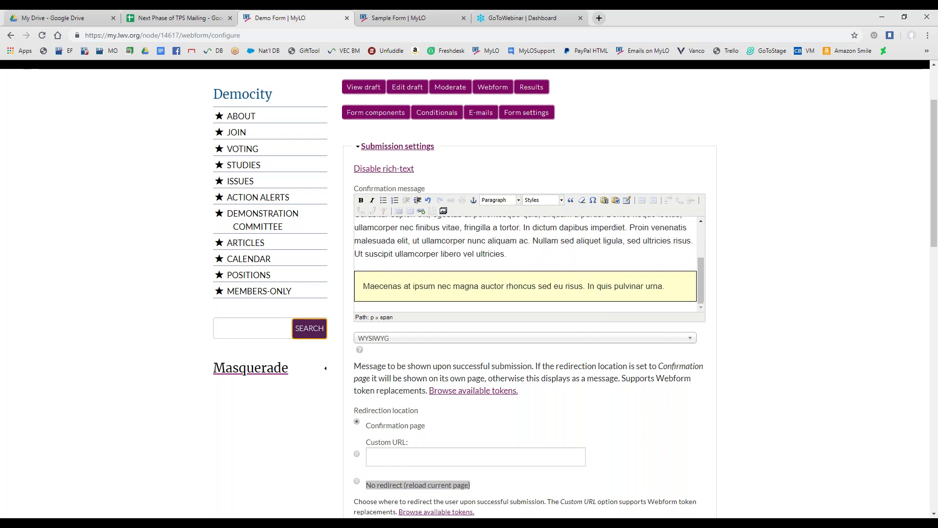
scroll(372, 405, down, 3)
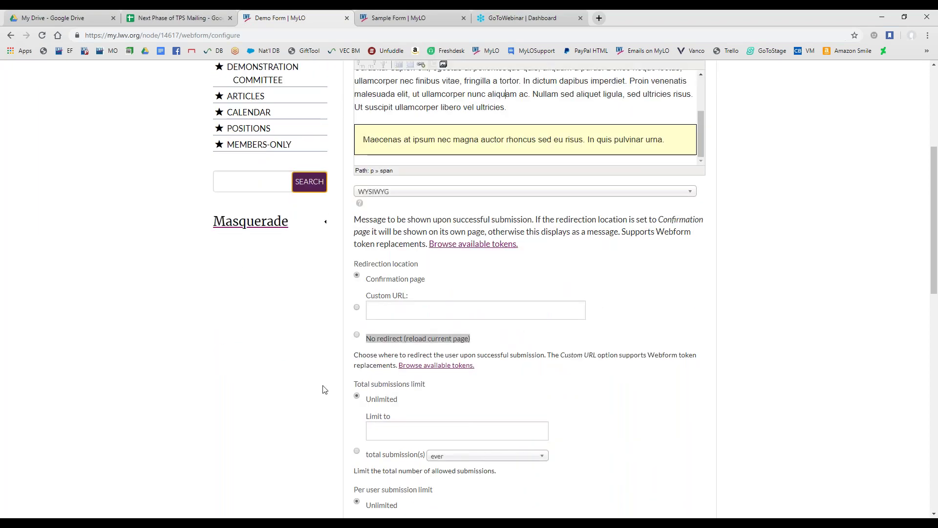
scroll(335, 370, down, 2)
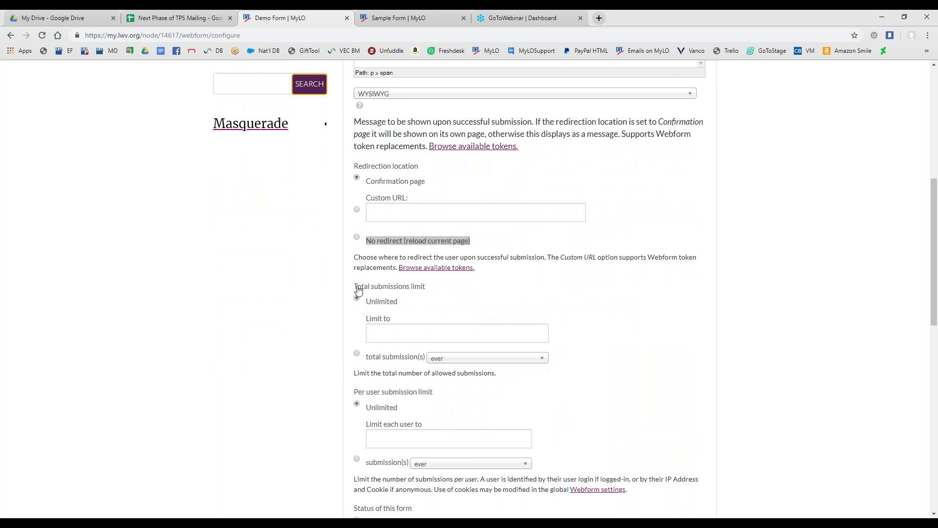
Switch total and per-user submission limits from Unlimited, periods left at 'ever', and set status to Closed
drag(352, 287, 421, 291)
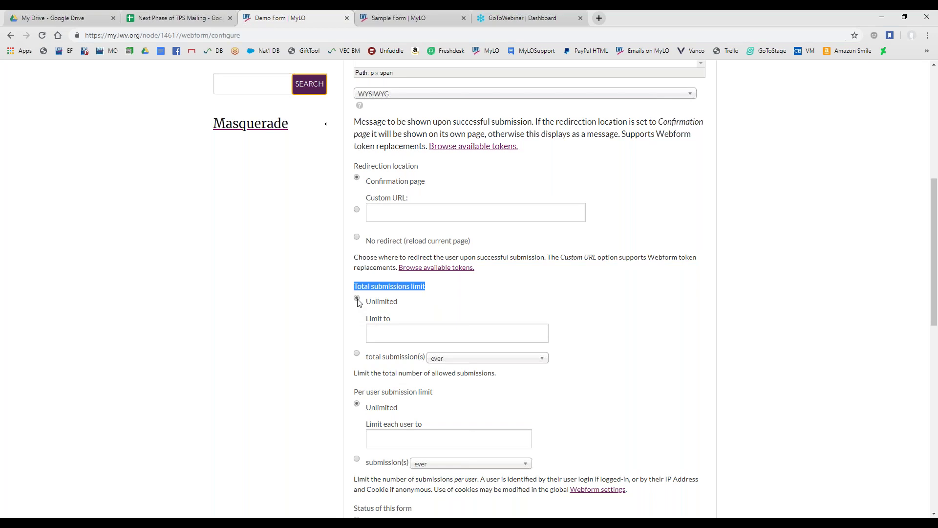
click(388, 329)
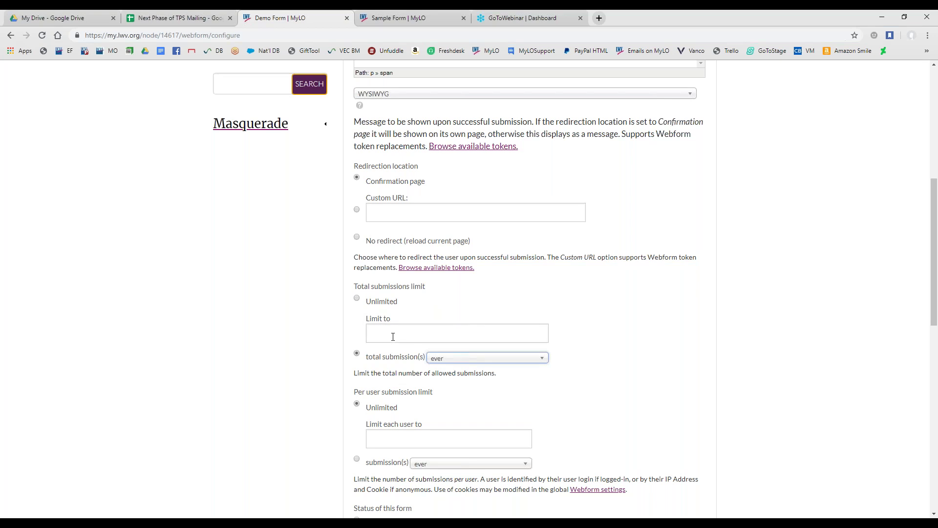
click(367, 336)
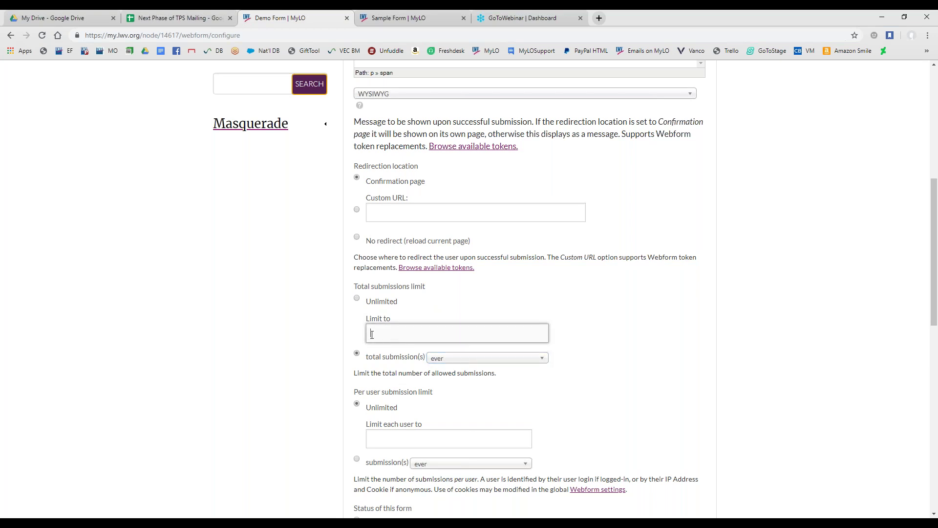
click(454, 359)
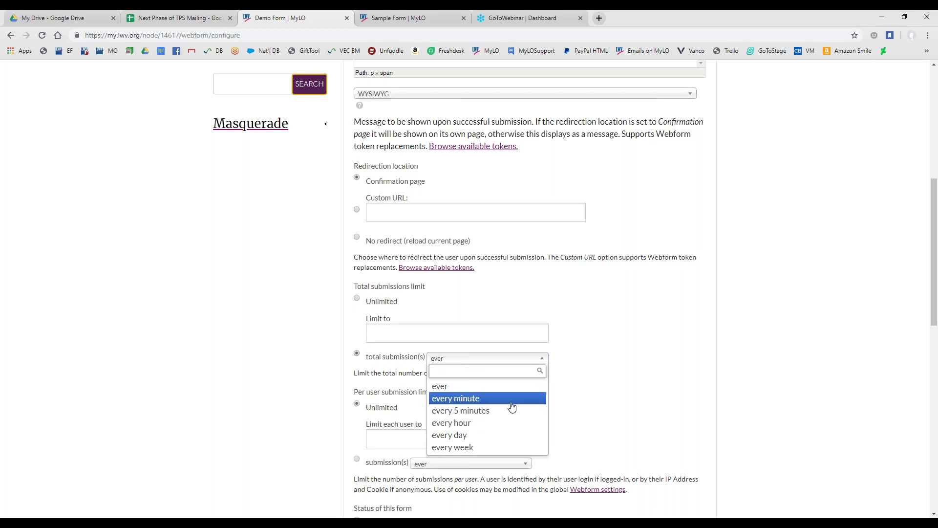
click(330, 382)
scroll(329, 383, down, 2)
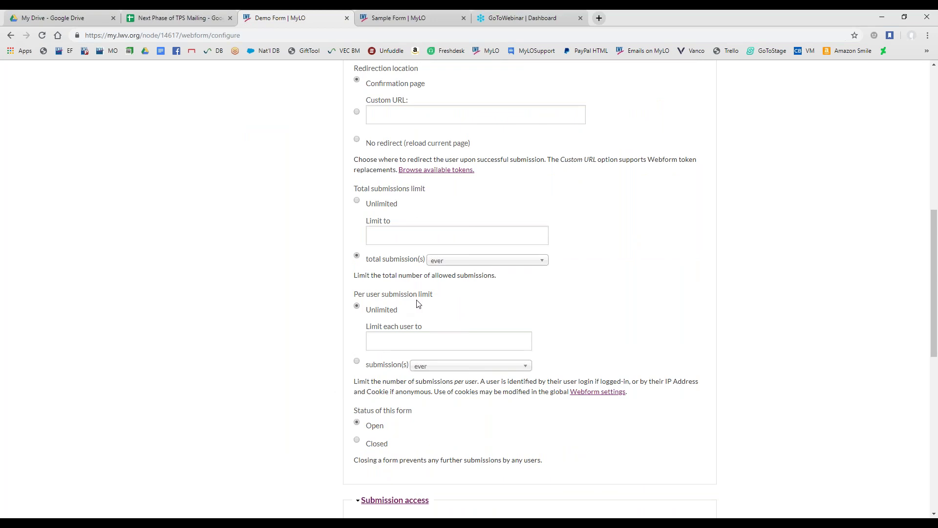
click(414, 336)
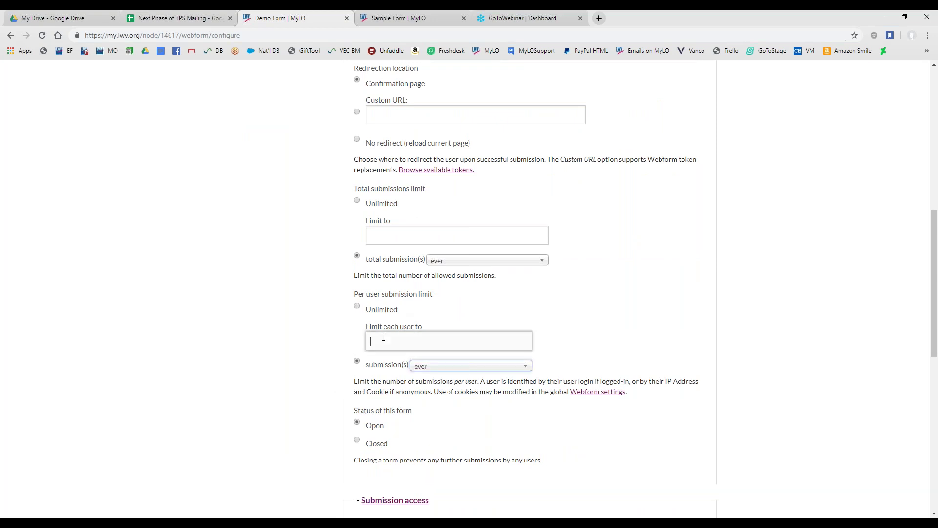
click(444, 367)
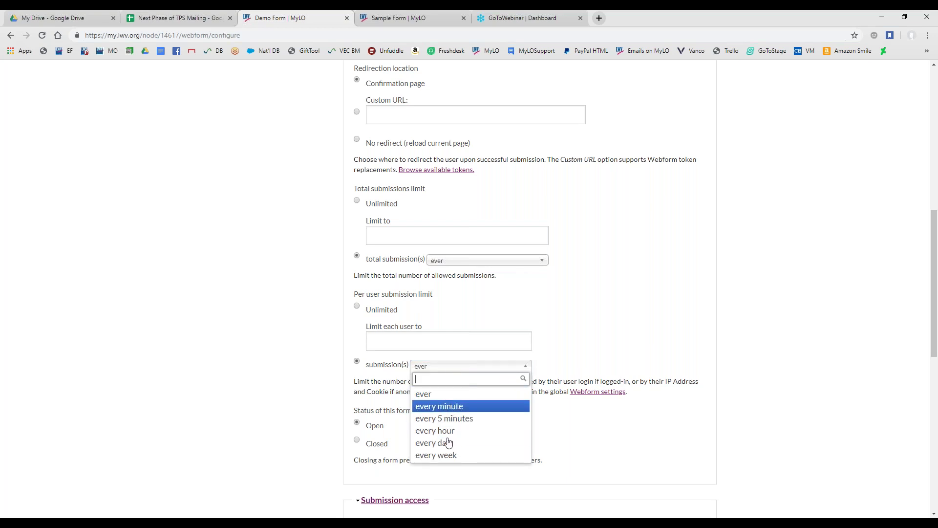
click(302, 364)
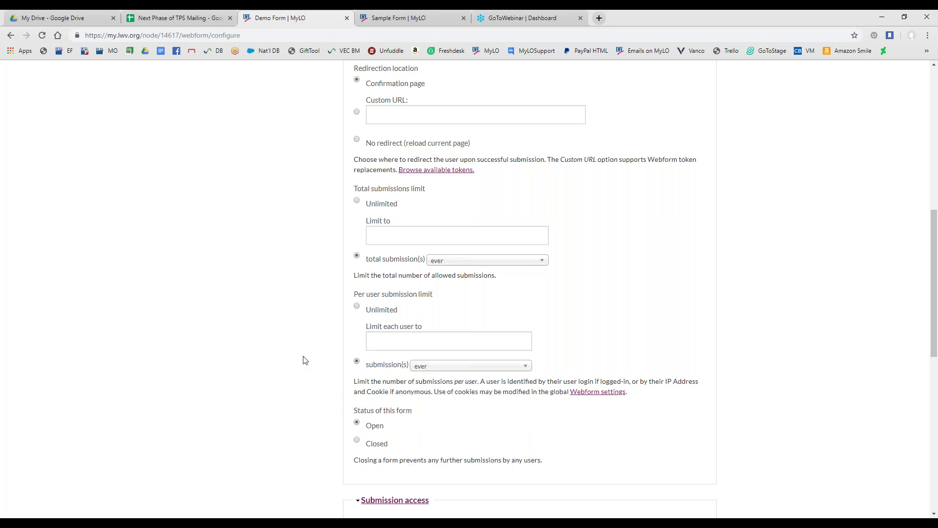
scroll(335, 348, down, 2)
click(358, 325)
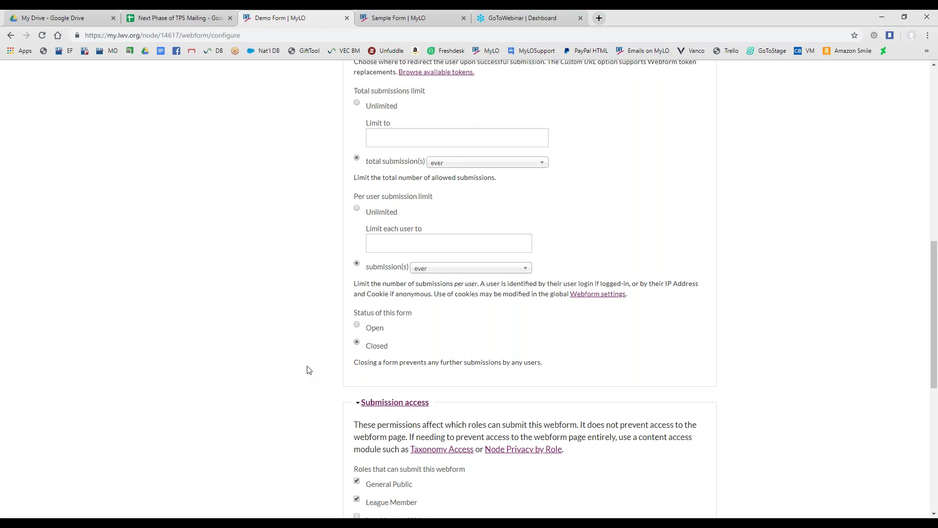
scroll(309, 369, down, 6)
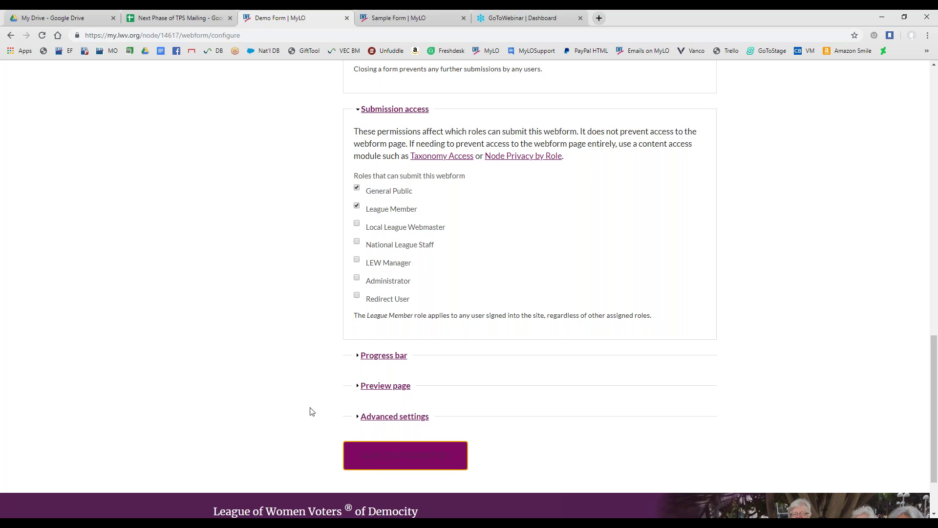
scroll(328, 287, down, 1)
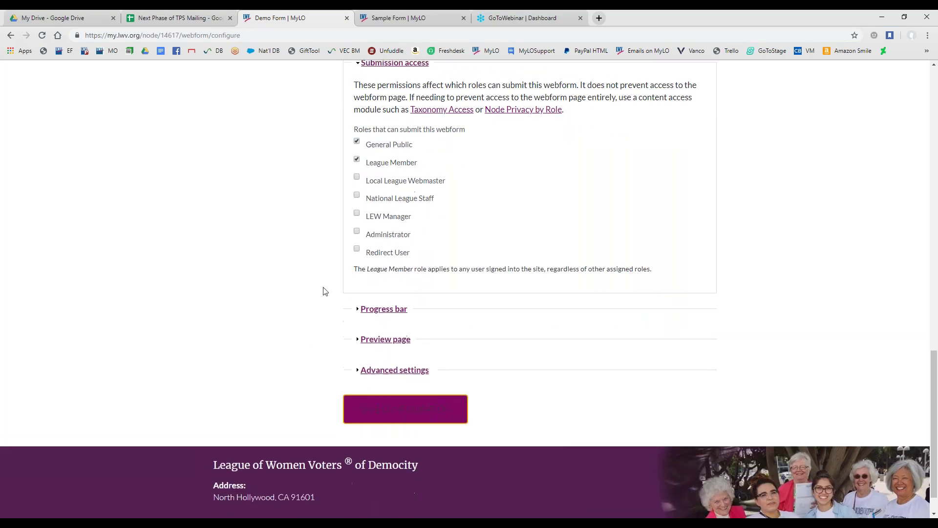
Uncheck Show progress bar in the Demo Form's Progress bar settings, after viewing the Sample Form's bar
click(381, 313)
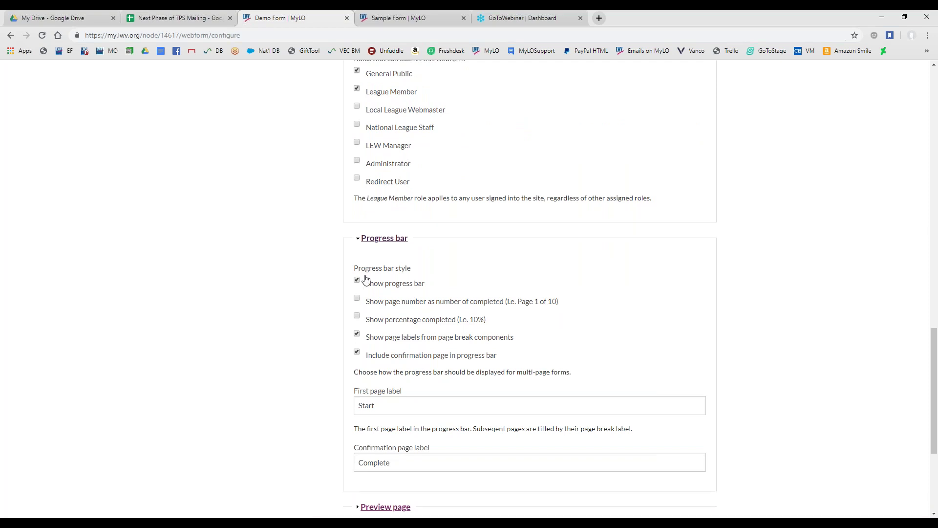
scroll(323, 322, down, 2)
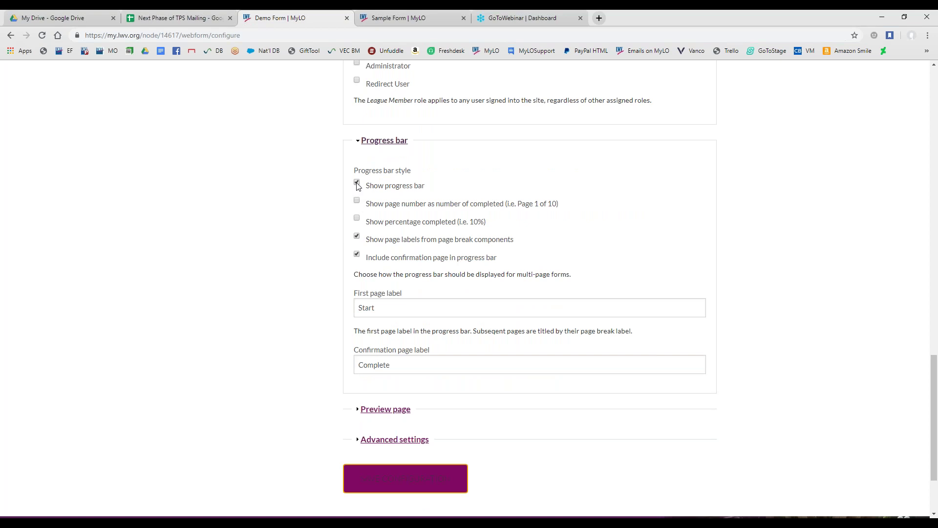
key(ctrl+Tab)
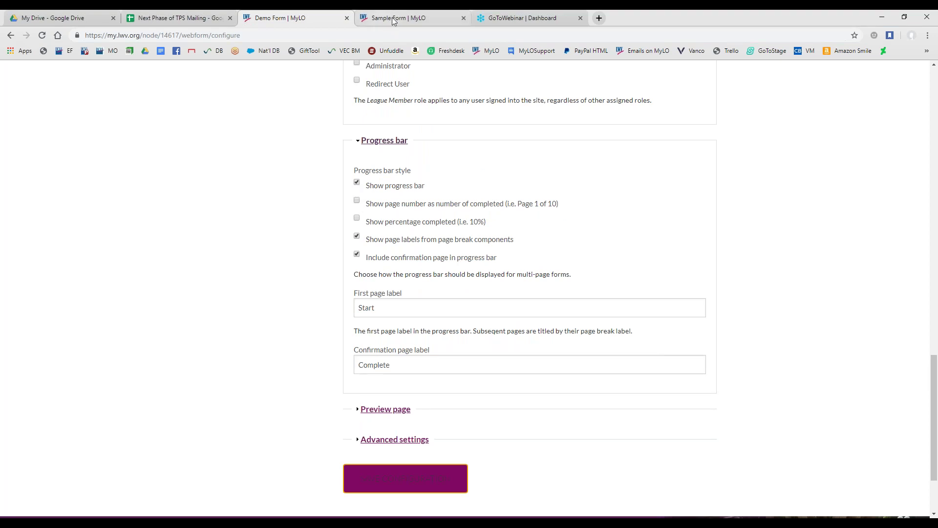
drag(391, 266, 539, 266)
click(557, 265)
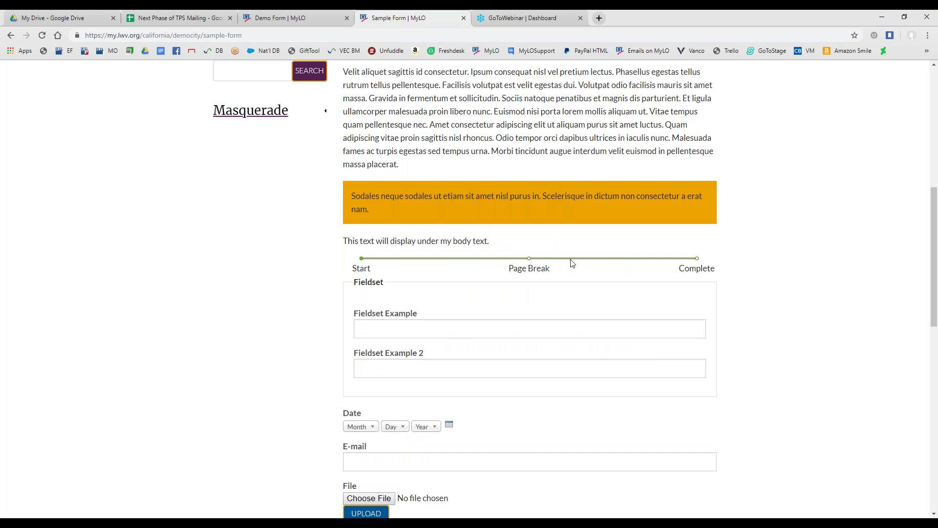
click(276, 14)
click(357, 183)
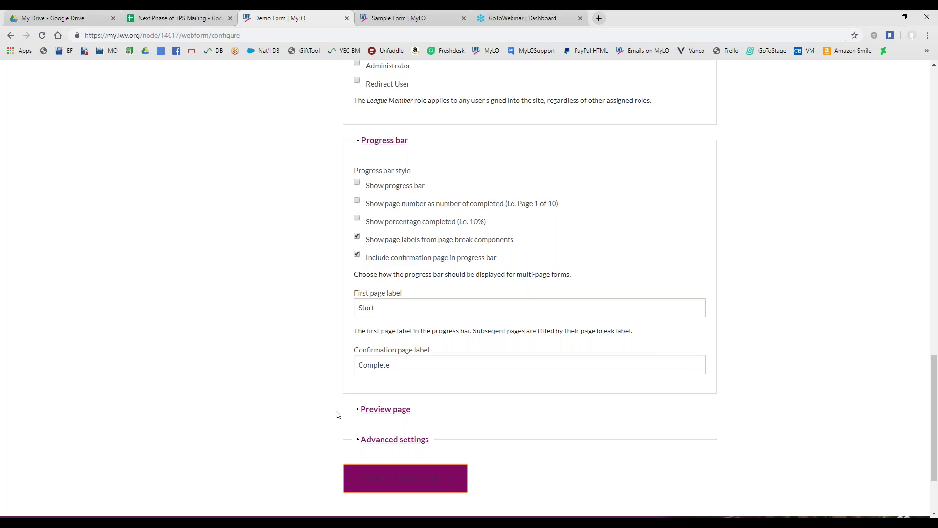
Expand the Preview page and Advanced settings sections of the Demo Form configuration
click(377, 410)
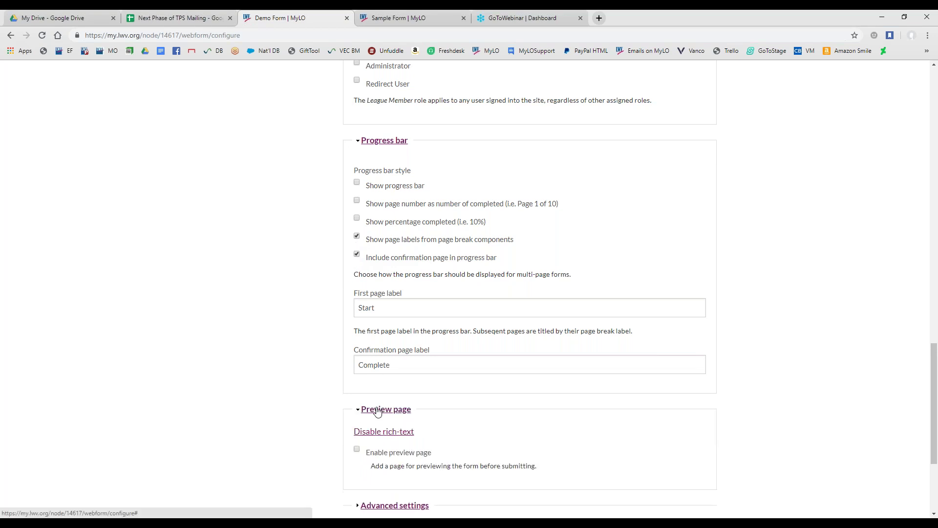
scroll(386, 408, down, 2)
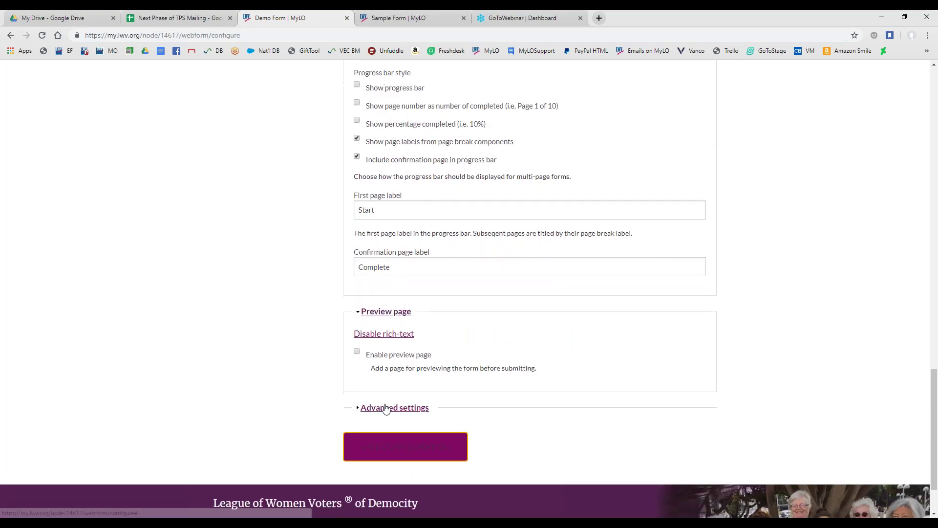
click(386, 409)
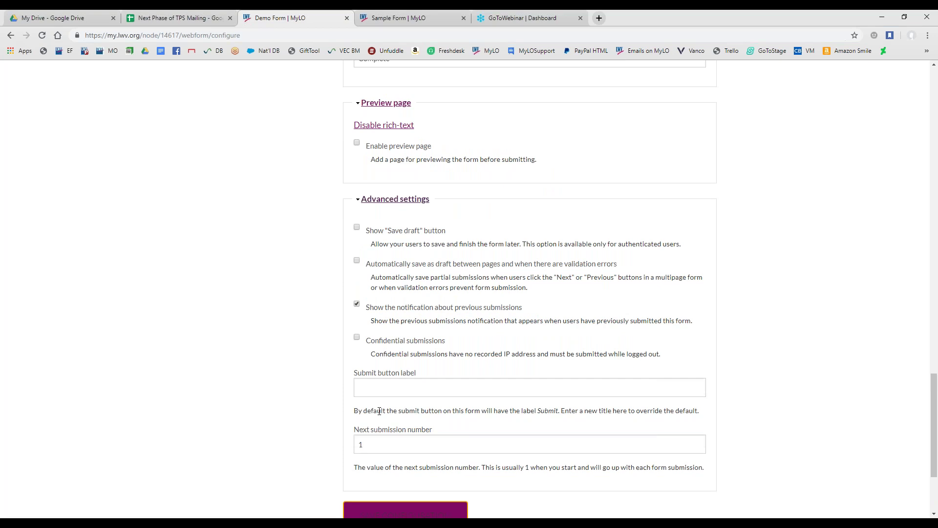
click(406, 204)
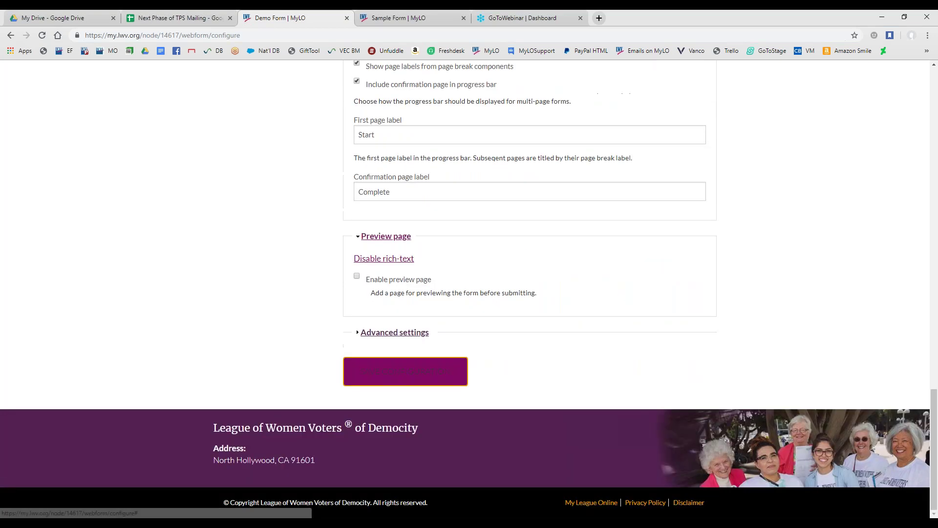
scroll(315, 259, up, 1)
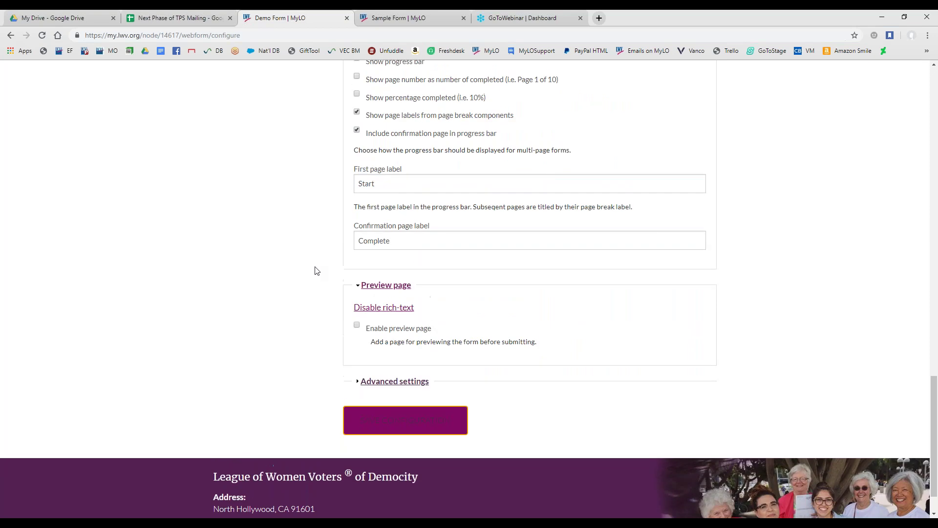
click(379, 386)
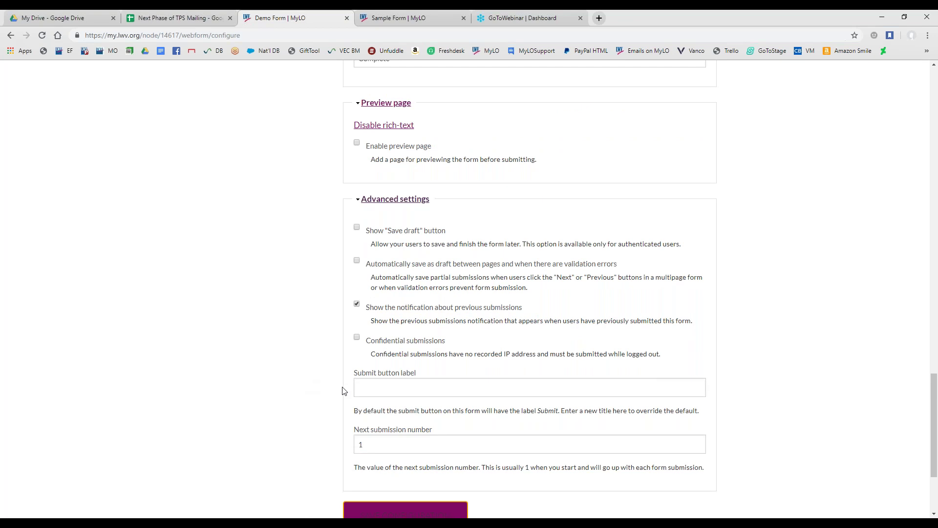
Turn on page labels from page break components in the Progress bar settings
scroll(345, 329, up, 5)
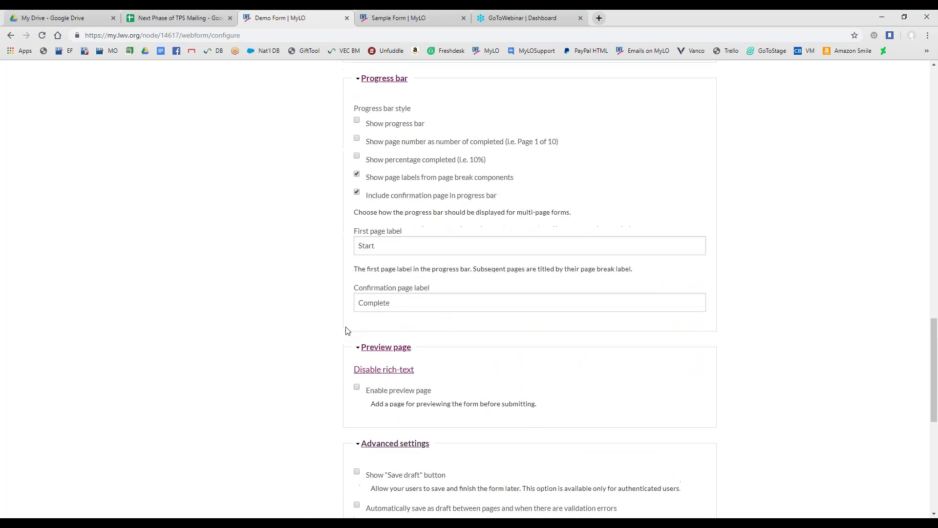
scroll(353, 293, up, 1)
click(356, 225)
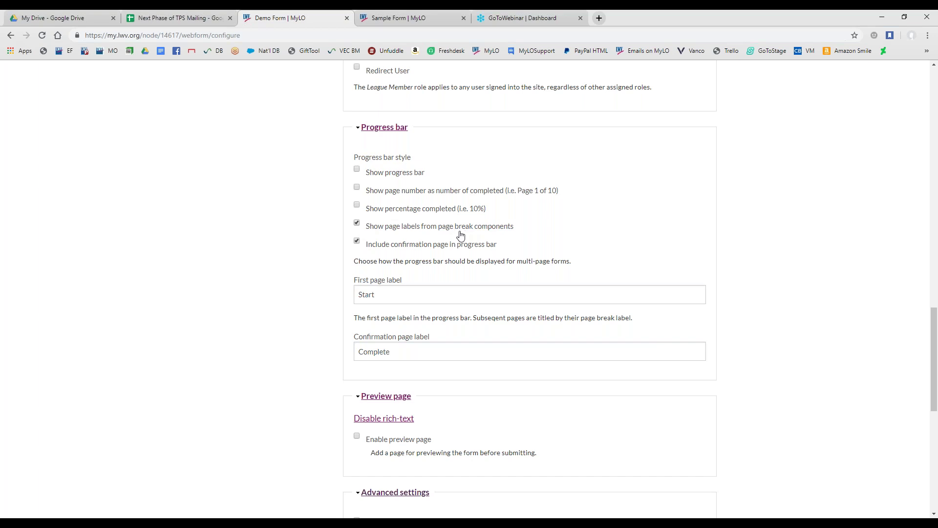
drag(438, 230, 475, 233)
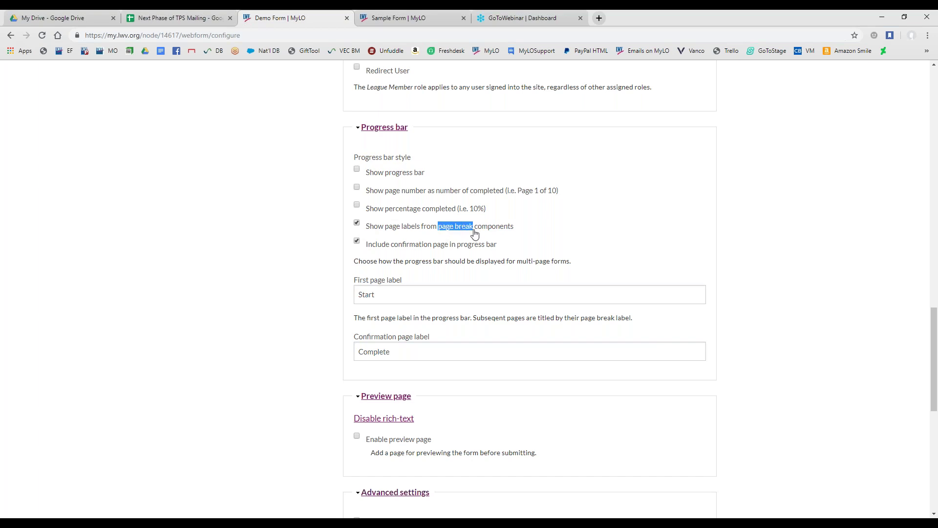
Advance the Sample Form to view its Start–Page Break–Preview–Complete progress bar, then return to Demo Form settings
click(424, 19)
scroll(226, 293, down, 10)
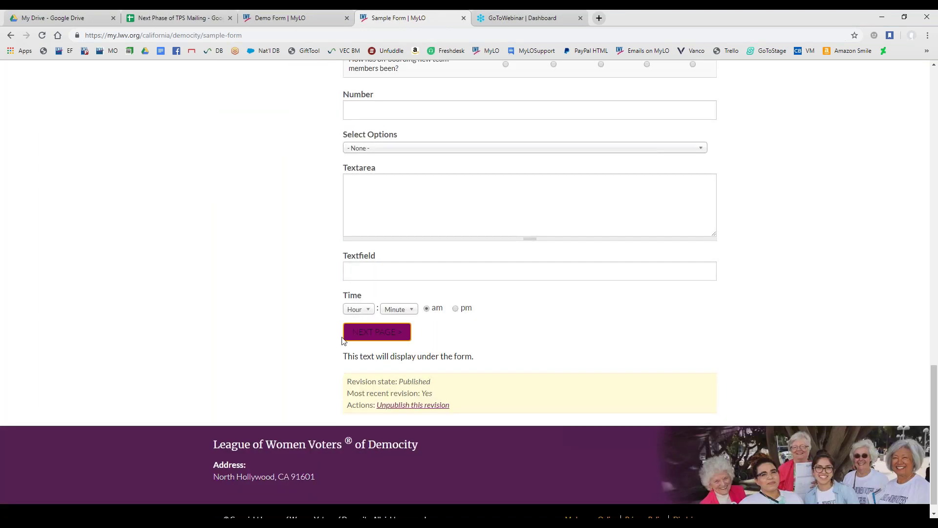
scroll(313, 348, up, 4)
scroll(312, 348, down, 5)
drag(379, 315, 336, 319)
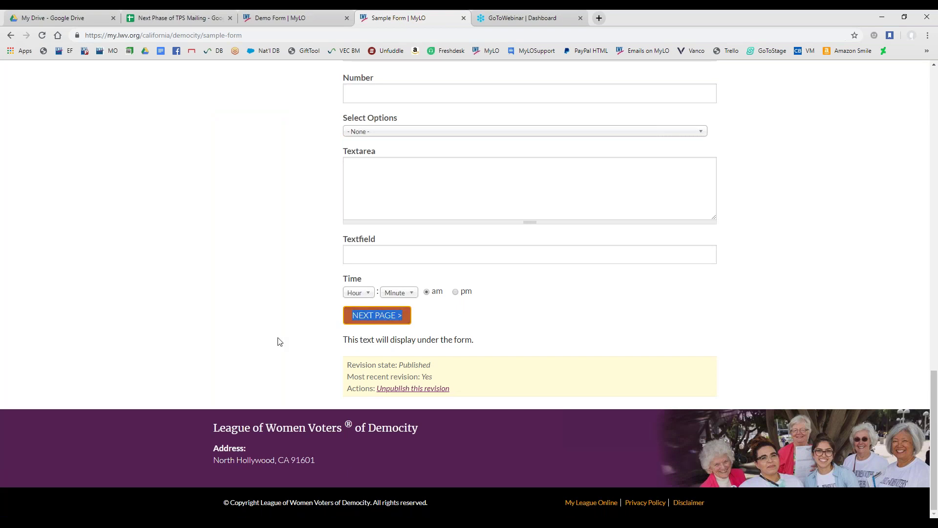
click(364, 320)
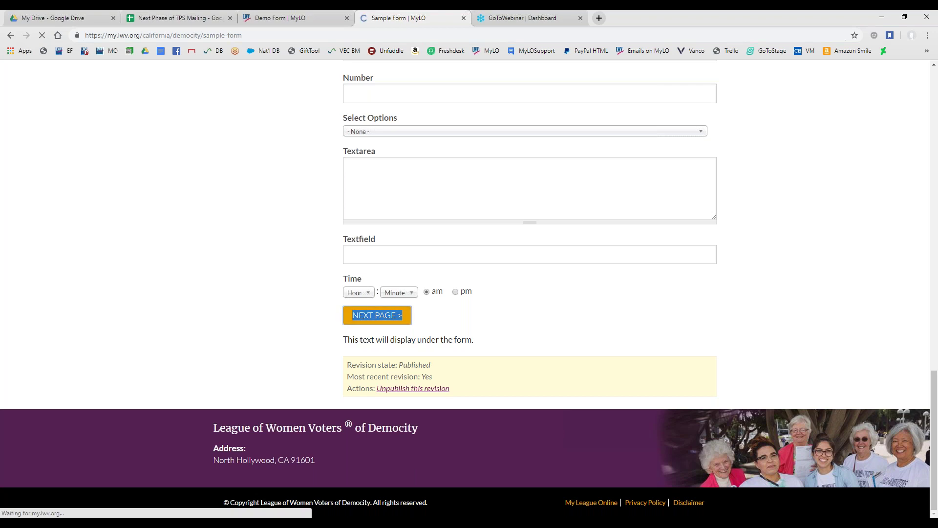
scroll(281, 349, down, 10)
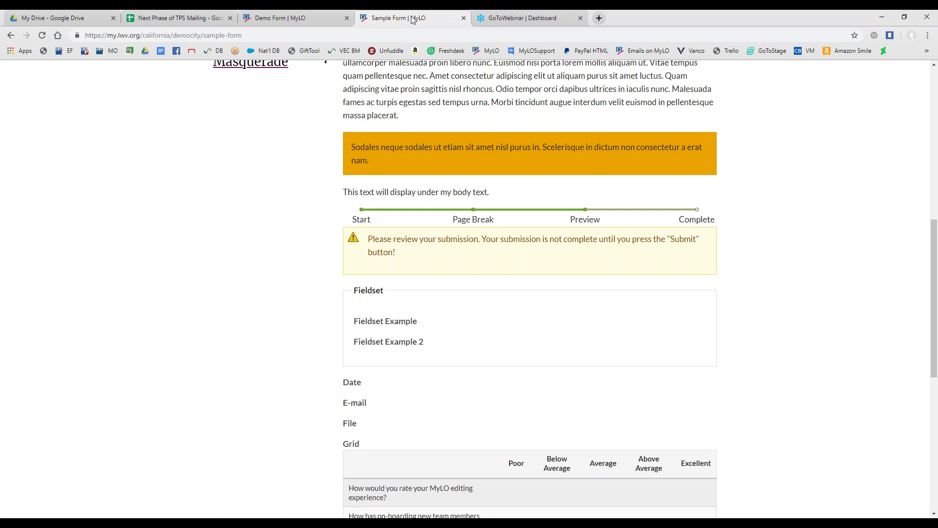
click(308, 16)
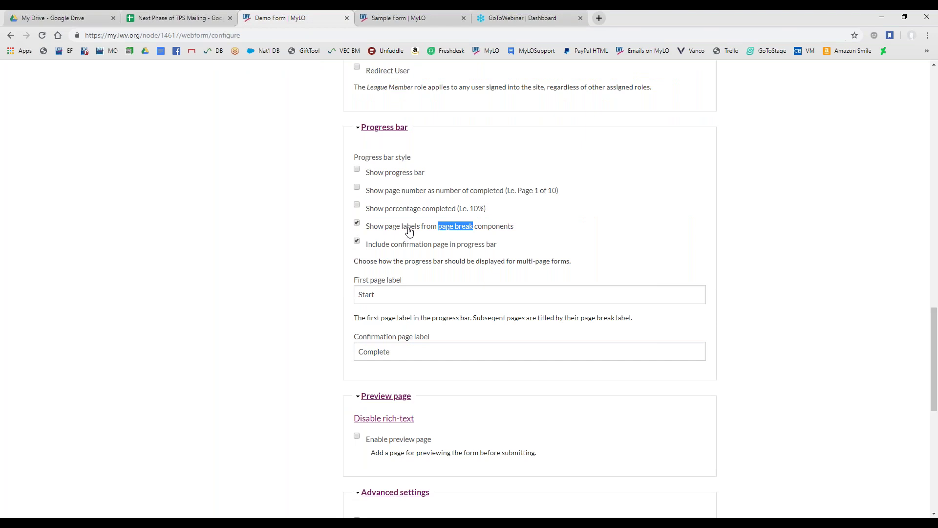
Turn off page-break labels and the confirmation page in the Demo Form's progress bar
click(357, 224)
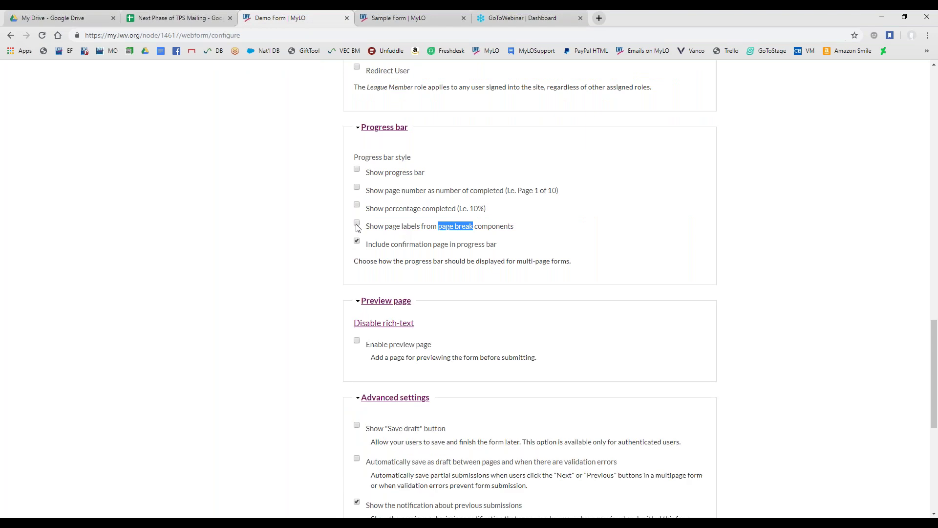
click(356, 223)
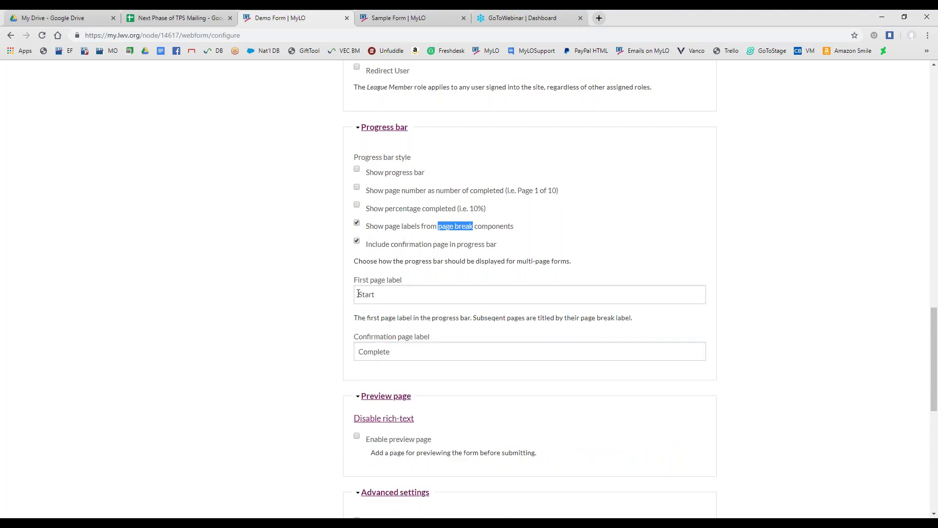
click(357, 223)
click(357, 241)
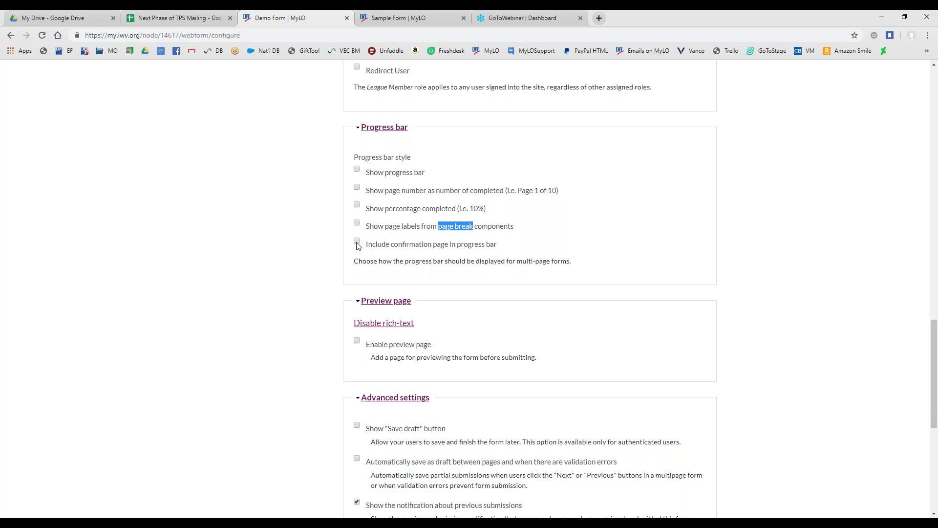
Compare with the Sample Form's Page Break label, then save the Demo Form configuration
click(406, 18)
scroll(406, 272, down, 1)
scroll(403, 272, down, 5)
scroll(439, 379, up, 4)
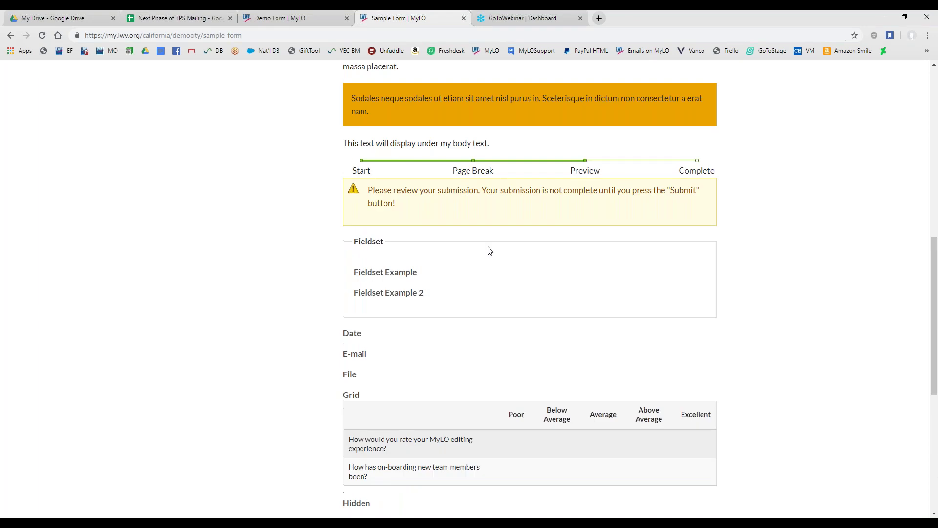
scroll(341, 335, down, 6)
drag(346, 334, 413, 335)
click(280, 17)
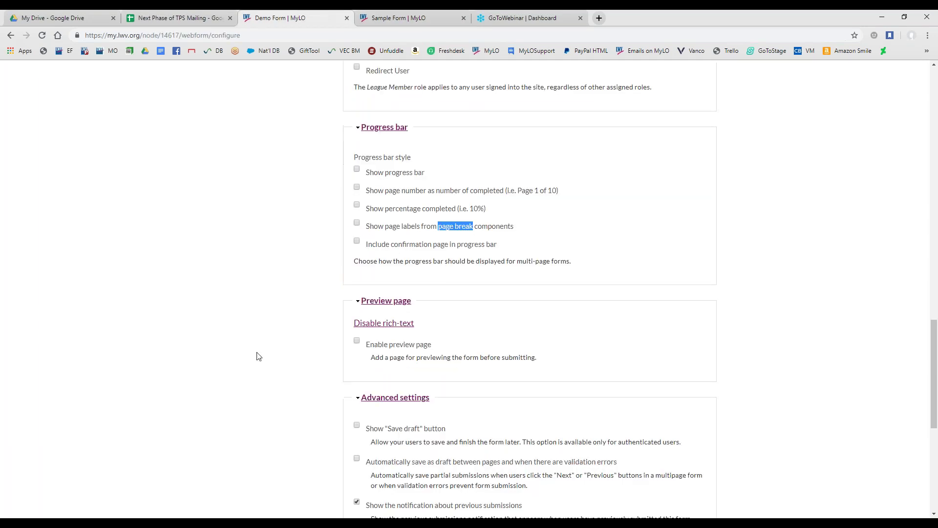
scroll(299, 310, down, 7)
click(369, 382)
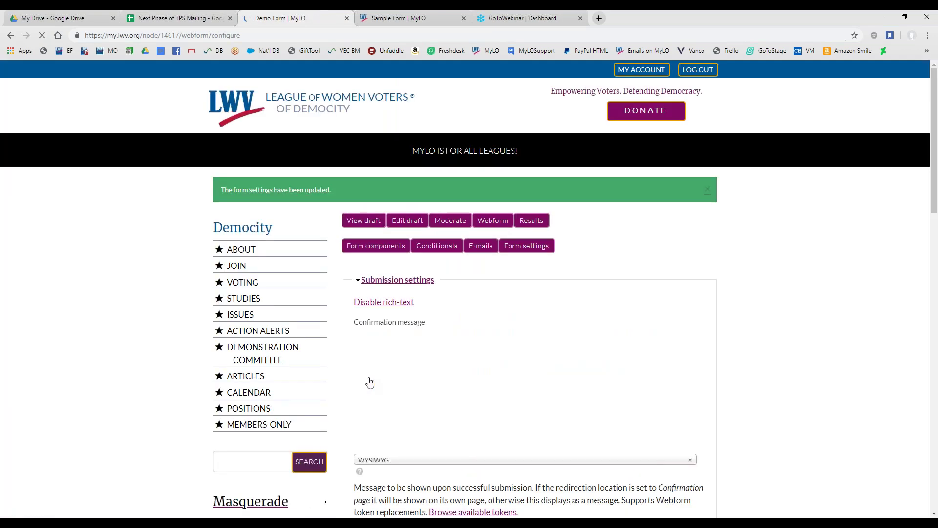
Open the Demo Form's View draft page
scroll(337, 342, down, 2)
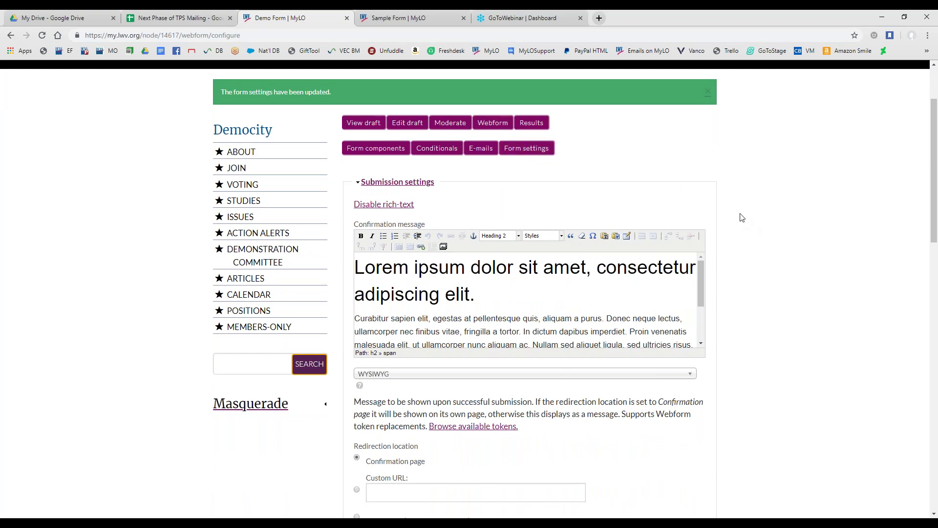
scroll(245, 269, down, 6)
scroll(342, 362, down, 2)
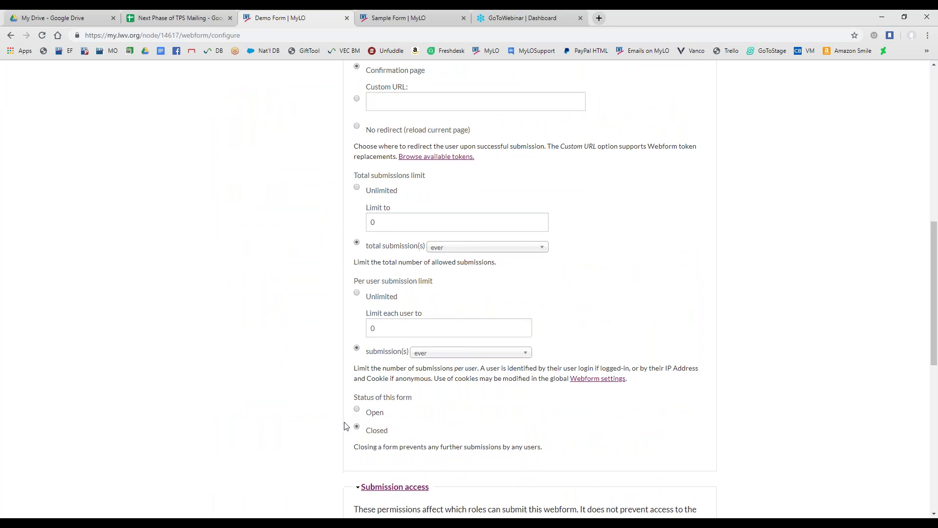
scroll(345, 424, up, 6)
scroll(346, 424, up, 4)
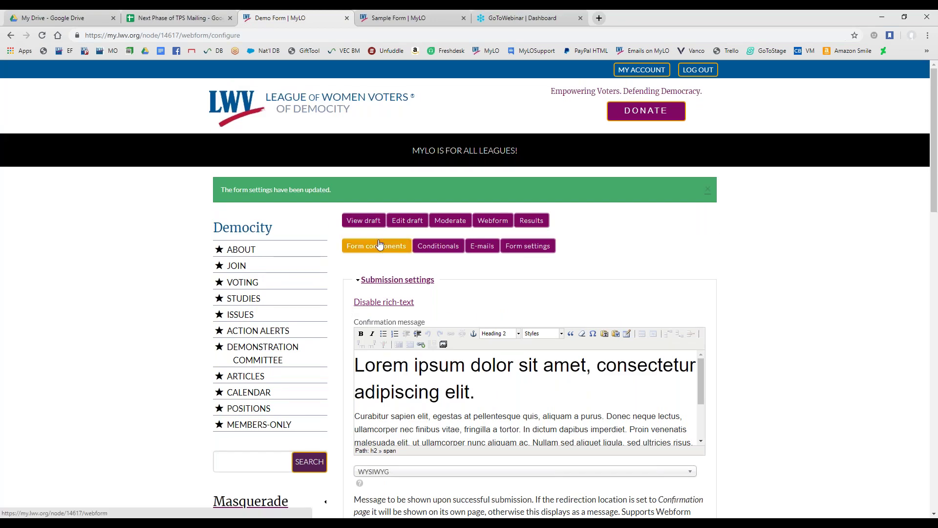
click(363, 225)
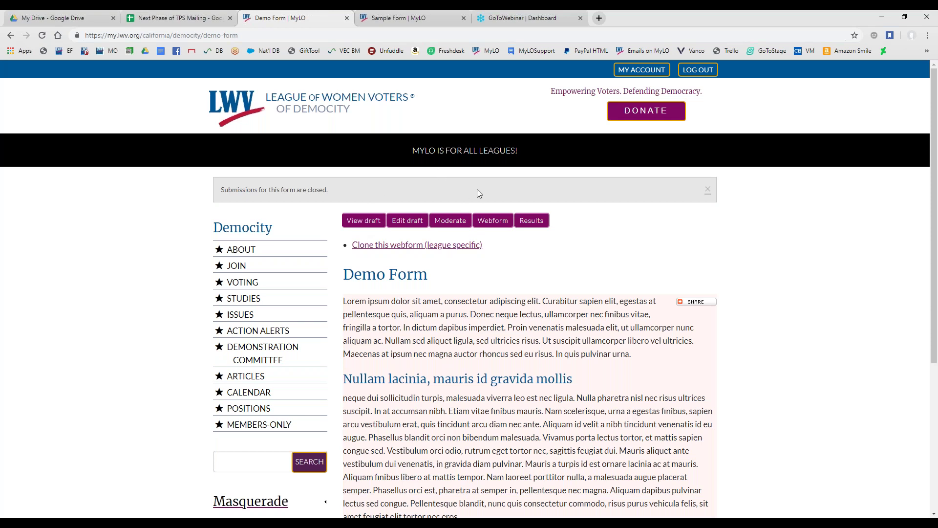
Review the 'Submissions for this form are closed' notice and open the Webform management tab
scroll(481, 190, down, 3)
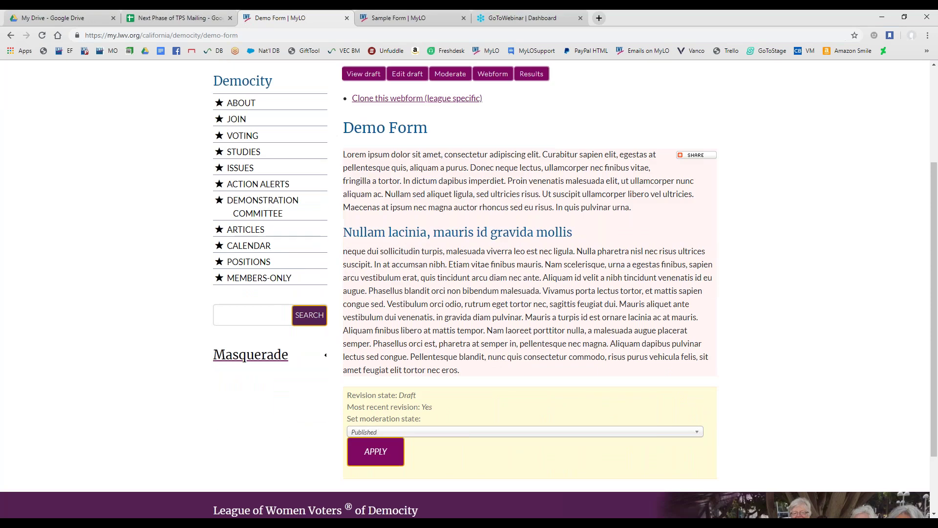
scroll(551, 313, up, 3)
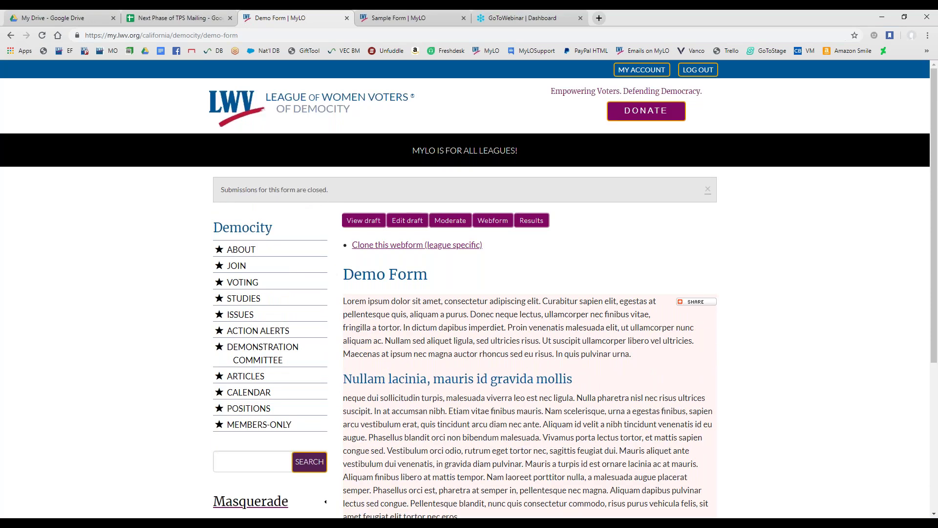
scroll(530, 380, down, 5)
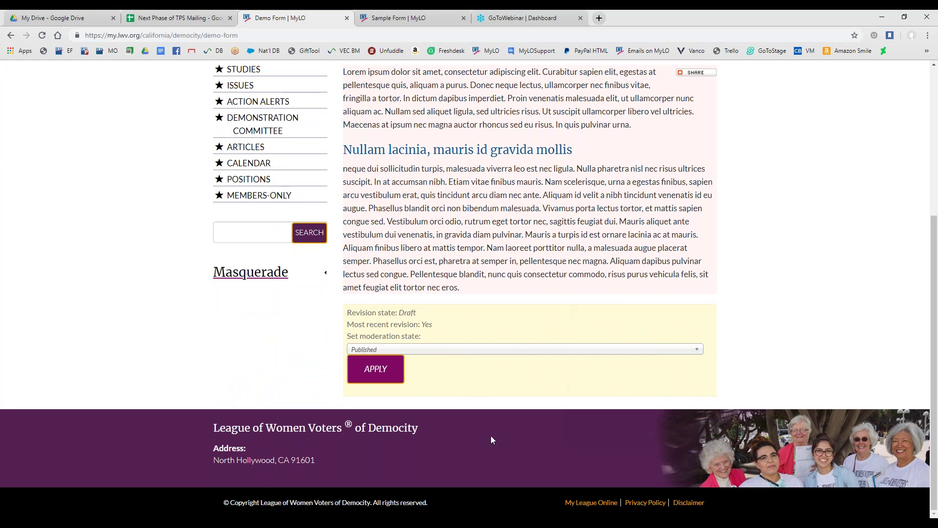
scroll(492, 439, up, 2)
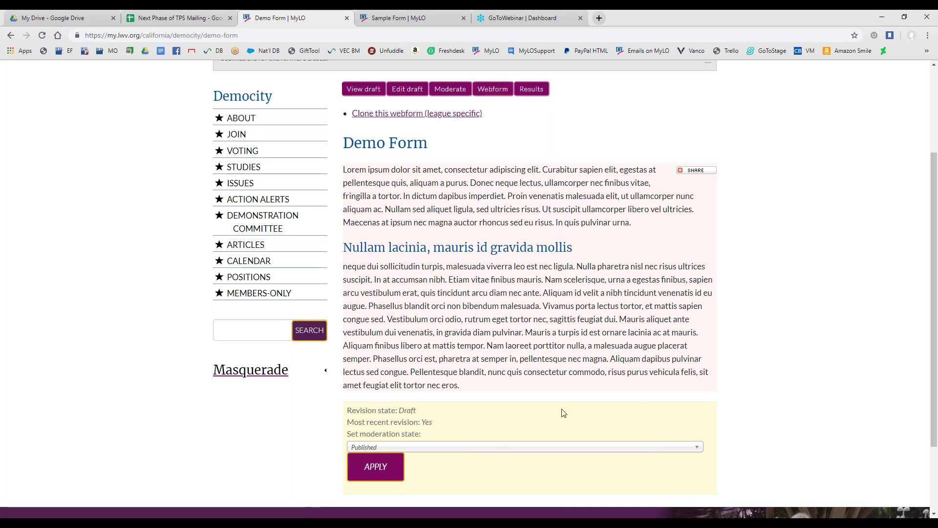
scroll(486, 241, up, 2)
drag(220, 156, 328, 157)
click(492, 188)
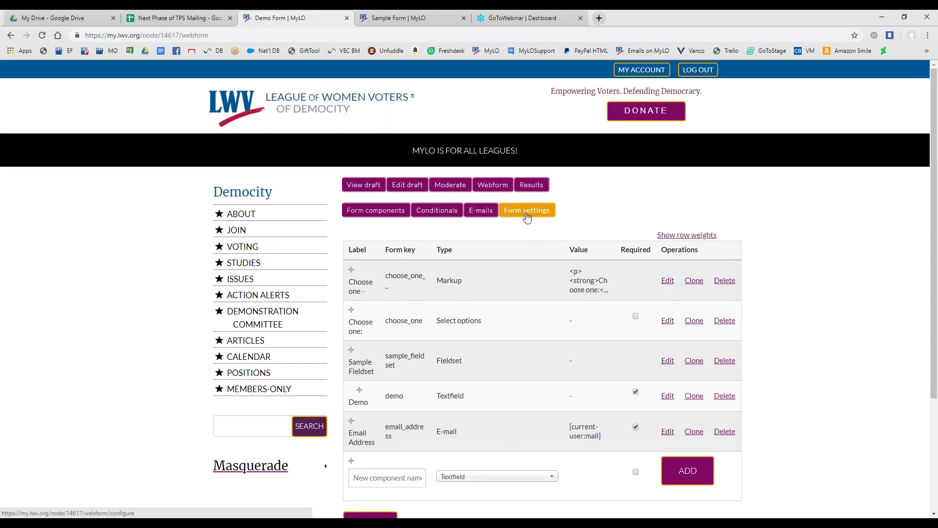
Open the Demo Form's Form settings and save them with Status set to Open
click(527, 211)
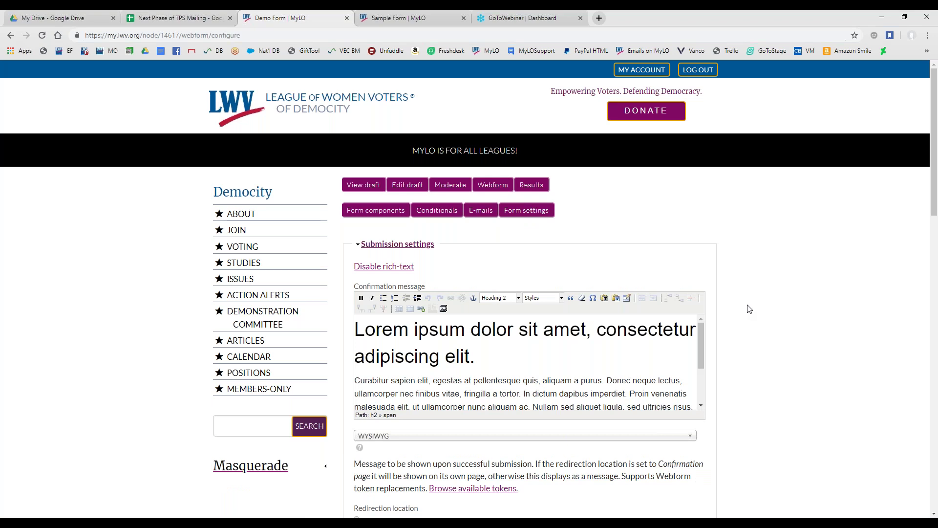
scroll(750, 310, down, 8)
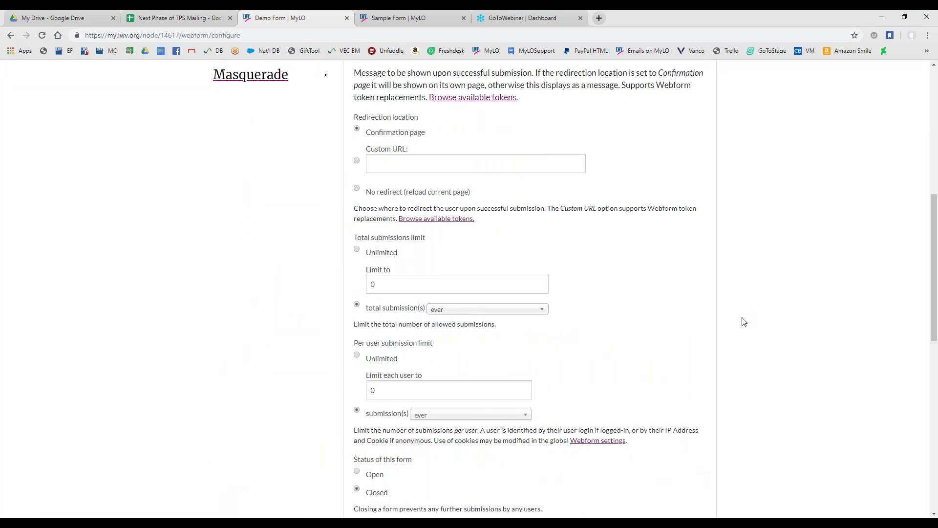
scroll(743, 321, up, 1)
scroll(742, 320, down, 2)
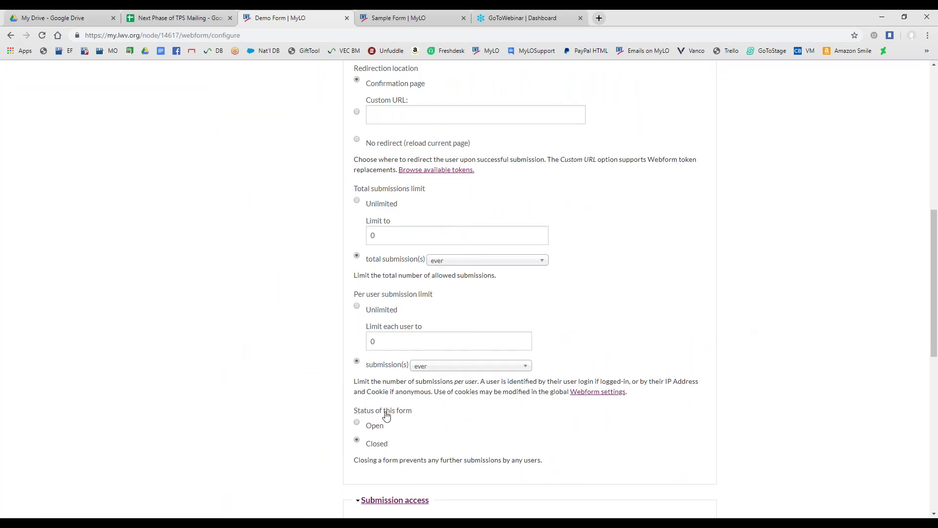
scroll(318, 376, down, 8)
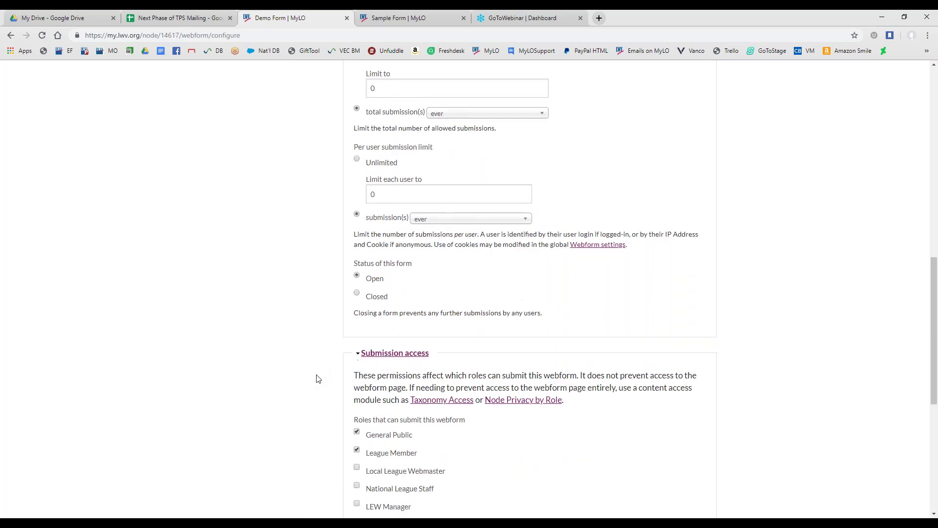
click(383, 461)
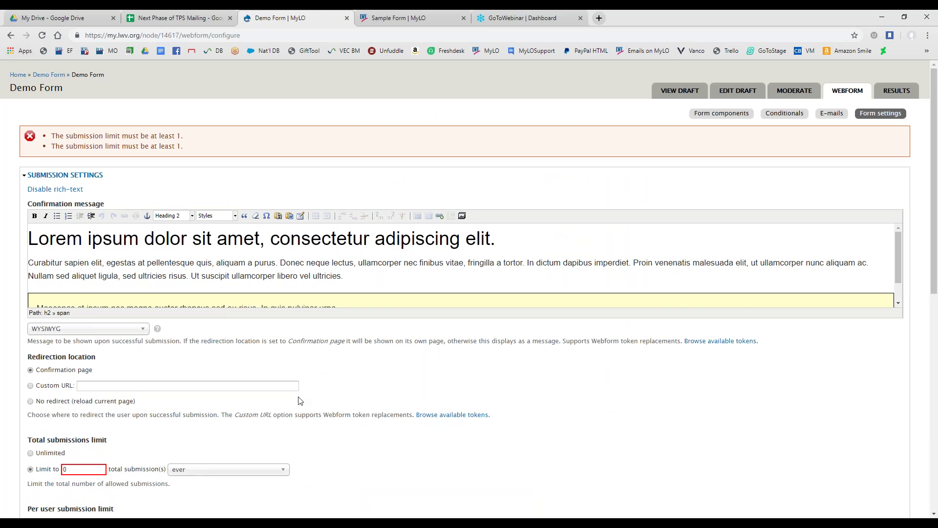
Set both total and per-user submission limits to Unlimited and save the settings again
scroll(303, 412, down, 2)
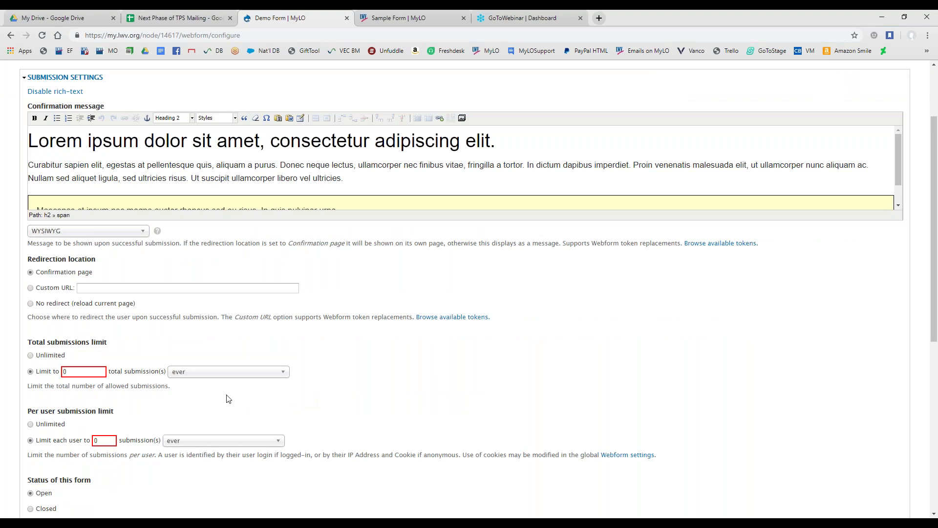
click(31, 355)
click(30, 424)
scroll(41, 425, down, 7)
click(47, 479)
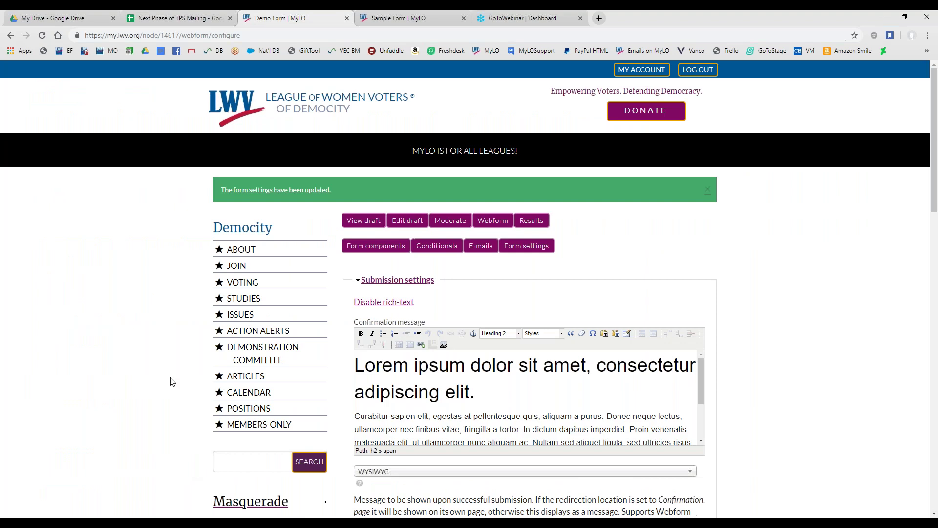
Submit a Demo Form test entry with Coffee chosen and a name entered in the Demo field
click(364, 222)
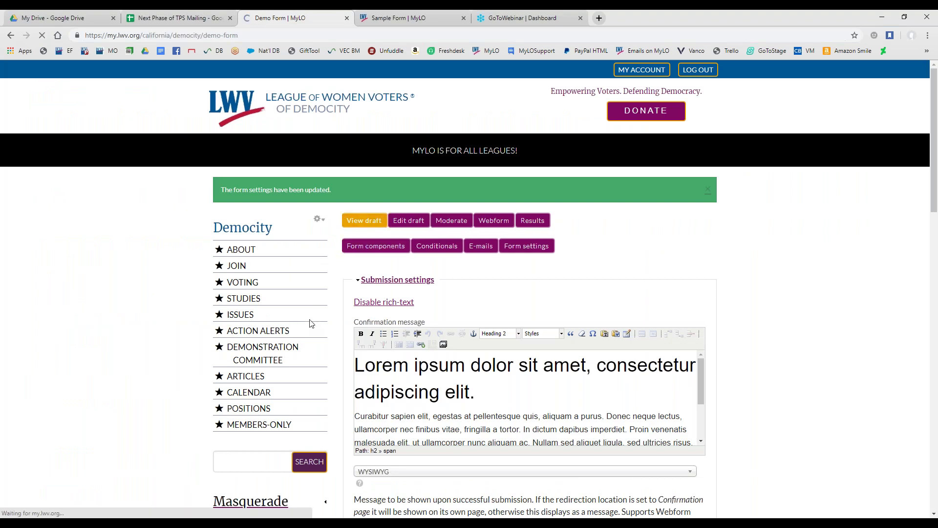
scroll(408, 335, down, 4)
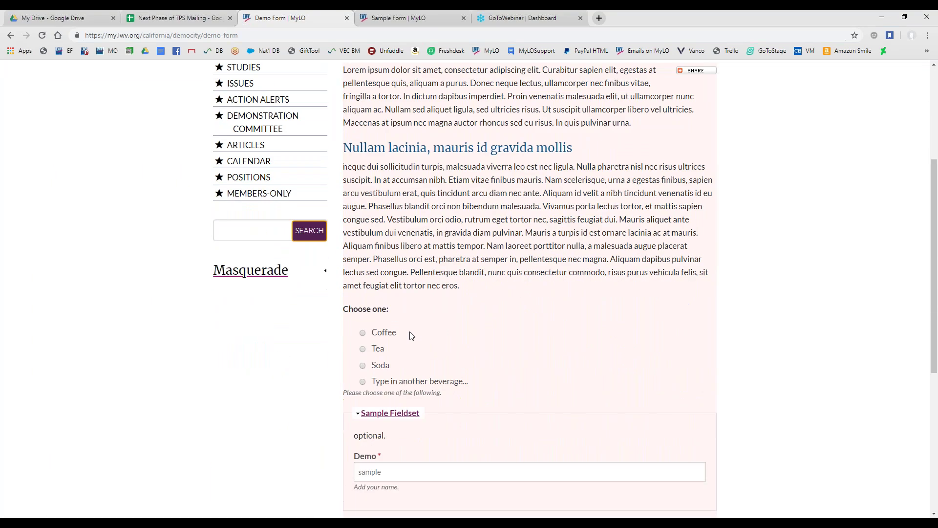
drag(364, 296, 435, 296)
scroll(331, 321, down, 2)
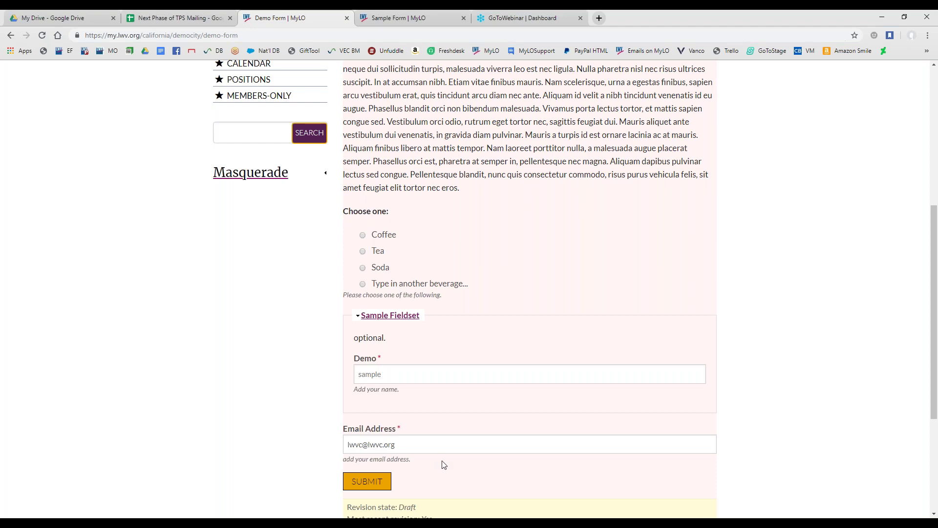
scroll(486, 461, down, 1)
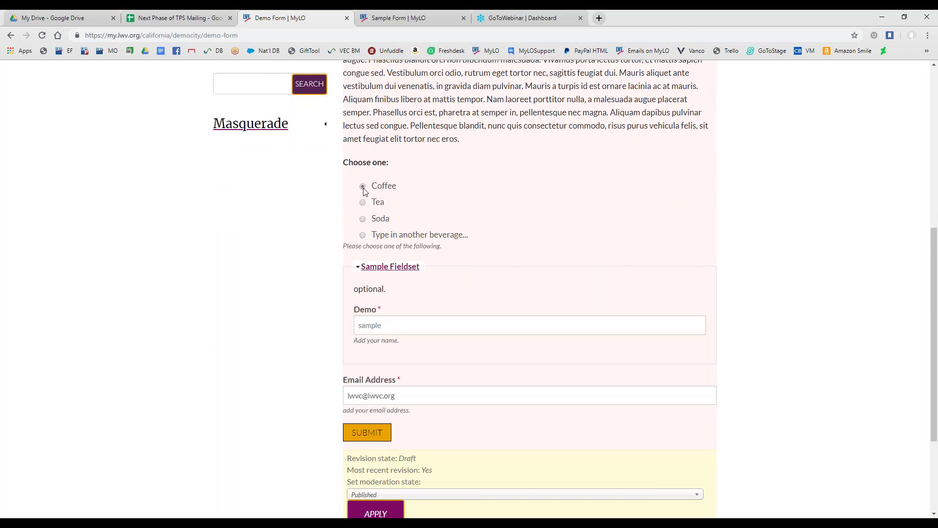
click(373, 325)
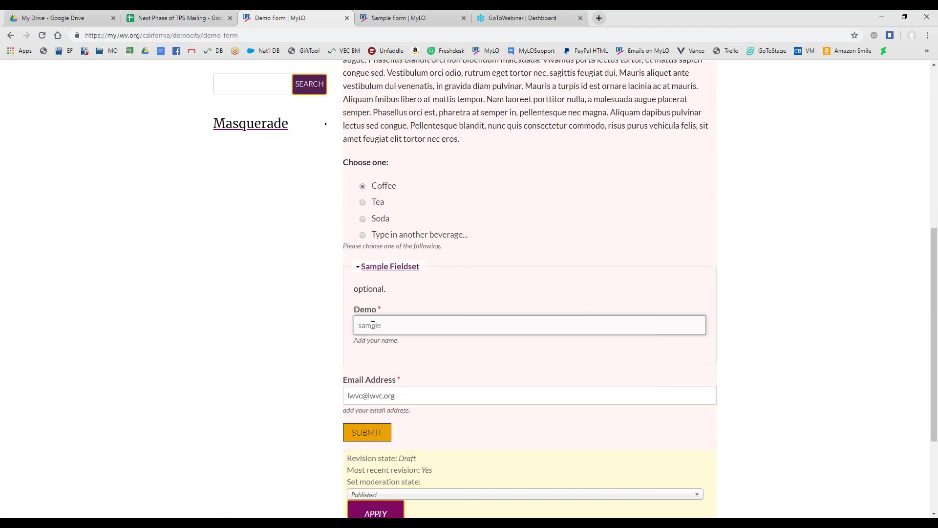
text(Amaris)
click(367, 432)
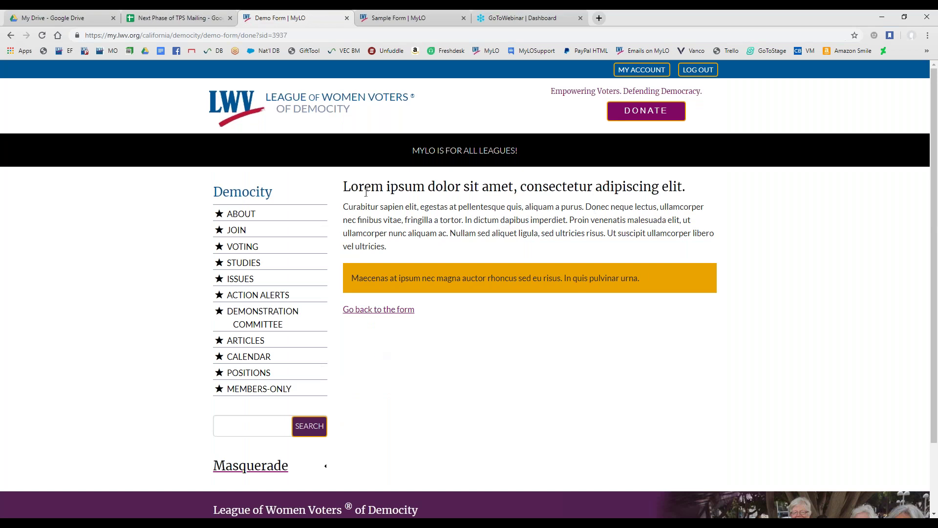
Follow 'Go back to the form' to the Demo Form, now noting it was already submitted
drag(344, 189, 688, 192)
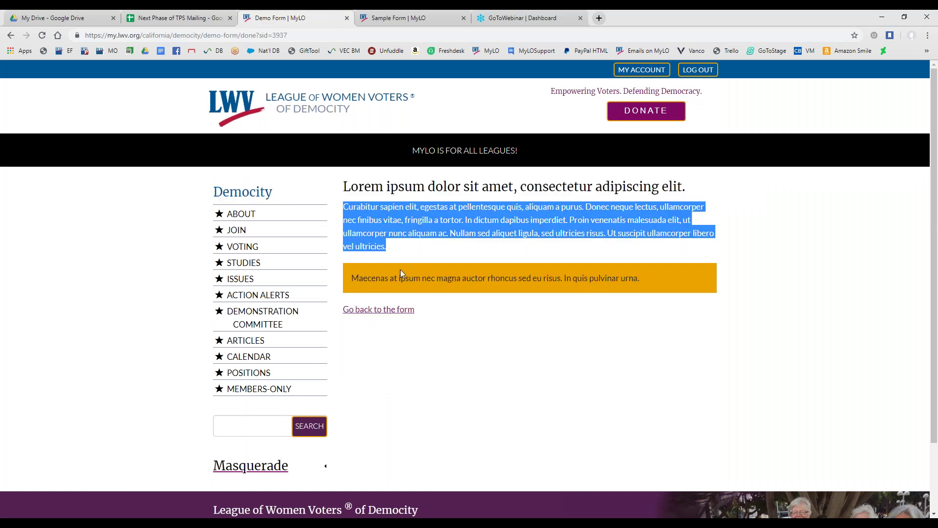
drag(352, 278, 676, 274)
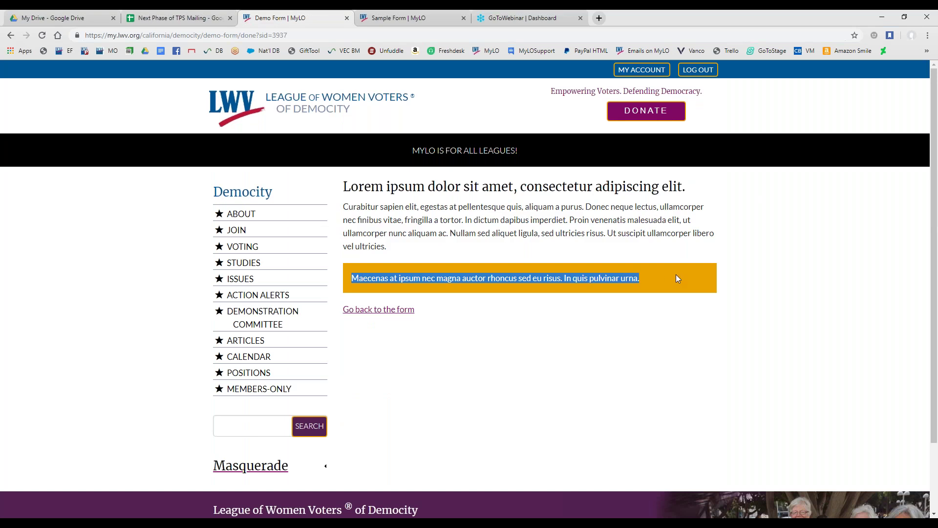
click(376, 317)
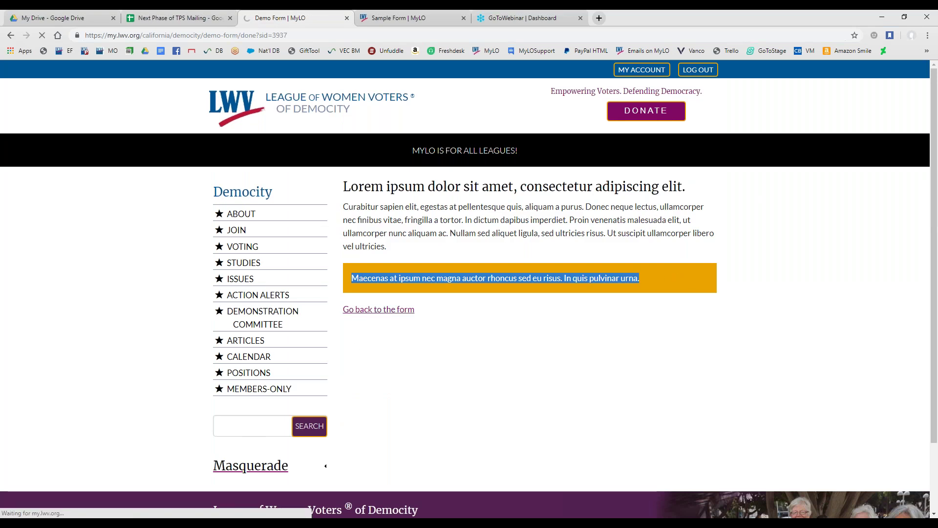
scroll(444, 311, down, 7)
scroll(455, 317, up, 7)
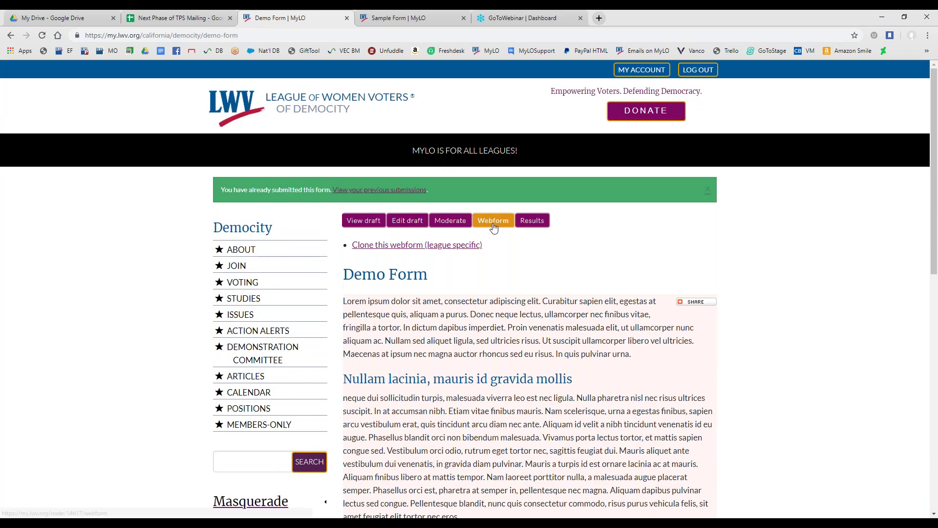
Add a Webform e-mail notification sending to two fixed, comma-separated recipient addresses
click(493, 223)
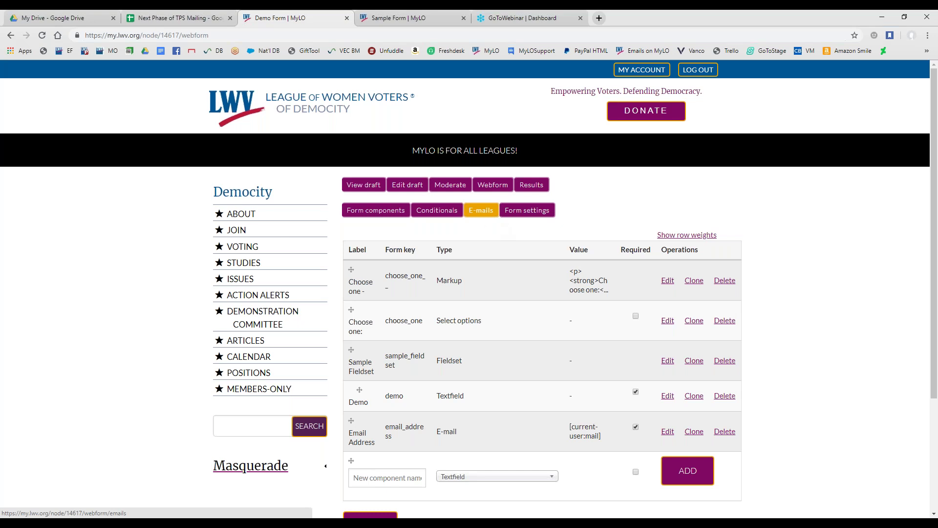
click(480, 210)
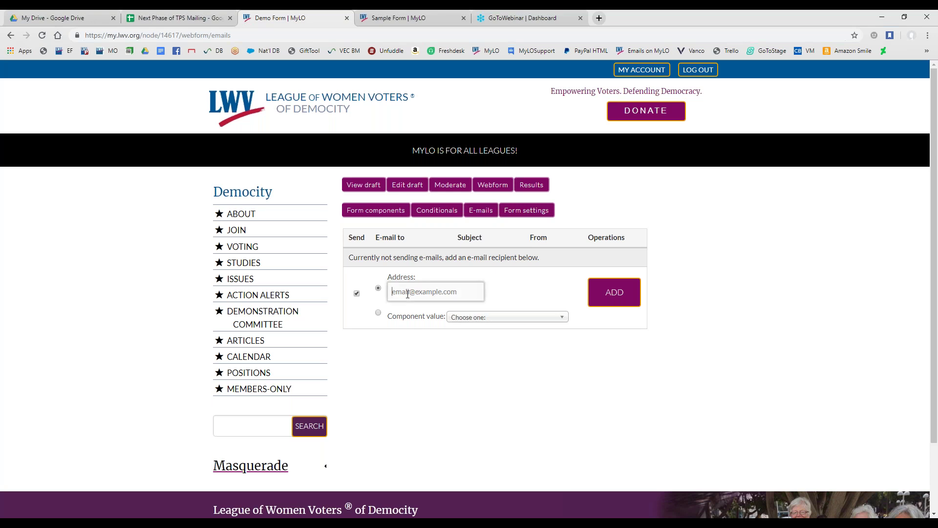
click(408, 293)
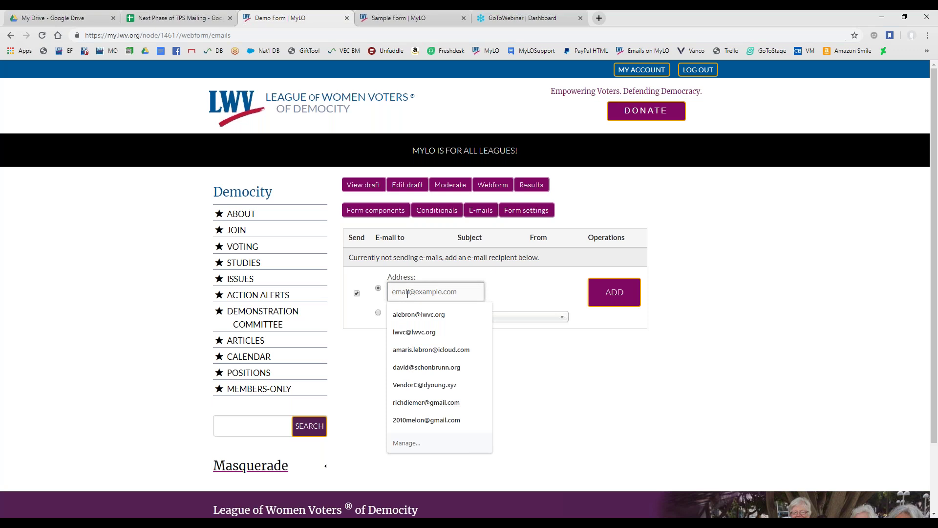
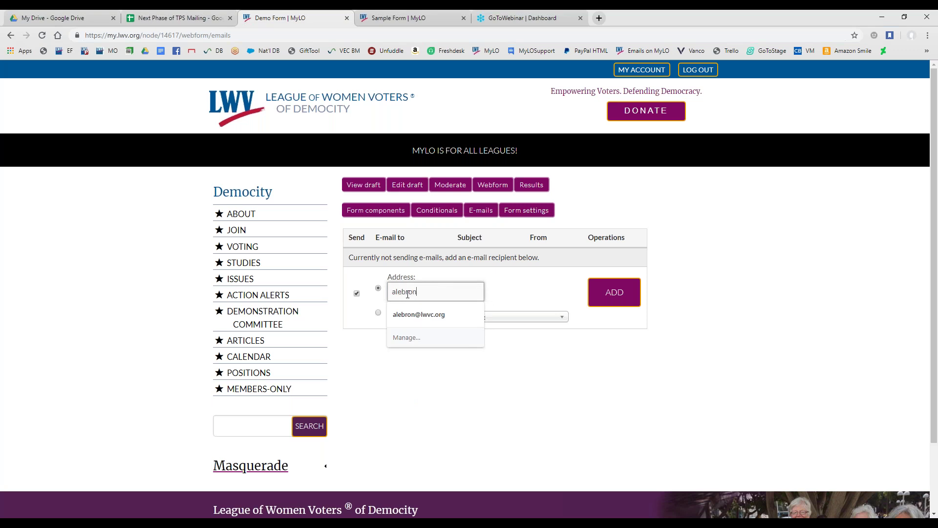
key(Tab)
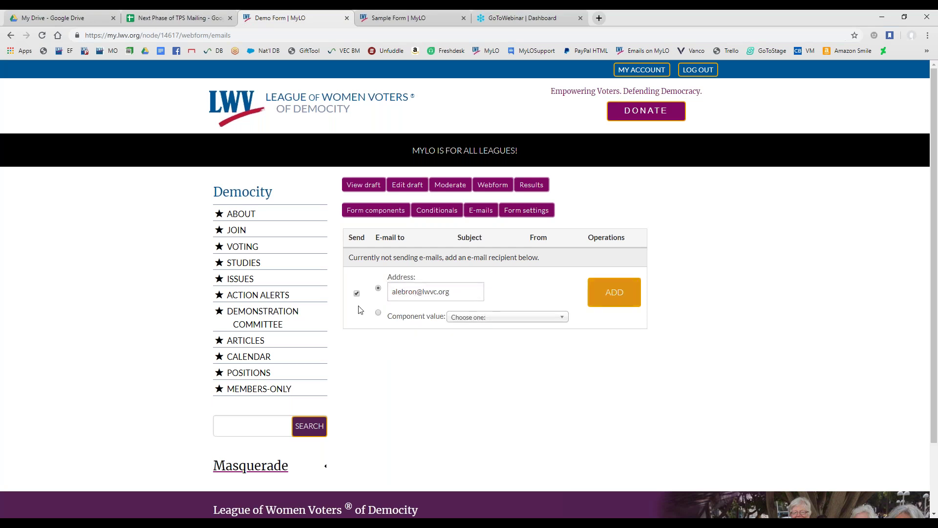
click(464, 290)
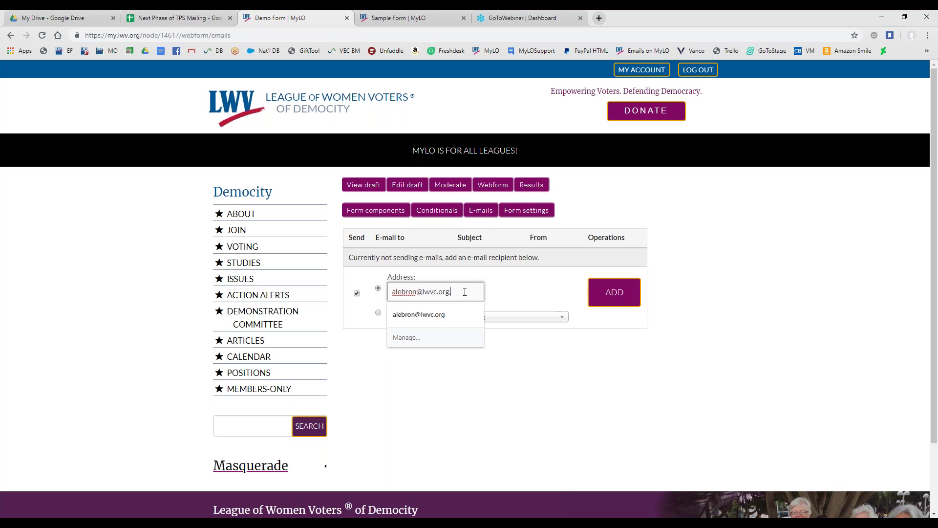
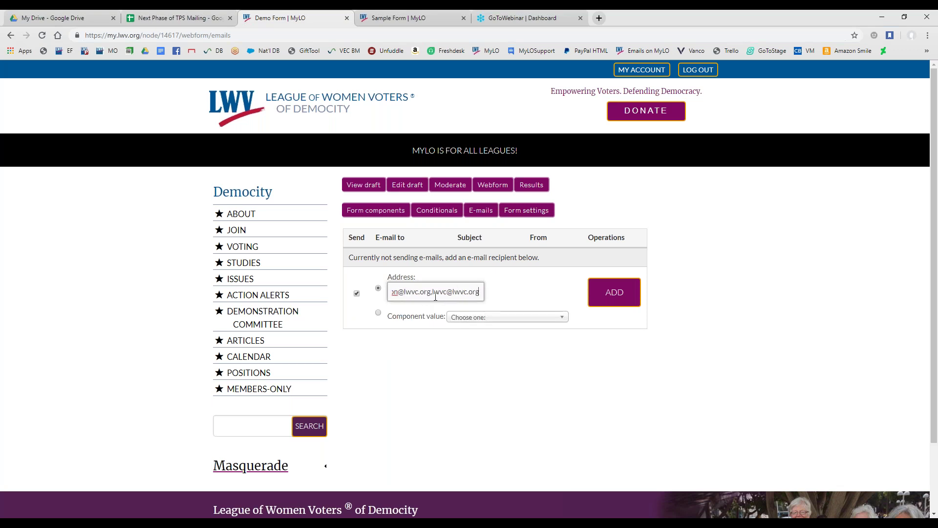
click(610, 302)
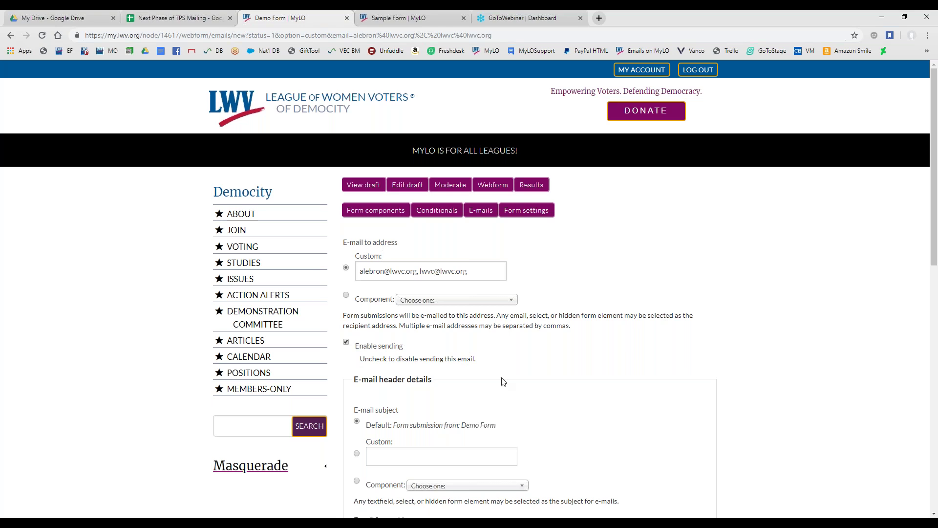
Try the Demo field as subject and Email Address as sender, then reset both to Default
scroll(503, 381, down, 4)
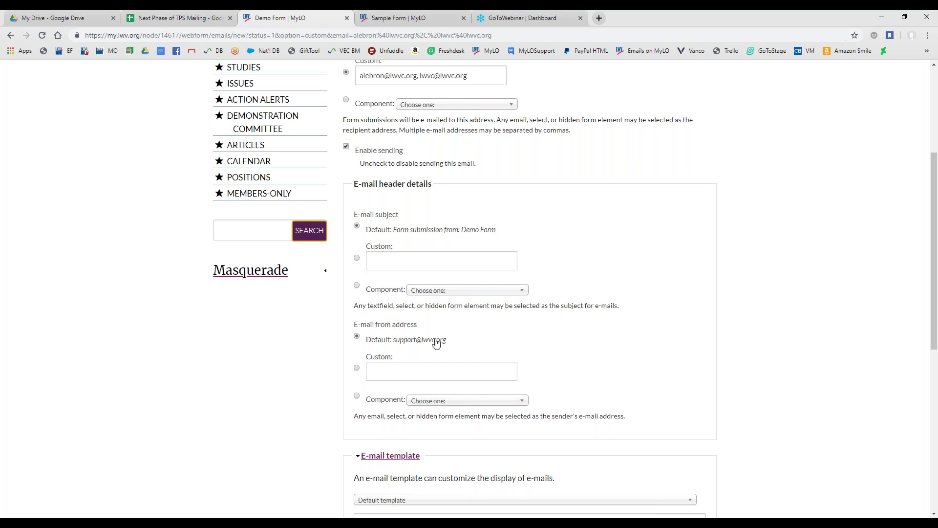
scroll(433, 364, down, 1)
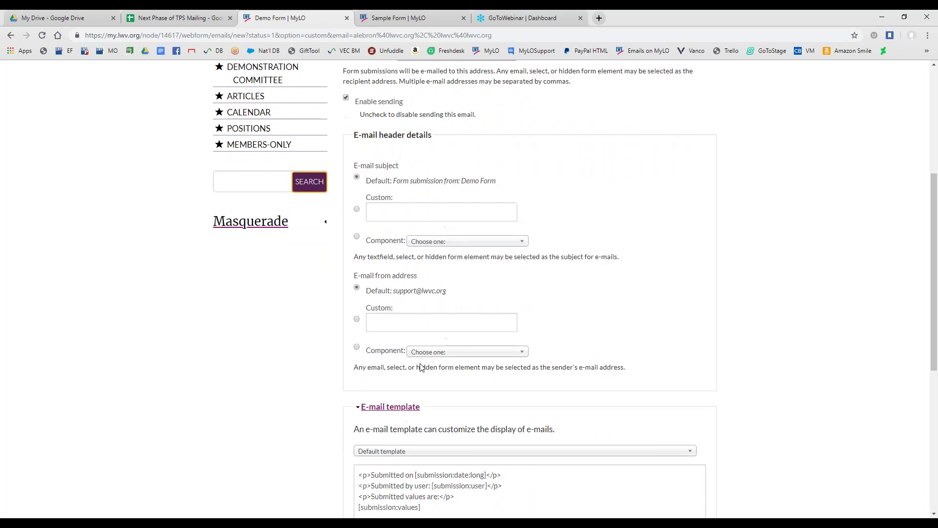
click(356, 236)
click(446, 245)
click(446, 281)
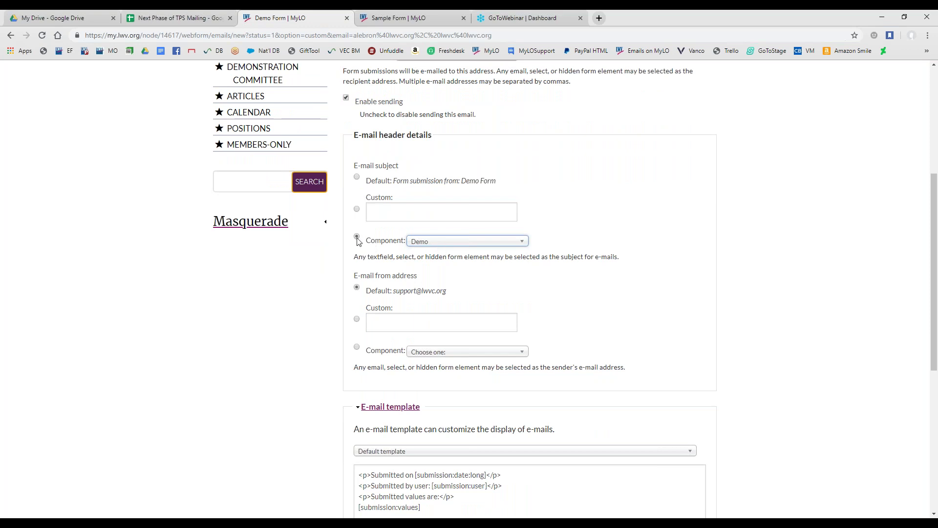
click(357, 347)
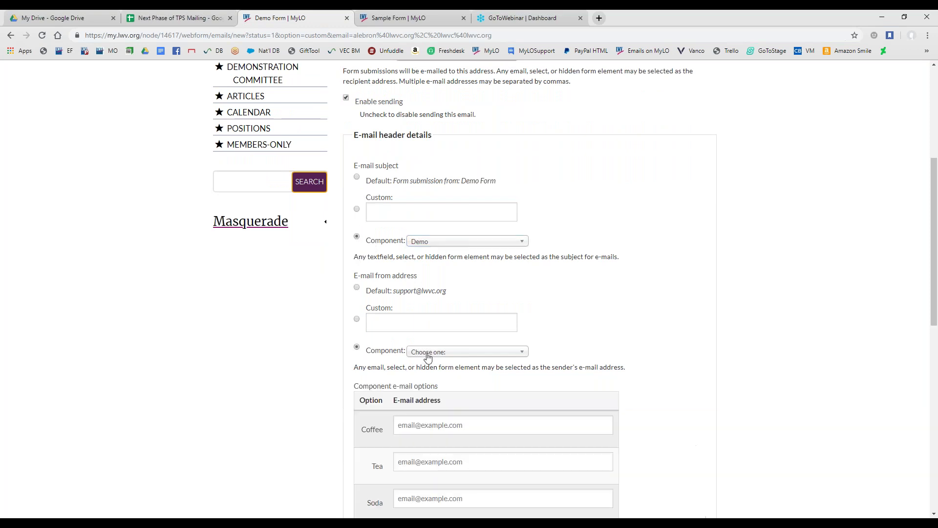
click(423, 356)
click(433, 393)
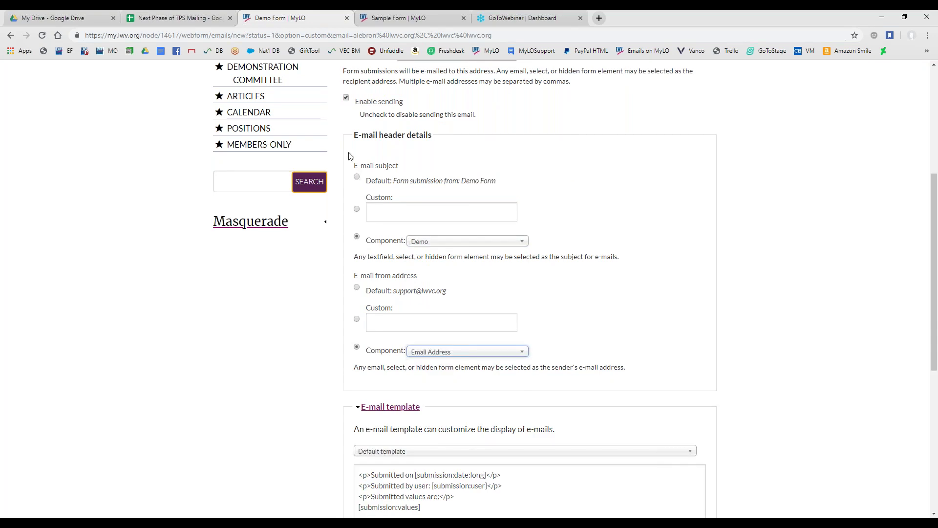
click(357, 177)
click(357, 288)
scroll(291, 348, down, 4)
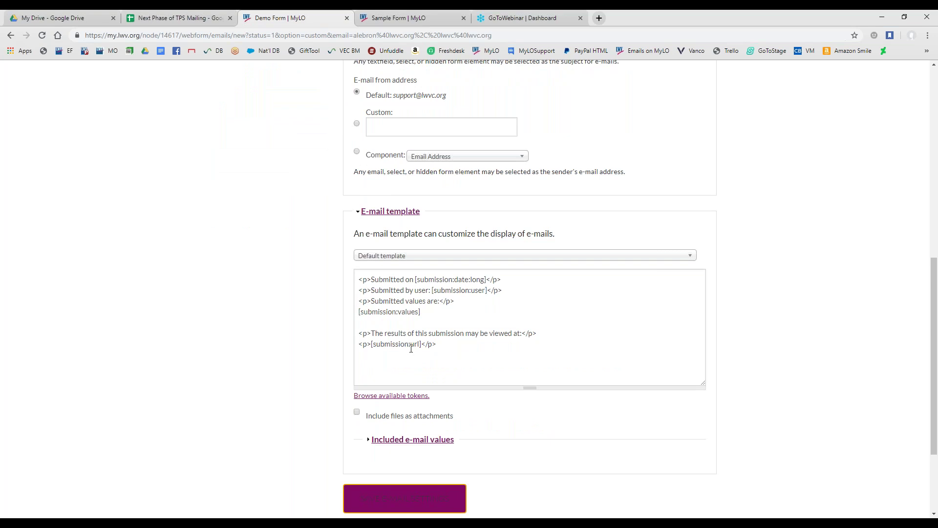
Append '<p>Thank you!<p>' to the end of the e-mail template
click(379, 359)
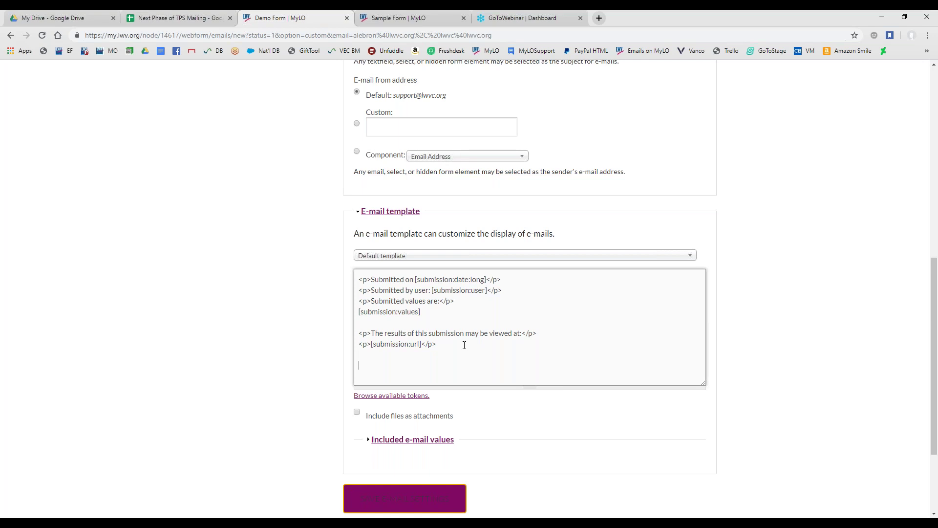
text(<p)
text(>Thank you!<p>)
scroll(313, 443, down, 1)
Save the e-mail settings and view the Demo Form's results listing one submission
click(379, 450)
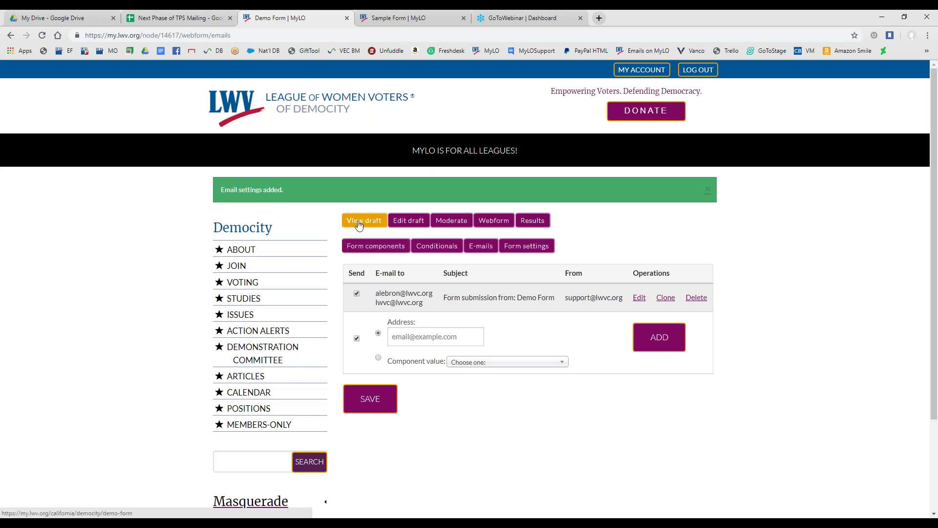
click(536, 225)
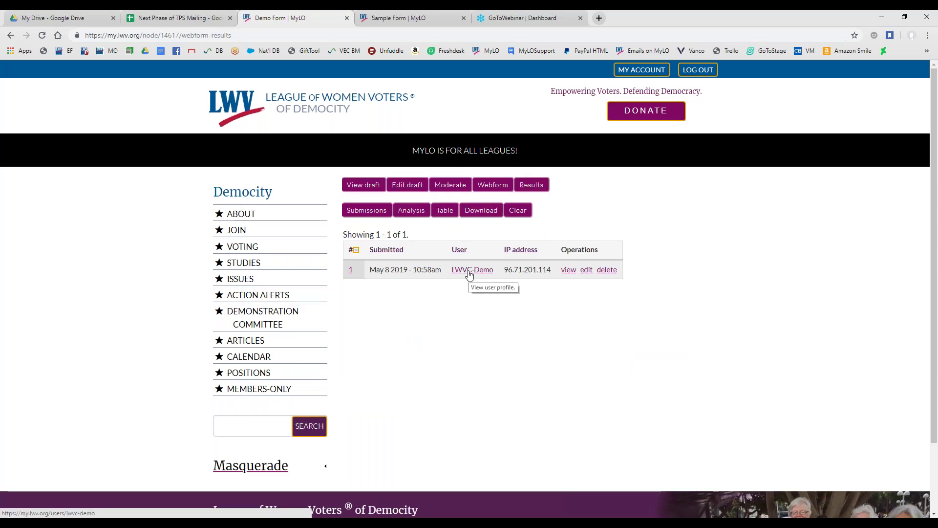
Review the Demo Form's single submission, including the Coffee choice and submitted e-mail address
click(573, 272)
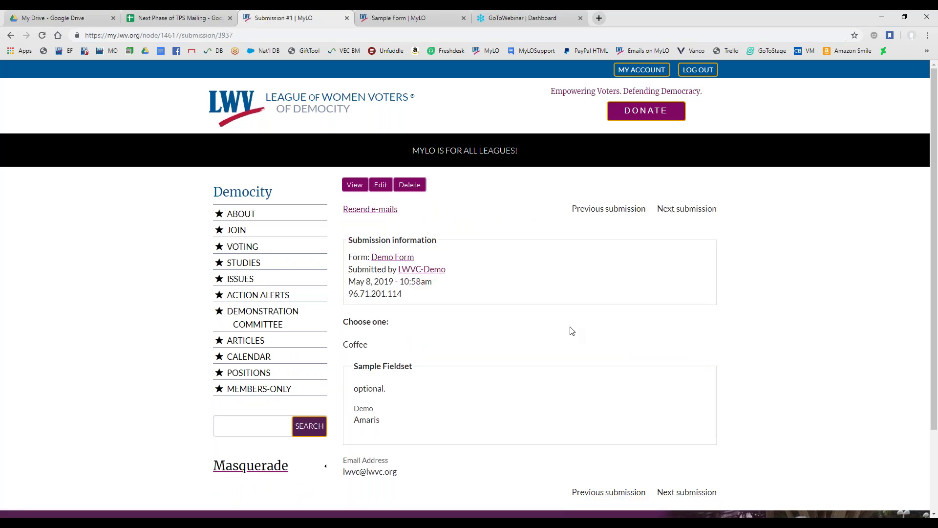
scroll(571, 331, down, 1)
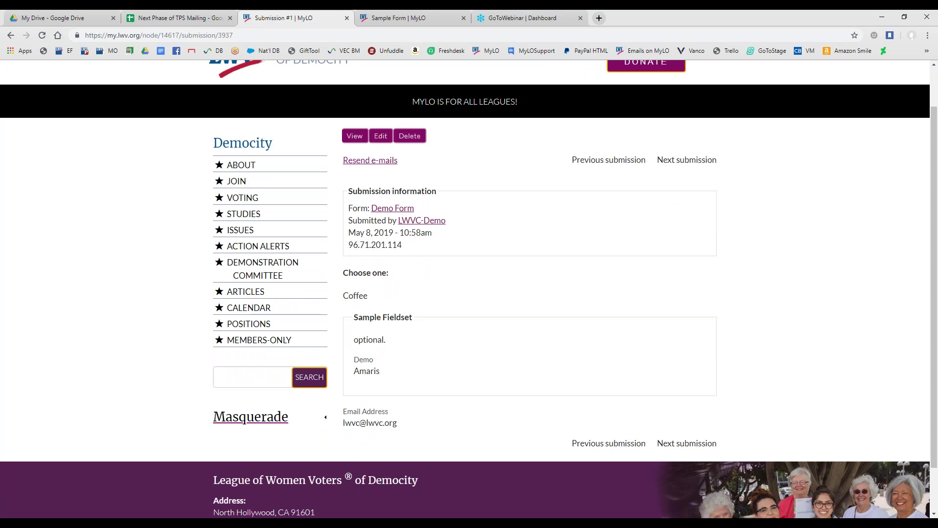
click(356, 146)
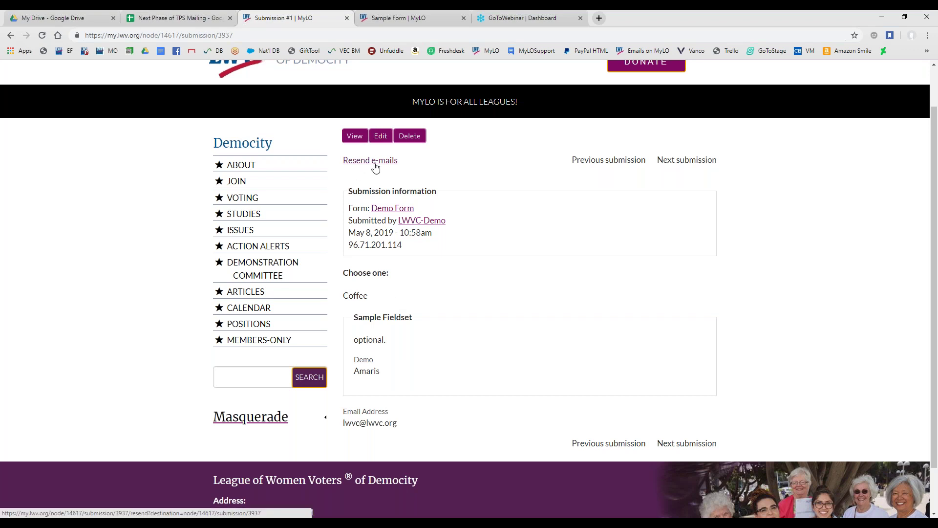
click(375, 167)
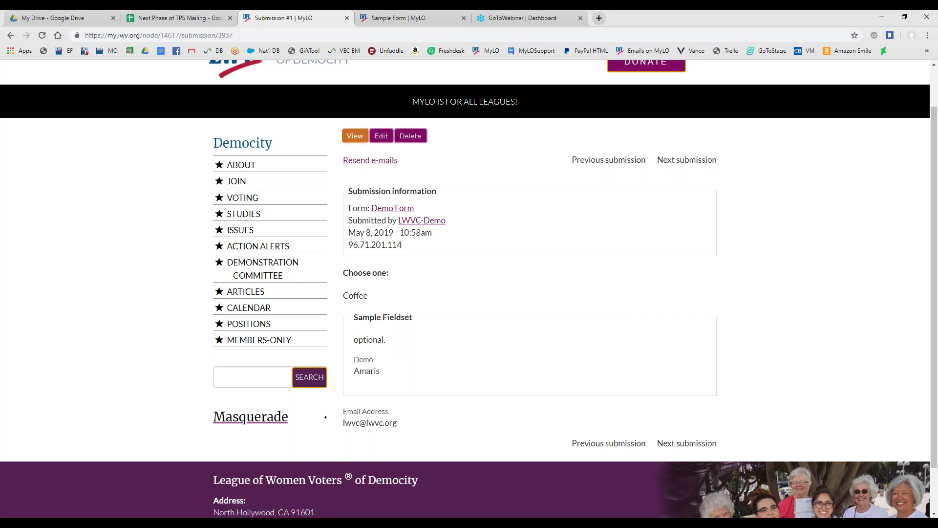
click(355, 137)
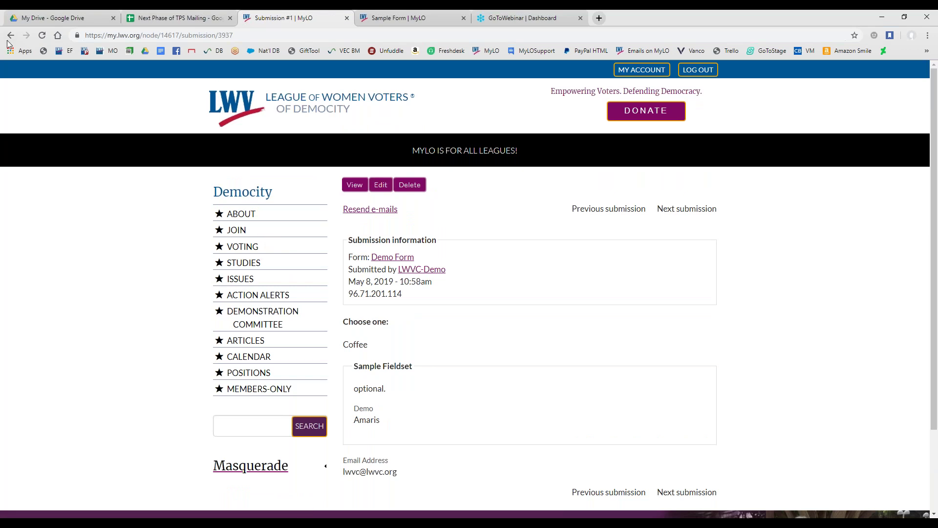
click(11, 35)
Leave the submission, preview the Demo Form draft and its components, and return to e-mail settings
click(10, 36)
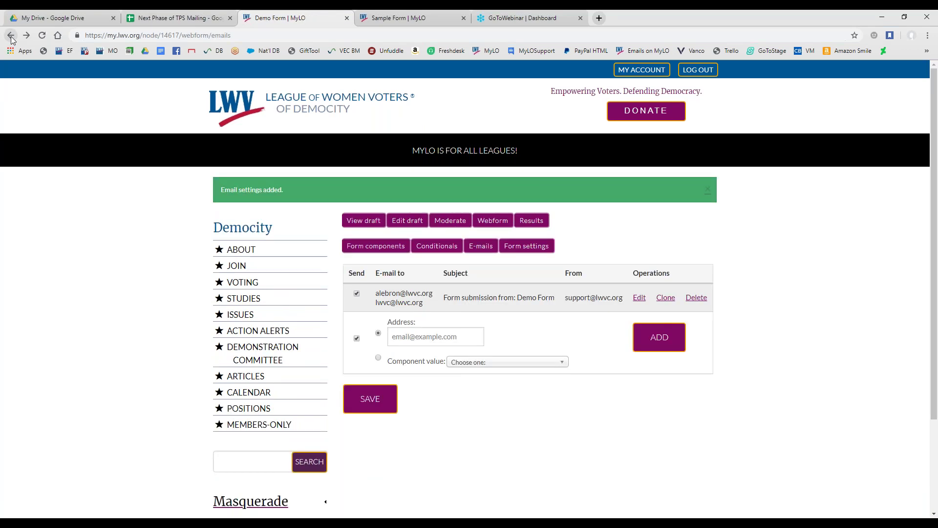
click(371, 224)
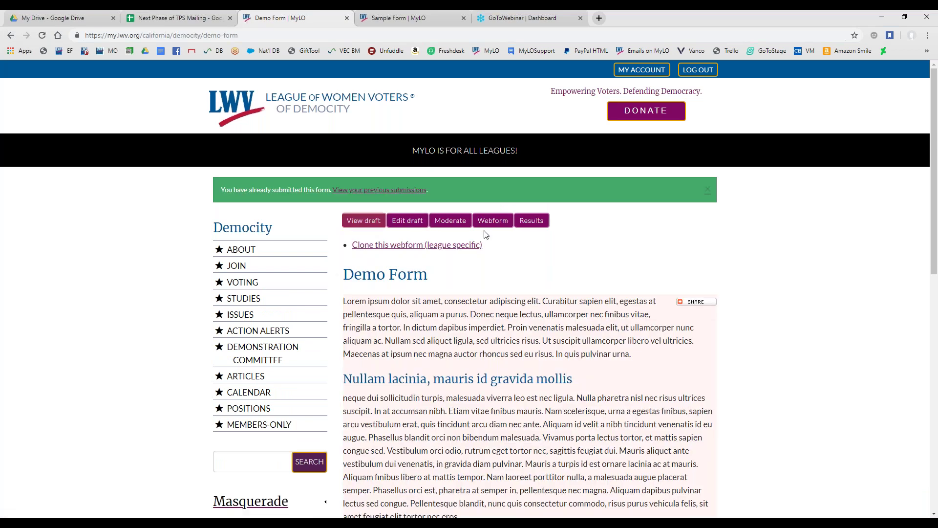
click(496, 228)
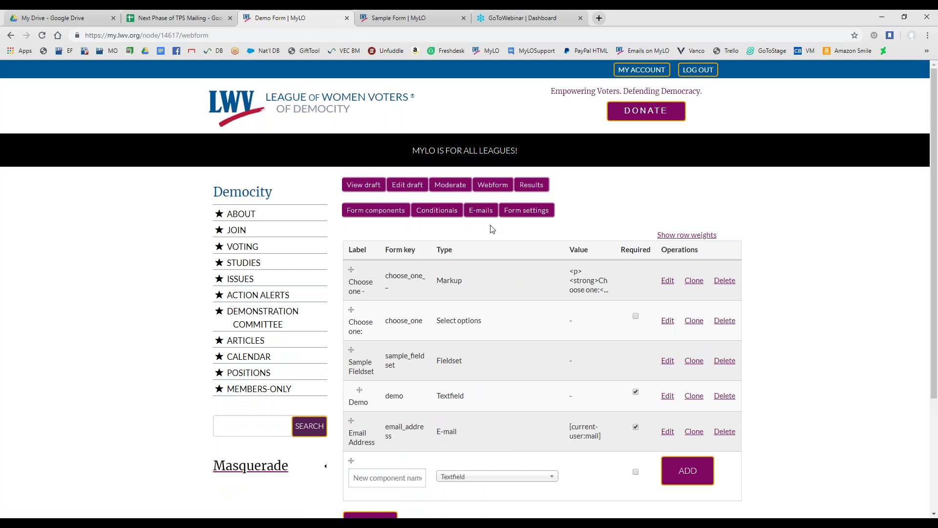
click(480, 217)
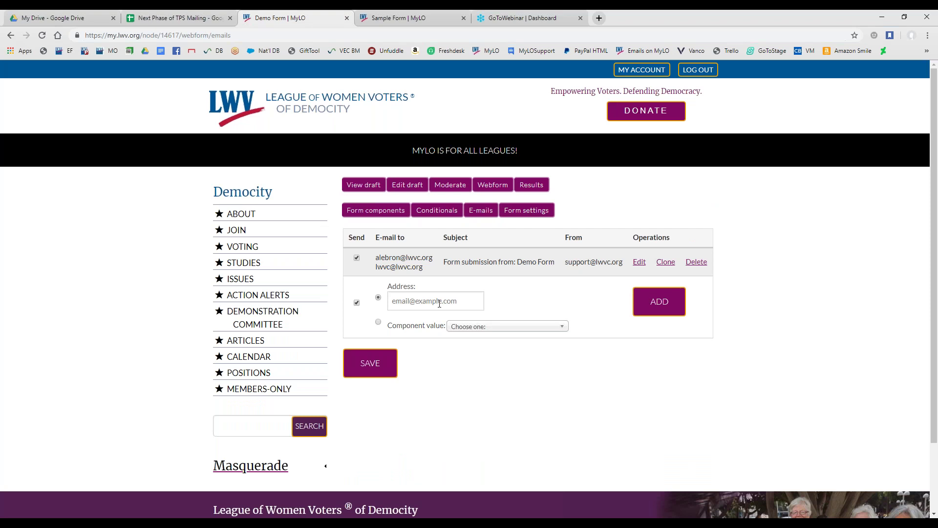
Add a new notification e-mail whose recipient is the Email Address component value
click(378, 322)
click(478, 327)
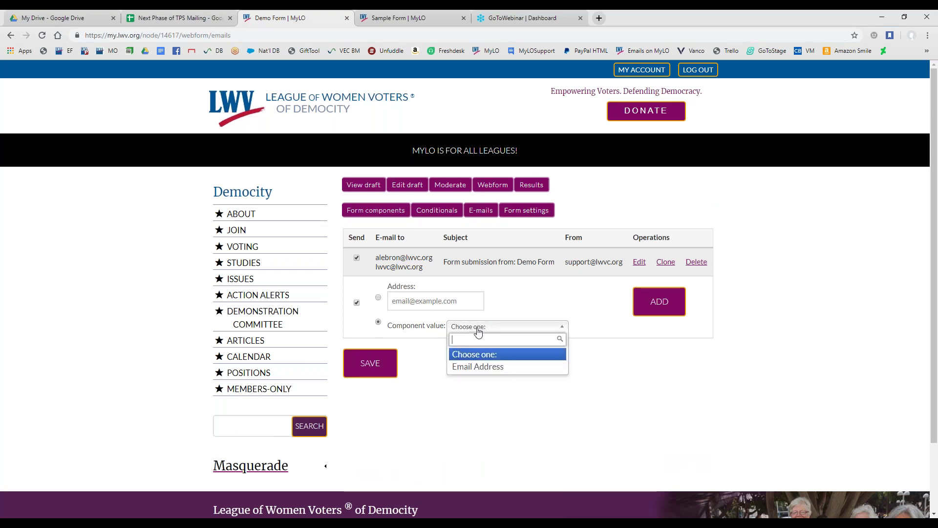
click(506, 368)
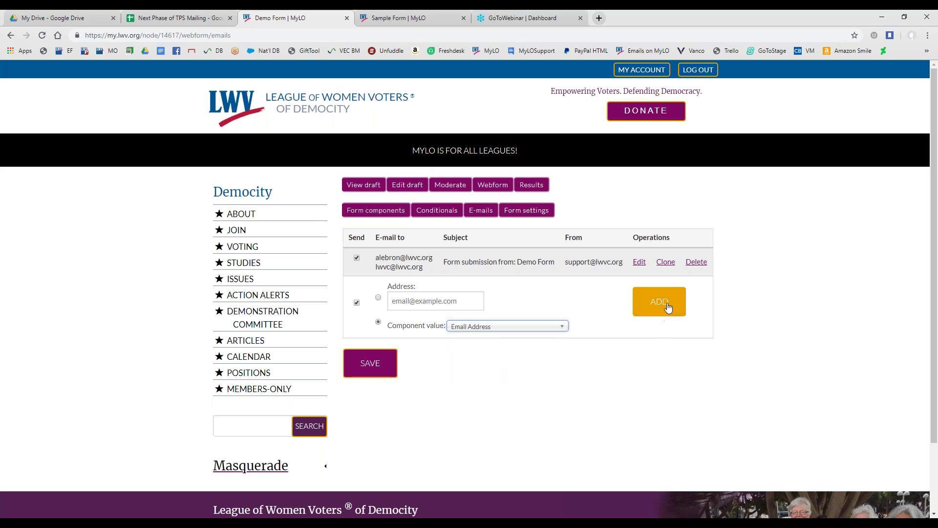
drag(473, 262, 573, 266)
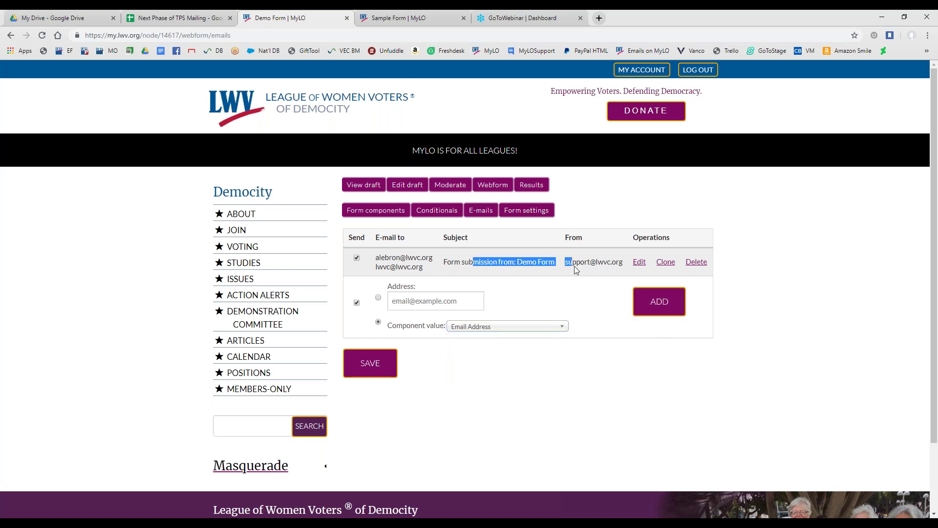
click(553, 270)
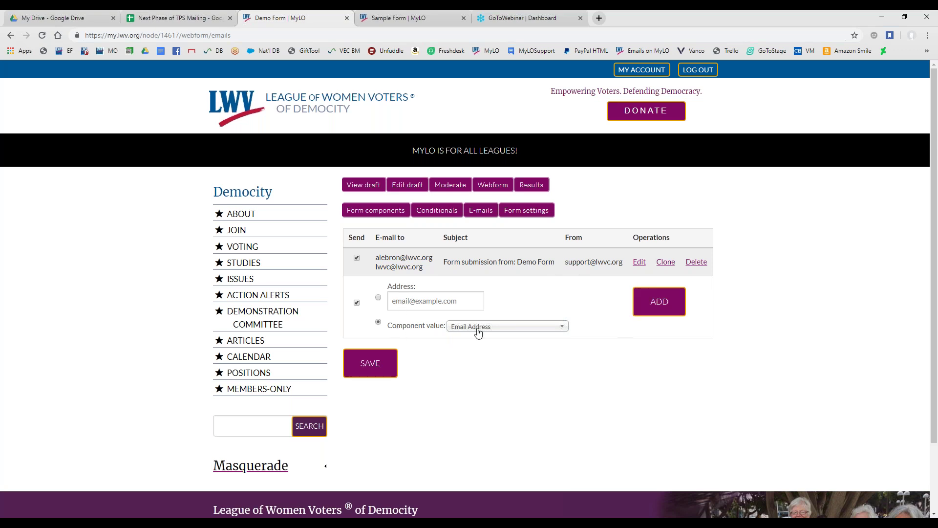
click(660, 297)
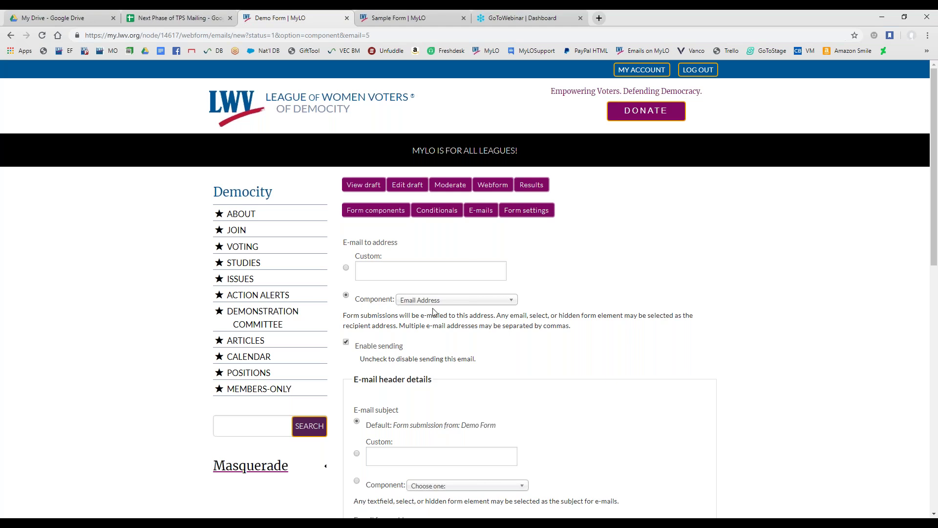
Keep Email Address as the recipient and save the e-mail with default subject, sender and template
click(401, 271)
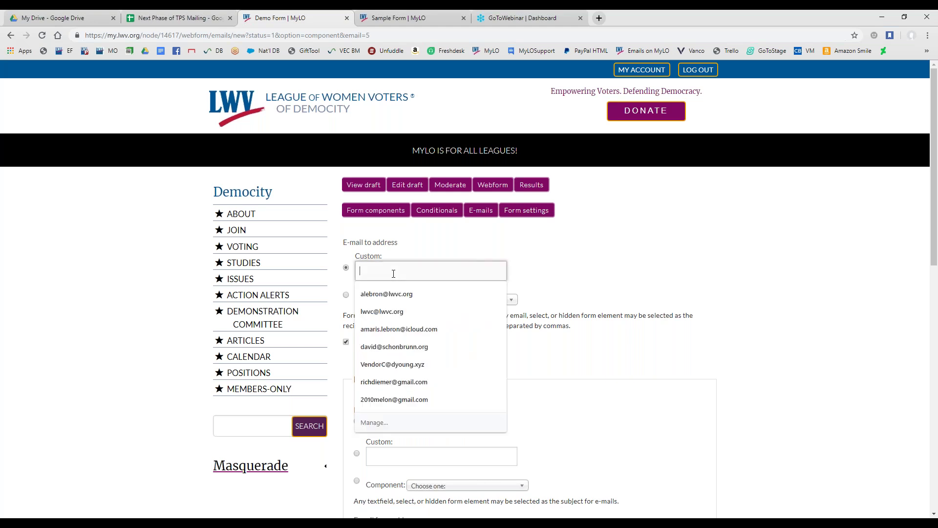
click(346, 295)
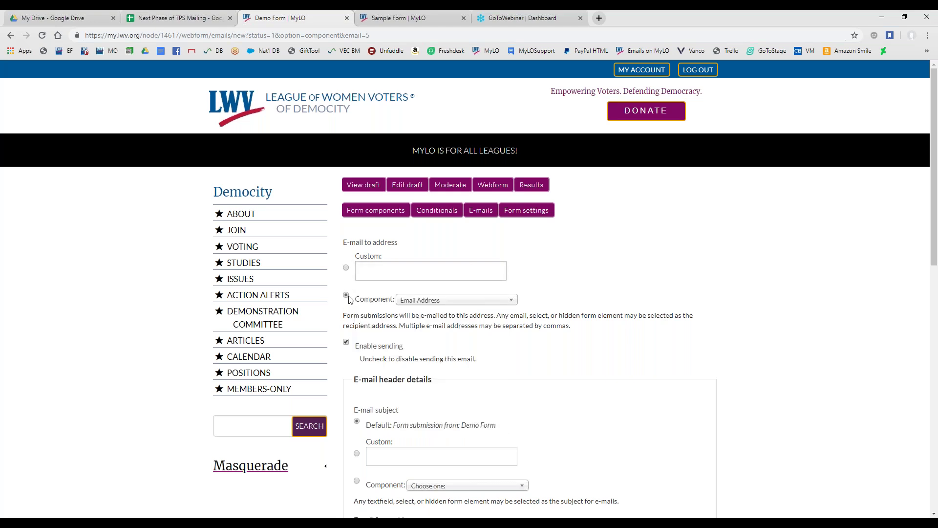
click(379, 270)
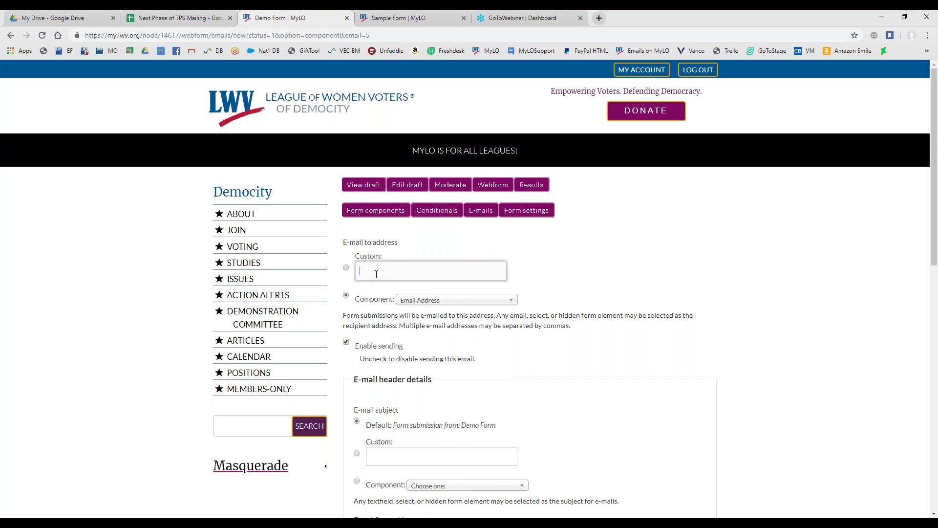
click(346, 295)
scroll(418, 351, down, 3)
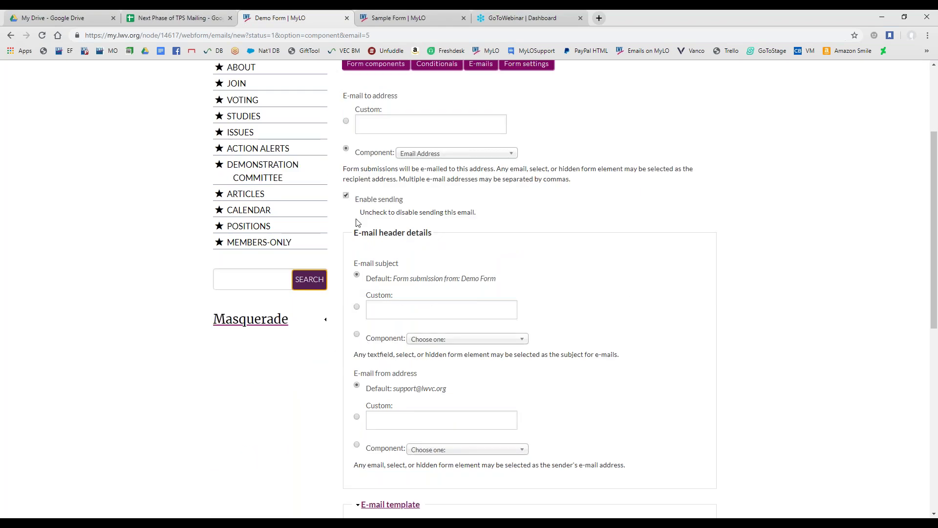
scroll(356, 222, down, 1)
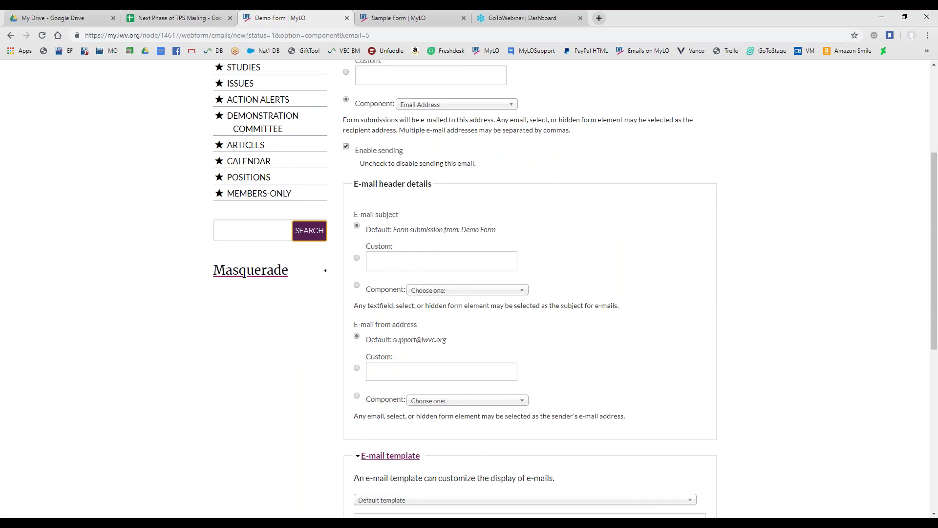
scroll(440, 371, up, 1)
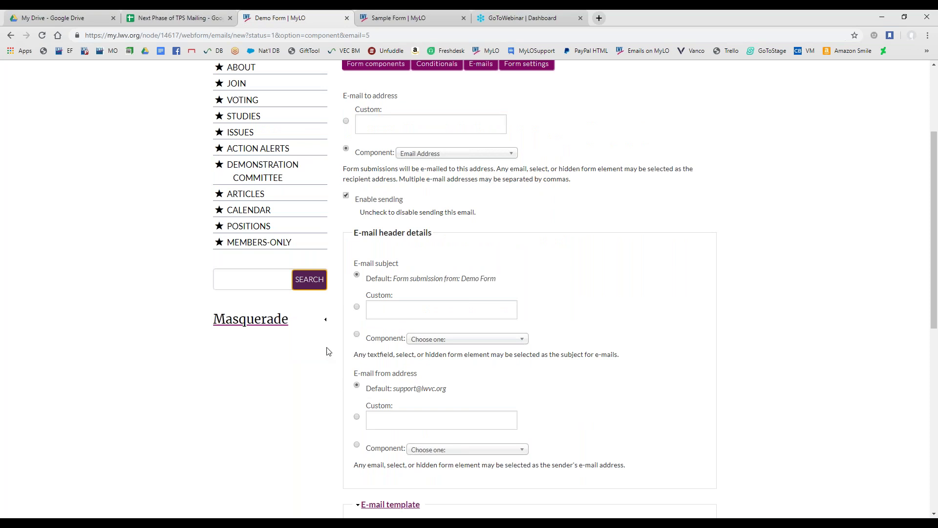
scroll(327, 351, down, 7)
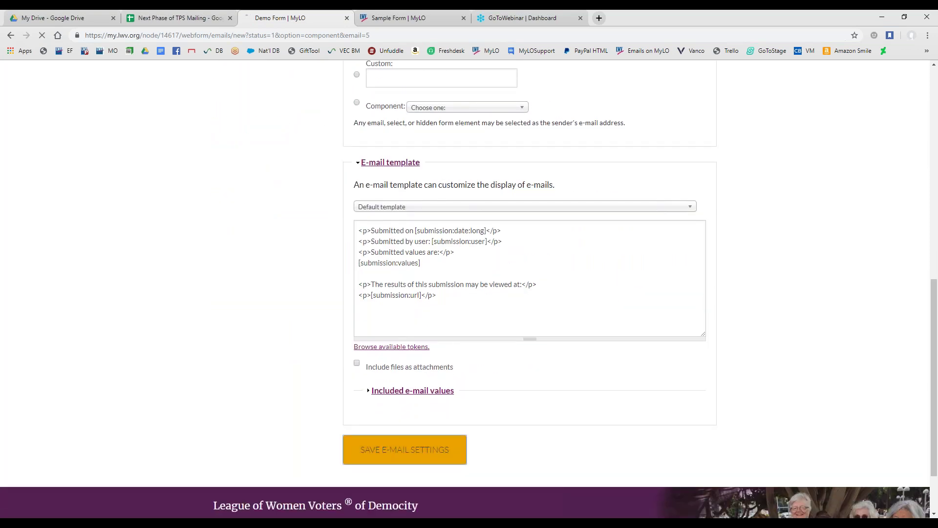
click(384, 452)
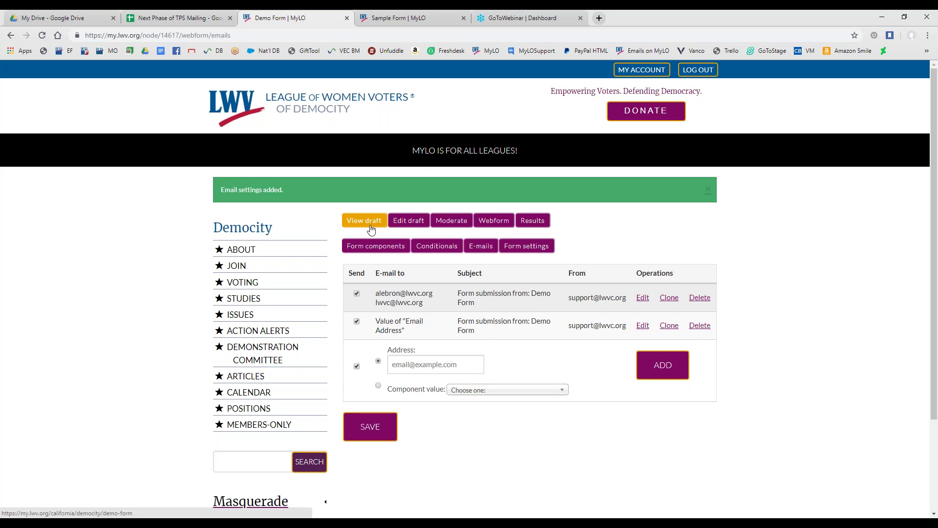
click(370, 229)
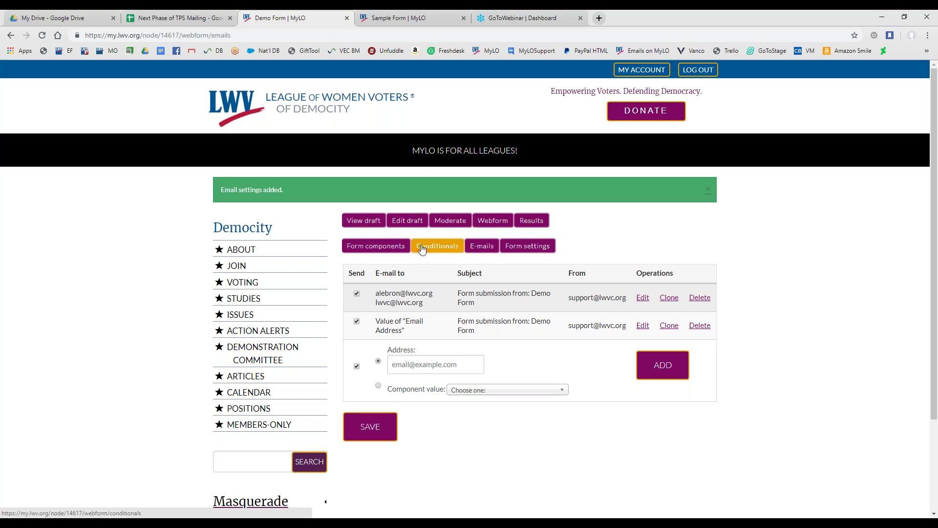
Check the Demo Form's Conditionals page, which has no conditional actions, then preview the draft
click(364, 252)
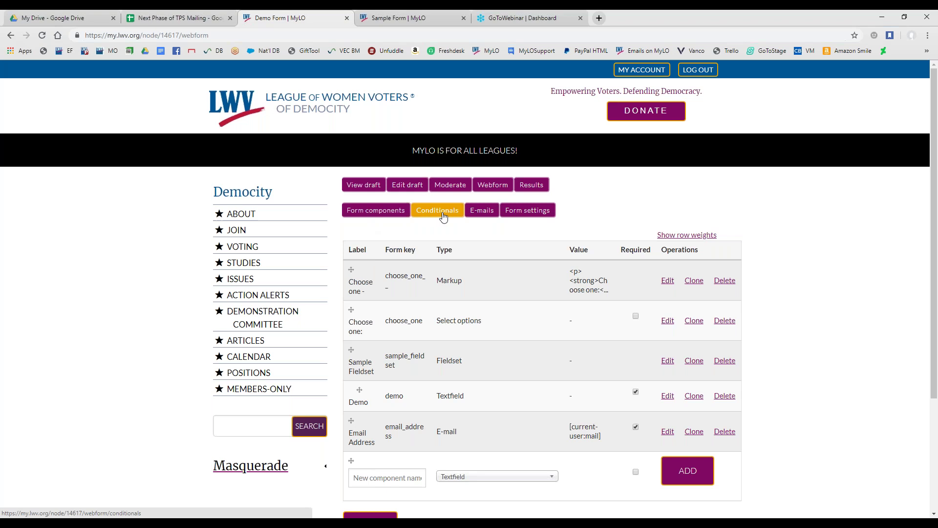
click(444, 216)
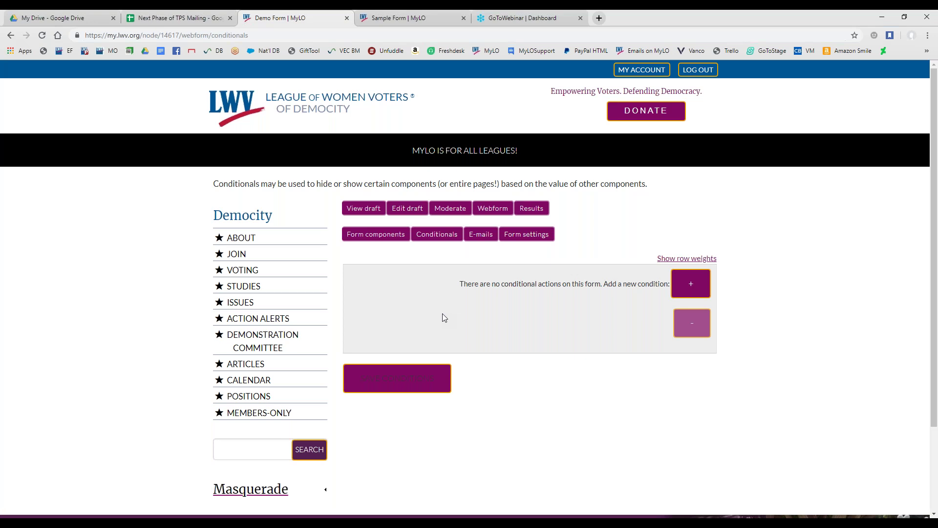
click(362, 210)
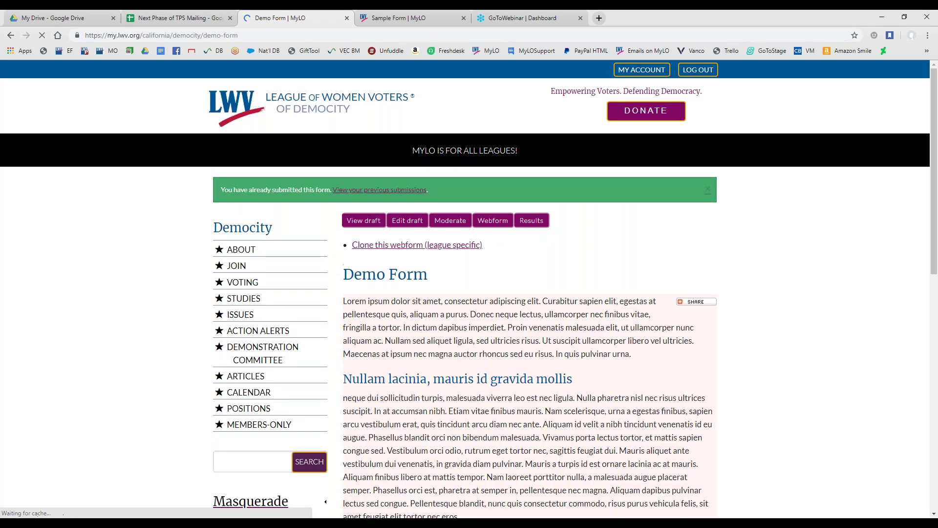
Scroll through the Demo Form draft preview and return to its five-component list
scroll(416, 315, down, 5)
scroll(429, 414, up, 4)
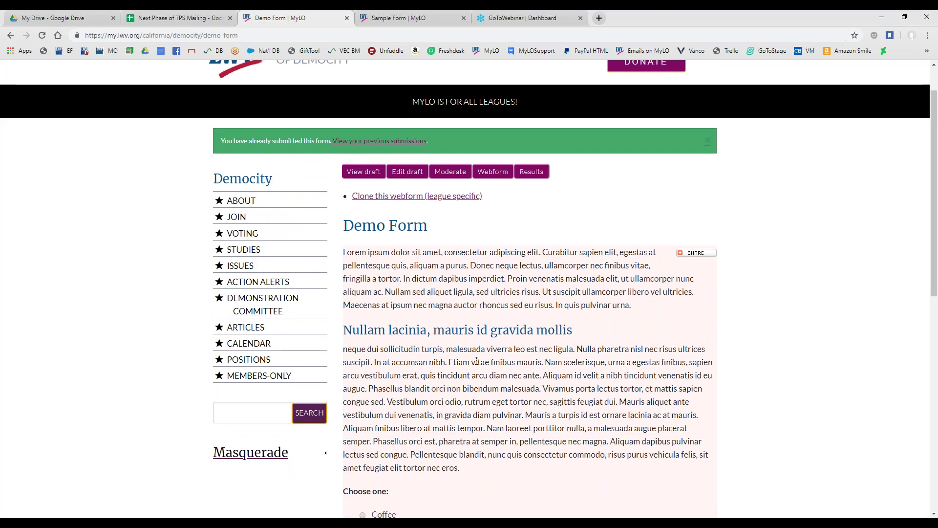
scroll(477, 361, down, 6)
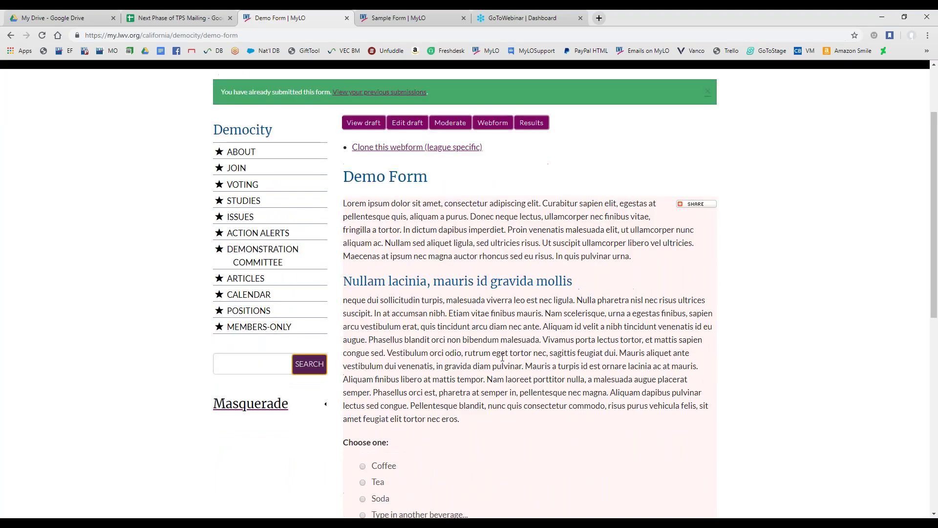
scroll(509, 362, up, 6)
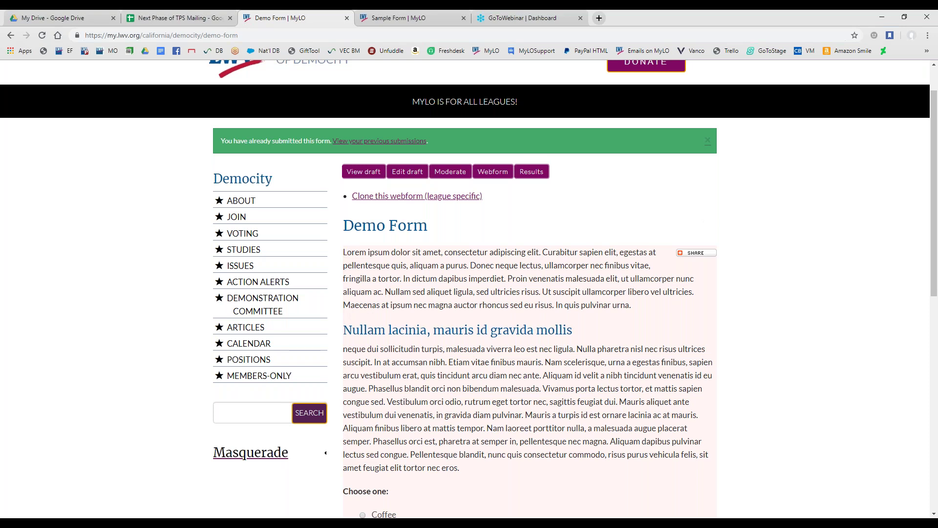
click(497, 175)
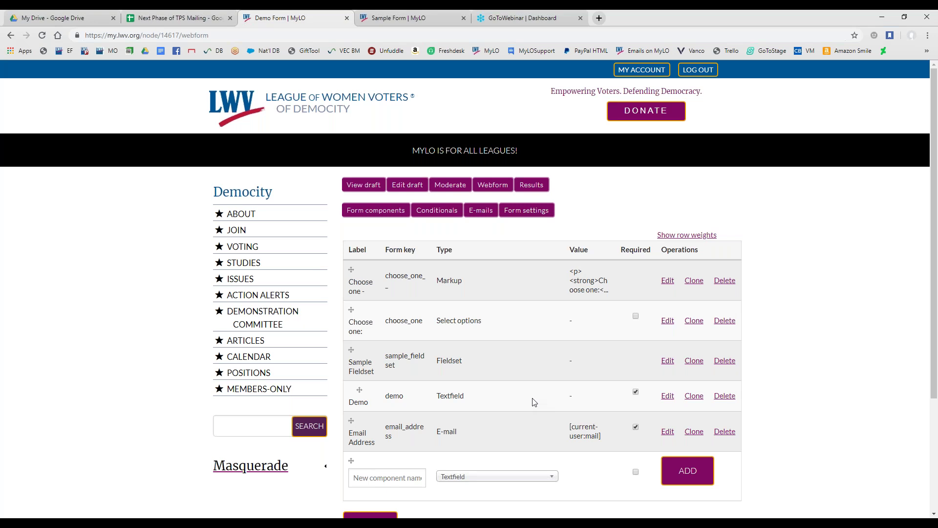
Add a draft conditional rule: if Choose one is Coffee, then a component is shown
click(431, 217)
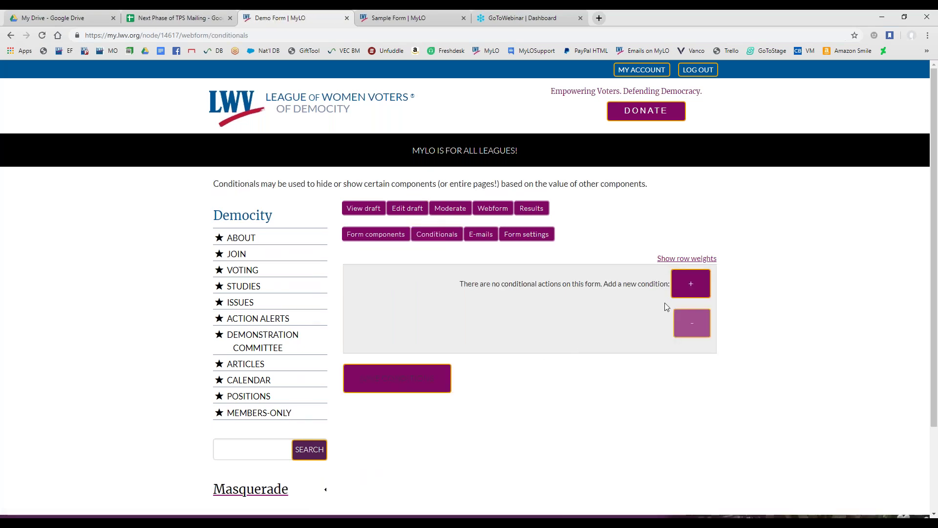
click(679, 299)
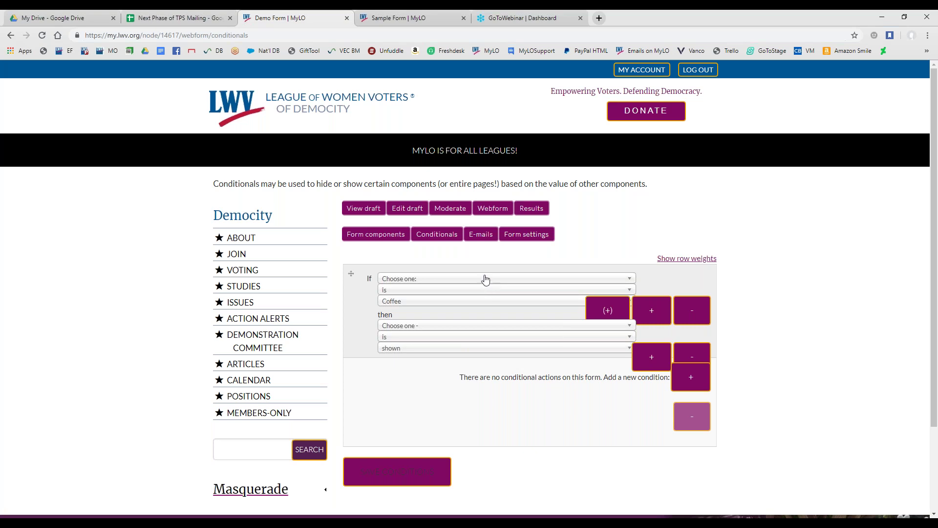
click(376, 234)
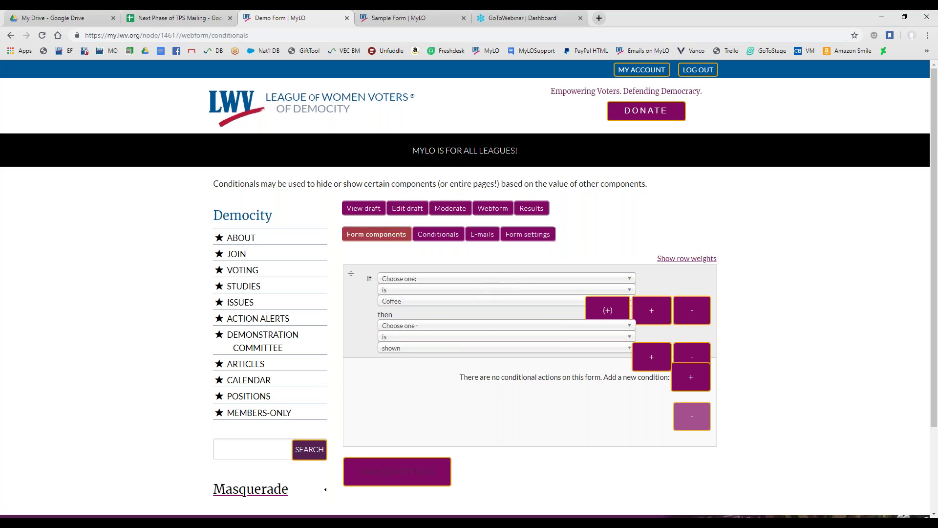
Abandon the unsaved rule, revisit the component list, and open the Demo Form draft preview
click(368, 238)
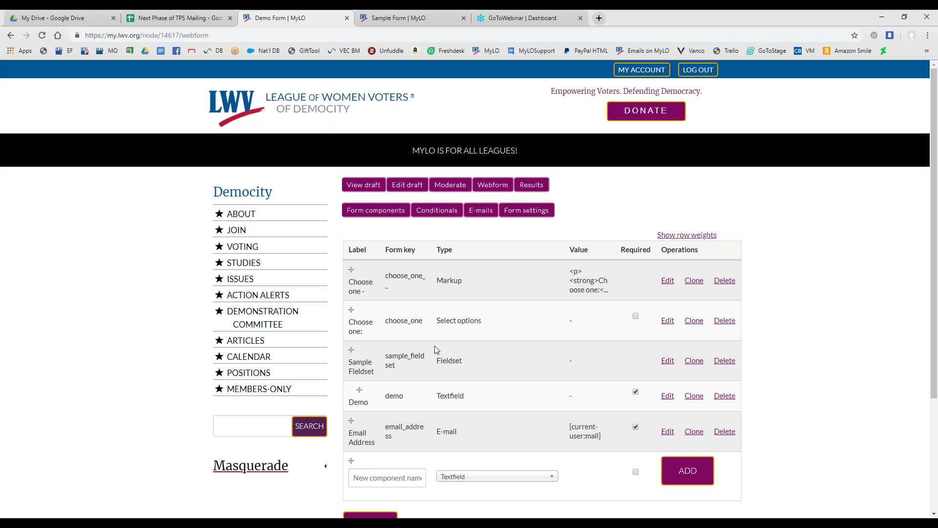
click(357, 215)
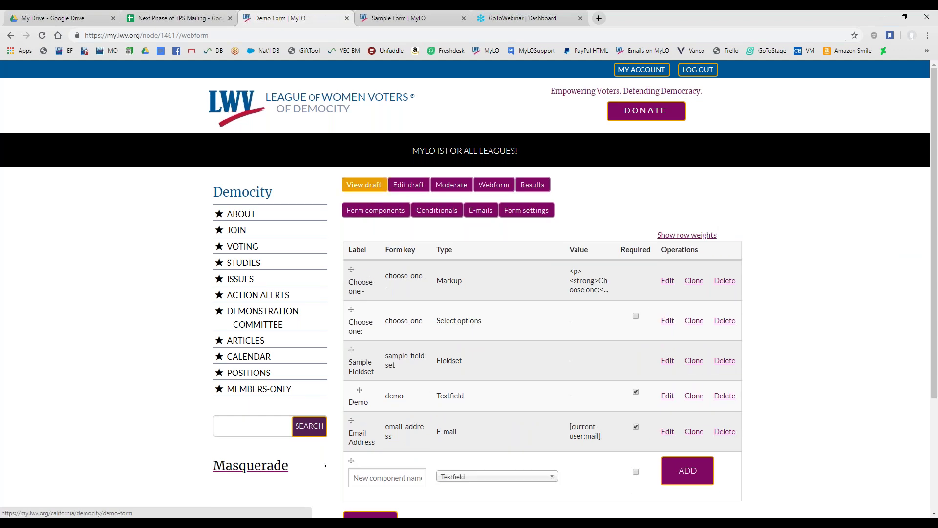
click(364, 184)
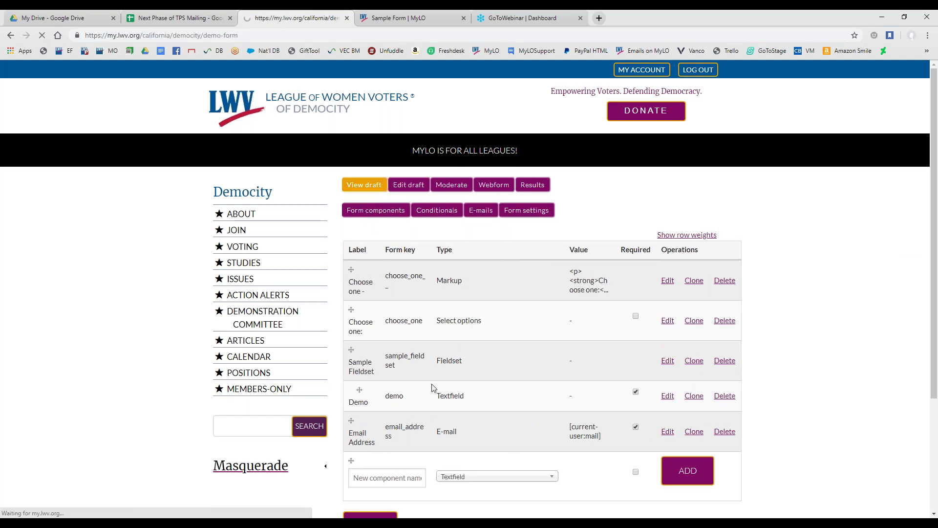
Scroll the Demo Form draft down to the Submit button and back up to the top
scroll(432, 387, down, 3)
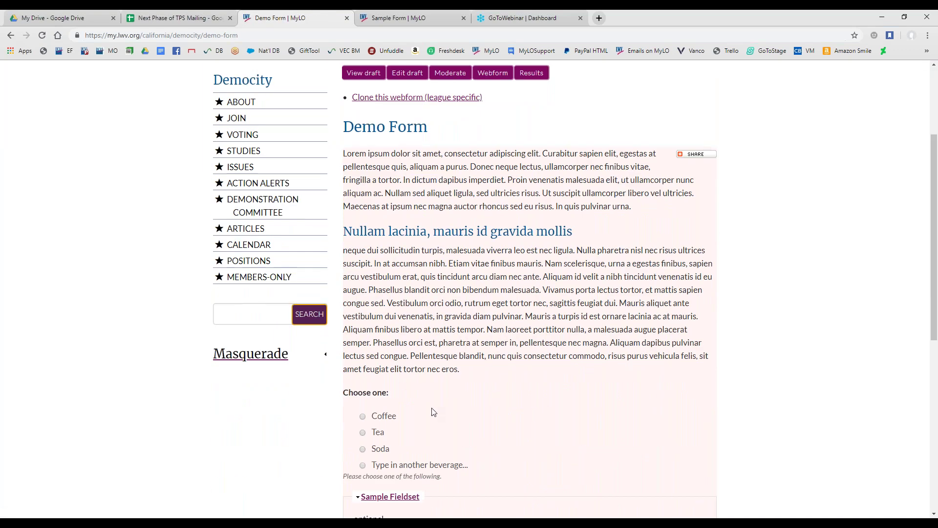
scroll(434, 409, down, 1)
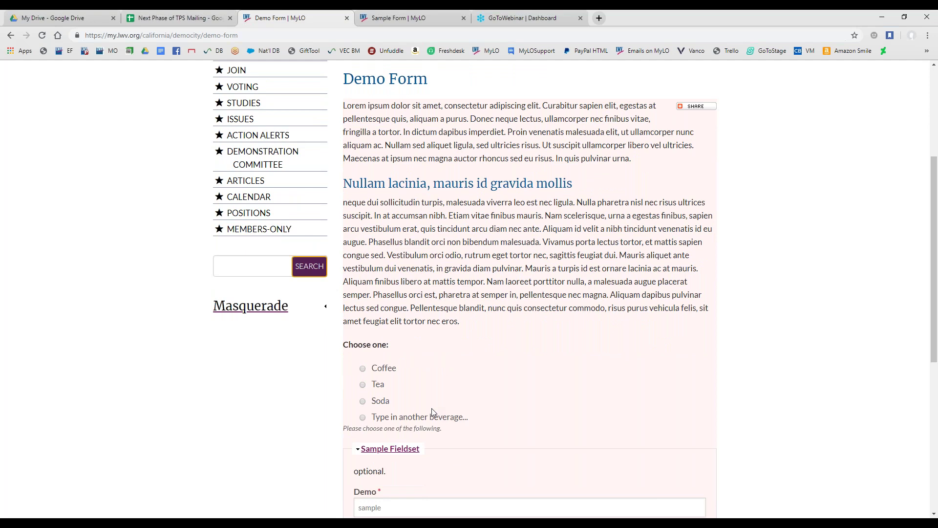
scroll(431, 413, down, 1)
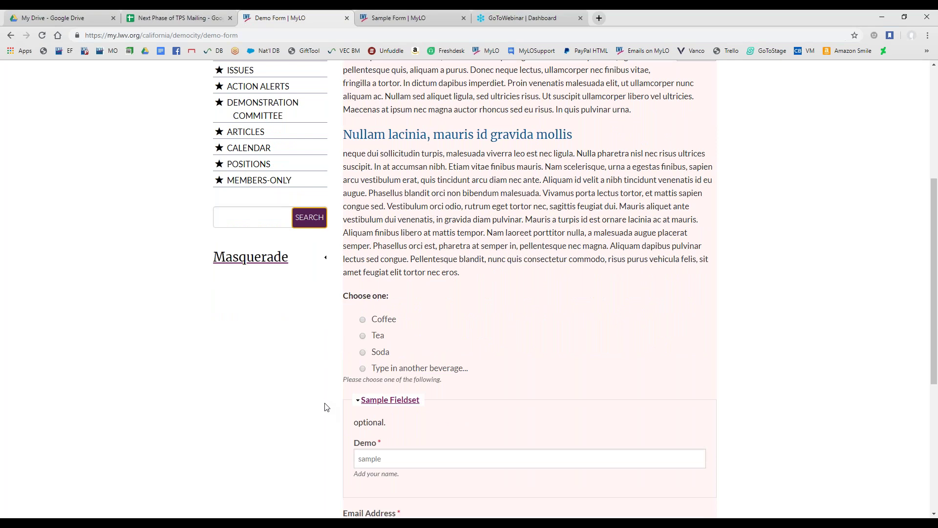
scroll(322, 405, down, 2)
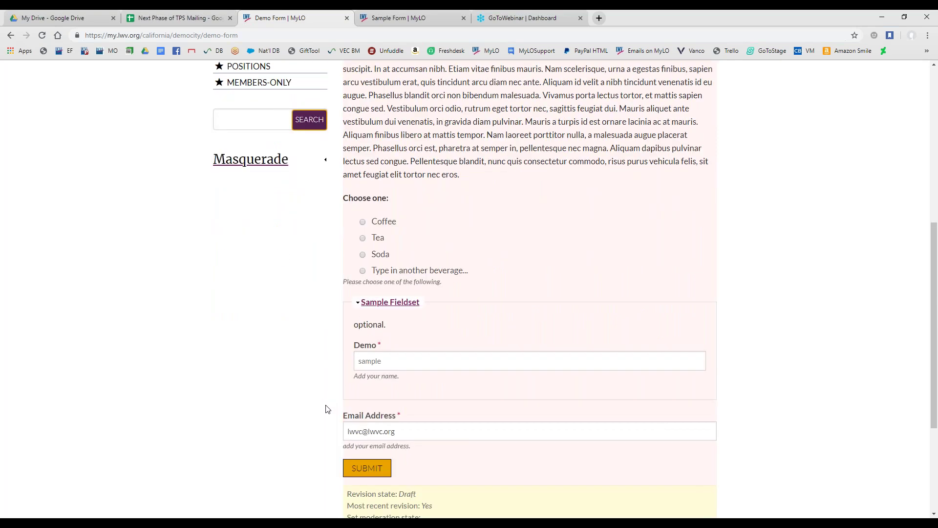
scroll(326, 411, up, 3)
scroll(326, 411, up, 4)
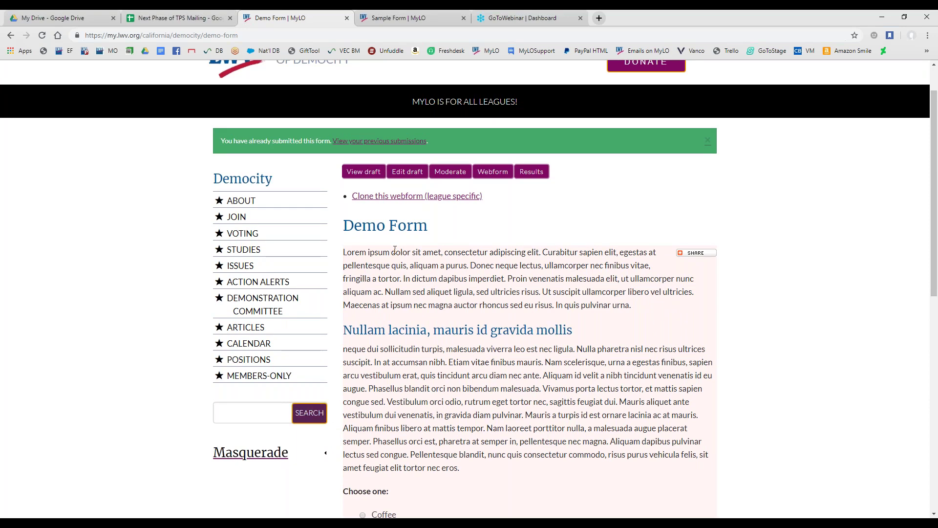
Return to the Demo Form's component list, then go to the Democity league home page
click(487, 177)
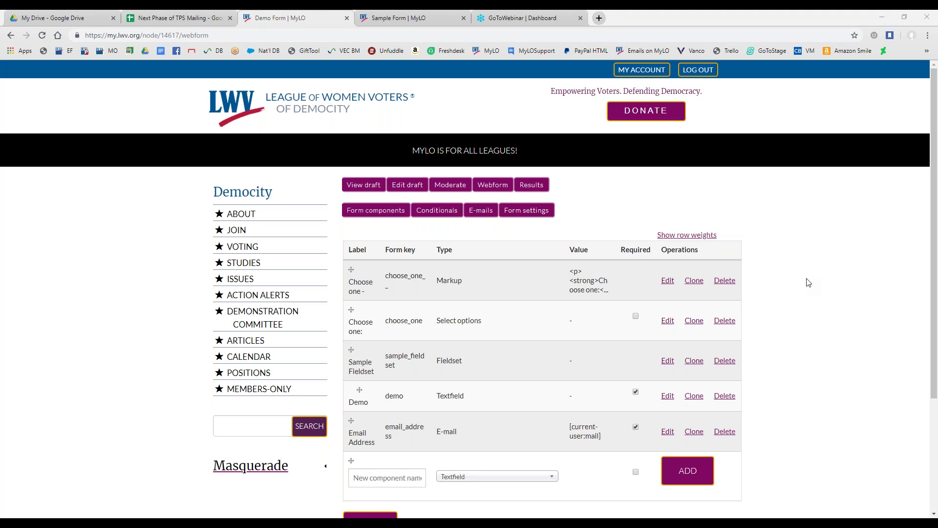
click(254, 195)
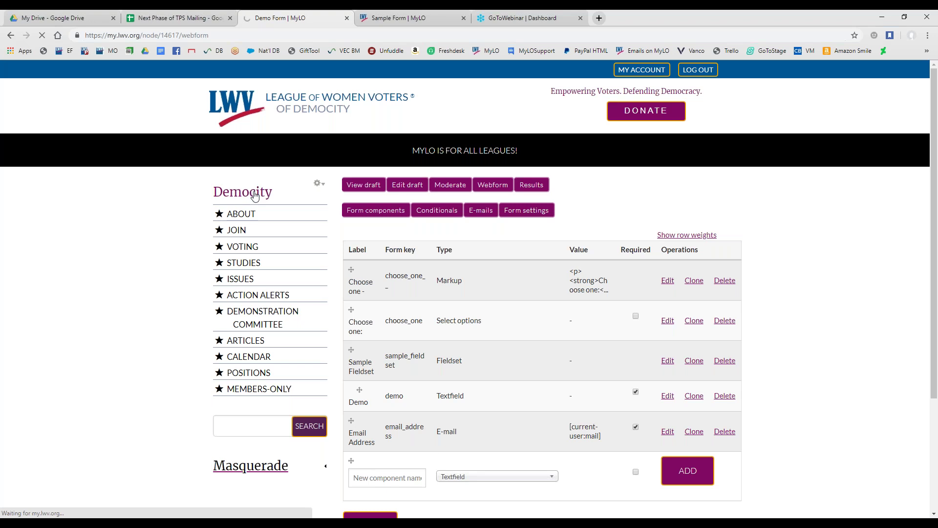